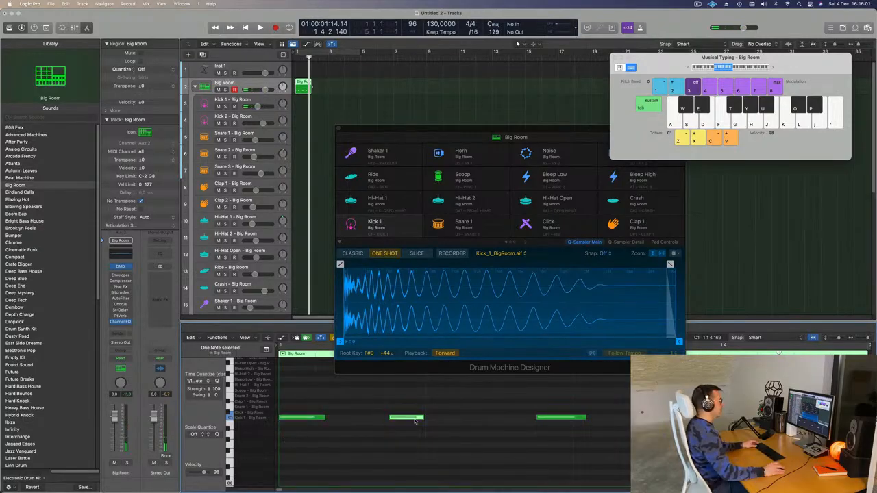
Shift the last three kick notes of the Big Room region so each falls on its beat
{"action": "left_click_drag", "start_coordinate": [403, 396], "coordinate": [637, 459]}
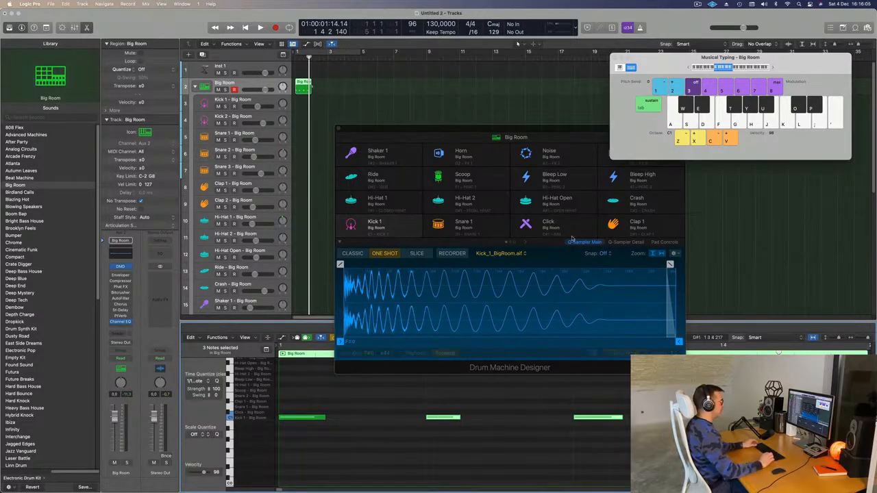
{"action": "left_click", "coordinate": [380, 93]}
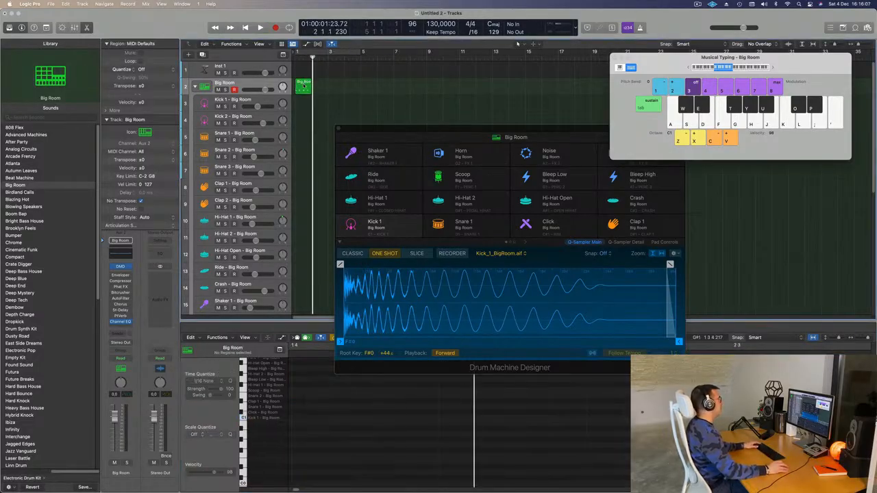
Move the Big Room region onto the Kick 1 track and turn on cycle playback over bars 1 to 4
{"action": "left_click_drag", "start_coordinate": [304, 84], "coordinate": [304, 101]}
{"action": "key", "text": "space"}
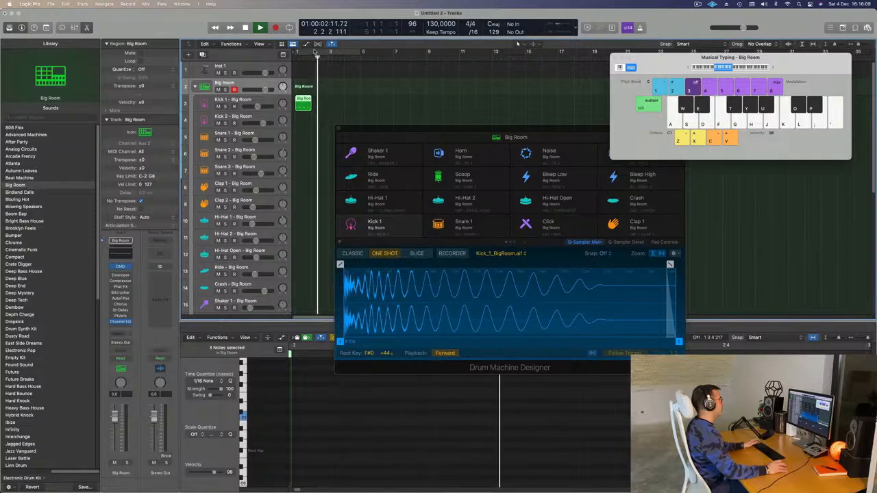
{"action": "key", "text": "c"}
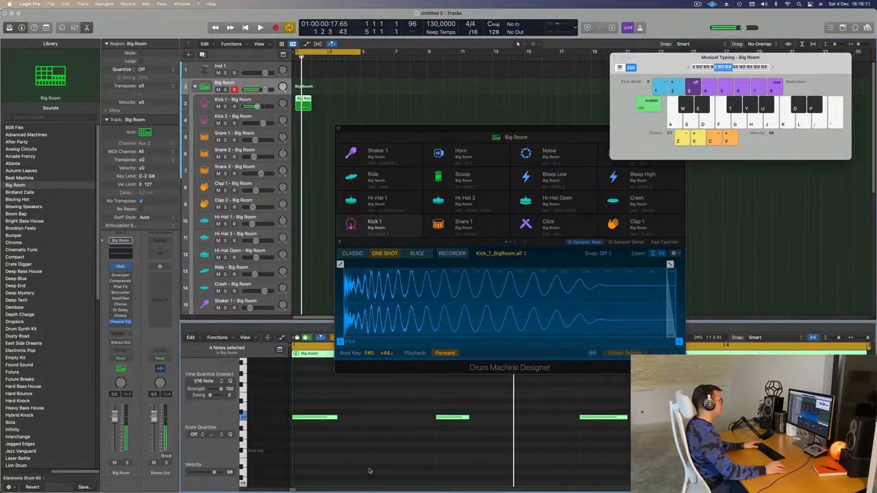
Transpose all four kick notes down to E0, auditioning other pitches along the way
{"action": "key", "text": "alt+Down"}
{"action": "key", "text": "alt+Down"}
{"action": "key", "text": "alt+Down"}
{"action": "key", "text": "alt+Down"}
{"action": "key", "text": "alt+Down"}
{"action": "key", "text": "alt+Down"}
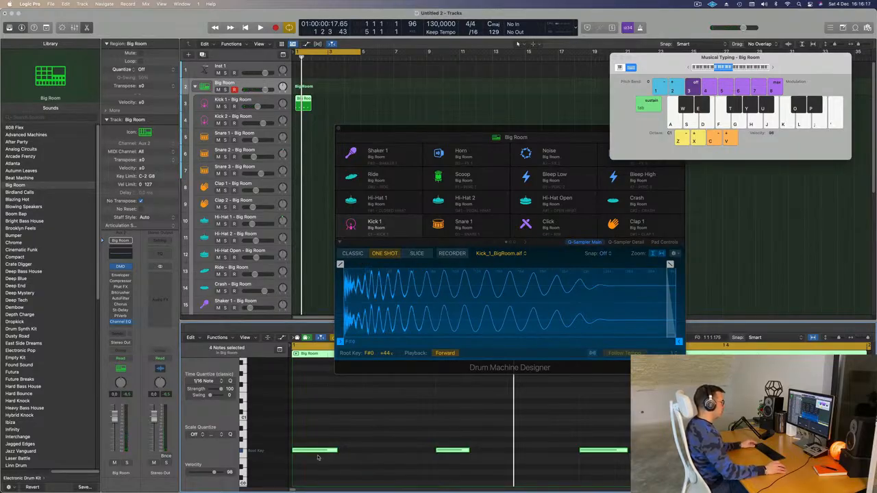
{"action": "key", "text": "alt+Up"}
{"action": "key", "text": "alt+Up"}
{"action": "key", "text": "alt+Up"}
{"action": "key", "text": "alt+Up"}
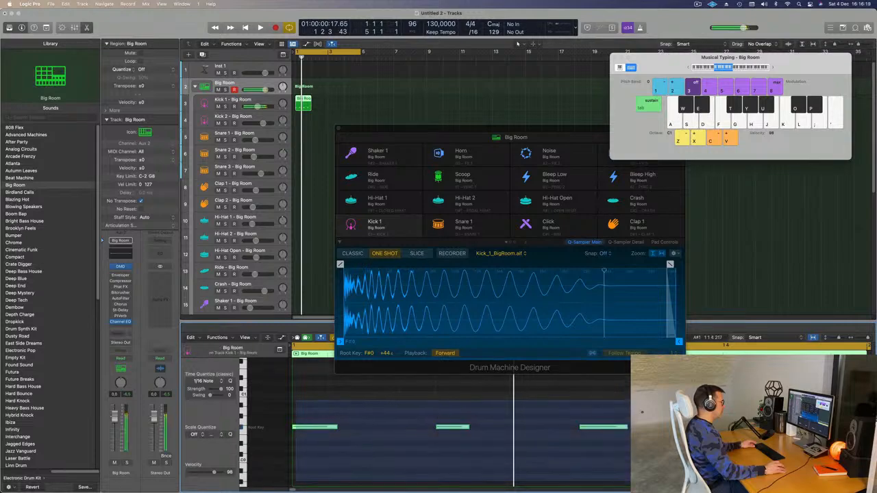
{"action": "key", "text": "alt+Down"}
{"action": "key", "text": "alt+Down"}
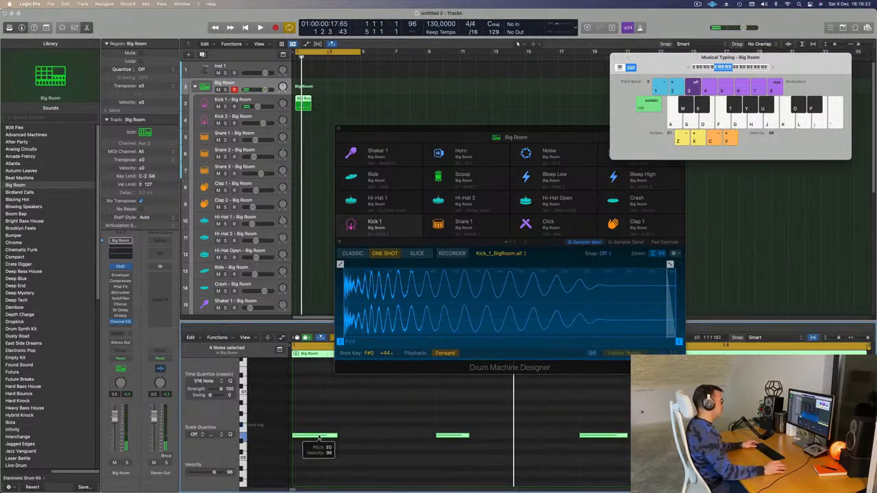
Repeat the one-bar region on the Kick 1 track to fill bars 1 to 4
{"action": "left_click_drag", "start_coordinate": [479, 137], "coordinate": [546, 152]}
{"action": "left_click", "coordinate": [295, 112]}
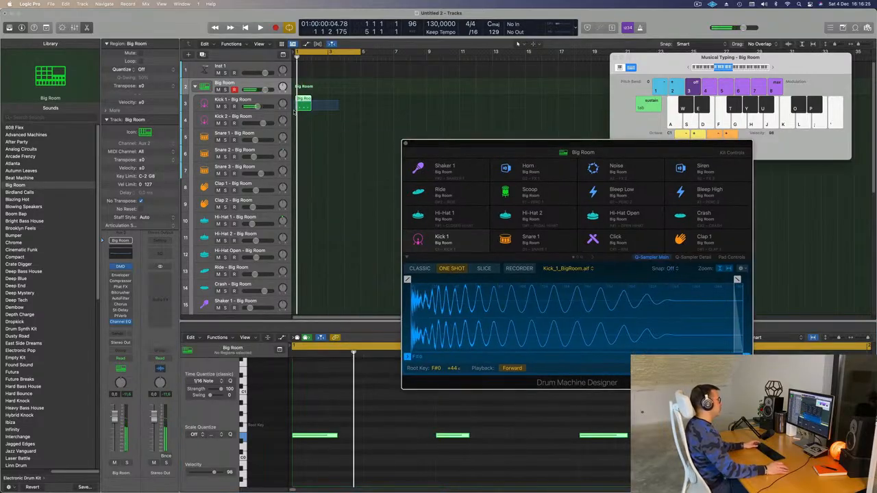
{"action": "left_click_drag", "start_coordinate": [336, 101], "coordinate": [329, 101]}
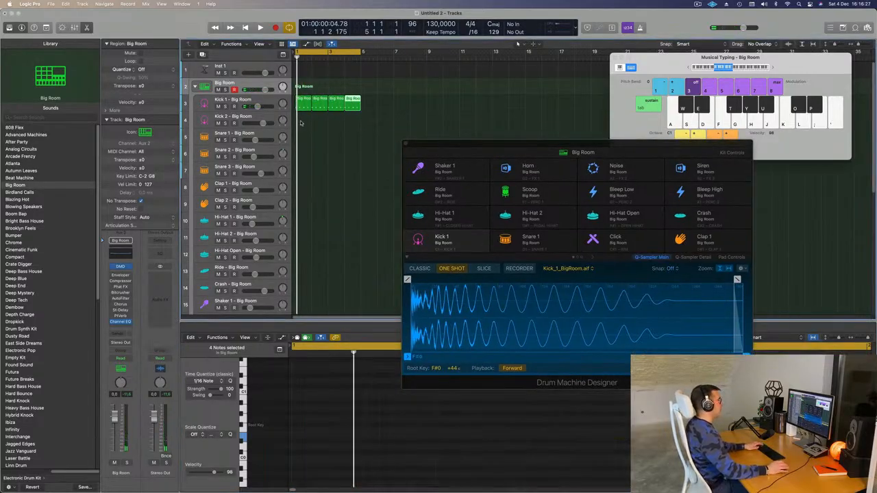
{"action": "left_click", "coordinate": [300, 123]}
Play back the four-bar kick loop and check the notes of its regions
{"action": "key", "text": "space"}
{"action": "left_click_drag", "start_coordinate": [497, 144], "coordinate": [548, 153]}
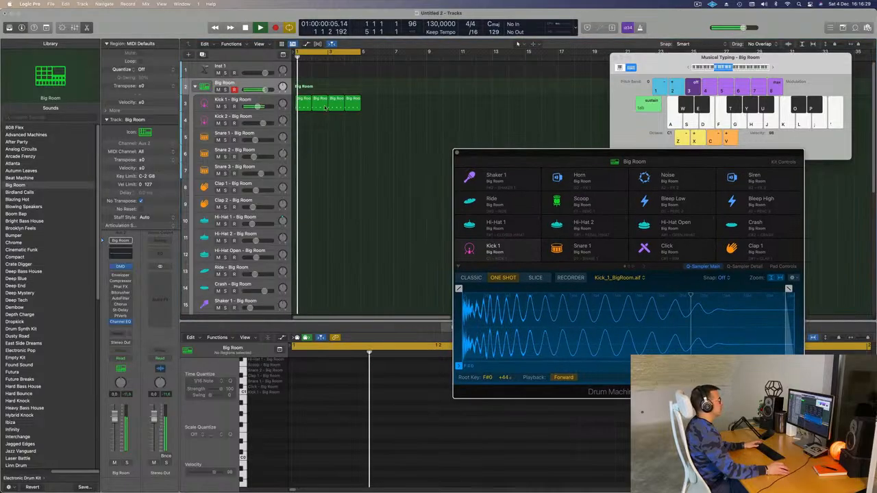
{"action": "left_click", "coordinate": [324, 104]}
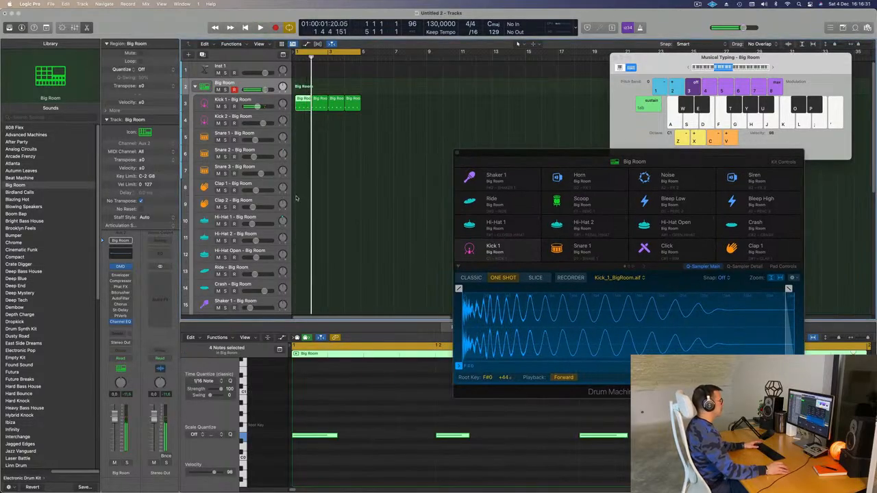
{"action": "left_click", "coordinate": [265, 101]}
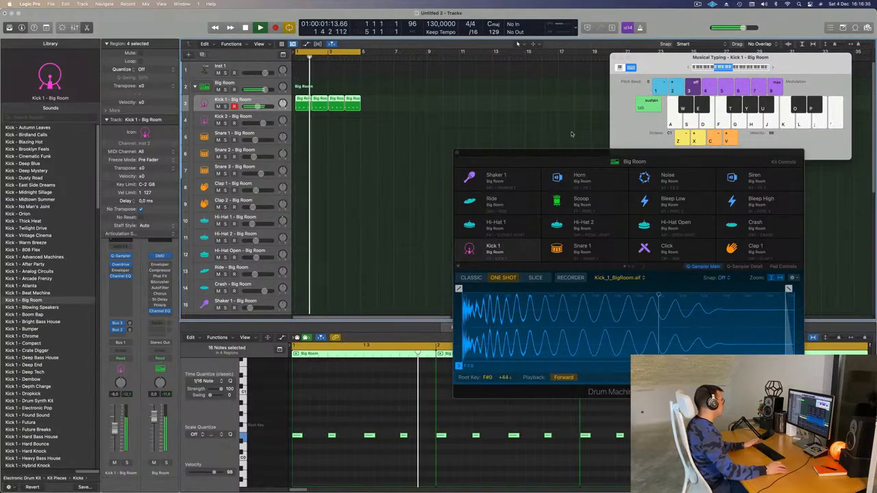
{"action": "left_click_drag", "start_coordinate": [571, 154], "coordinate": [535, 151]}
{"action": "left_click", "coordinate": [378, 115]}
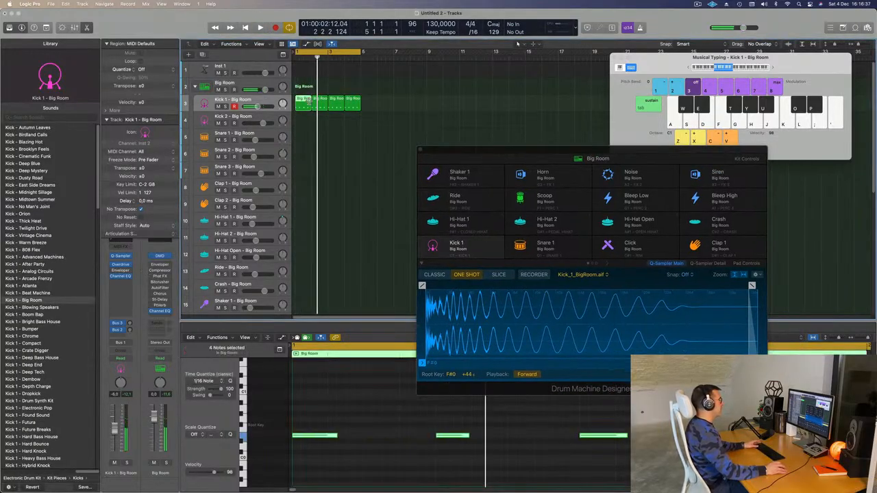
Copy the first kick region to the Hi-Hat 1 track and shift its notes onto the offbeats
{"action": "left_click_drag", "start_coordinate": [301, 108], "coordinate": [300, 227]}
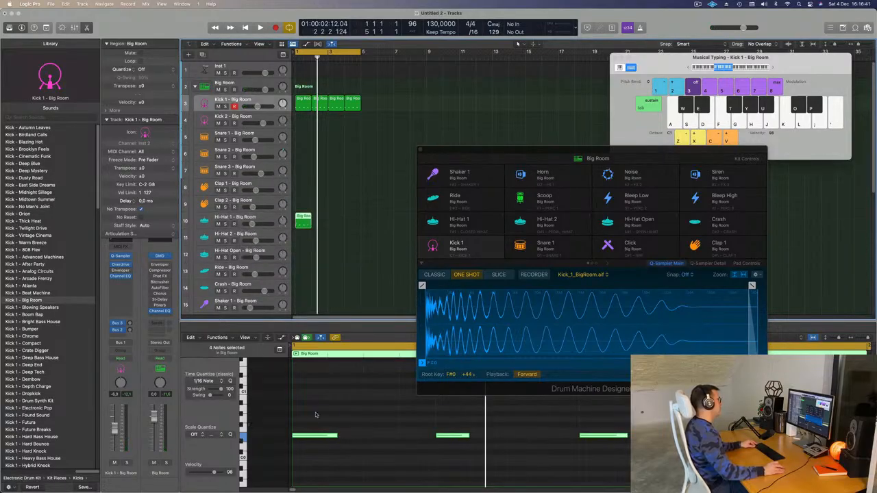
{"action": "scroll", "coordinate": [316, 414], "scroll_direction": "down", "scroll_amount": 2}
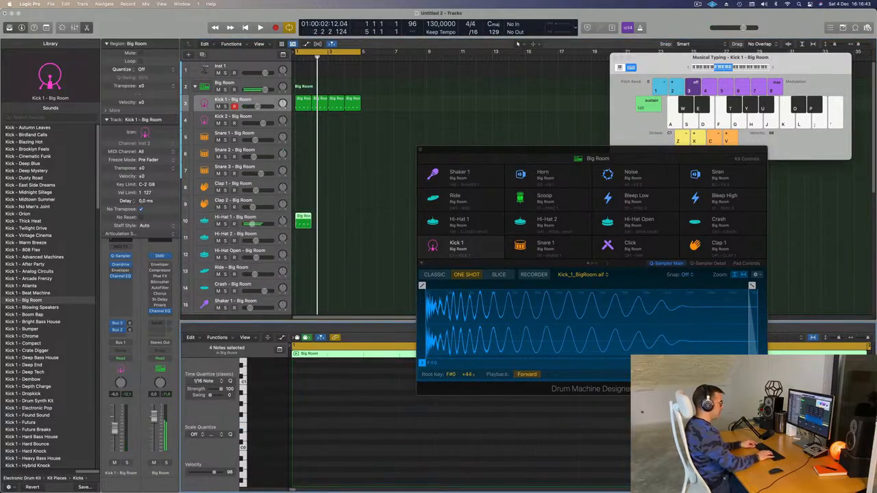
{"action": "key", "text": "space"}
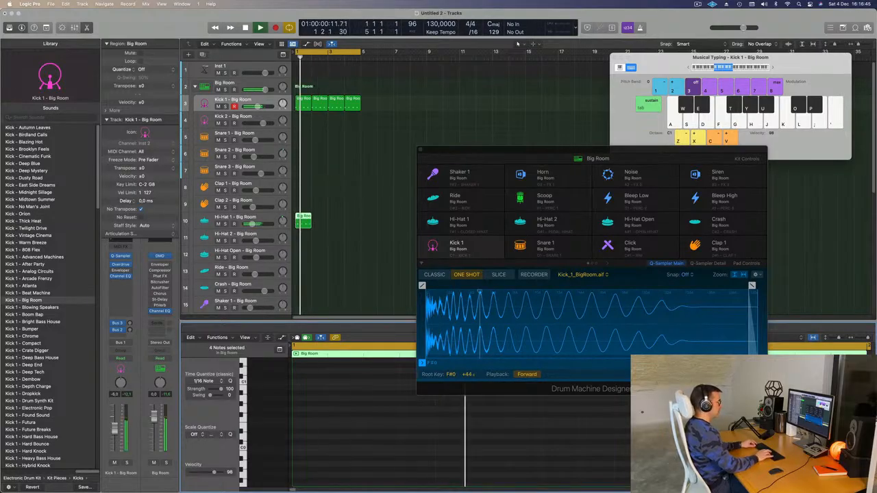
{"action": "scroll", "coordinate": [368, 395], "scroll_direction": "up", "scroll_amount": 10}
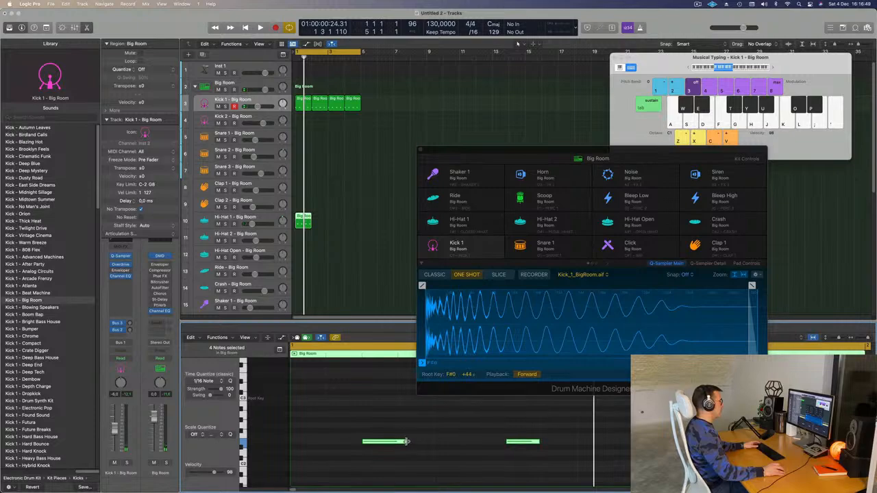
Shorten the hi-hat notes slightly and transpose them all up one octave
{"action": "left_click_drag", "start_coordinate": [406, 441], "coordinate": [394, 445]}
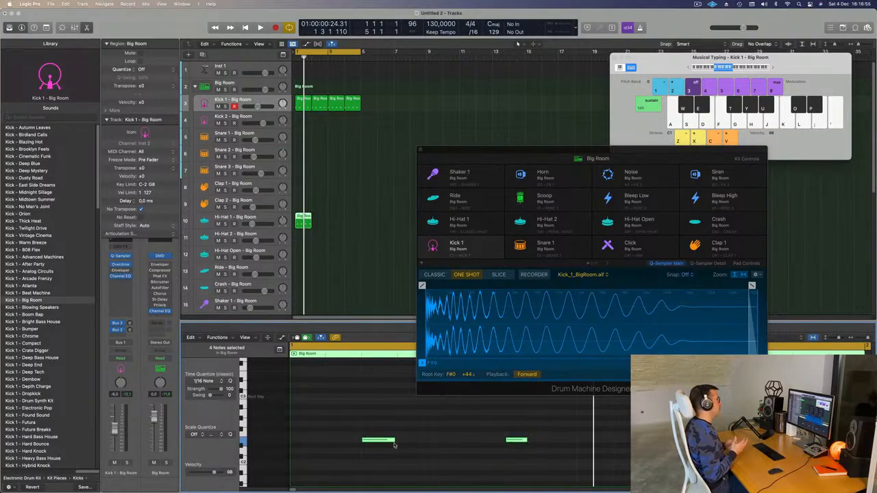
{"action": "left_click_drag", "start_coordinate": [388, 424], "coordinate": [644, 460]}
{"action": "key", "text": "alt+shift+Up"}
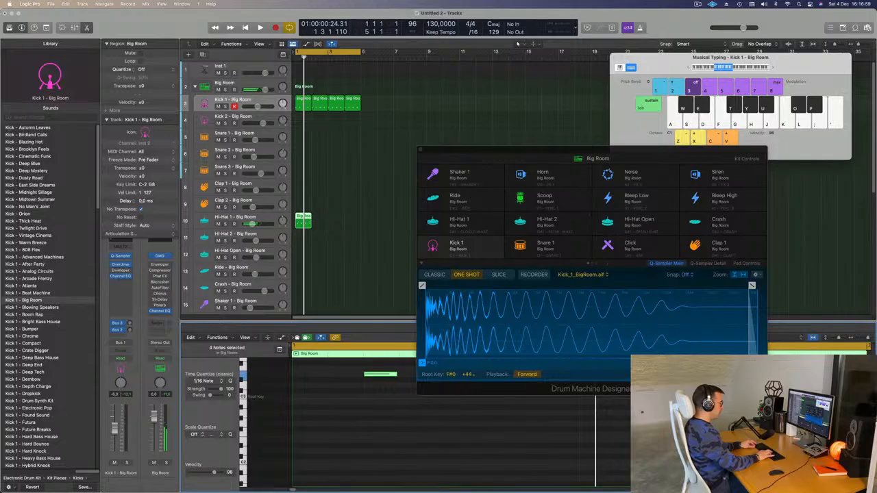
Repeat the Hi-Hat 1 region to fill bars 1 to 4 and play it with the kick
{"action": "key", "text": "space"}
{"action": "left_click", "coordinate": [307, 222]}
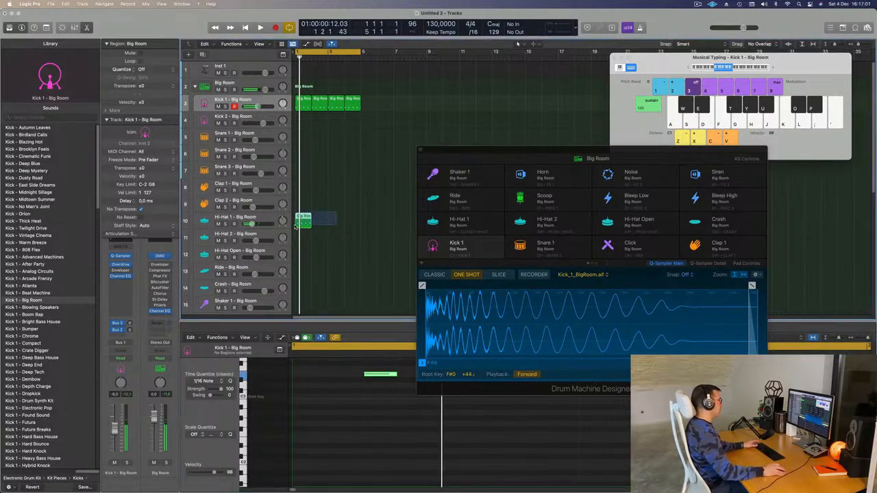
{"action": "key", "text": "super+r"}
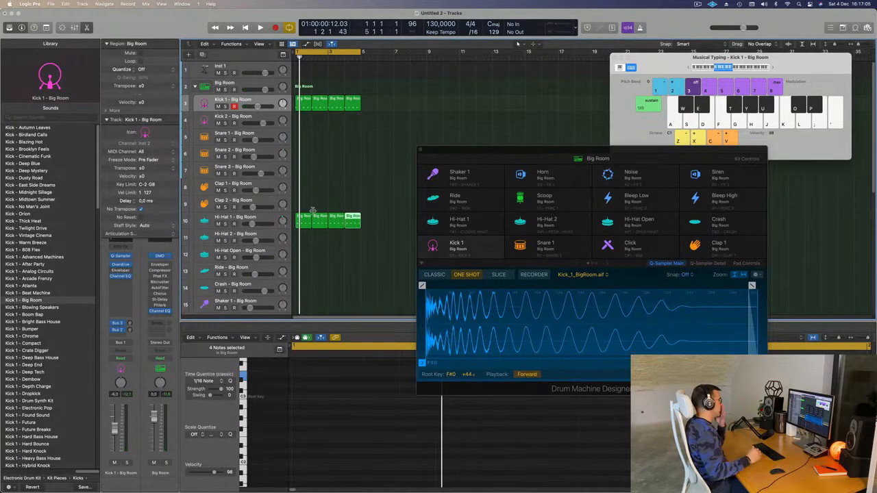
{"action": "left_click_drag", "start_coordinate": [592, 161], "coordinate": [720, 81]}
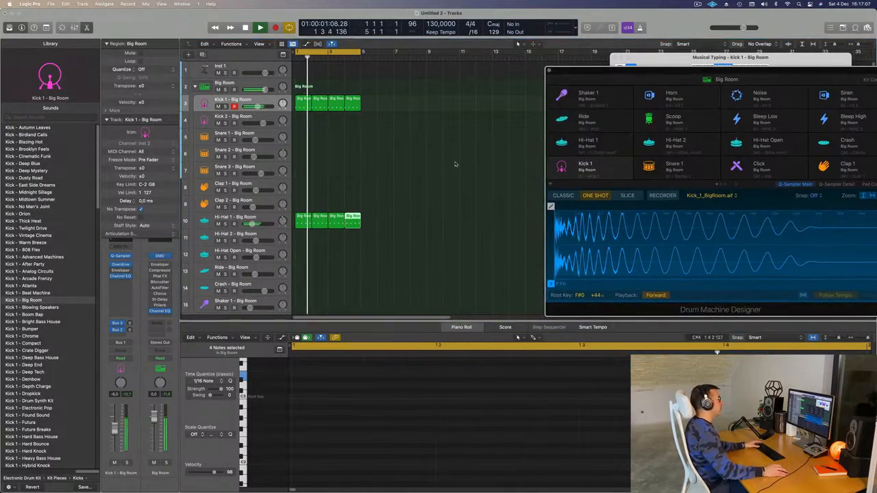
Copy the first kick region to the Snare 1 track, keeping only the notes on beats 2 and 4, one octave higher
{"action": "left_click", "coordinate": [303, 101]}
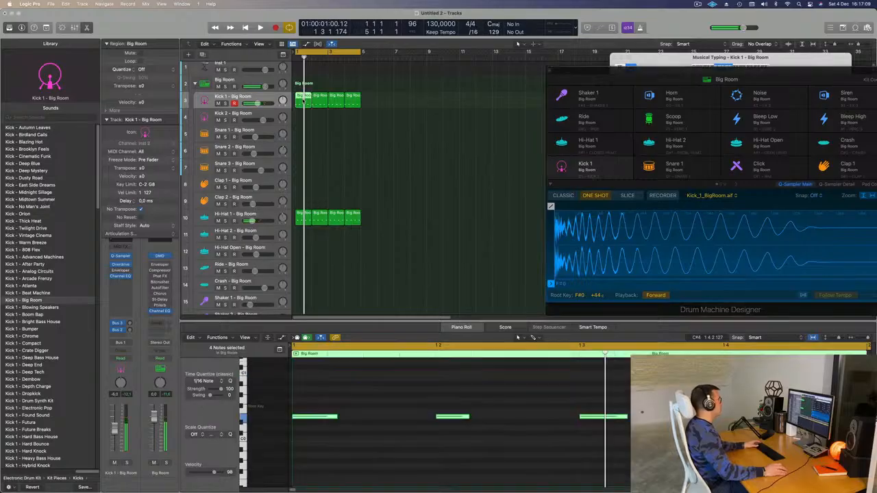
{"action": "left_click_drag", "start_coordinate": [303, 101], "coordinate": [305, 142]}
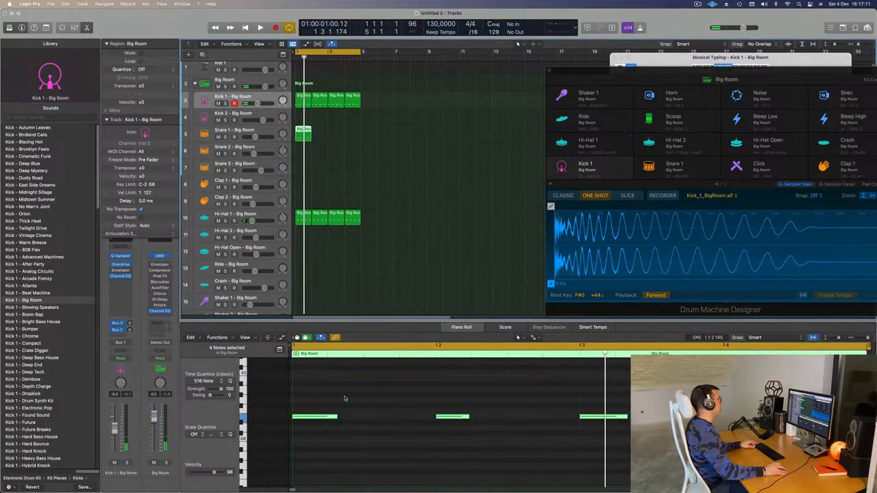
{"action": "left_click_drag", "start_coordinate": [349, 403], "coordinate": [317, 436]}
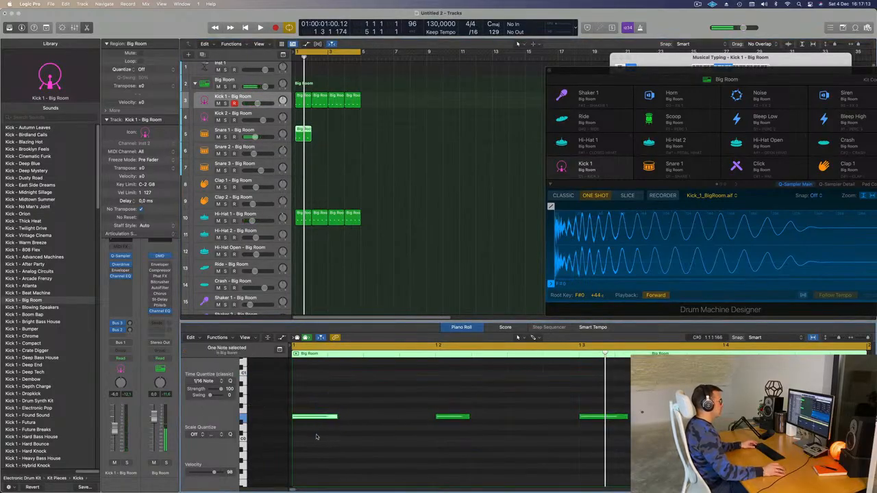
{"action": "key", "text": "super+a"}
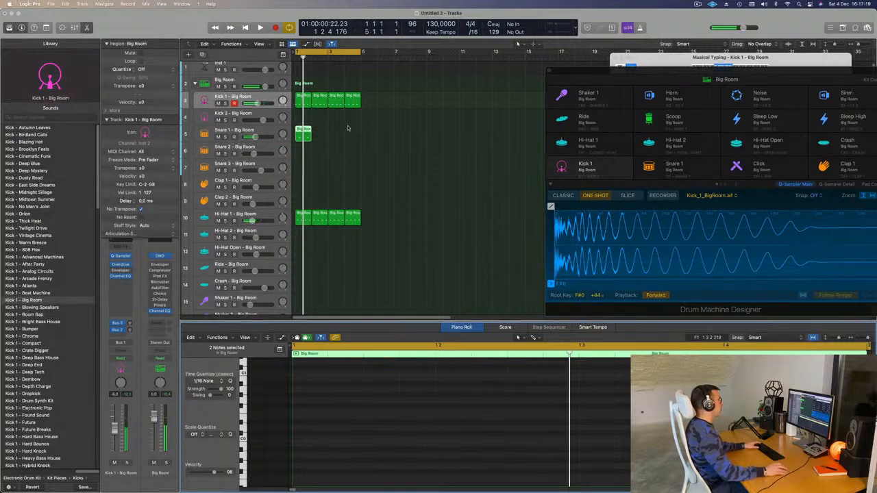
Repeat the Snare 1 region to fill bars 1 to 4 and lower the Snare 1 volume to -15.4 dB
{"action": "left_click_drag", "start_coordinate": [305, 133], "coordinate": [320, 133]}
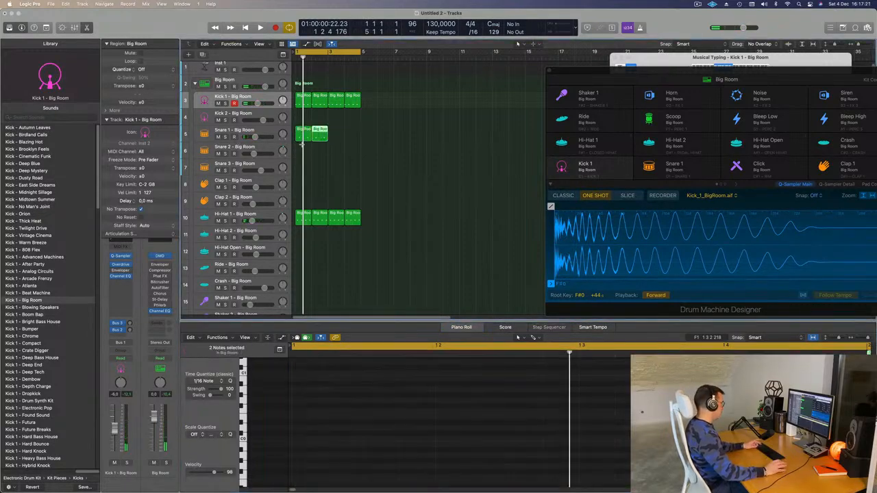
{"action": "key", "text": "super+r"}
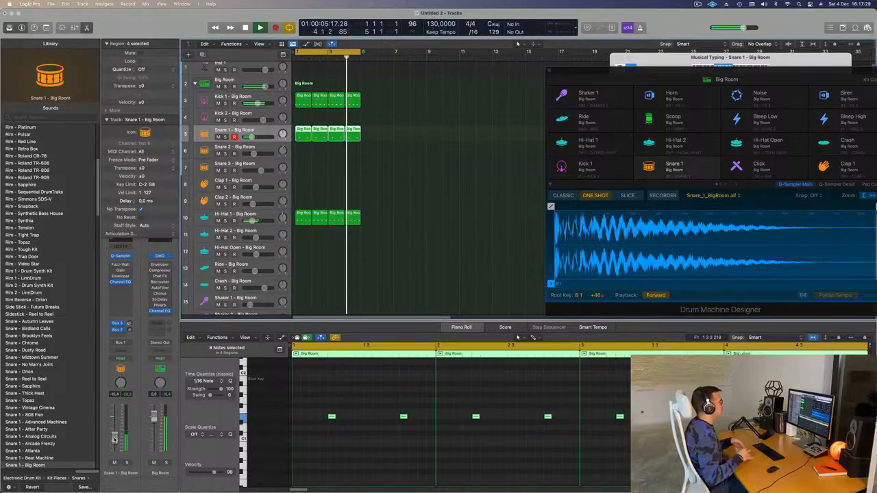
Copy the first Kick 1 region to the Kick 2 track at bar 1
{"action": "scroll", "coordinate": [426, 210], "scroll_direction": "down", "scroll_amount": 2}
{"action": "scroll", "coordinate": [425, 210], "scroll_direction": "down", "scroll_amount": 2}
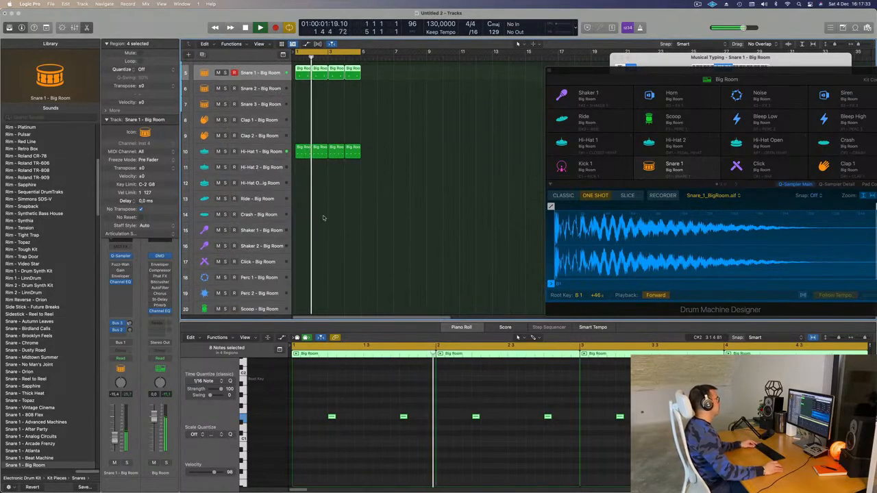
{"action": "scroll", "coordinate": [386, 158], "scroll_direction": "up", "scroll_amount": 4}
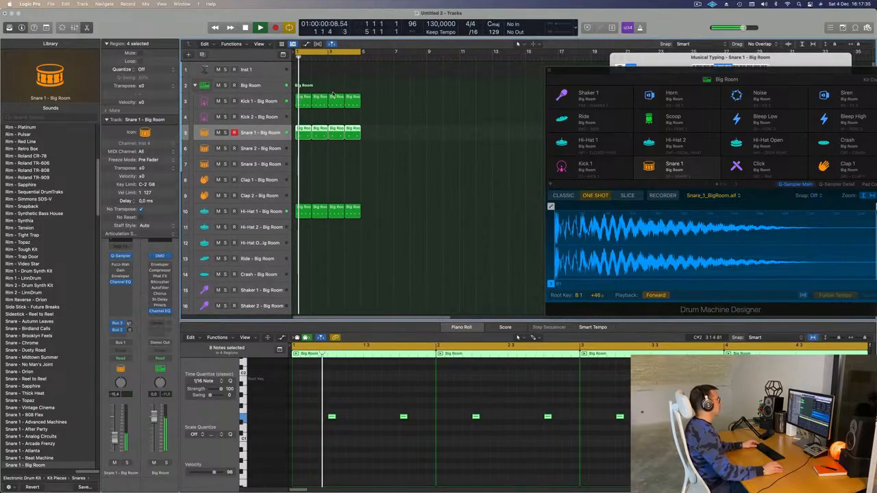
{"action": "left_click", "coordinate": [304, 101]}
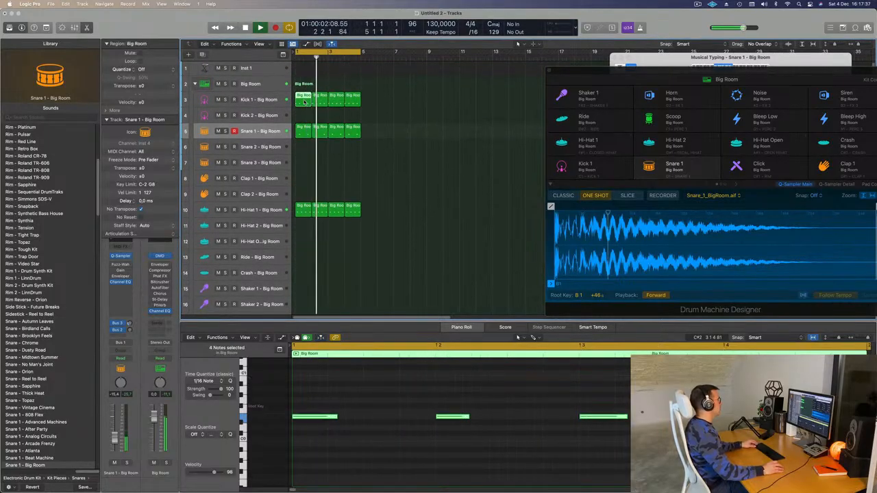
{"action": "left_click_drag", "start_coordinate": [304, 102], "coordinate": [304, 115]}
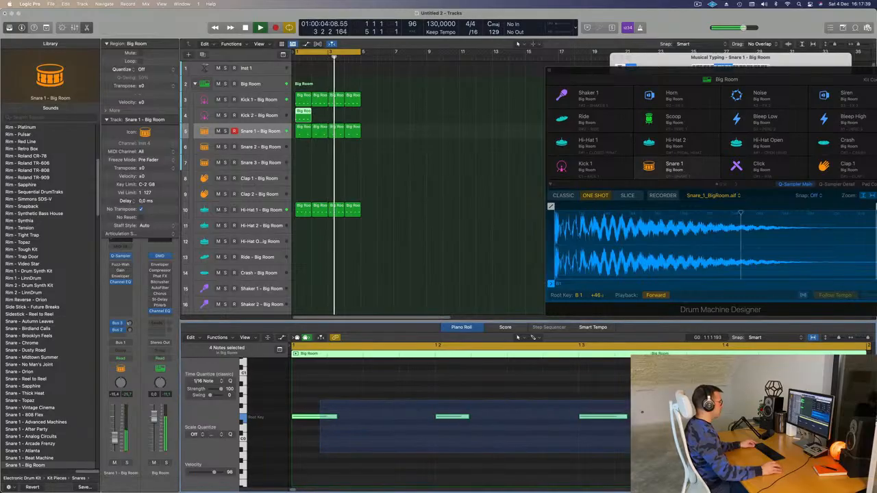
In the Kick 2 region, delete the first three notes and move the last one to the offbeat of beat 4 (1 4 3)
{"action": "scroll", "coordinate": [439, 411], "scroll_direction": "down", "scroll_amount": 2}
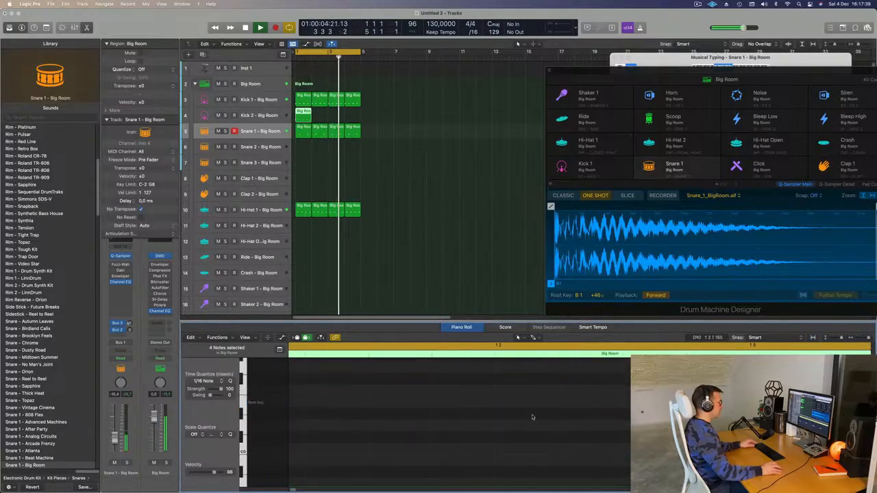
{"action": "left_click", "coordinate": [302, 114]}
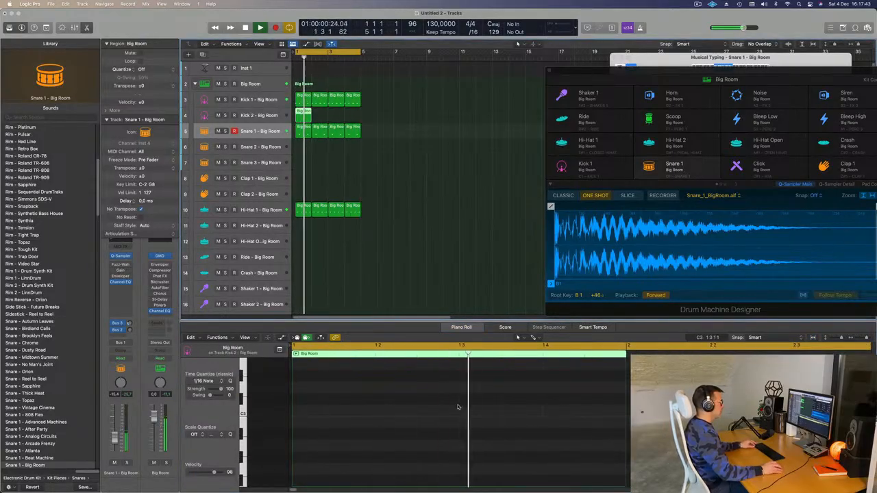
{"action": "scroll", "coordinate": [440, 407], "scroll_direction": "down", "scroll_amount": 2}
{"action": "scroll", "coordinate": [440, 407], "scroll_direction": "down", "scroll_amount": 3}
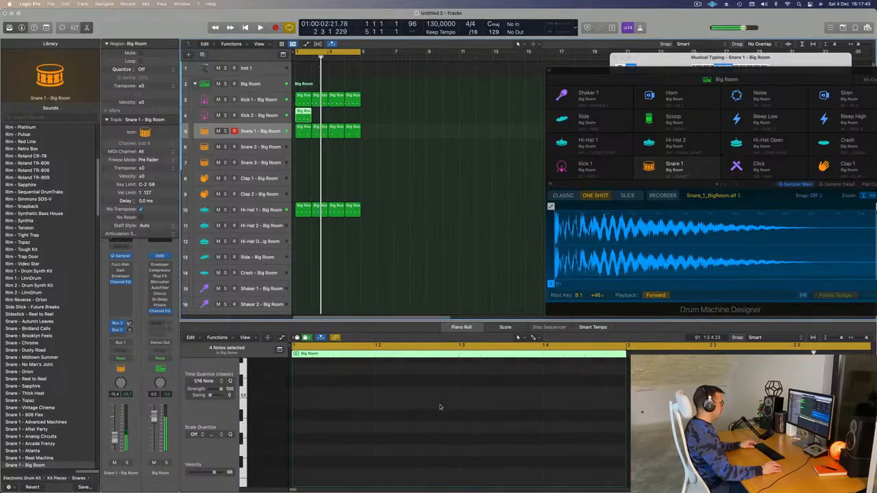
{"action": "scroll", "coordinate": [440, 407], "scroll_direction": "down", "scroll_amount": 3}
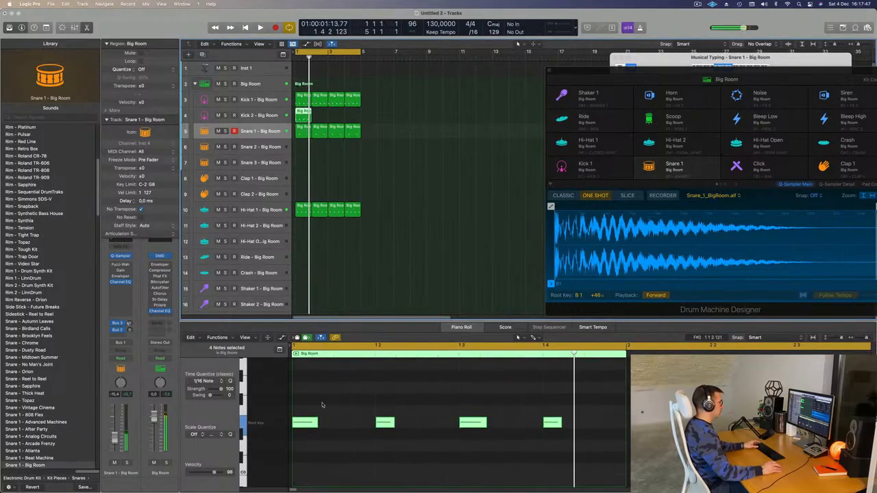
{"action": "left_click_drag", "start_coordinate": [322, 405], "coordinate": [500, 473]}
{"action": "left_click_drag", "start_coordinate": [520, 409], "coordinate": [598, 452]}
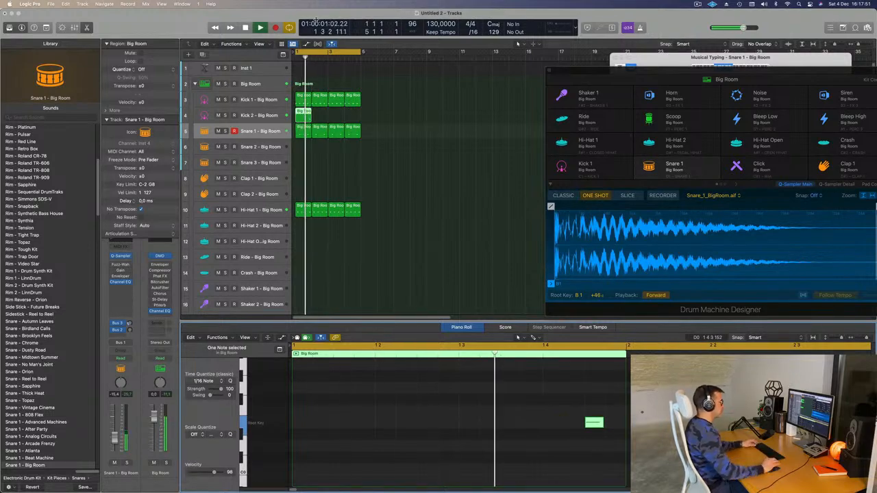
Repeat the Kick 2 region to fill bars 1 to 4 and set the Kick 2 volume to -10.6 dB
{"action": "left_click", "coordinate": [259, 100]}
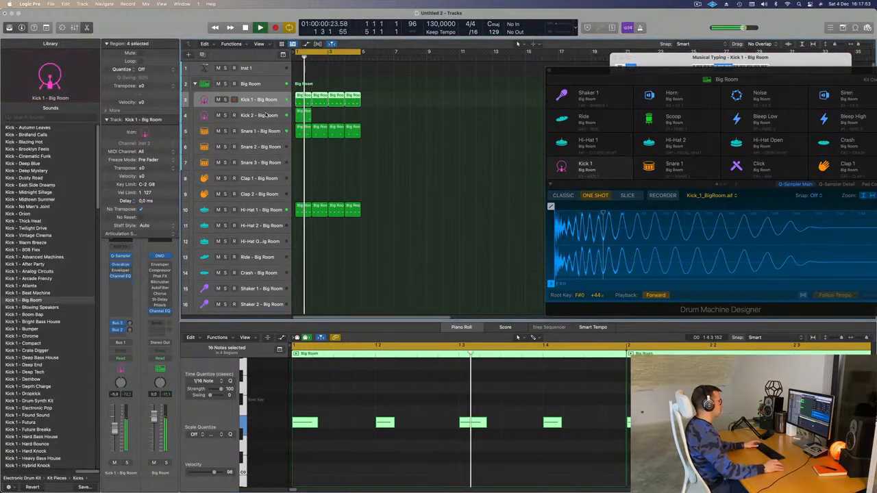
{"action": "key", "text": "Down"}
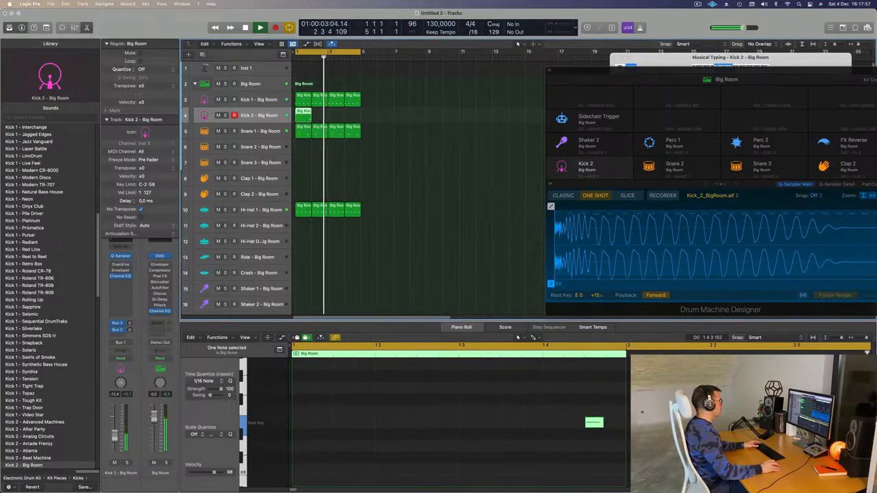
{"action": "left_click", "coordinate": [370, 93]}
{"action": "left_click", "coordinate": [307, 117]}
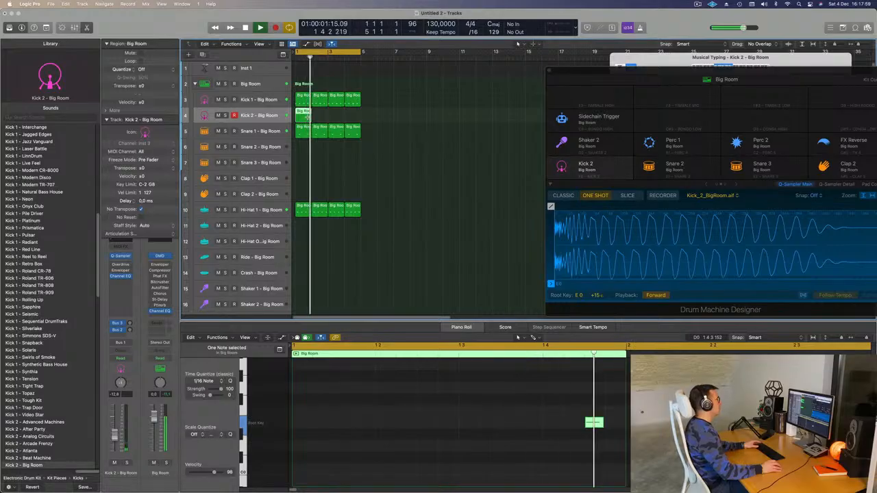
{"action": "key", "text": "super+r"}
{"action": "key", "text": "super+r"}
{"action": "left_click", "coordinate": [271, 113]}
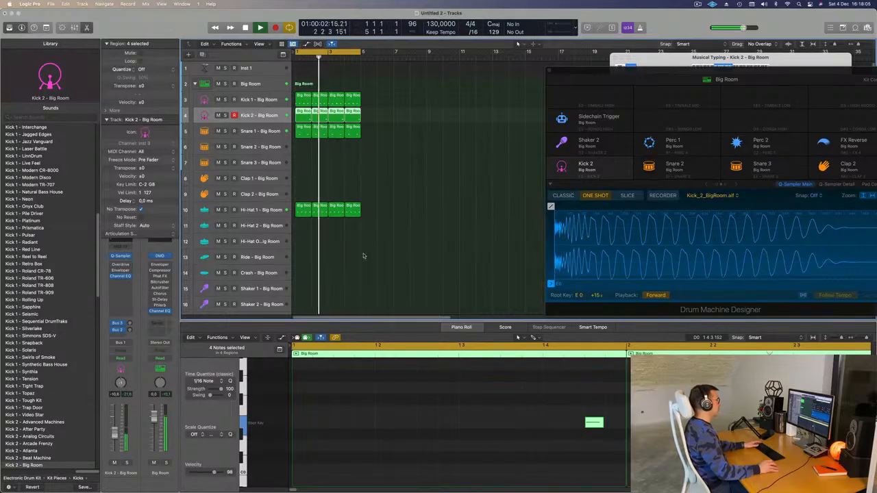
Move the first Kick 1 region to the Clap 1 track at bar 1 and keep only its beat 1 note, raised to a higher octave
{"action": "key", "text": "super+Up"}
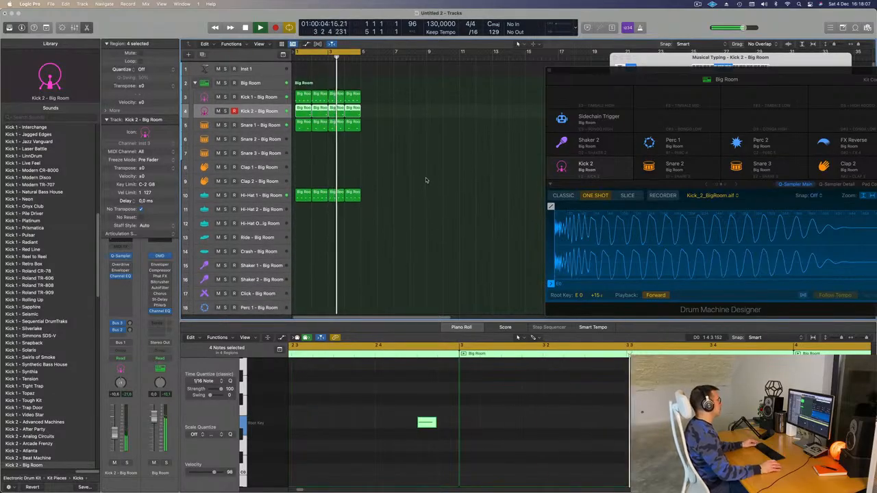
{"action": "left_click", "coordinate": [426, 180]}
{"action": "scroll", "coordinate": [443, 183], "scroll_direction": "down", "scroll_amount": 2}
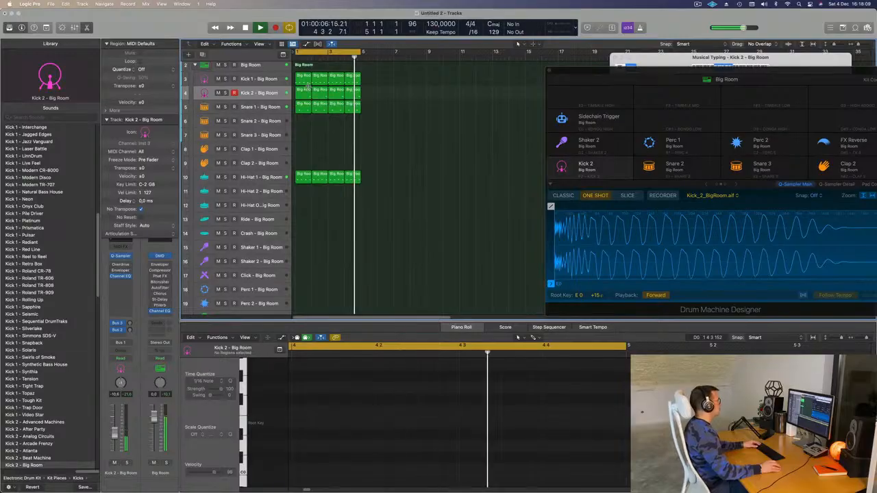
{"action": "left_click_drag", "start_coordinate": [303, 81], "coordinate": [302, 157]}
{"action": "key", "text": "space"}
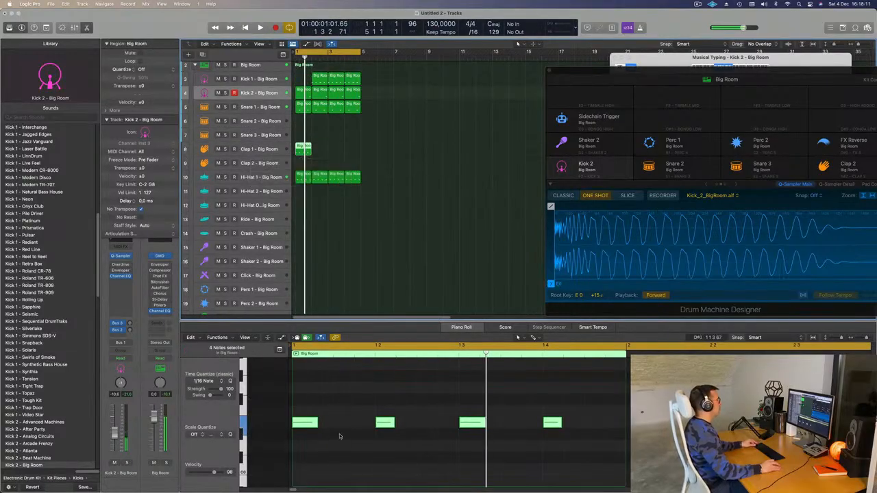
{"action": "left_click_drag", "start_coordinate": [359, 405], "coordinate": [603, 457]}
{"action": "key", "text": "BackSpace"}
{"action": "left_click_drag", "start_coordinate": [431, 401], "coordinate": [286, 448]}
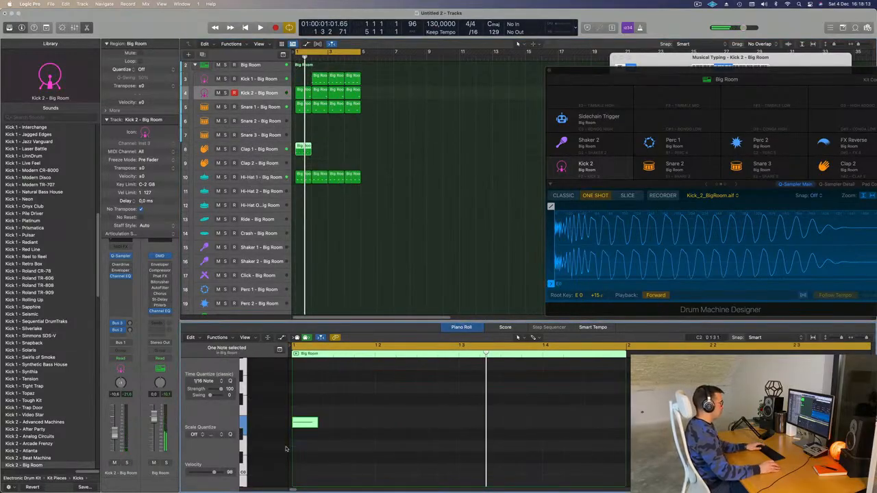
Play the loop and copy the bar 2 Kick 1 region into the empty bar 1 of the Kick 1 track
{"action": "key", "text": "space"}
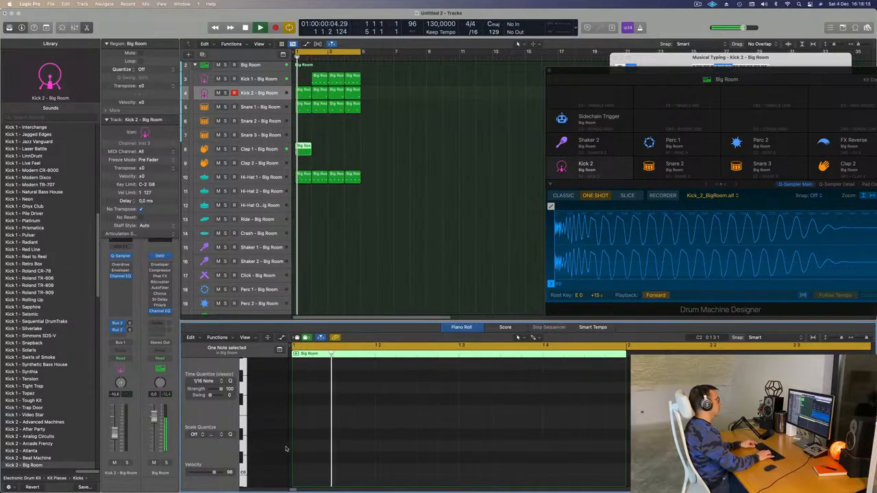
{"action": "left_click", "coordinate": [320, 80]}
{"action": "mouse_move", "coordinate": [319, 79]}
{"action": "left_mouse_down"}
{"action": "mouse_move", "coordinate": [302, 76]}
{"action": "mouse_move", "coordinate": [320, 81]}
{"action": "left_mouse_up"}
Select the Clap 1 track, show the delay channel behind its Bus 2 send, and play the clap to hear its effect
{"action": "left_click", "coordinate": [257, 149]}
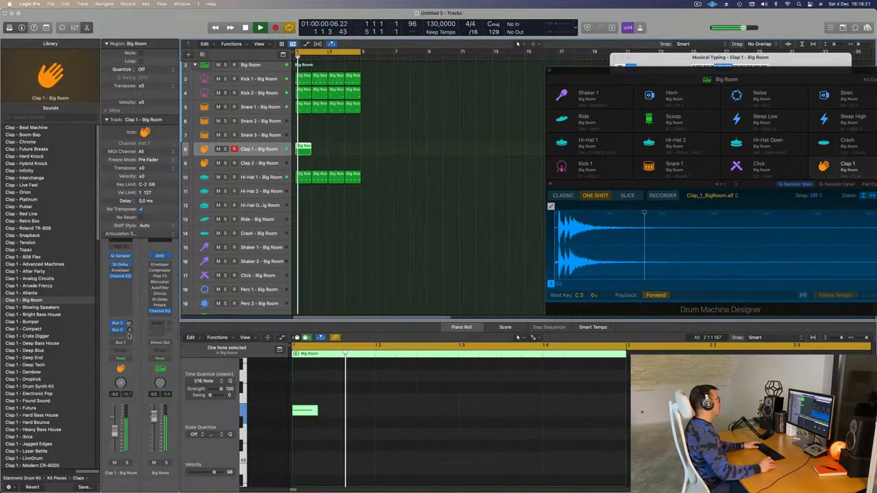
{"action": "key", "text": "space"}
{"action": "left_click", "coordinate": [129, 331]}
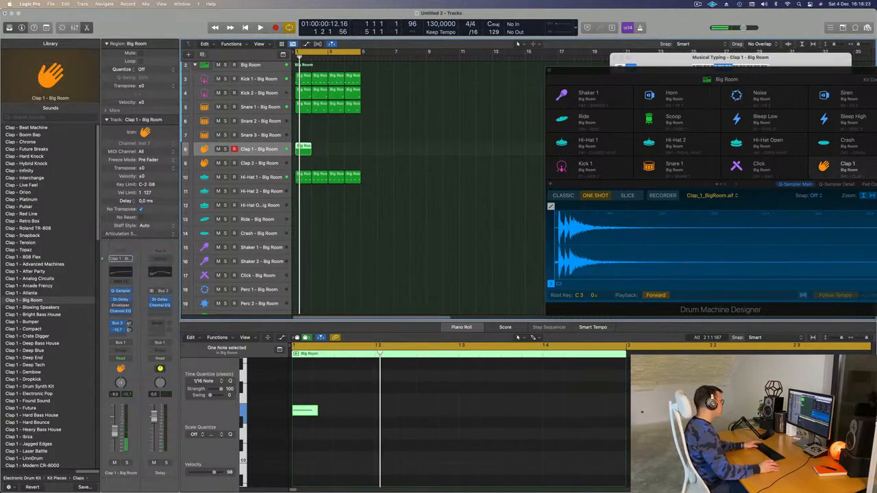
{"action": "key", "text": "space"}
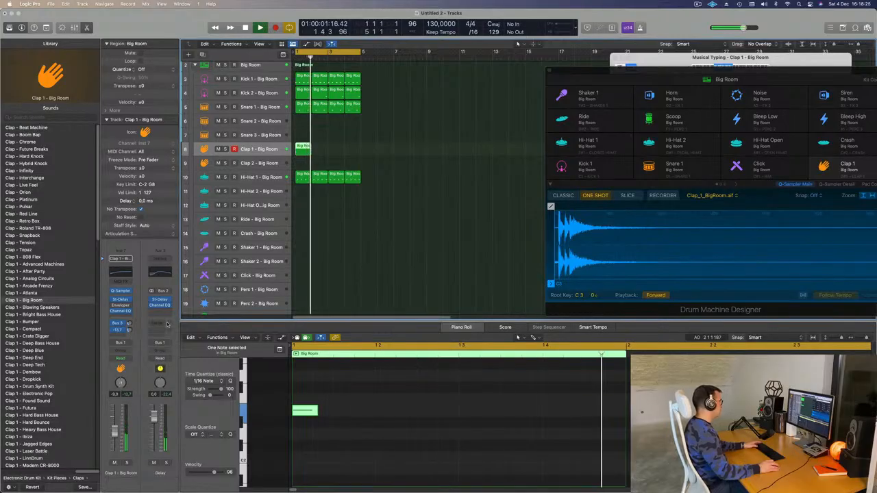
{"action": "key", "text": "space"}
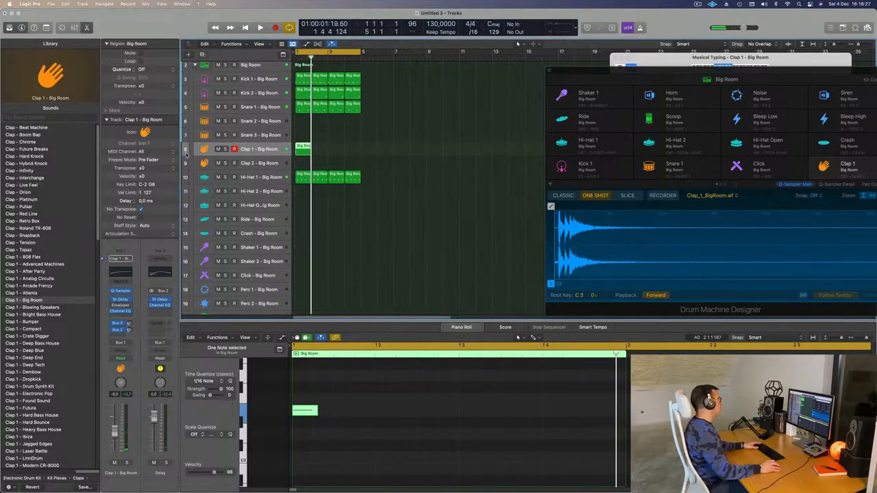
Copy the Clap 1 region to bar 3 and play the loop to check the claps
{"action": "scroll", "coordinate": [316, 86], "scroll_direction": "up", "scroll_amount": 1}
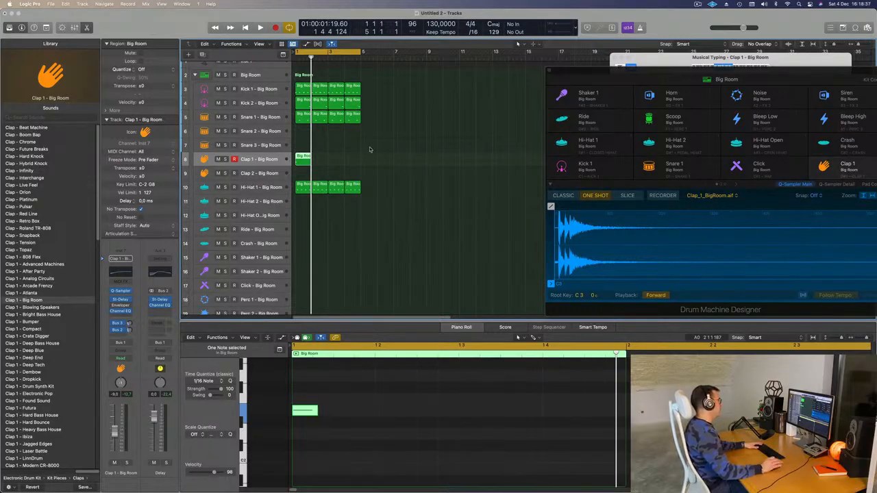
{"action": "key", "text": "space"}
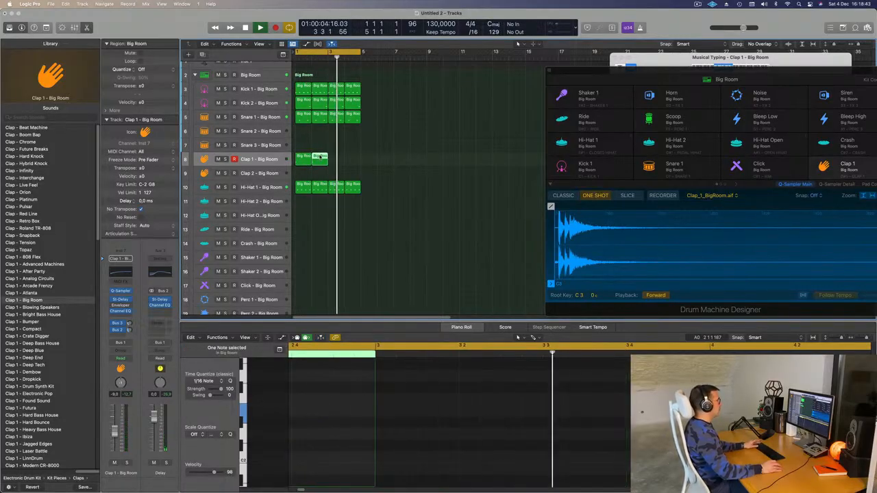
{"action": "left_click_drag", "start_coordinate": [311, 164], "coordinate": [336, 157]}
{"action": "key", "text": "space"}
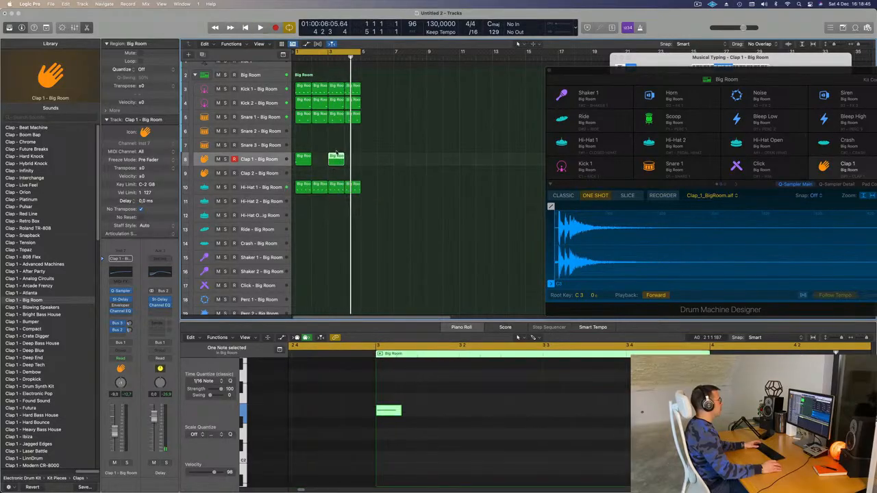
{"action": "key", "text": "space"}
{"action": "left_click", "coordinate": [371, 161]}
{"action": "key", "text": "space"}
{"action": "key", "text": "space"}
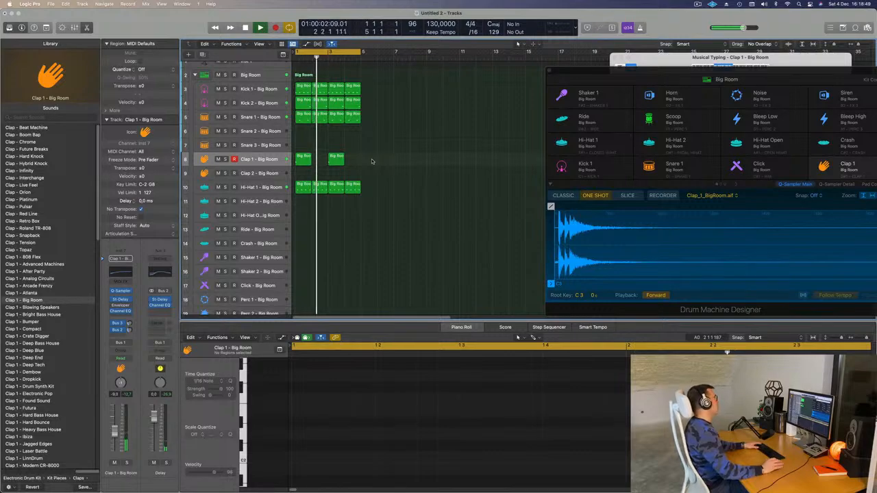
{"action": "key", "text": "space"}
{"action": "key", "text": "space"}
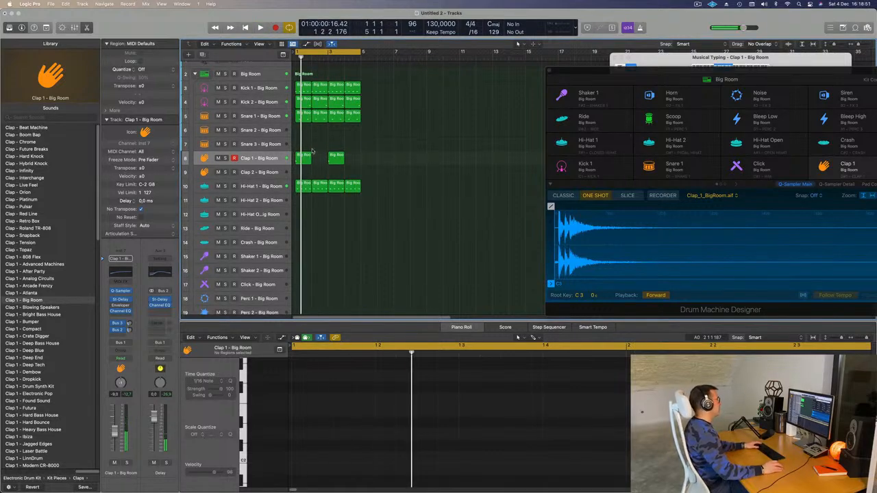
Copy the Clap 1 region to the Perc 1 track at bar 2 and place two notes, a sixteenth before and after beat 2
{"action": "left_click_drag", "start_coordinate": [312, 156], "coordinate": [322, 263]}
{"action": "scroll", "coordinate": [594, 413], "scroll_direction": "down", "scroll_amount": 3}
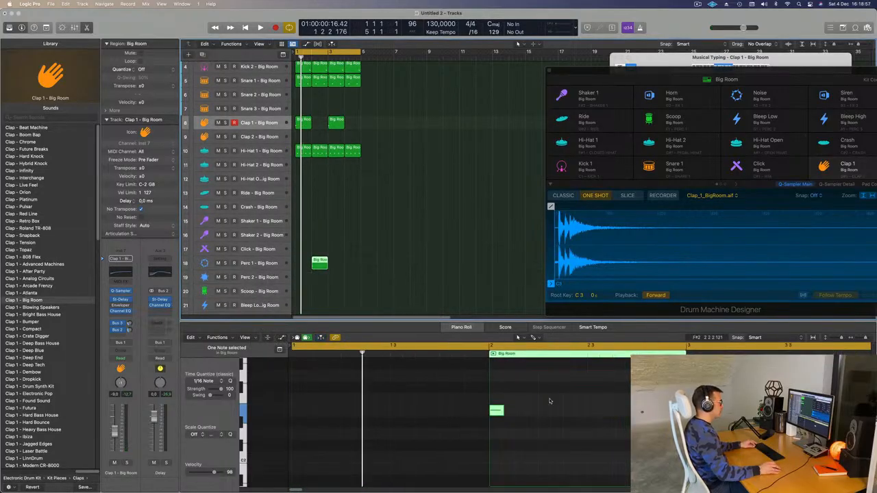
{"action": "left_click", "coordinate": [501, 410]}
{"action": "left_click_drag", "start_coordinate": [503, 413], "coordinate": [558, 414]}
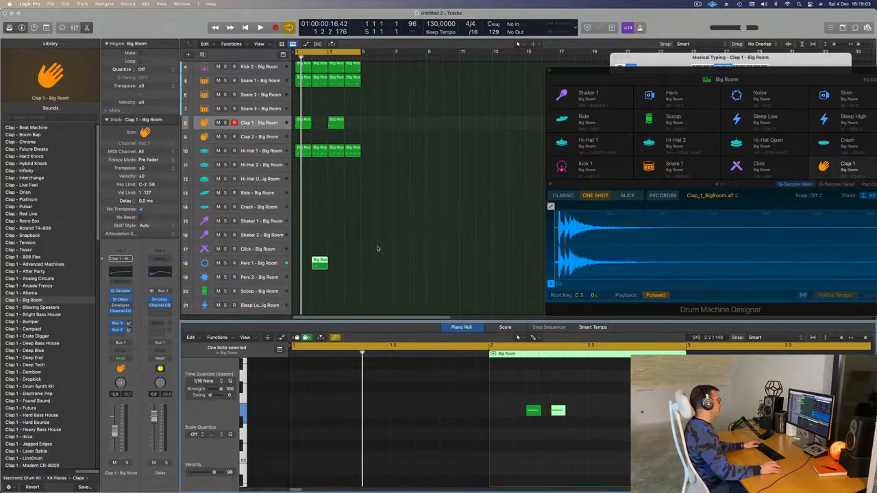
Copy the Perc 1 region from bar 2 to bar 4 while the loop plays
{"action": "left_click_drag", "start_coordinate": [374, 263], "coordinate": [324, 266]}
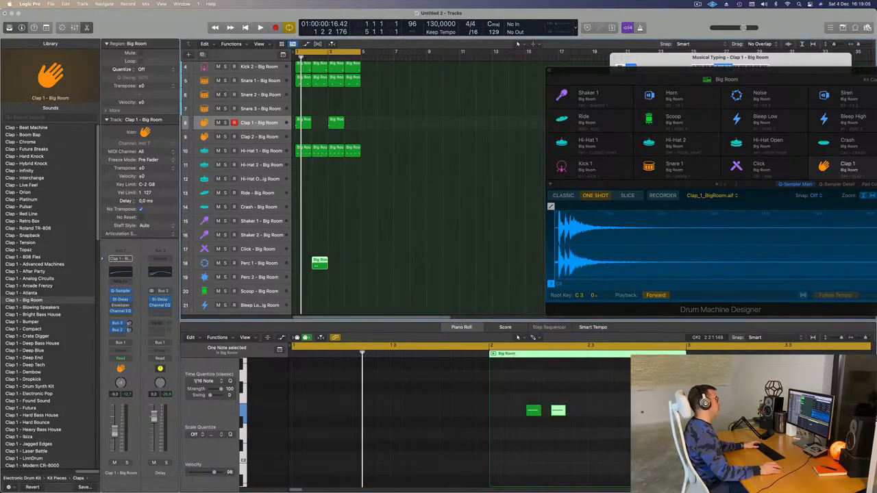
{"action": "key", "text": "space"}
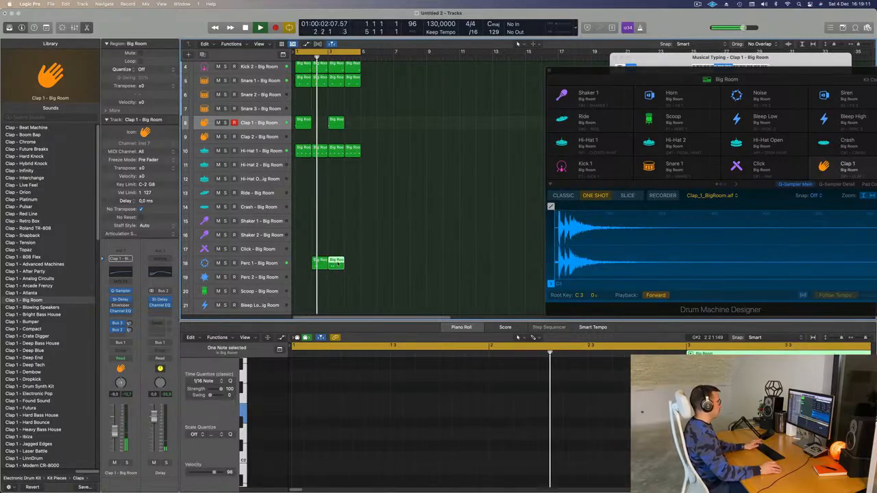
{"action": "left_click_drag", "start_coordinate": [317, 264], "coordinate": [351, 264]}
Copy the first Hi-Hat 1 region to the Shaker 2 track at bar 1
{"action": "key", "text": "super+Up"}
{"action": "key", "text": "super+Up"}
{"action": "key", "text": "super+Up"}
{"action": "key", "text": "super+Up"}
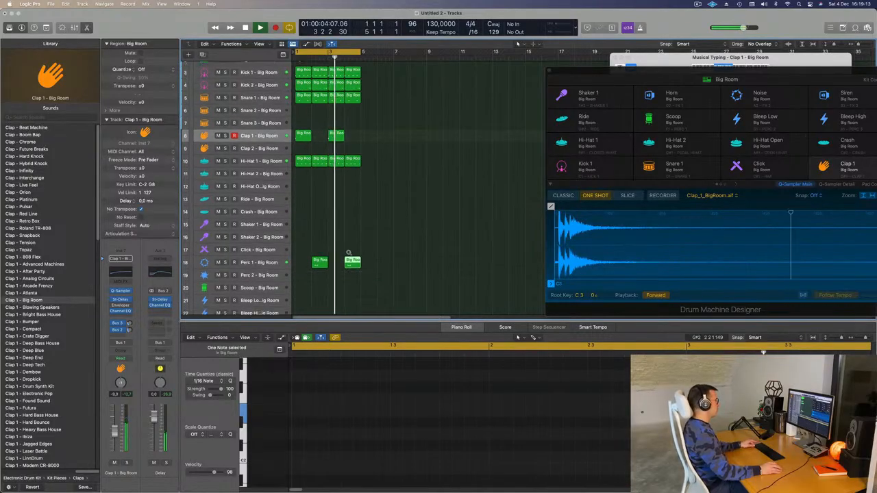
{"action": "left_click", "coordinate": [301, 166]}
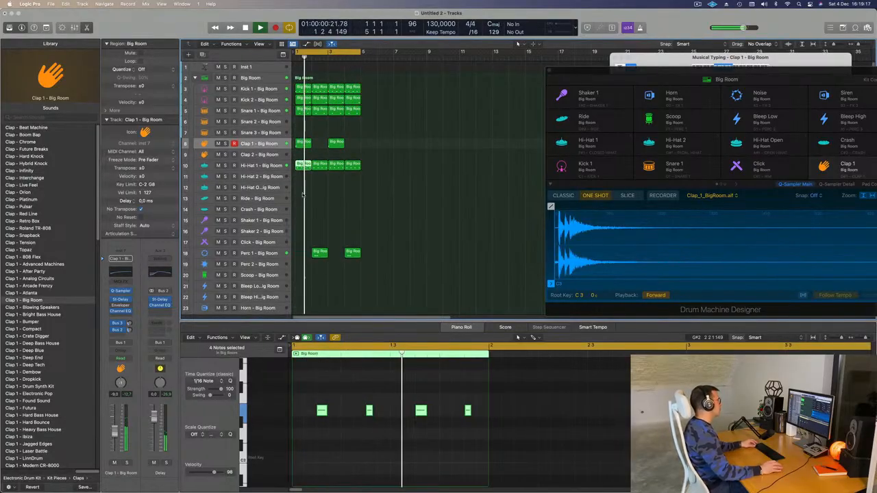
{"action": "left_click_drag", "start_coordinate": [301, 166], "coordinate": [302, 229]}
{"action": "mouse_move", "coordinate": [300, 226]}
{"action": "left_mouse_down"}
{"action": "mouse_move", "coordinate": [307, 259]}
{"action": "mouse_move", "coordinate": [305, 166]}
{"action": "mouse_move", "coordinate": [305, 247]}
{"action": "mouse_move", "coordinate": [303, 231]}
{"action": "left_mouse_up"}
{"action": "key", "text": "space"}
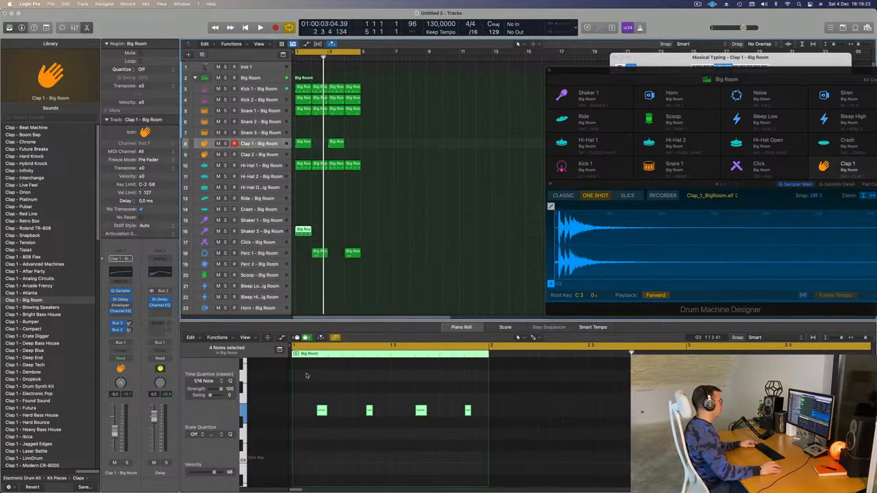
Move the four Shaker 2 notes onto the beats and copy them to the second and fourth sixteenths of each beat
{"action": "left_click_drag", "start_coordinate": [307, 374], "coordinate": [545, 472]}
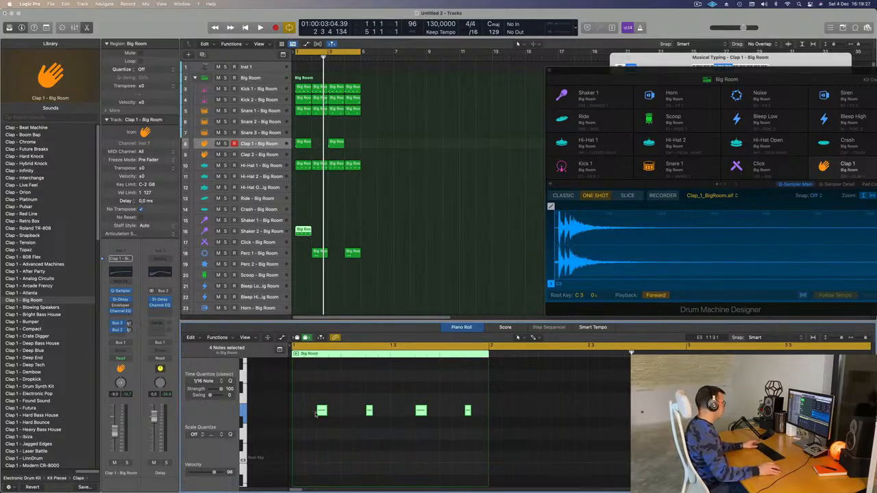
{"action": "mouse_move", "coordinate": [319, 412]}
{"action": "left_mouse_down"}
{"action": "mouse_move", "coordinate": [297, 414]}
{"action": "mouse_move", "coordinate": [307, 418]}
{"action": "left_mouse_up"}
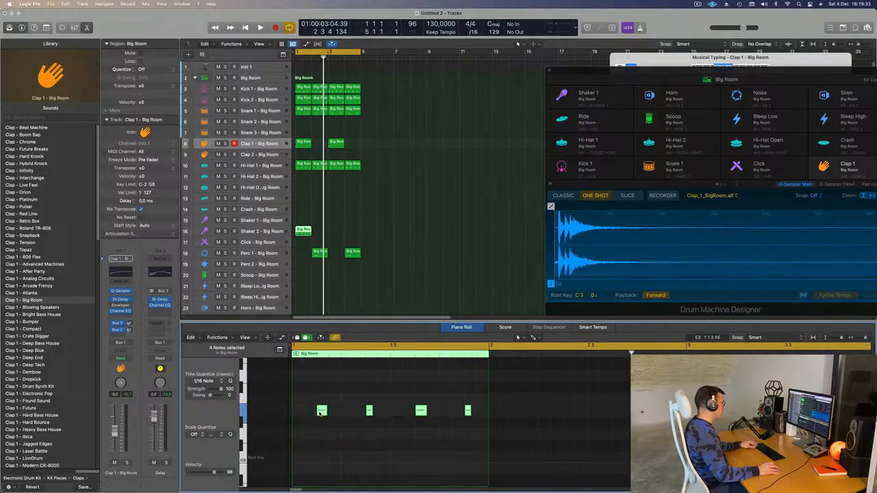
{"action": "mouse_move", "coordinate": [320, 414]}
{"action": "left_mouse_down"}
{"action": "mouse_move", "coordinate": [297, 415]}
{"action": "mouse_move", "coordinate": [333, 416]}
{"action": "left_mouse_up"}
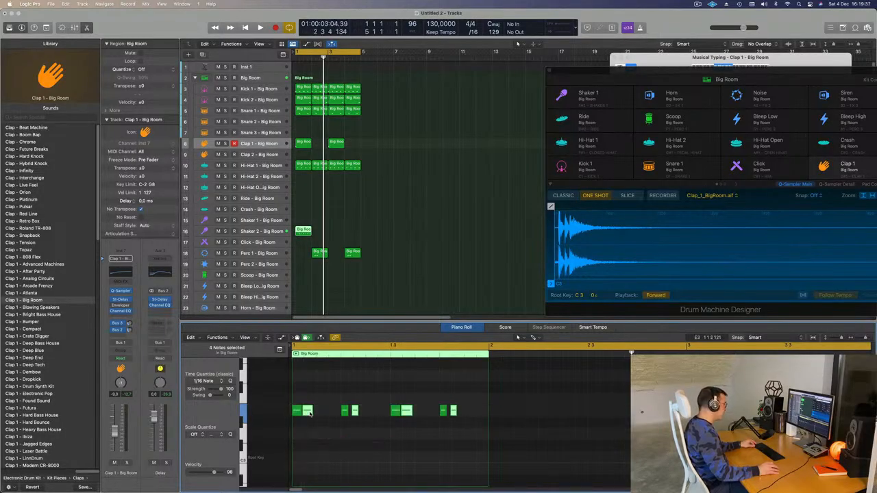
Play the loop with the new shaker pattern and lower the Shaker 2 volume to -16.5 dB
{"action": "key", "text": "space"}
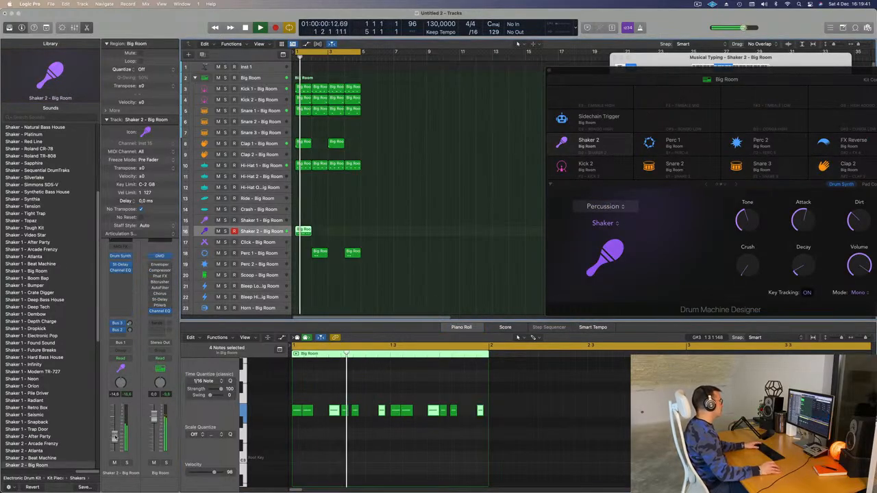
{"action": "key", "text": "space"}
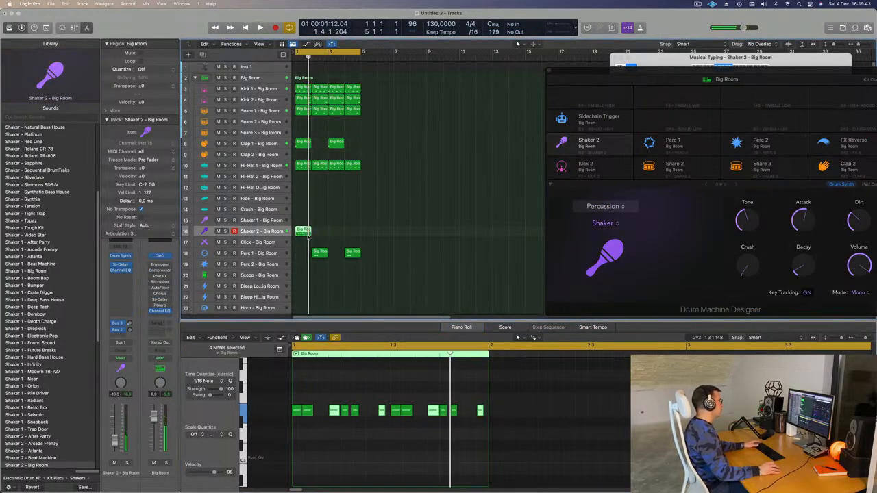
Repeat the one-bar Shaker 2 region through bar 4 and play the loop
{"action": "key", "text": "super+r"}
{"action": "key", "text": "super+r"}
{"action": "key", "text": "super+r"}
{"action": "key", "text": "space"}
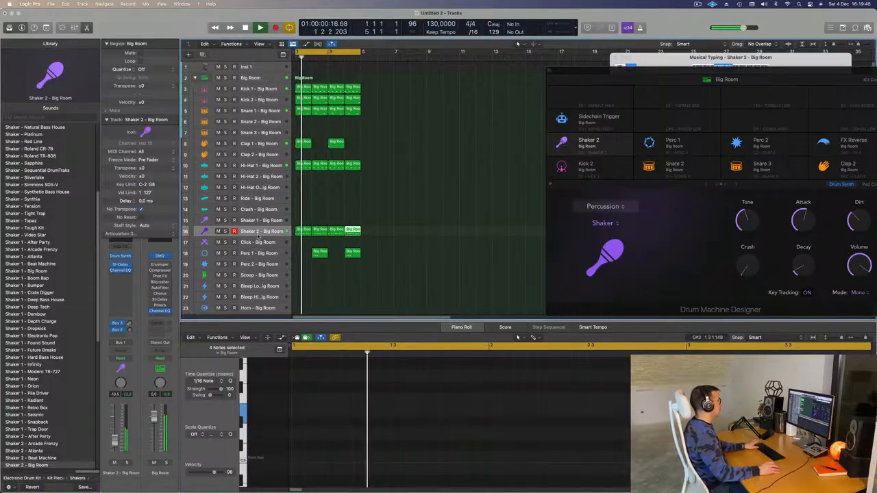
{"action": "key", "text": "space"}
{"action": "key", "text": "space"}
{"action": "key", "text": "space"}
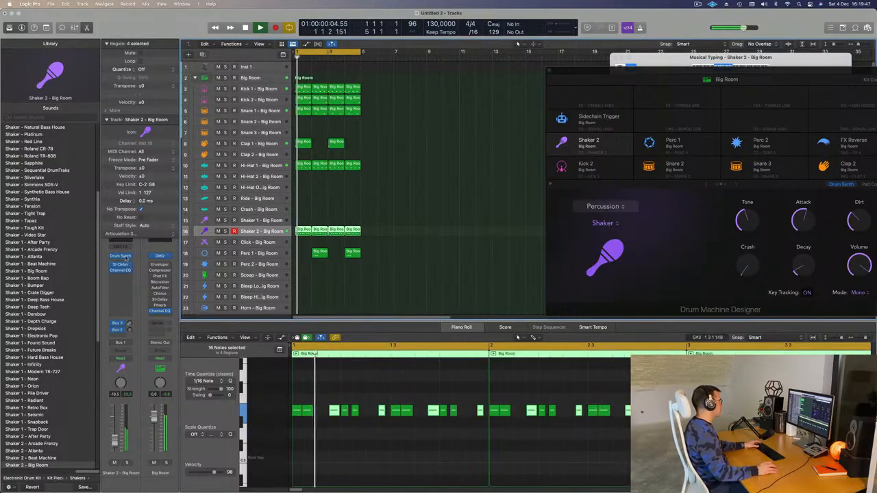
Set the Stereo Delay times on Shaker 2 to 8 ms for the left channel and 14 ms for the right
{"action": "left_click", "coordinate": [120, 265]}
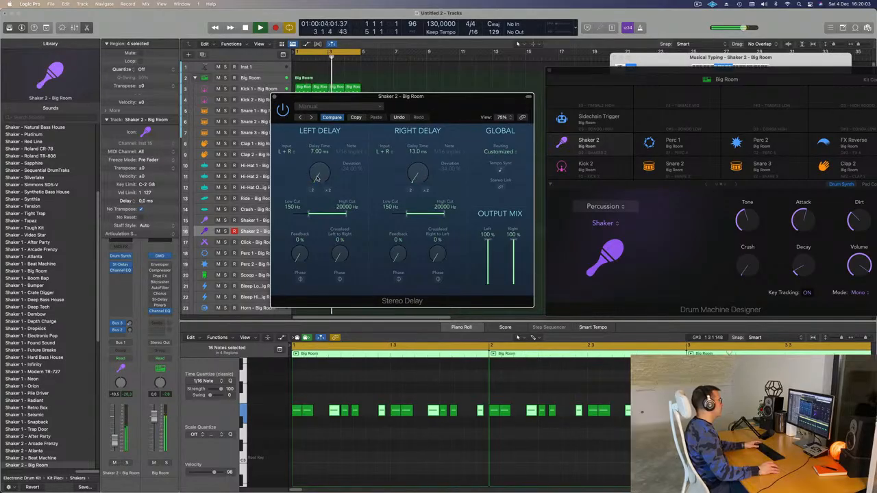
{"action": "left_click_drag", "start_coordinate": [317, 177], "coordinate": [318, 174]}
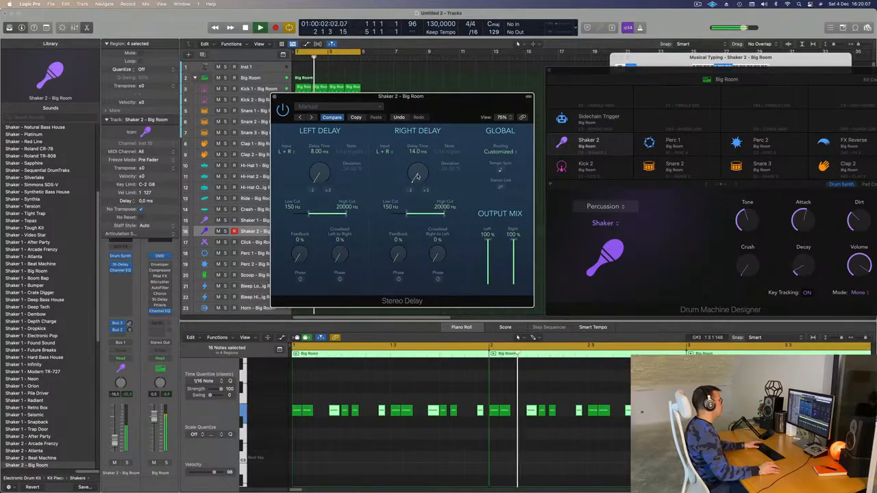
{"action": "left_click_drag", "start_coordinate": [450, 98], "coordinate": [436, 96]}
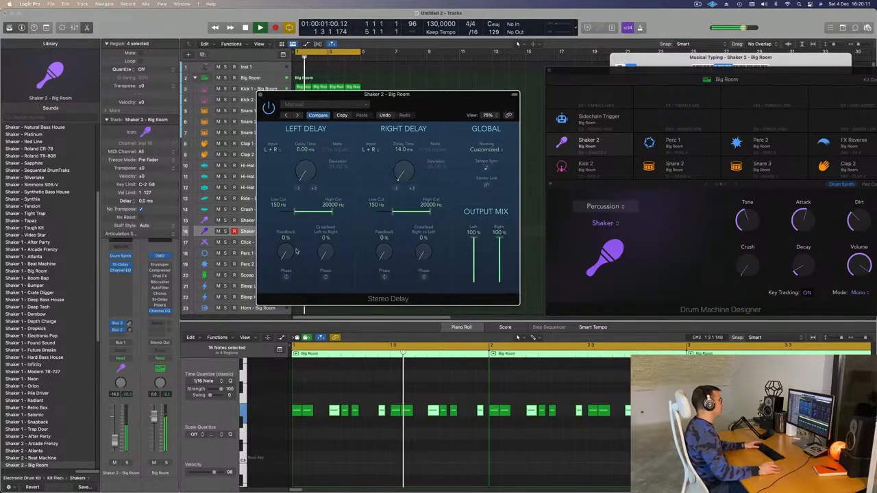
Set the Stereo Delay feedback to 51% left and 30% right, with crossfeed at 15% left-to-right and 21% right-to-left
{"action": "left_click_drag", "start_coordinate": [289, 224], "coordinate": [289, 215]}
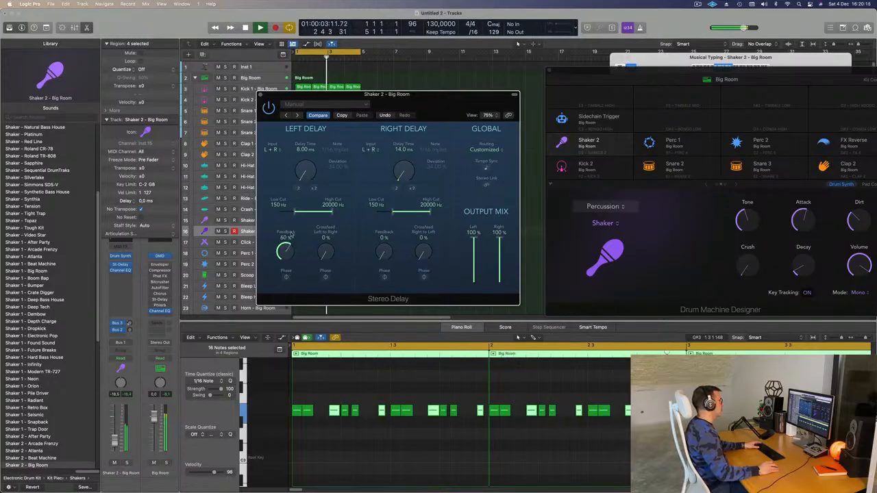
{"action": "left_click_drag", "start_coordinate": [389, 220], "coordinate": [391, 191]}
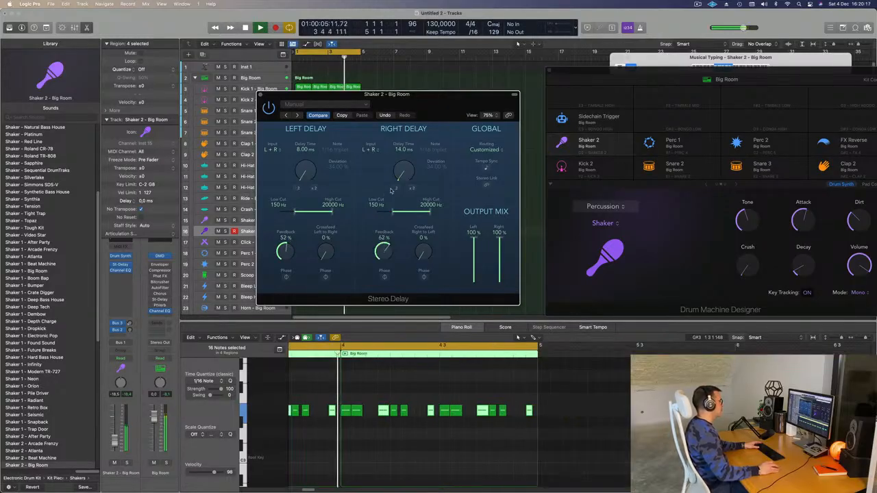
{"action": "left_click_drag", "start_coordinate": [385, 281], "coordinate": [387, 283]}
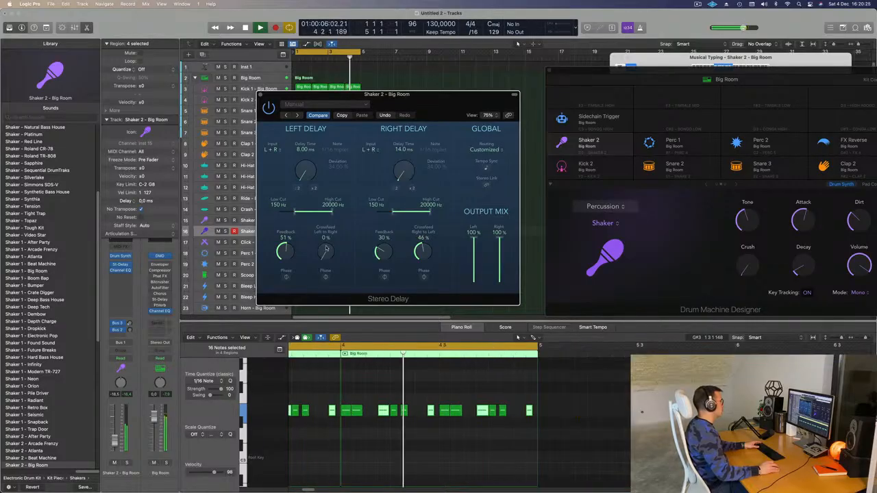
{"action": "left_click_drag", "start_coordinate": [333, 238], "coordinate": [334, 227]}
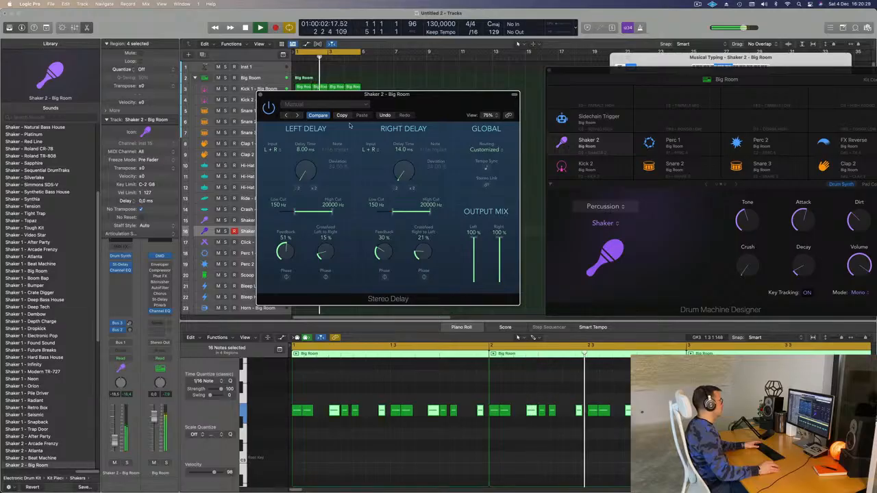
{"action": "key", "text": "super+w"}
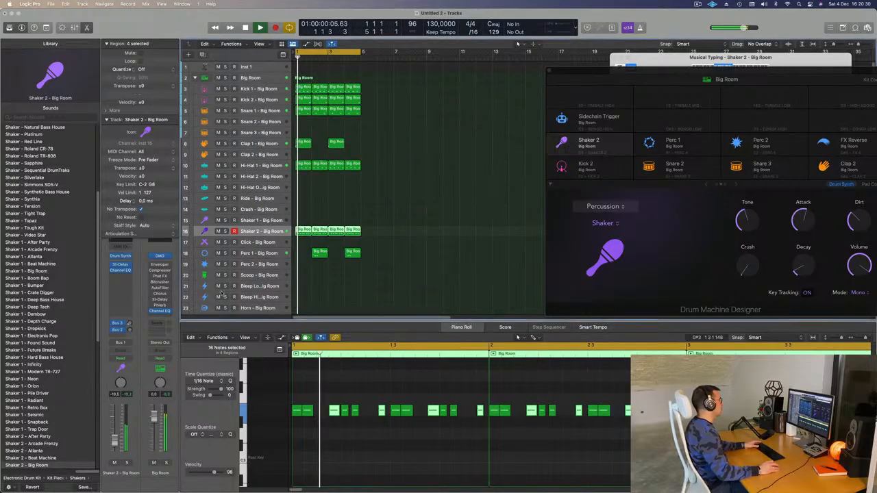
Insert a Flanger after the Channel EQ on Shaker 2 and load its High Spheres preset
{"action": "left_click", "coordinate": [120, 276]}
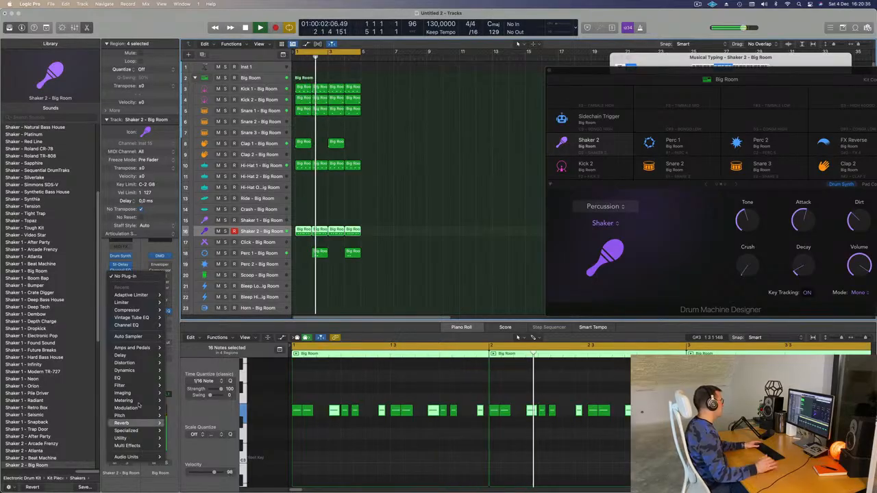
{"action": "mouse_move", "coordinate": [137, 400]}
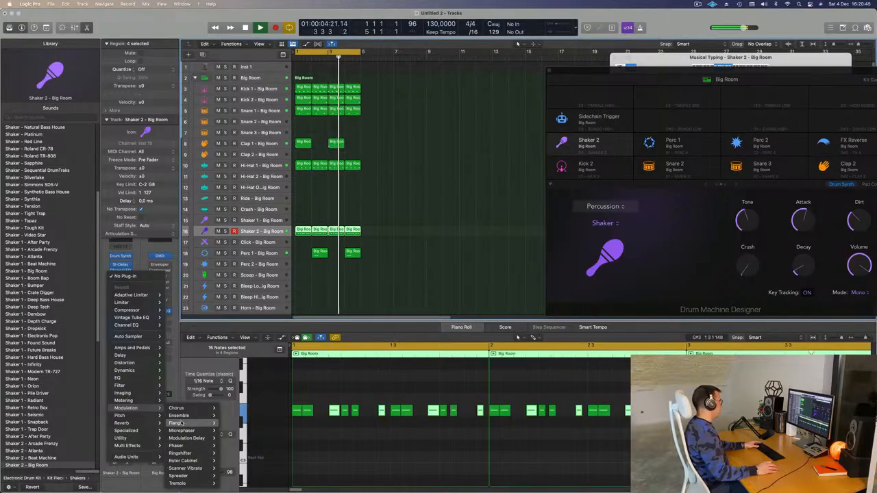
{"action": "mouse_move", "coordinate": [185, 423]}
{"action": "left_click", "coordinate": [229, 423]}
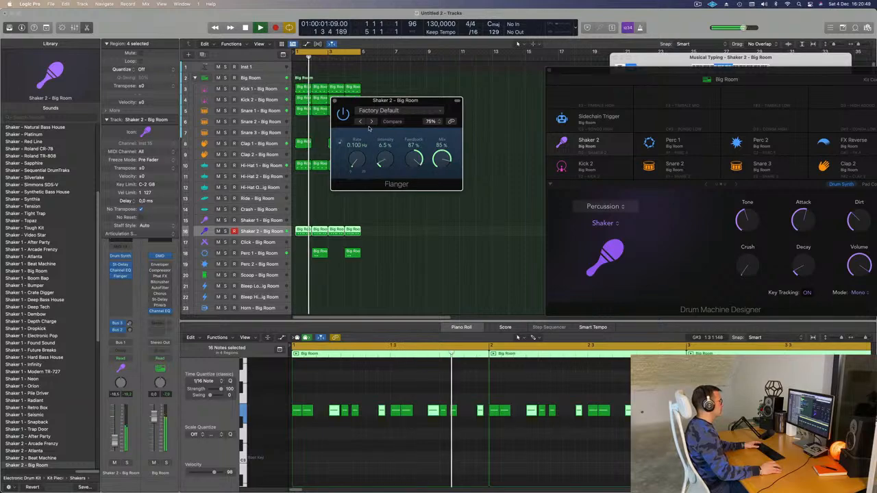
{"action": "left_click", "coordinate": [371, 121]}
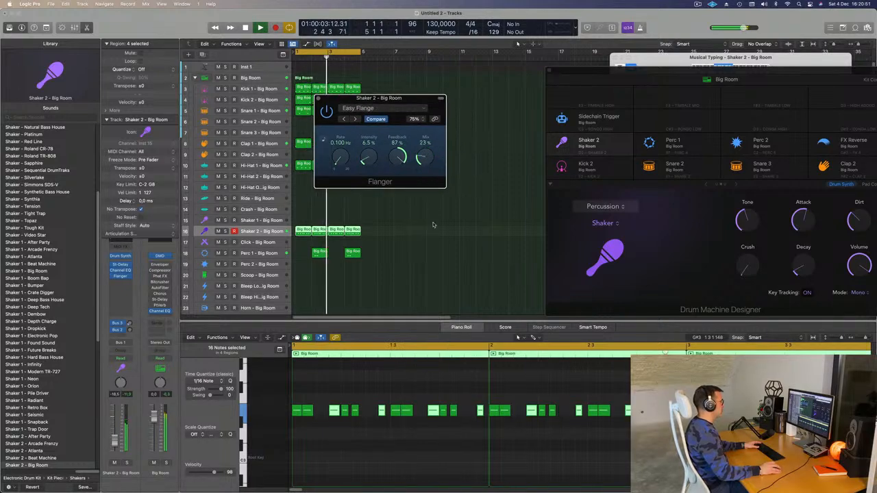
{"action": "left_click", "coordinate": [355, 120]}
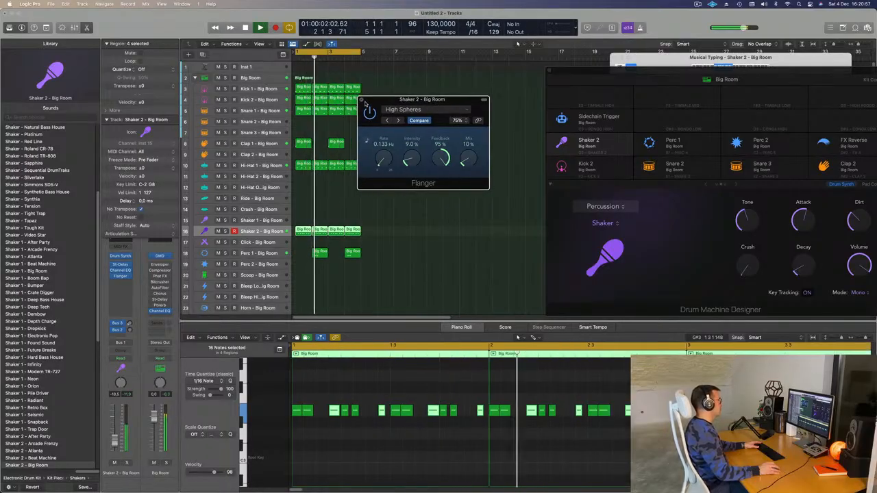
{"action": "left_click", "coordinate": [319, 98]}
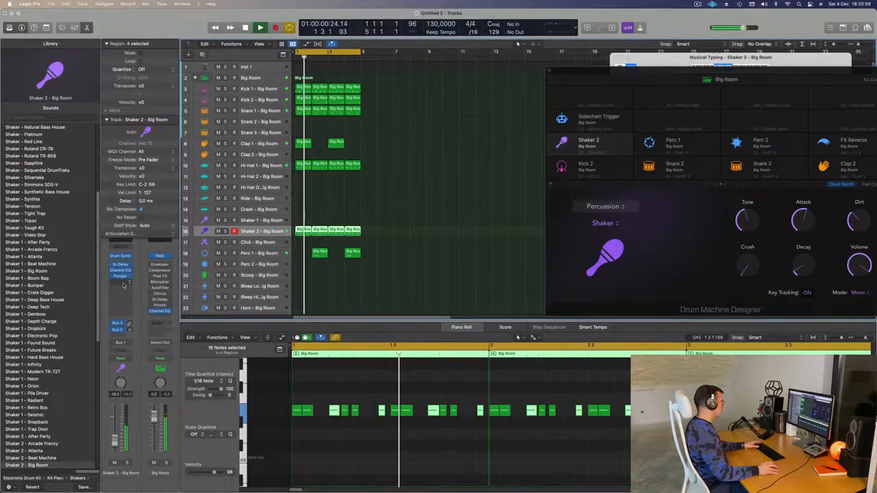
Insert a second Stereo Delay on Shaker 2, placed between the Channel EQ and the Flanger
{"action": "left_click", "coordinate": [120, 282]}
{"action": "mouse_move", "coordinate": [135, 419]}
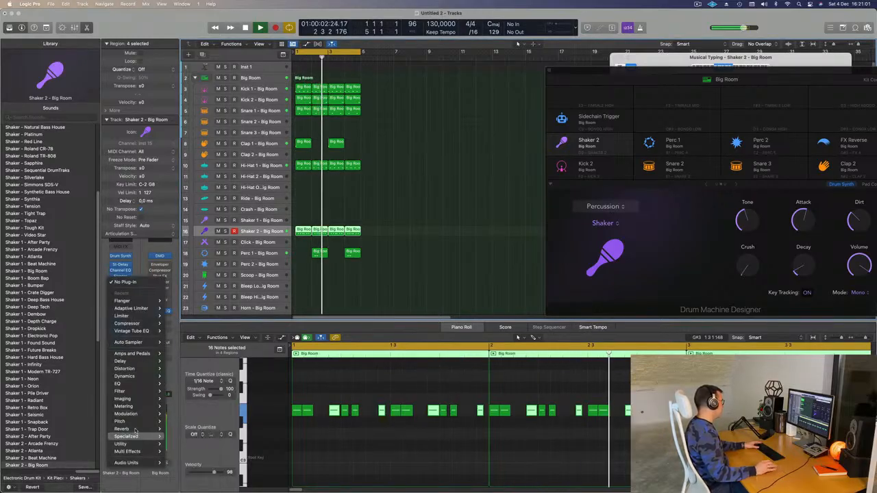
{"action": "mouse_move", "coordinate": [144, 365]}
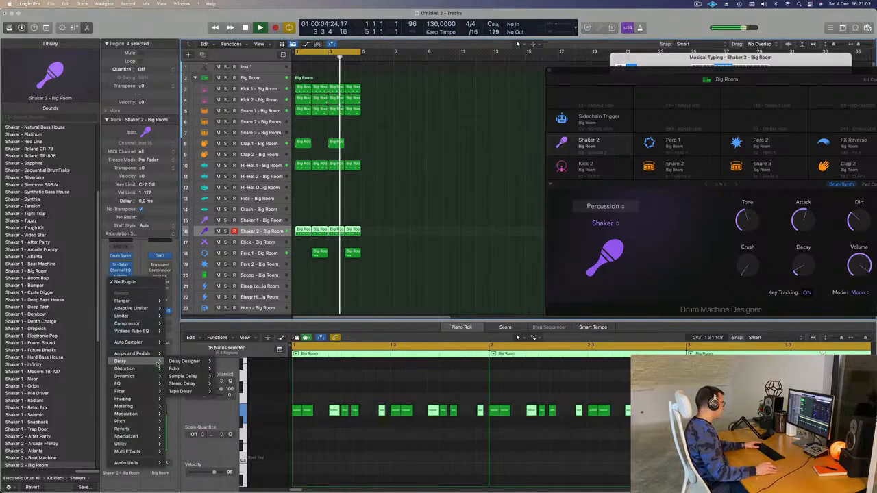
{"action": "mouse_move", "coordinate": [184, 384]}
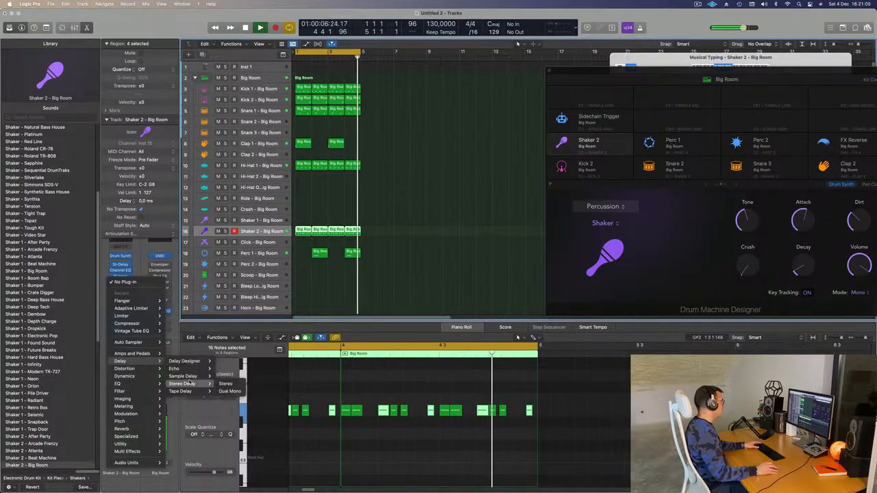
{"action": "left_click", "coordinate": [226, 384]}
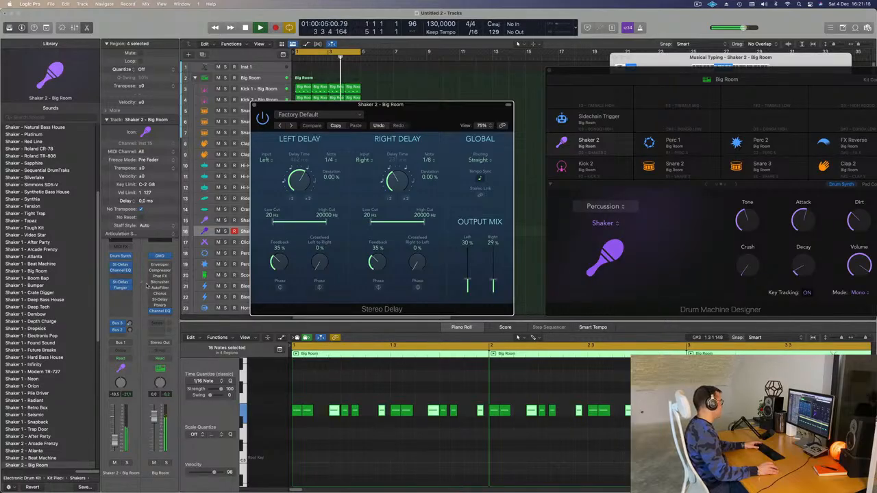
{"action": "left_click_drag", "start_coordinate": [430, 107], "coordinate": [420, 102]}
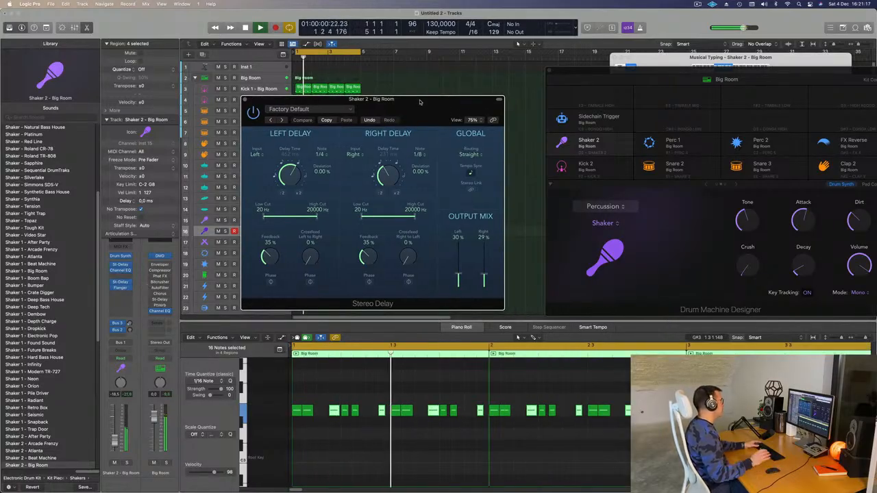
{"action": "left_click_drag", "start_coordinate": [420, 102], "coordinate": [436, 71]}
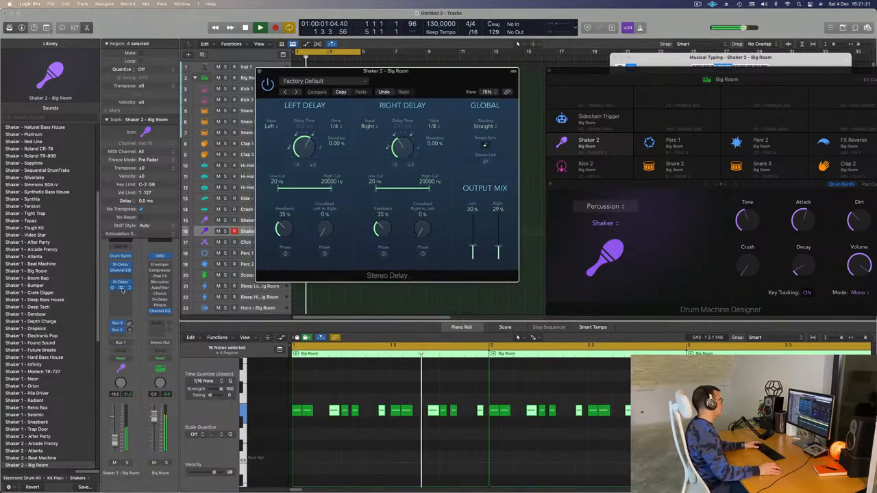
Set the Shaker 2 Flanger mix to 7% and lower the track volume to about -20.5 dB
{"action": "left_click", "coordinate": [121, 288]}
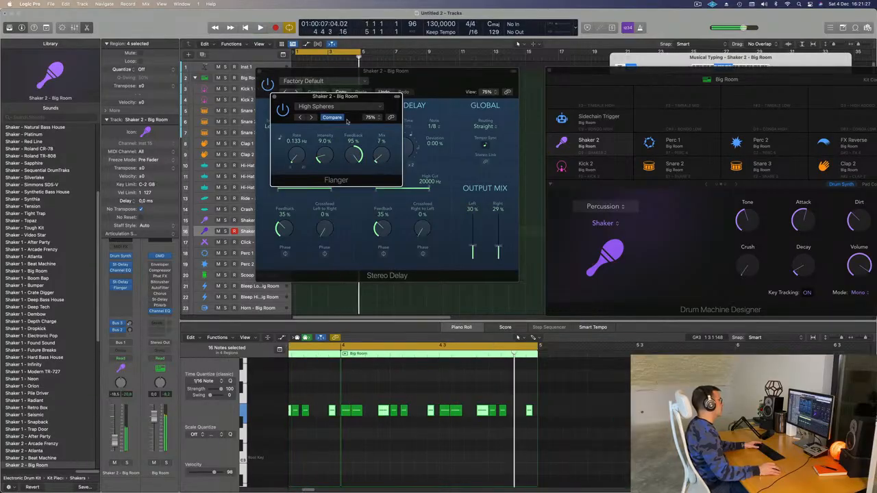
{"action": "left_click", "coordinate": [273, 97]}
{"action": "left_click", "coordinate": [259, 71]}
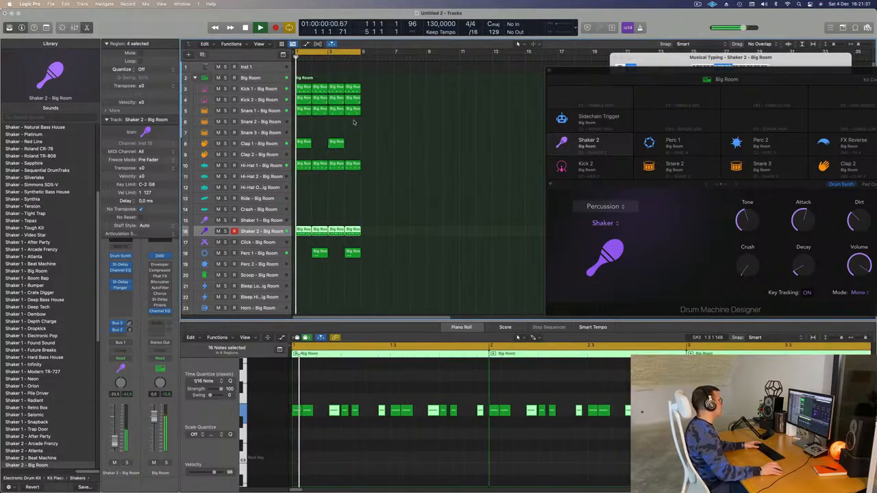
Copy the first Kick 1 region to the Ride track at bar 1 and play the loop with it
{"action": "left_click", "coordinate": [299, 89]}
{"action": "left_click_drag", "start_coordinate": [299, 89], "coordinate": [296, 197]}
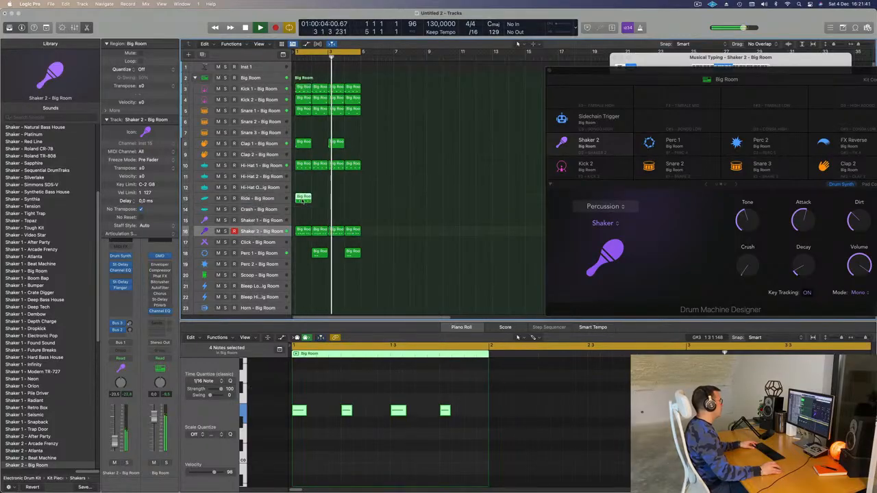
{"action": "key", "text": "space"}
{"action": "left_click_drag", "start_coordinate": [296, 396], "coordinate": [455, 467]}
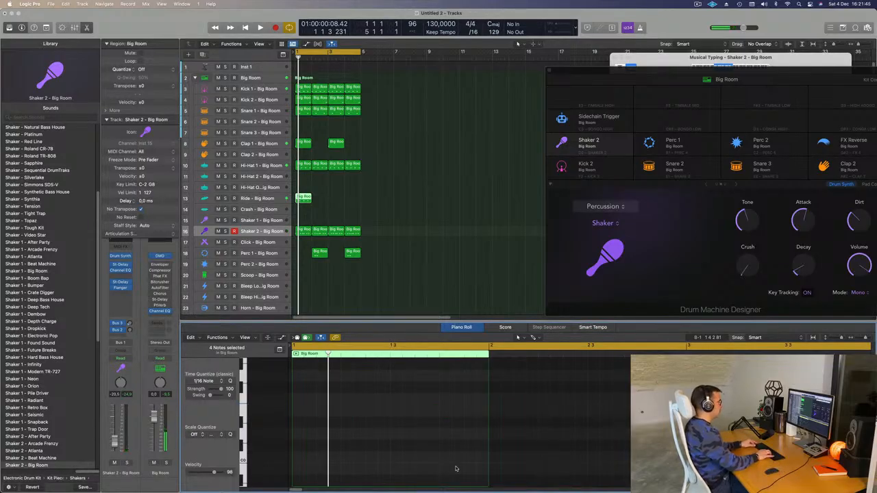
{"action": "key", "text": "space"}
{"action": "key", "text": "space"}
{"action": "key", "text": "space"}
Repeat the one-bar Ride region through bar 4 and clear the region selection
{"action": "left_click_drag", "start_coordinate": [337, 199], "coordinate": [298, 205]}
{"action": "key", "text": "super+r"}
{"action": "key", "text": "super+r"}
{"action": "key", "text": "super+r"}
{"action": "scroll", "coordinate": [398, 198], "scroll_direction": "up", "scroll_amount": 1}
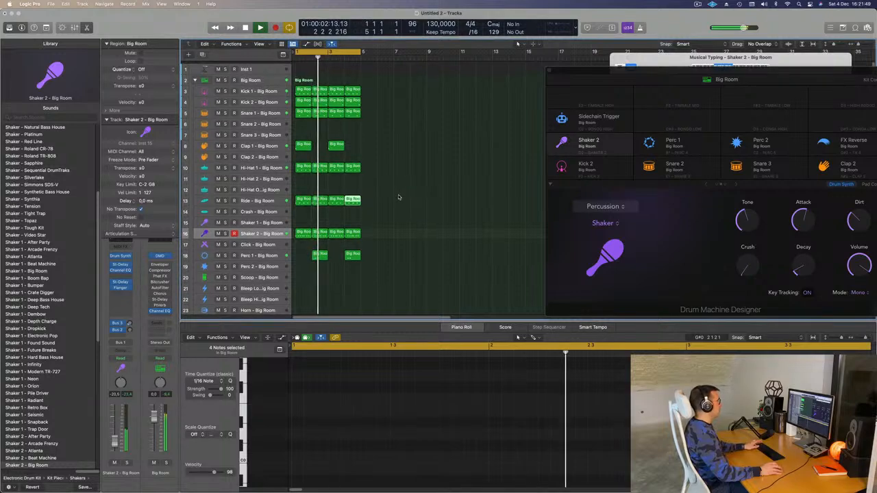
{"action": "left_click", "coordinate": [405, 186]}
Show the Musical Typing keyboard for Inst 1 and duplicate that instrument track
{"action": "left_click", "coordinate": [266, 66]}
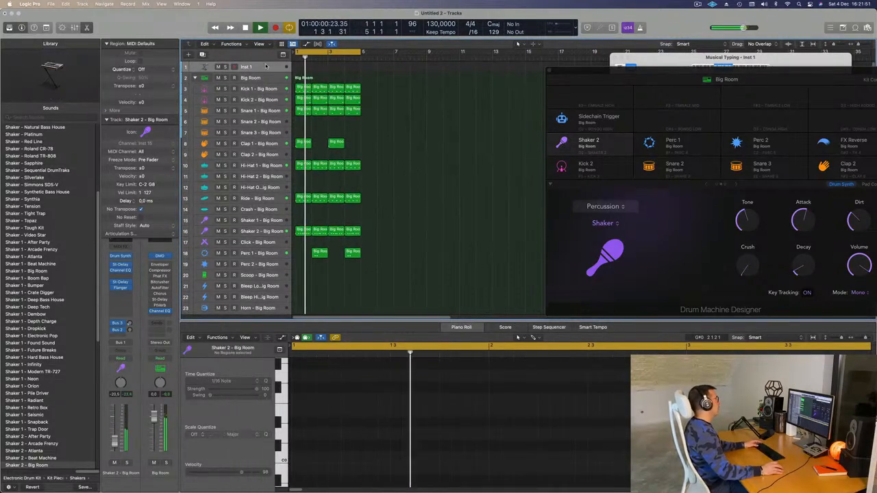
{"action": "key", "text": "alt+super+n"}
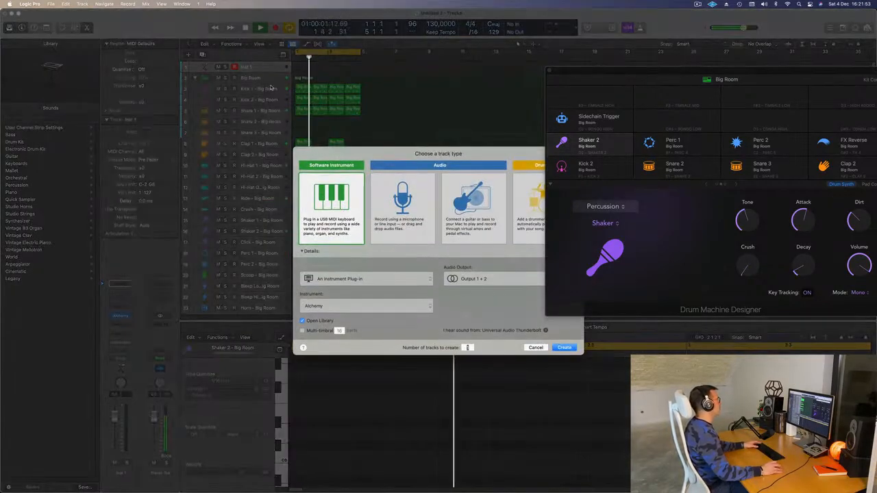
{"action": "left_click", "coordinate": [537, 346]}
{"action": "key", "text": "super+k"}
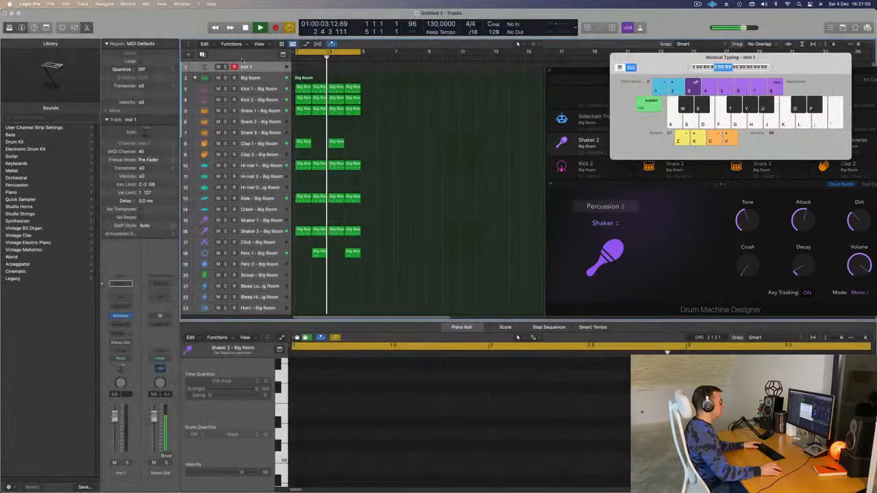
{"action": "left_click", "coordinate": [202, 54]}
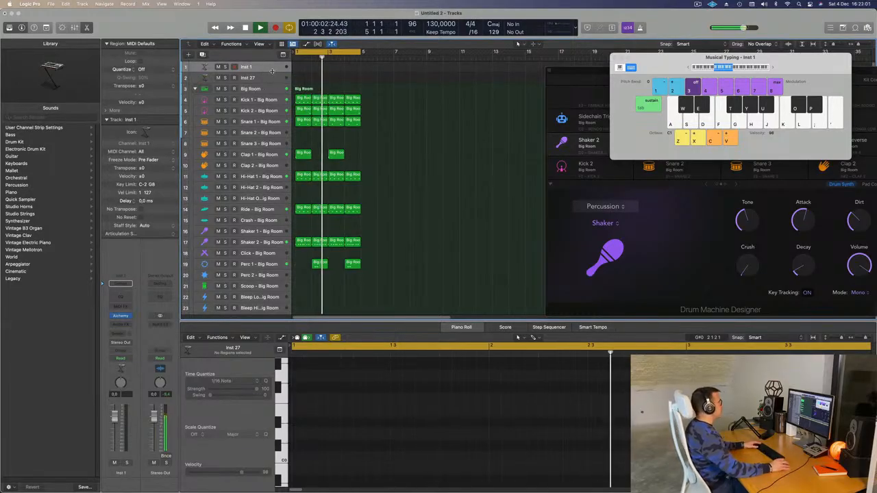
Enlarge the Inst 1 track and replace its Alchemy instrument with Sylenth1 from LennarDigital
{"action": "left_click_drag", "start_coordinate": [272, 72], "coordinate": [272, 128]}
{"action": "left_click_drag", "start_coordinate": [673, 66], "coordinate": [613, 221]}
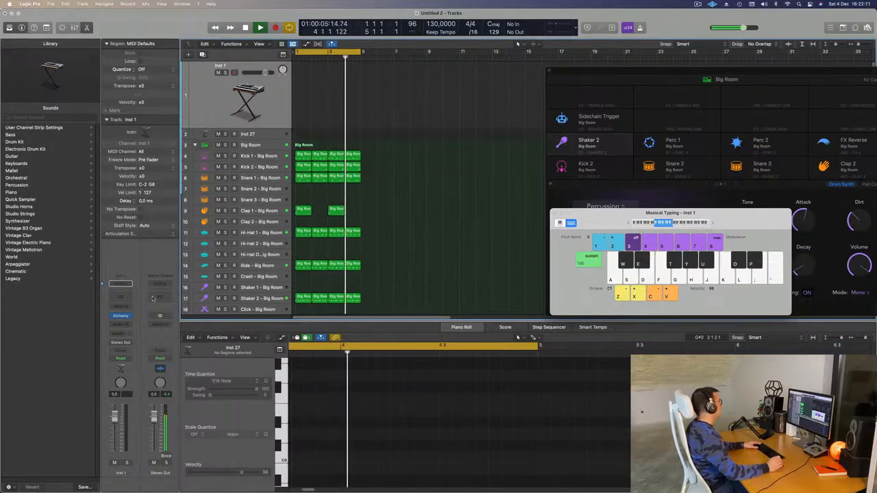
{"action": "left_click", "coordinate": [128, 317]}
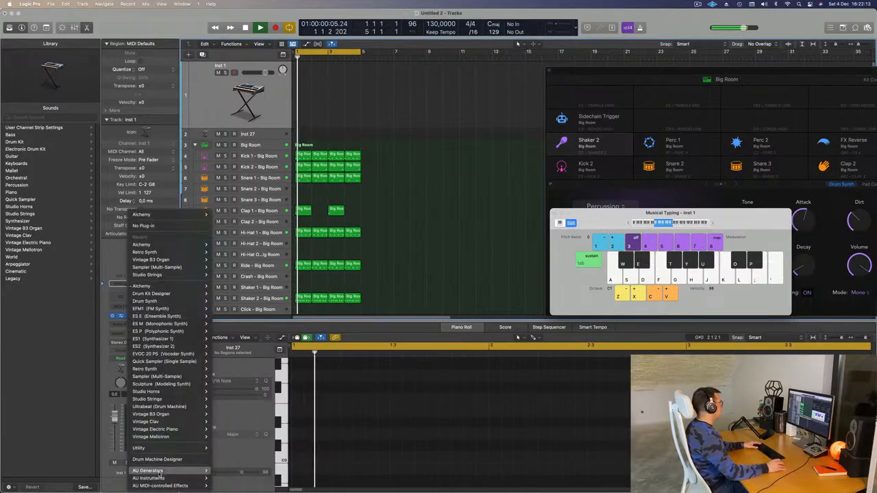
{"action": "mouse_move", "coordinate": [157, 478]}
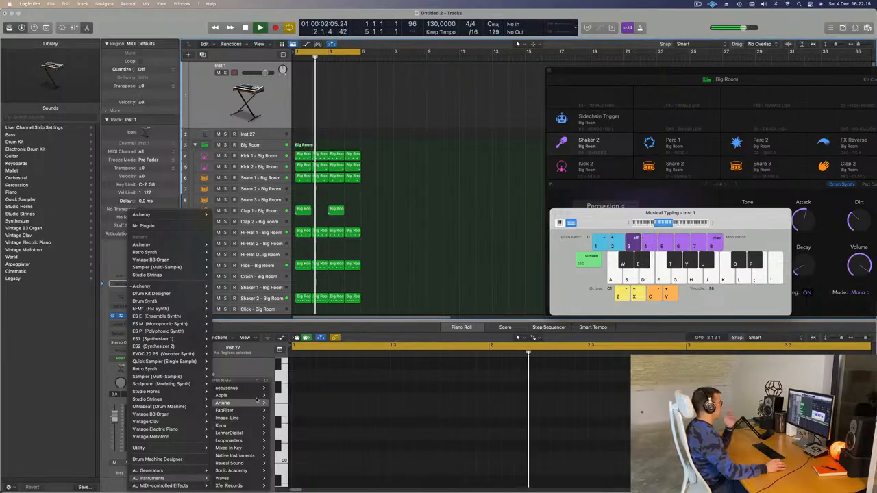
{"action": "mouse_move", "coordinate": [255, 419]}
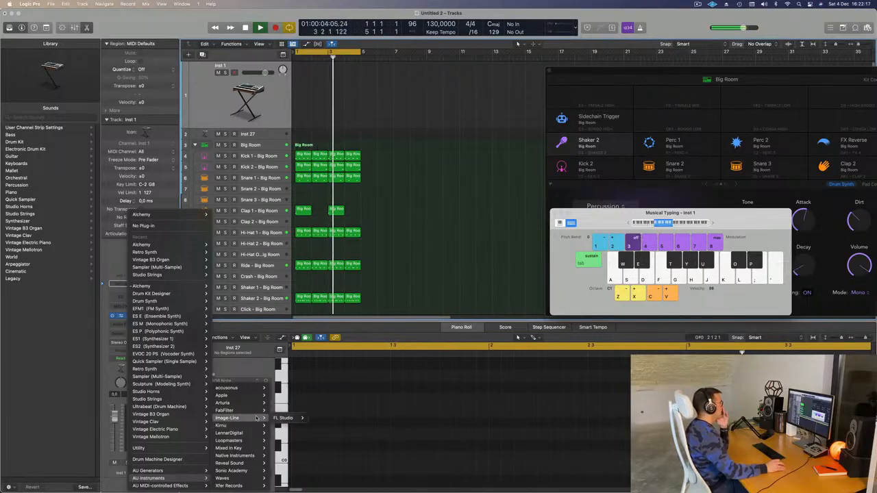
{"action": "mouse_move", "coordinate": [265, 396]}
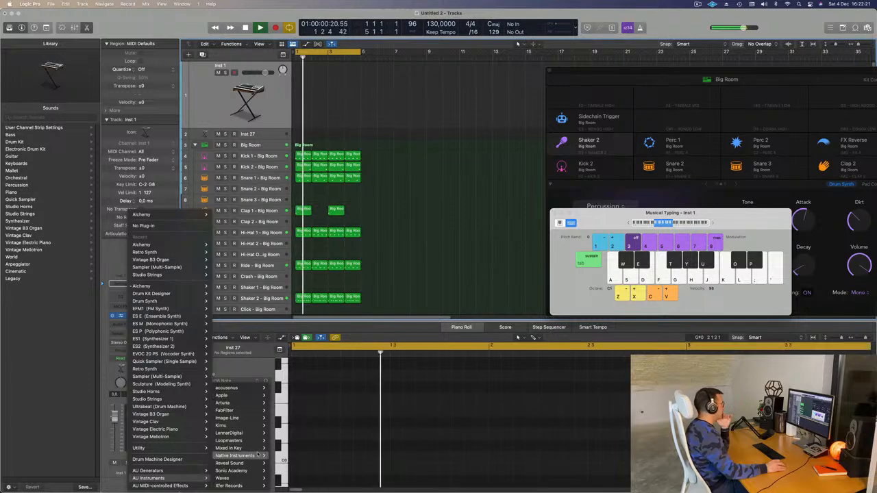
{"action": "mouse_move", "coordinate": [259, 477]}
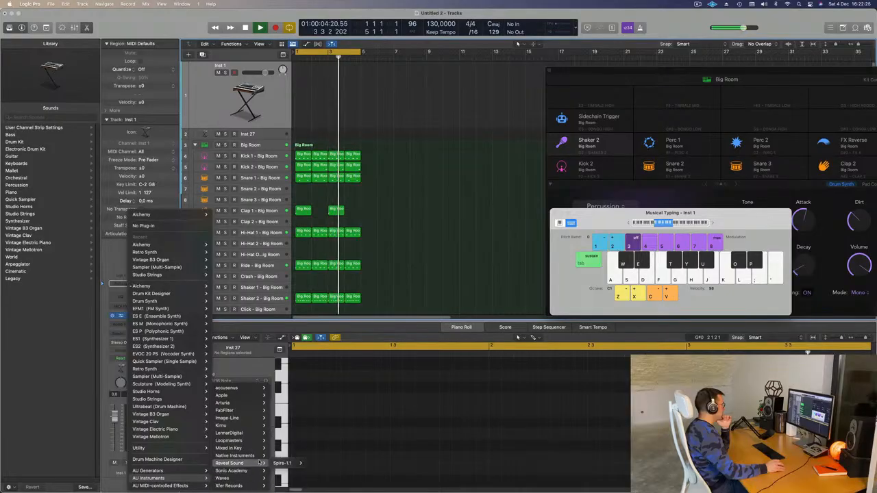
{"action": "mouse_move", "coordinate": [252, 435]}
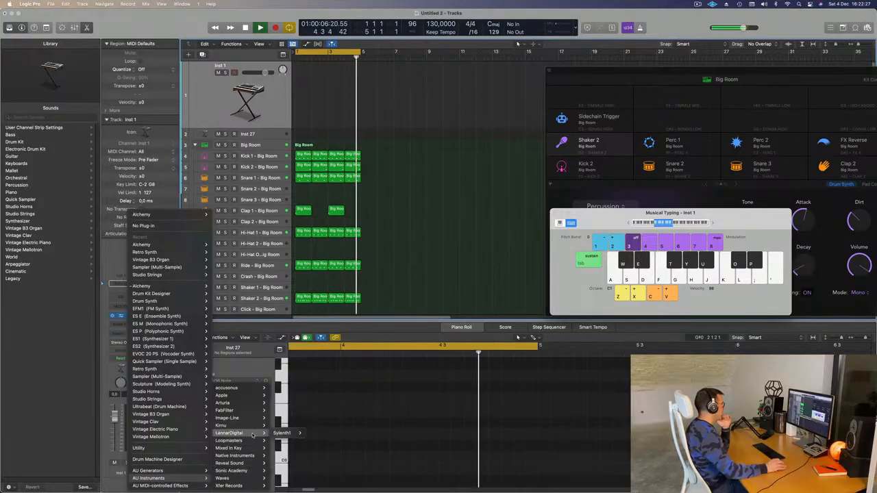
{"action": "left_click", "coordinate": [440, 160]}
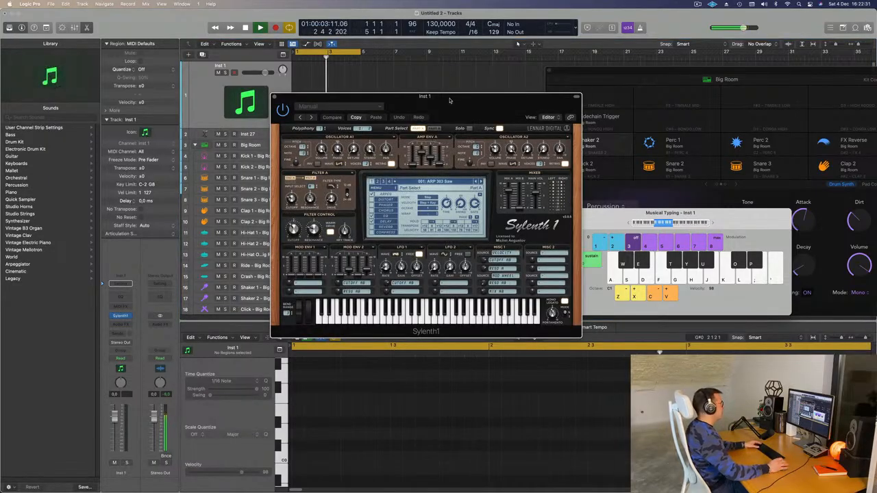
{"action": "left_click_drag", "start_coordinate": [450, 100], "coordinate": [426, 112]}
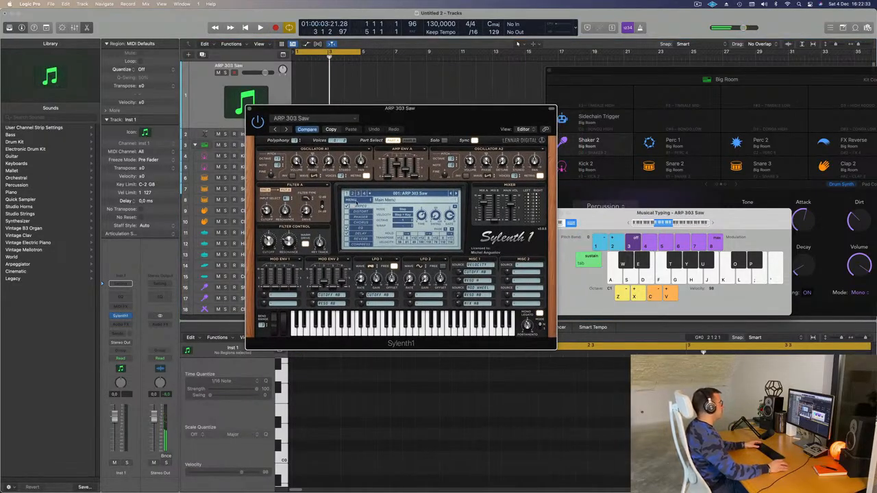
Decline the Sylenth1 update and load the Sylenth1 Definitive Collection factory bank
{"action": "left_click", "coordinate": [476, 250]}
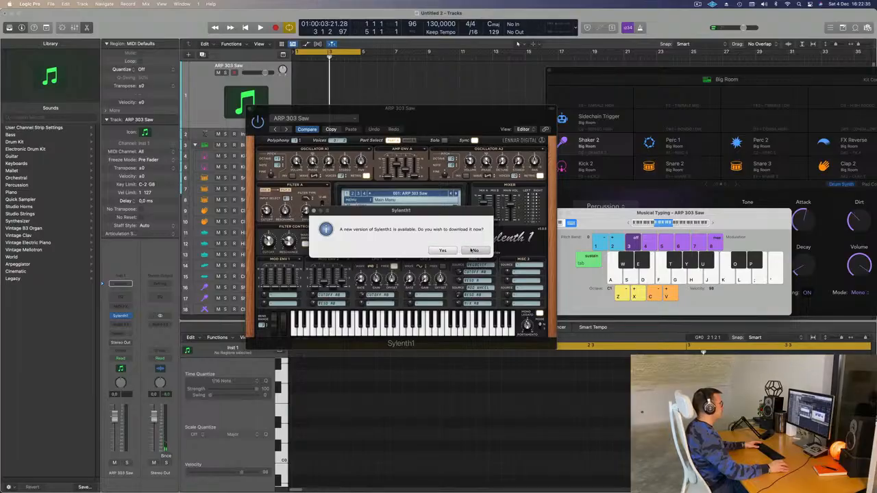
{"action": "left_click", "coordinate": [356, 200]}
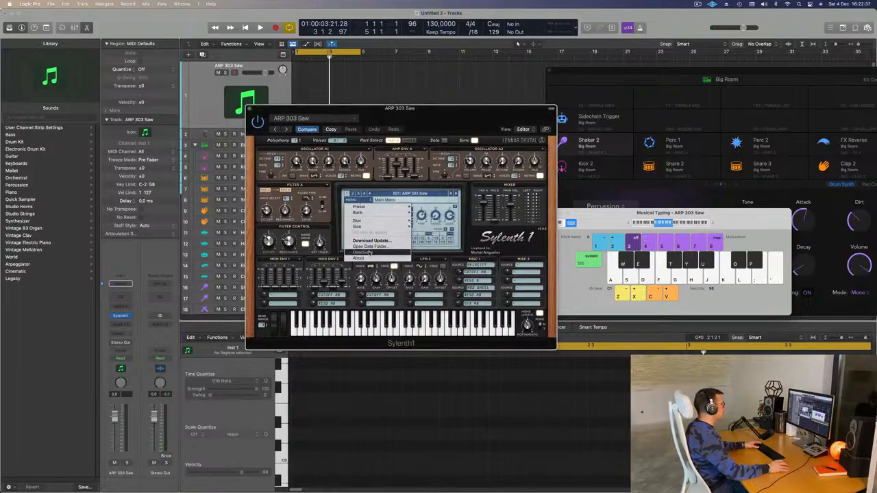
{"action": "mouse_move", "coordinate": [383, 227]}
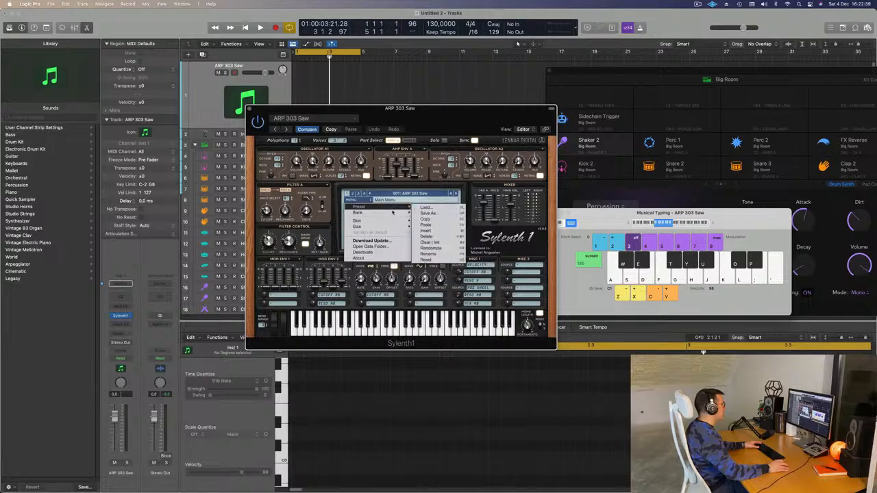
{"action": "mouse_move", "coordinate": [384, 212]}
{"action": "mouse_move", "coordinate": [445, 213]}
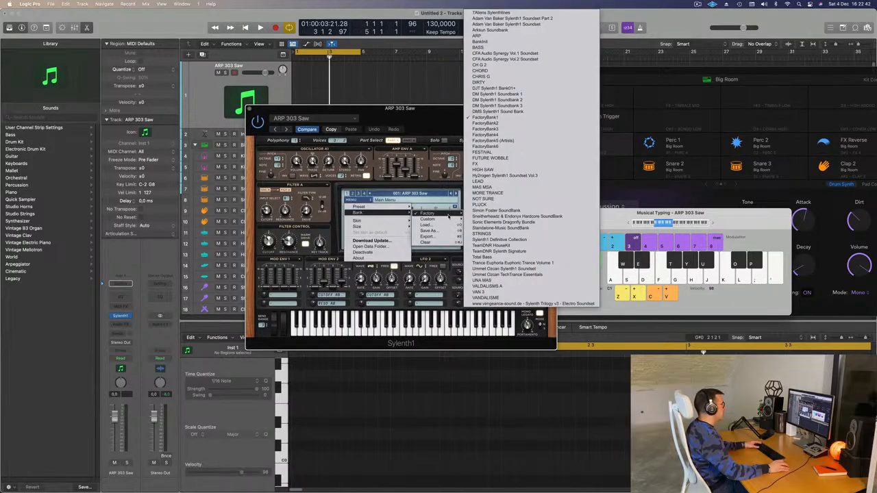
{"action": "left_click", "coordinate": [517, 239]}
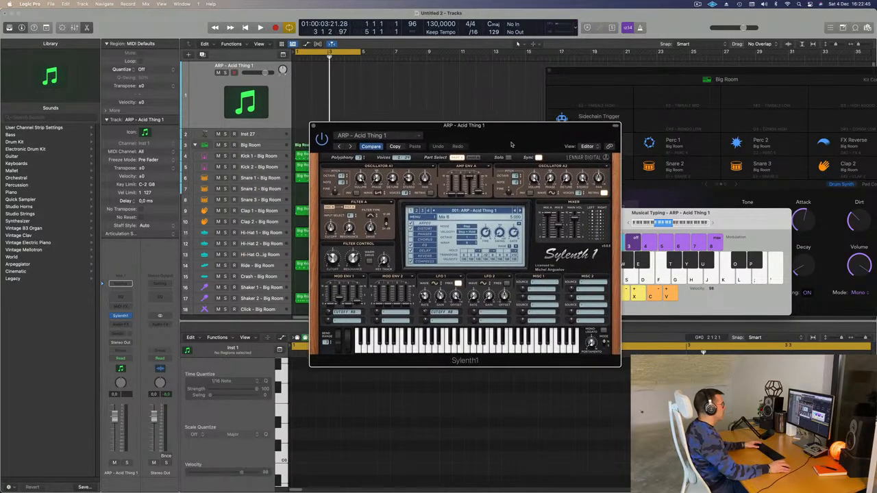
Load the BASS - Acid Bass preset in Sylenth1 and play the drum loop with it
{"action": "left_click", "coordinate": [487, 214]}
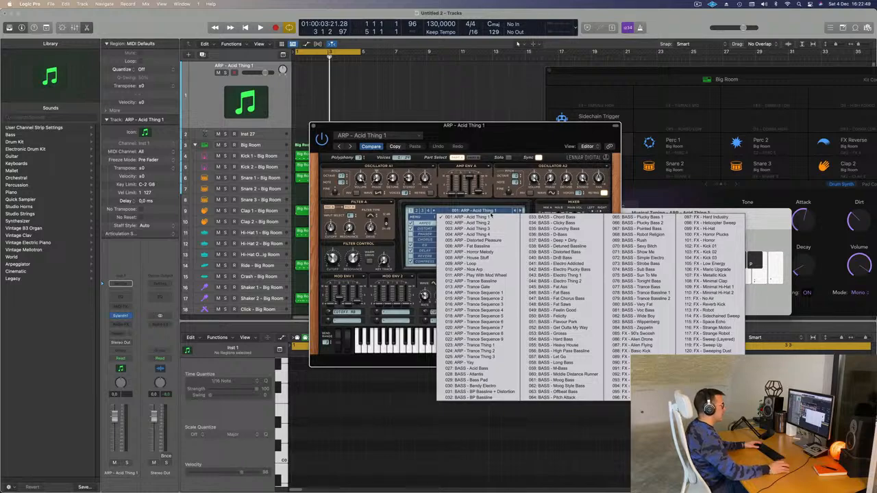
{"action": "left_click", "coordinate": [481, 371]}
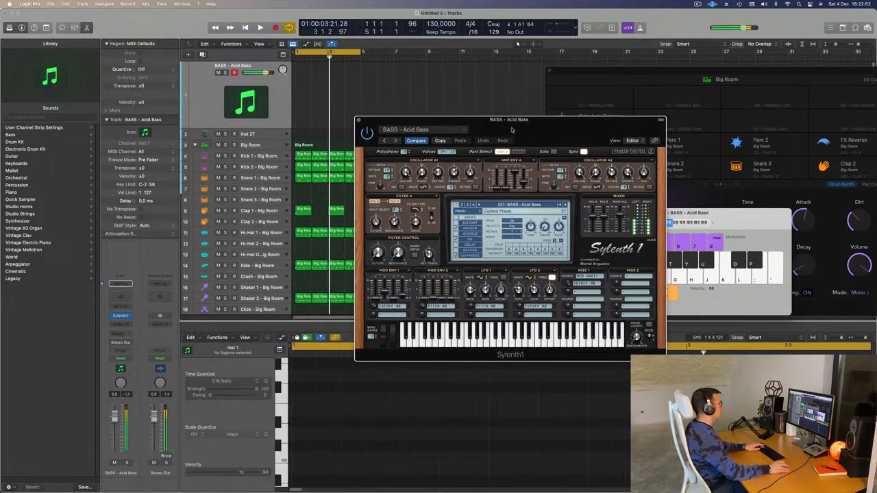
{"action": "key", "text": "space"}
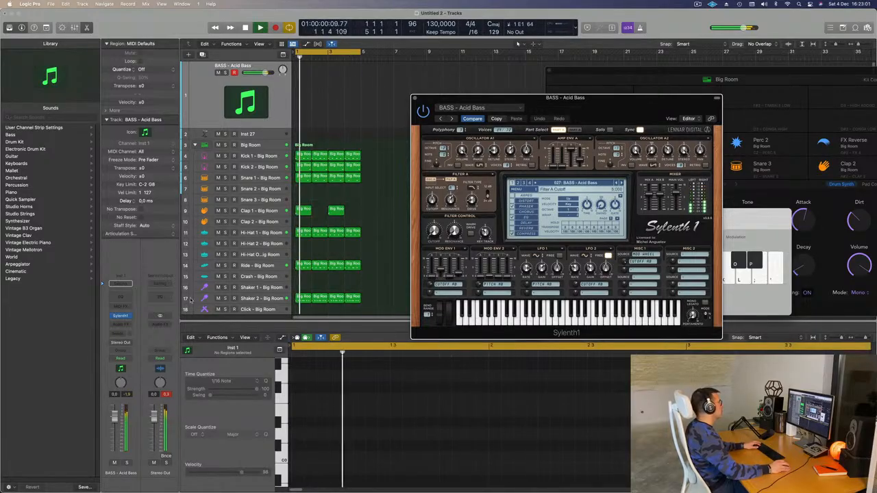
Bring the Musical Typing keyboard into view and arrange it beside the Sylenth1 window
{"action": "key", "text": "super+k"}
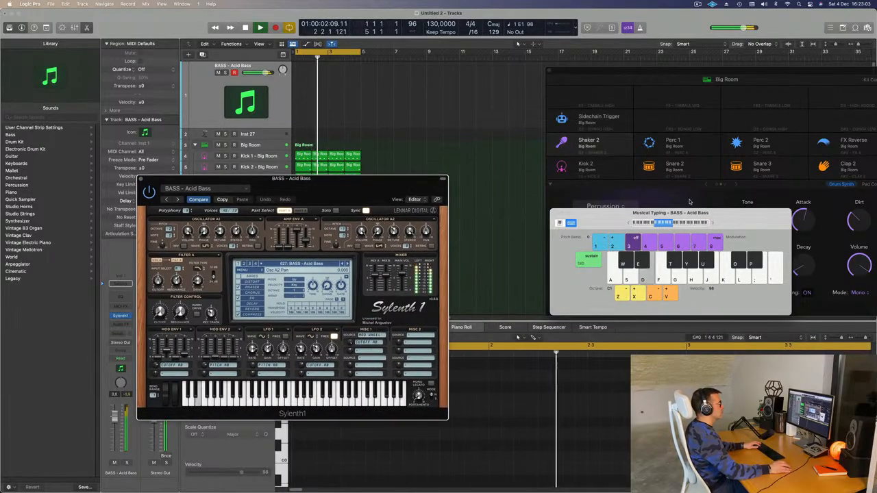
{"action": "left_click_drag", "start_coordinate": [732, 225], "coordinate": [785, 163]}
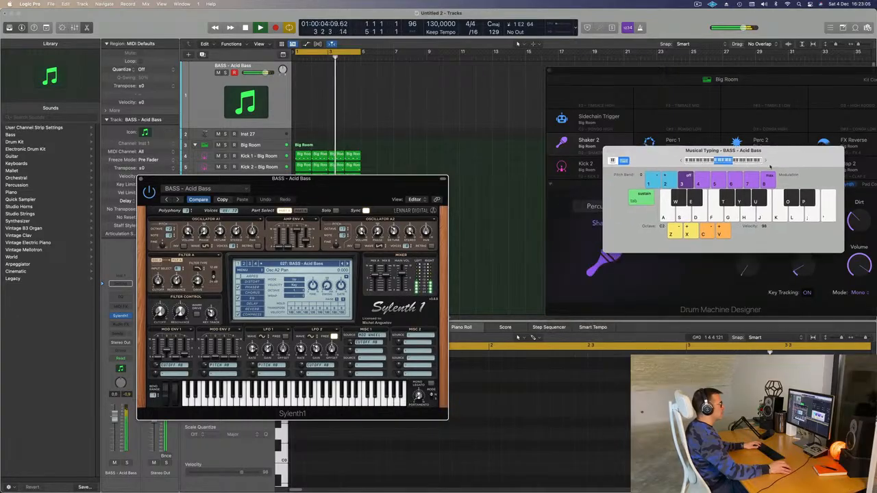
{"action": "left_click_drag", "start_coordinate": [641, 171], "coordinate": [490, 196]}
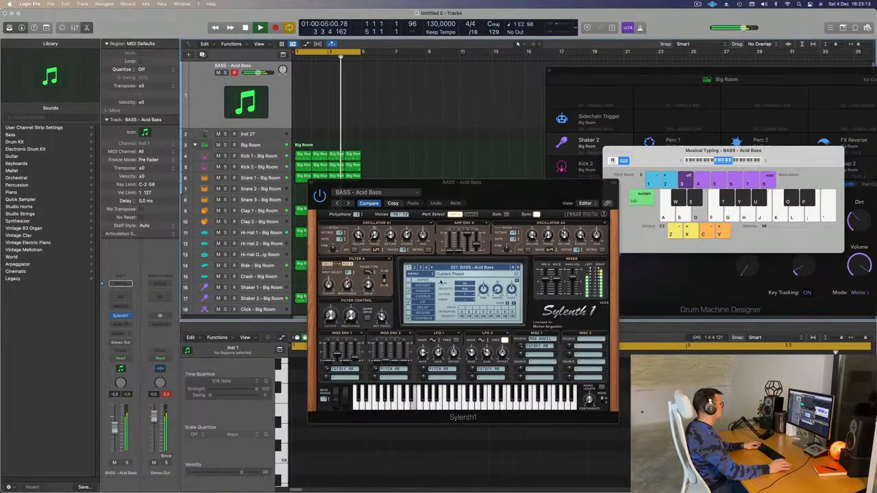
Toggle the arpeggiator and the phaser of the Acid Bass preset in Sylenth1
{"action": "left_click", "coordinate": [409, 280]}
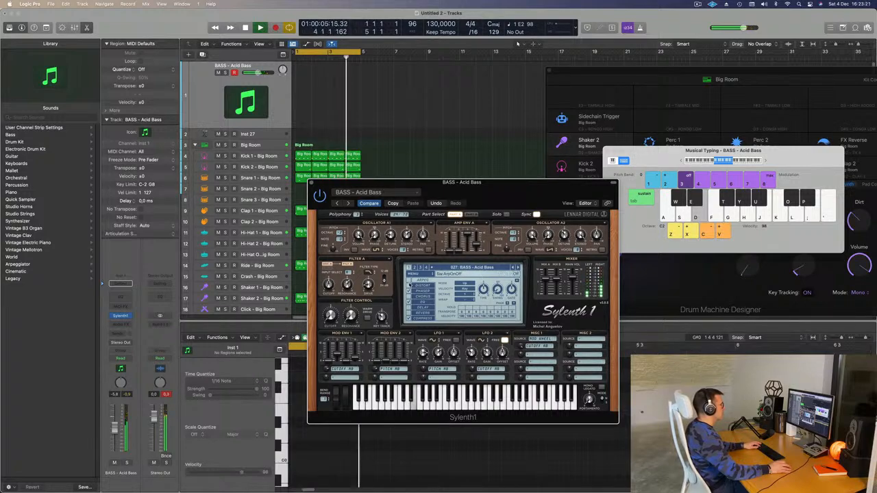
{"action": "left_click", "coordinate": [409, 291]}
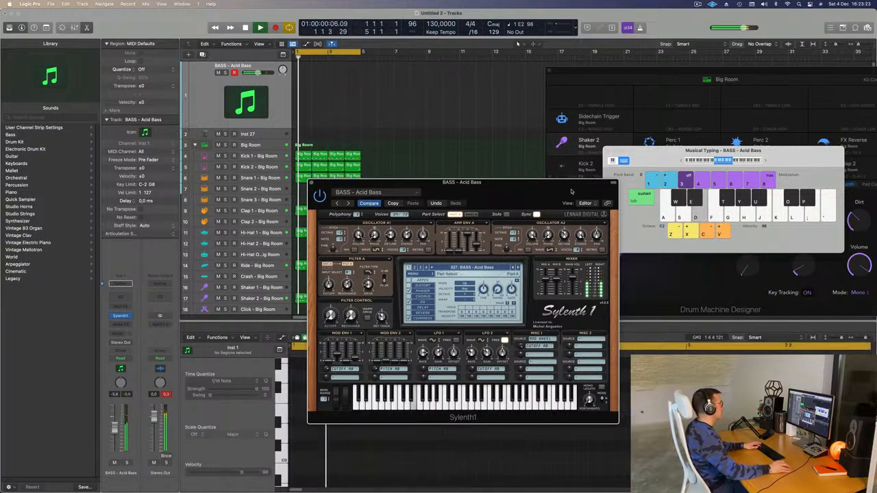
{"action": "left_click_drag", "start_coordinate": [550, 182], "coordinate": [634, 125]}
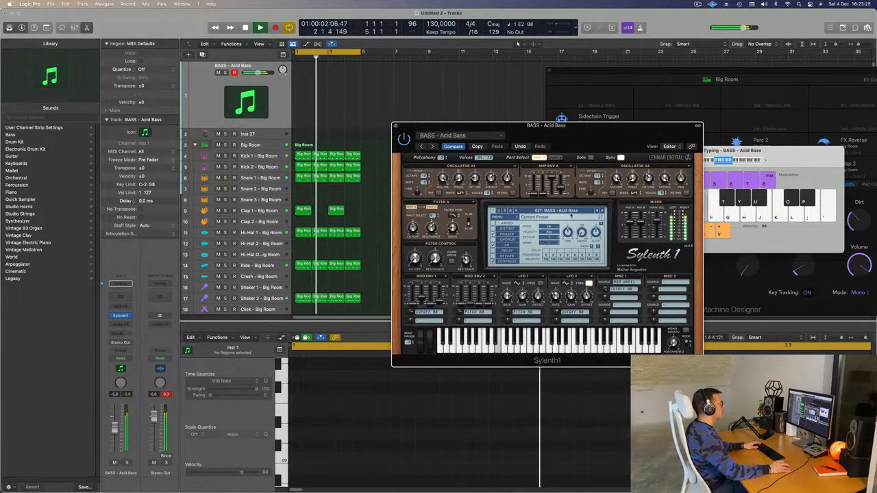
Audition the following Sylenth1 bass presets one by one over the loop and settle on BASS - Detuned Bassline
{"action": "left_click", "coordinate": [601, 211]}
{"action": "left_click", "coordinate": [600, 210]}
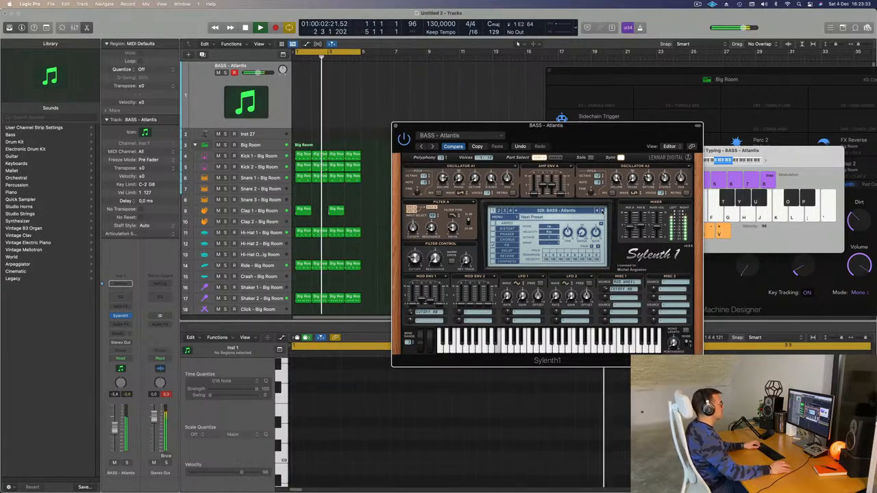
{"action": "left_click", "coordinate": [602, 212]}
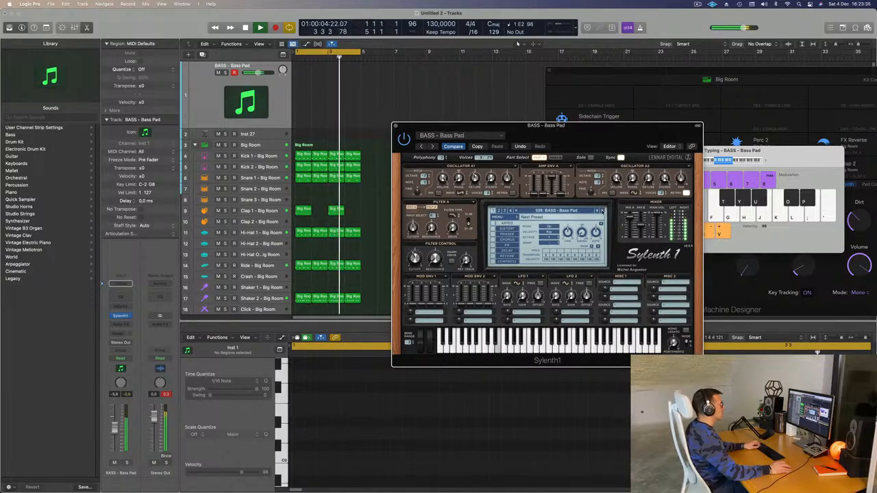
{"action": "left_click", "coordinate": [602, 211]}
{"action": "left_click", "coordinate": [602, 211]}
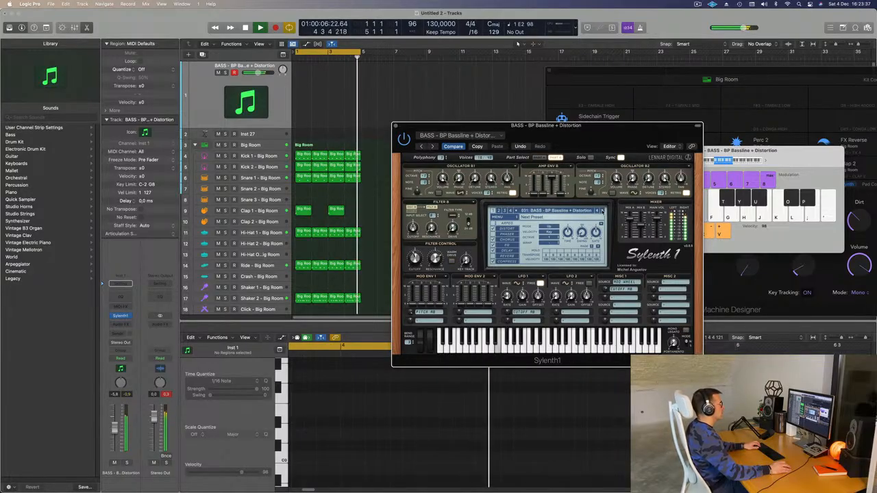
{"action": "left_click", "coordinate": [602, 212]}
{"action": "left_click", "coordinate": [602, 211]}
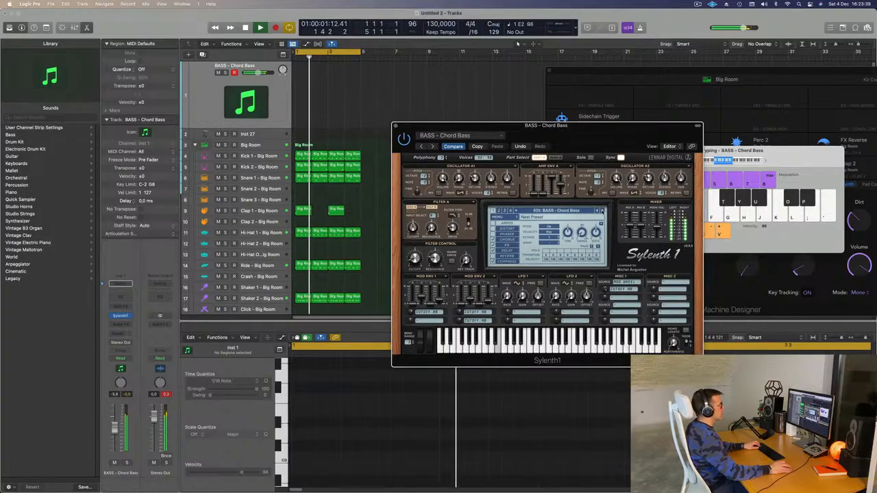
{"action": "left_click", "coordinate": [602, 212]}
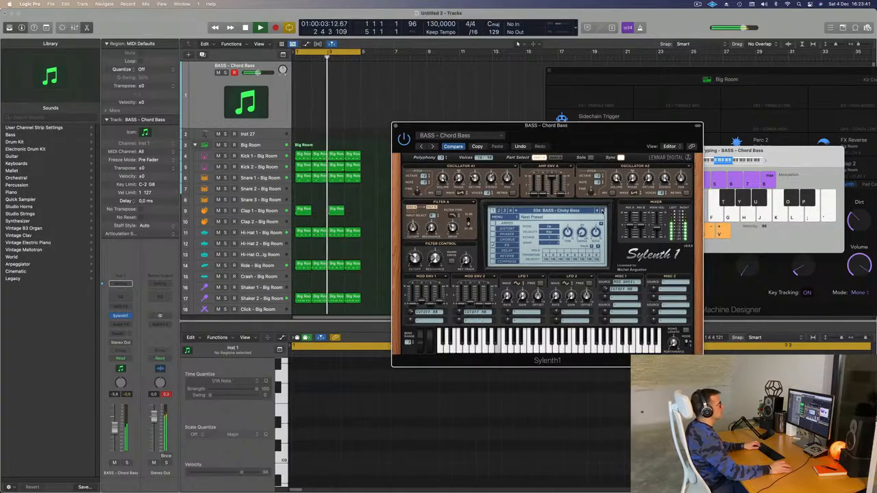
{"action": "key", "text": "j"}
{"action": "key", "text": "h"}
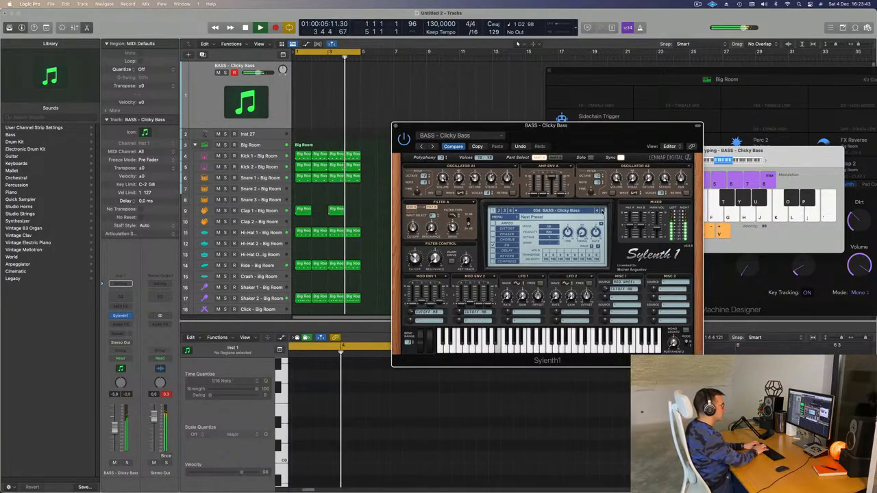
{"action": "left_click", "coordinate": [602, 212]}
{"action": "left_click", "coordinate": [602, 212]}
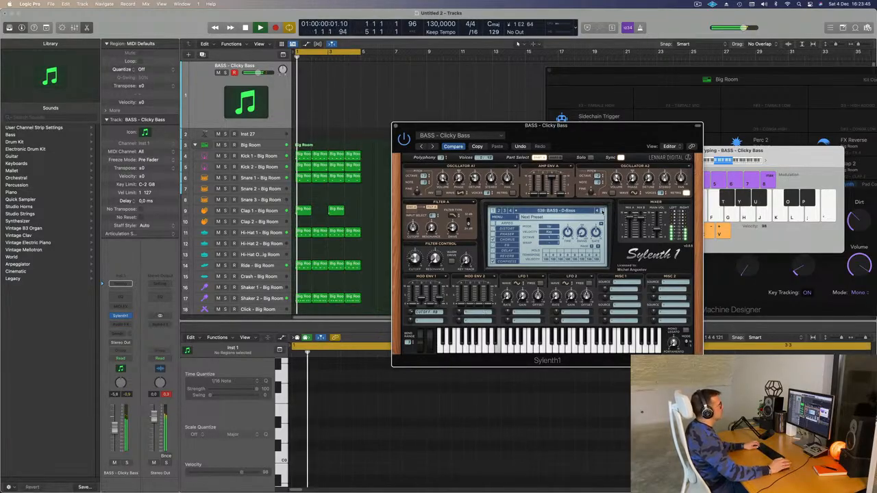
{"action": "left_click", "coordinate": [602, 211]}
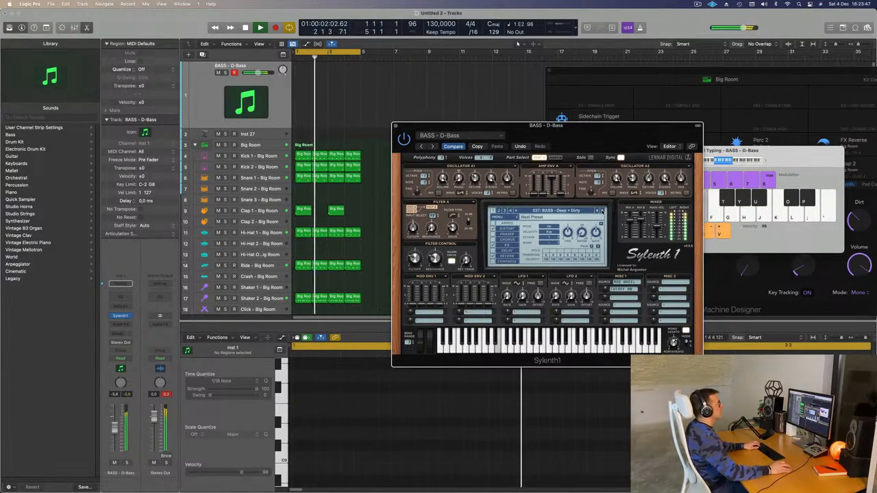
{"action": "left_click", "coordinate": [602, 212]}
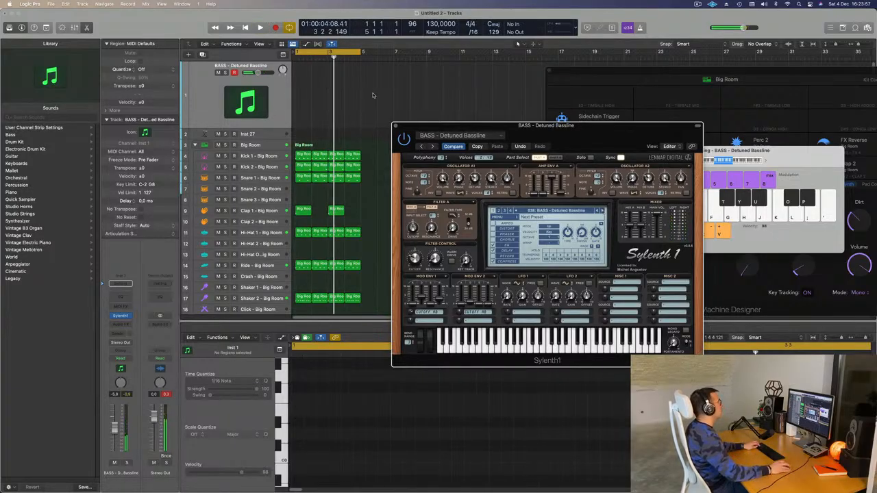
Select all drum regions, repeat them through bar 16, and move the plug-in windows clear of the arrangement
{"action": "key", "text": "super+a"}
{"action": "key", "text": "super+r"}
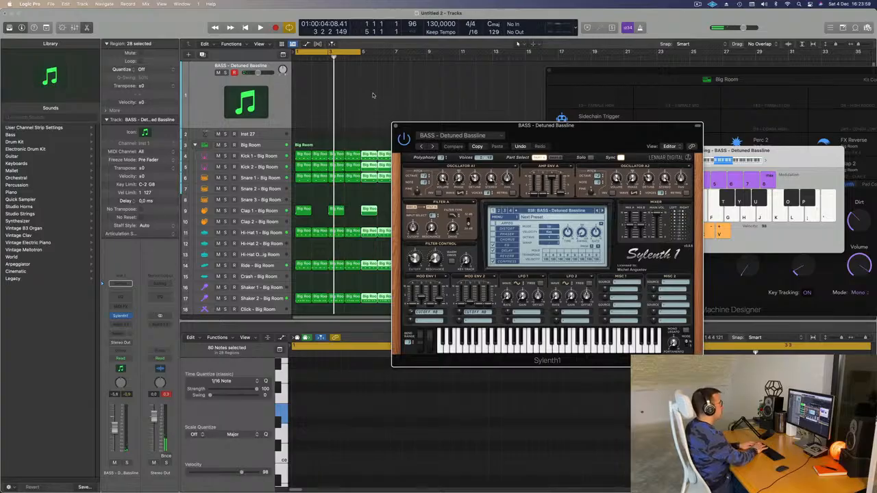
{"action": "left_click_drag", "start_coordinate": [473, 122], "coordinate": [324, 223]}
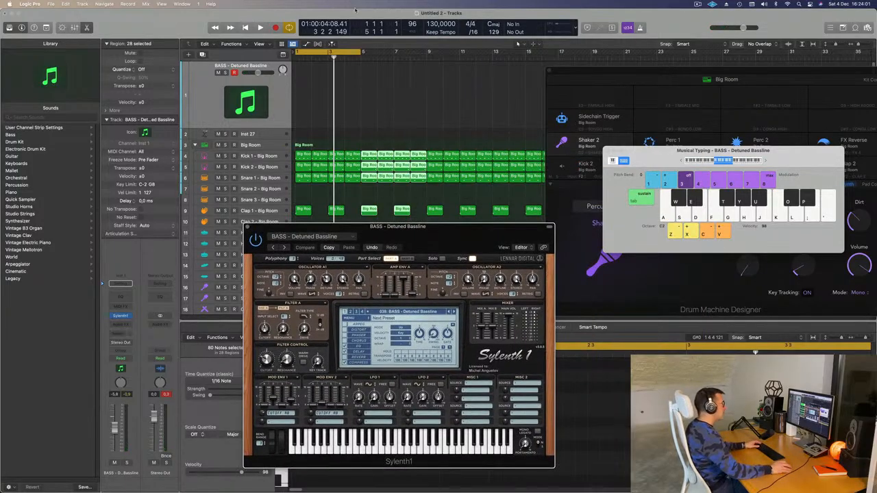
{"action": "left_click_drag", "start_coordinate": [705, 80], "coordinate": [854, 164]}
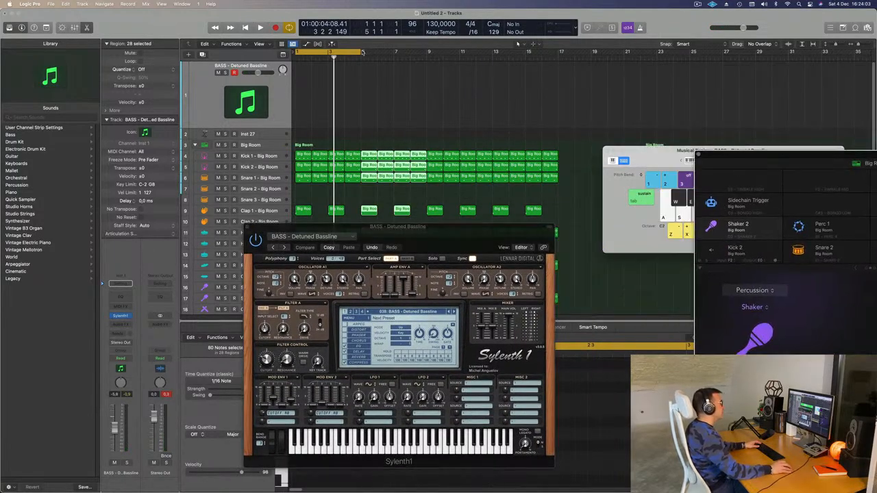
Extend the cycle range to 16 bars and start playback with Musical Typing and Sylenth1 both in view
{"action": "left_click_drag", "start_coordinate": [363, 53], "coordinate": [557, 59]}
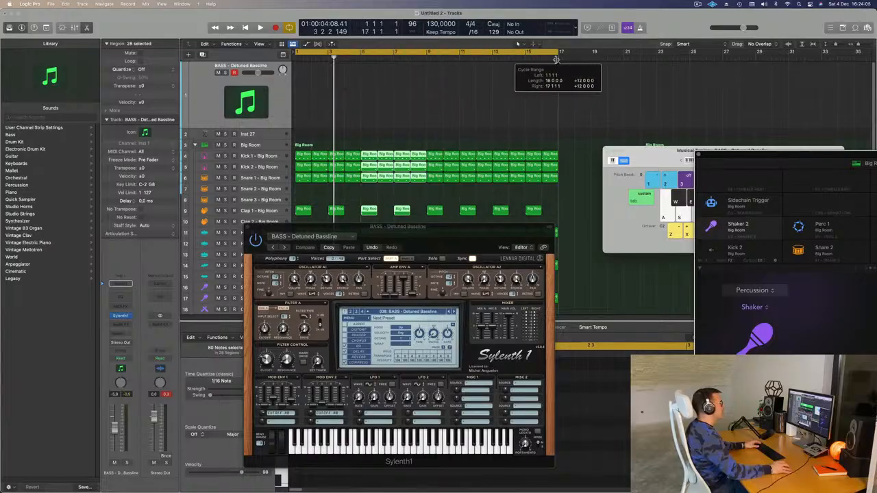
{"action": "key", "text": "space"}
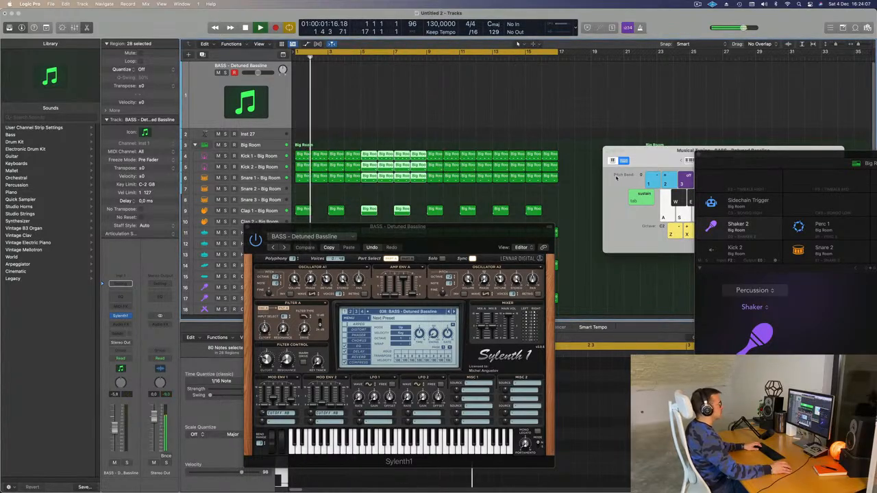
{"action": "left_click", "coordinate": [616, 176]}
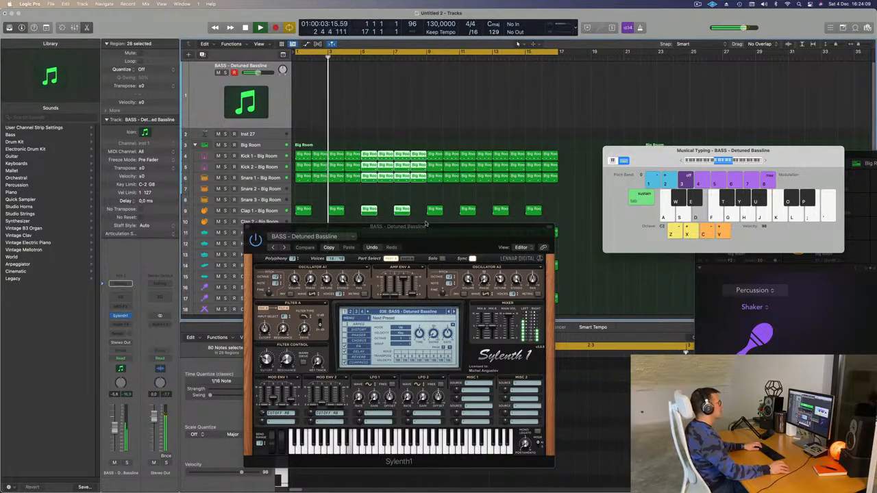
{"action": "left_click_drag", "start_coordinate": [426, 224], "coordinate": [456, 192]}
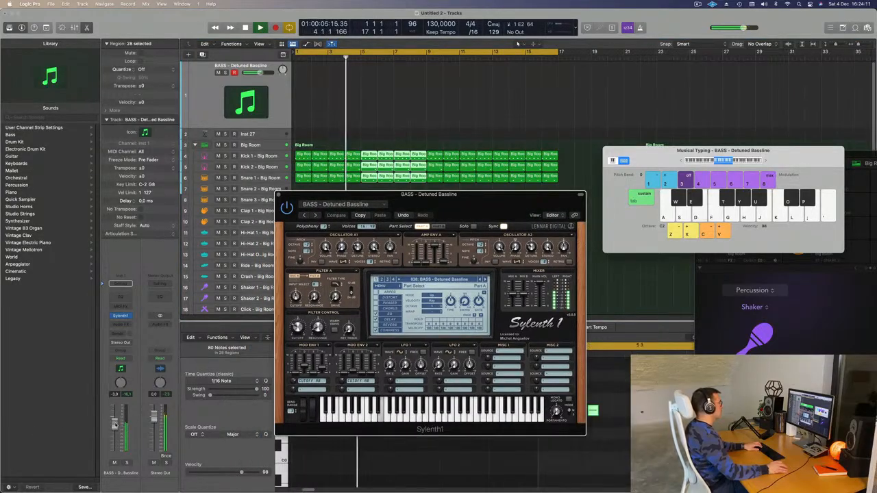
Insert a Compressor after Sylenth1 on the bass track and set its side chain to Kick 1 - Big Room (Inst 2)
{"action": "left_click", "coordinate": [140, 310]}
{"action": "left_click", "coordinate": [123, 325]}
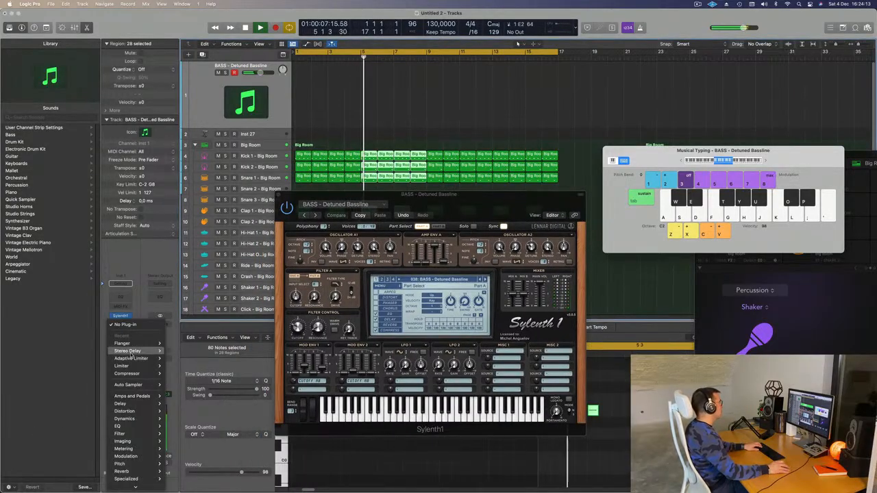
{"action": "mouse_move", "coordinate": [138, 418]}
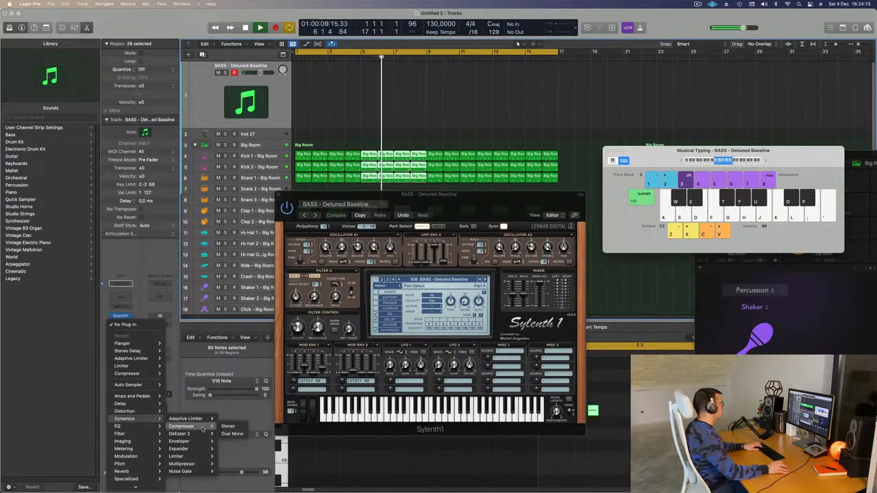
{"action": "left_click", "coordinate": [451, 214]}
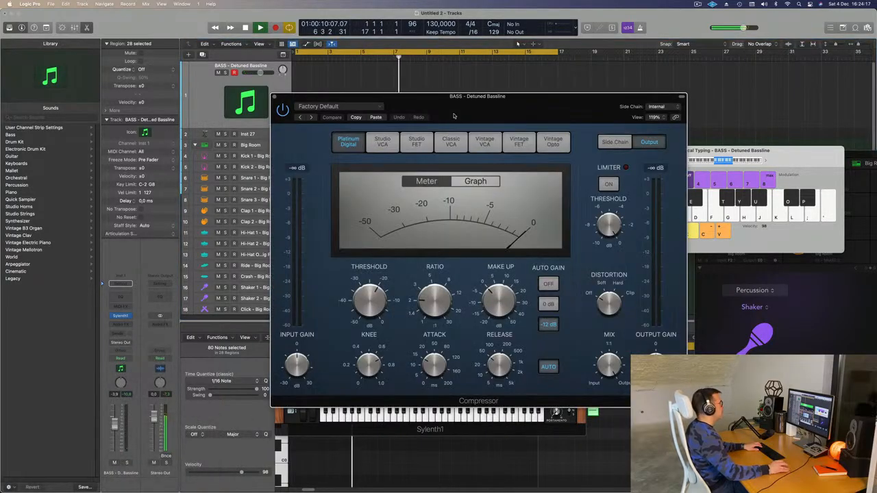
{"action": "left_click", "coordinate": [658, 107]}
{"action": "mouse_move", "coordinate": [659, 136]}
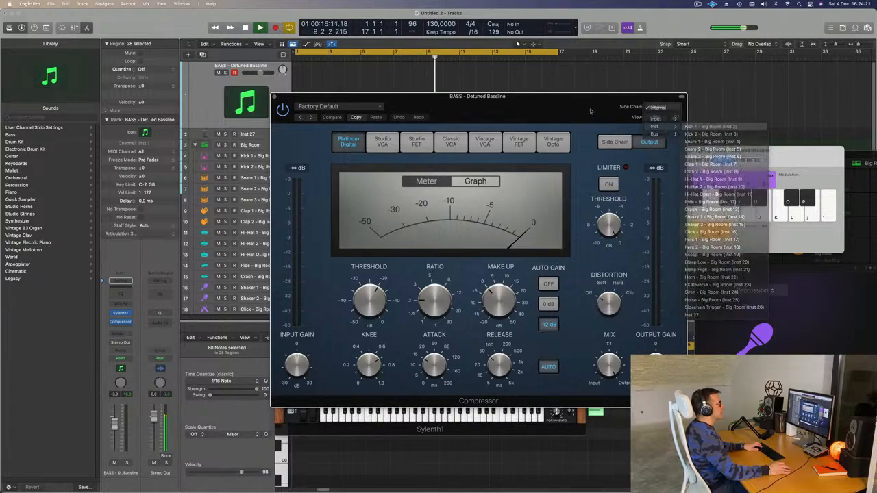
{"action": "left_click", "coordinate": [692, 131]}
Raise the bass track's volume to -0.5 dB and move the Compressor window clear of the arrangement
{"action": "left_click_drag", "start_coordinate": [565, 105], "coordinate": [604, 92]}
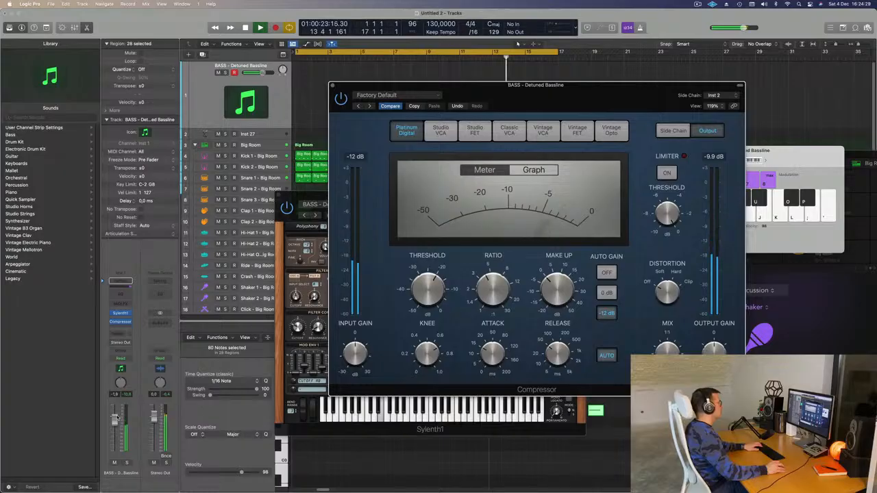
{"action": "left_click_drag", "start_coordinate": [115, 425], "coordinate": [115, 426]}
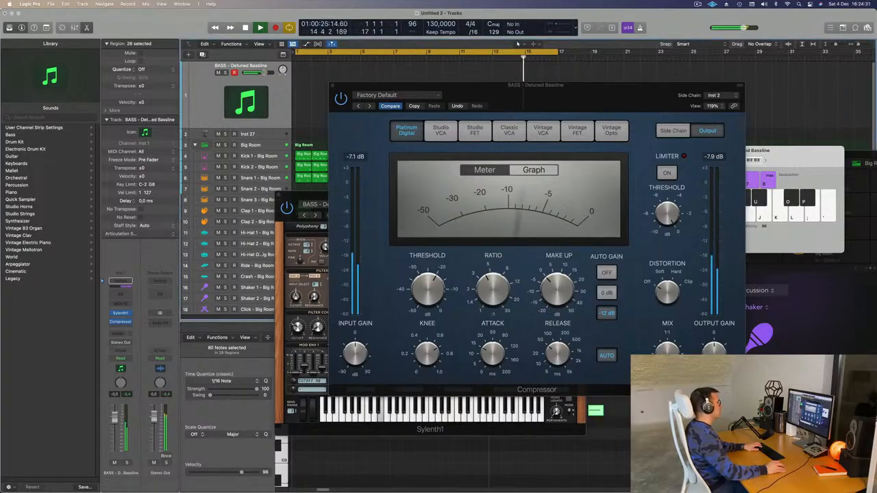
{"action": "left_click_drag", "start_coordinate": [571, 108], "coordinate": [645, 194]}
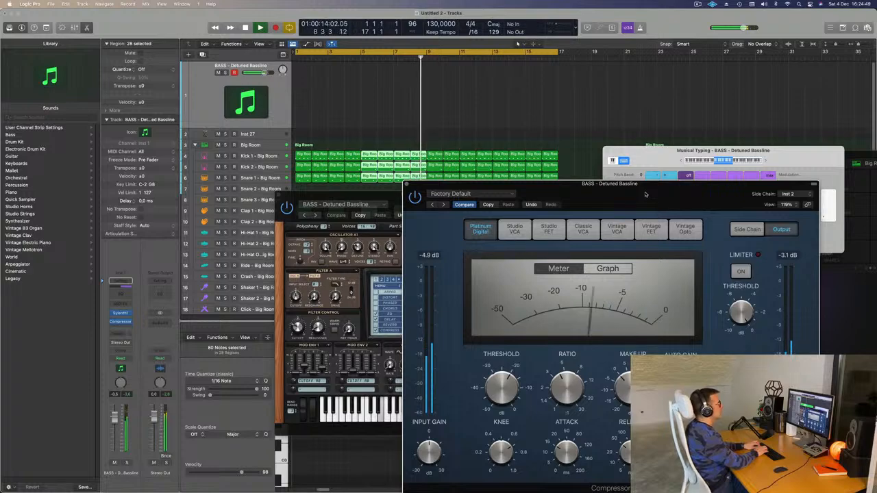
Record a bassline of sustained notes with Musical Typing on the bass track from bar 1 to just past bar 5
{"action": "key", "text": "r"}
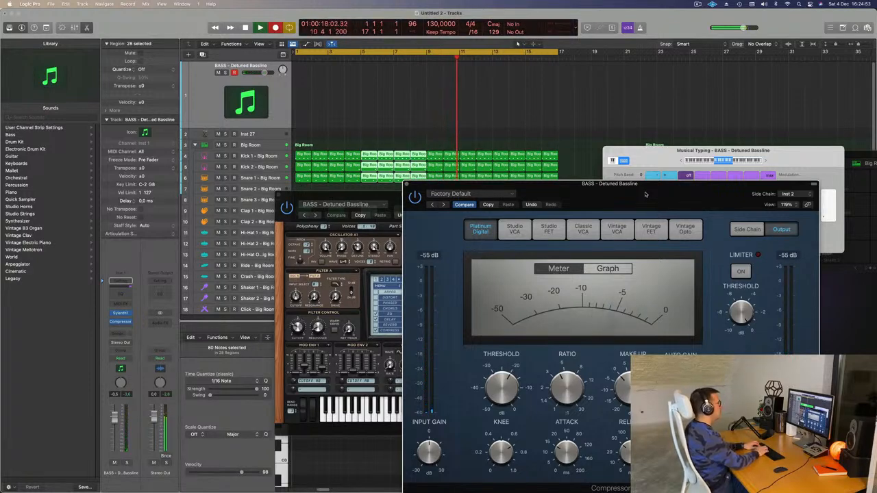
{"action": "key", "text": "space"}
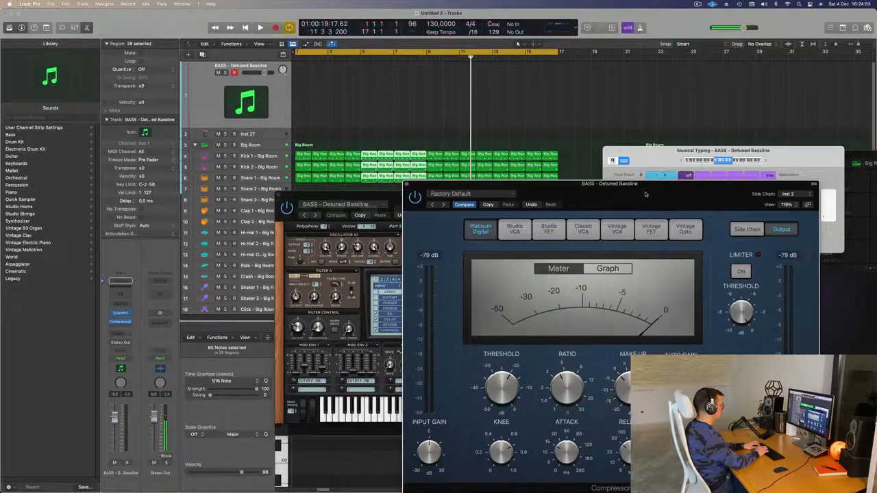
{"action": "key", "text": "r"}
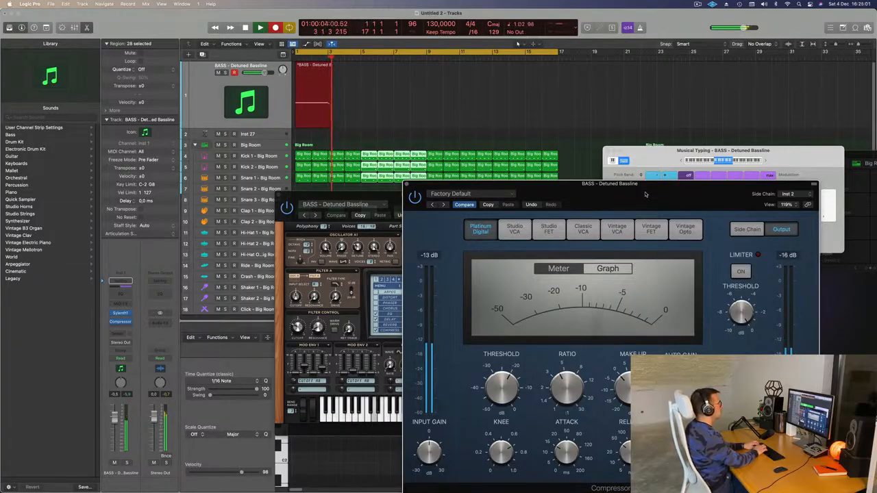
{"action": "key", "text": "h"}
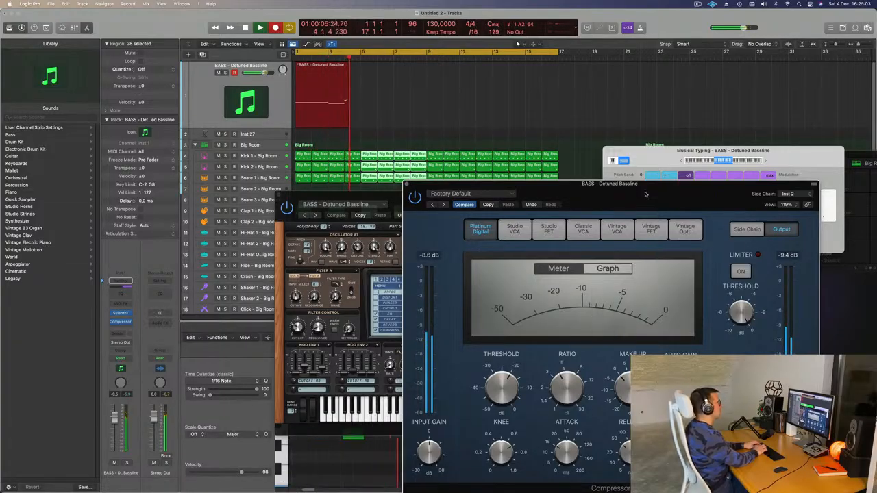
{"action": "key", "text": "s"}
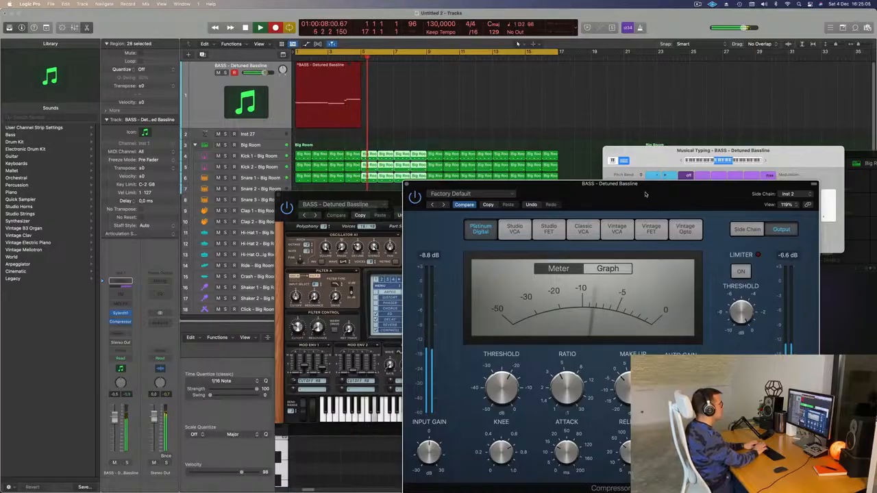
{"action": "key", "text": "space"}
Open the recorded bass region in the Piano Roll, moving Sylenth1 aside and closing the Compressor window
{"action": "double_click", "coordinate": [338, 66]}
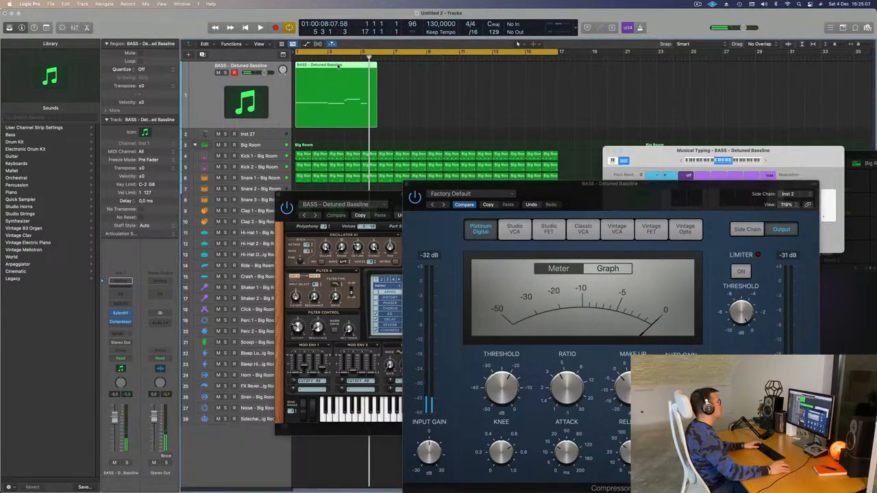
{"action": "double_click", "coordinate": [338, 66]}
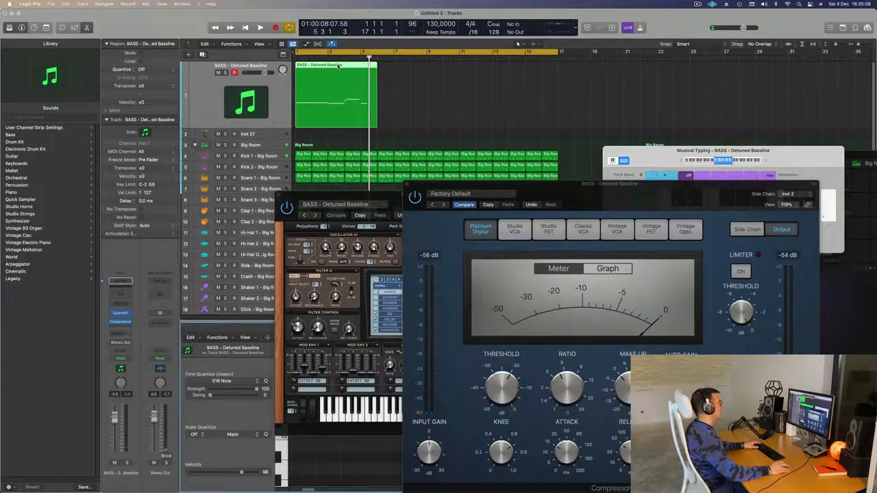
{"action": "double_click", "coordinate": [338, 66]}
{"action": "double_click", "coordinate": [337, 65]}
{"action": "left_click_drag", "start_coordinate": [342, 195], "coordinate": [581, 27]}
{"action": "left_click", "coordinate": [380, 352]}
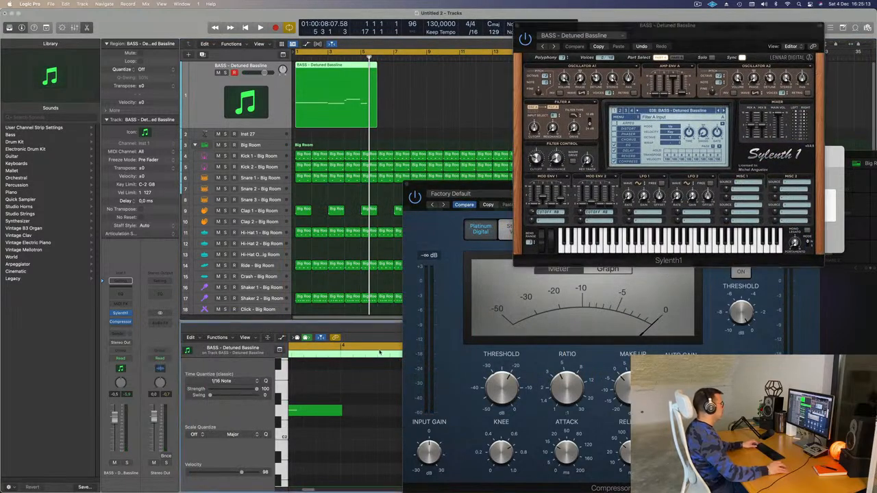
{"action": "left_click", "coordinate": [407, 185]}
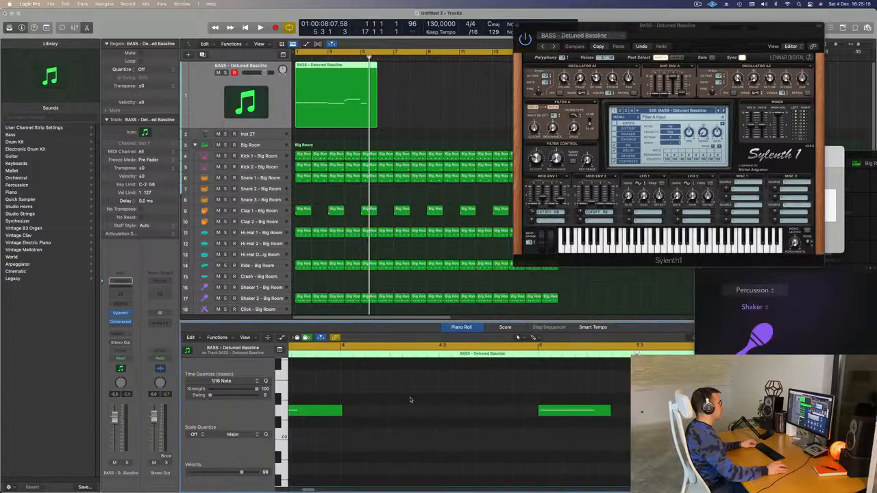
Quantize all recorded bass notes to 1/16 notes and shorten the region to four bars, dropping the extra last note
{"action": "scroll", "coordinate": [412, 401], "scroll_direction": "down", "scroll_amount": 5}
{"action": "scroll", "coordinate": [425, 419], "scroll_direction": "up", "scroll_amount": 4}
{"action": "scroll", "coordinate": [439, 435], "scroll_direction": "down", "scroll_amount": 5}
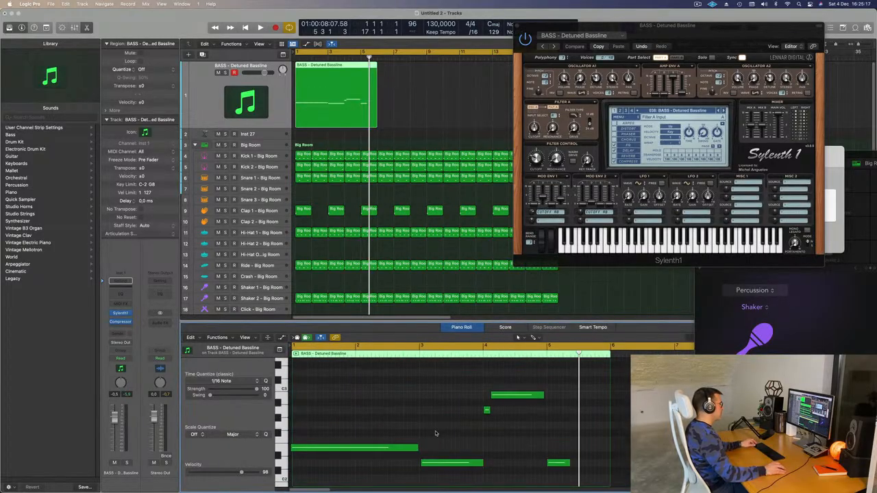
{"action": "key", "text": "super+a"}
{"action": "left_click", "coordinate": [458, 441]}
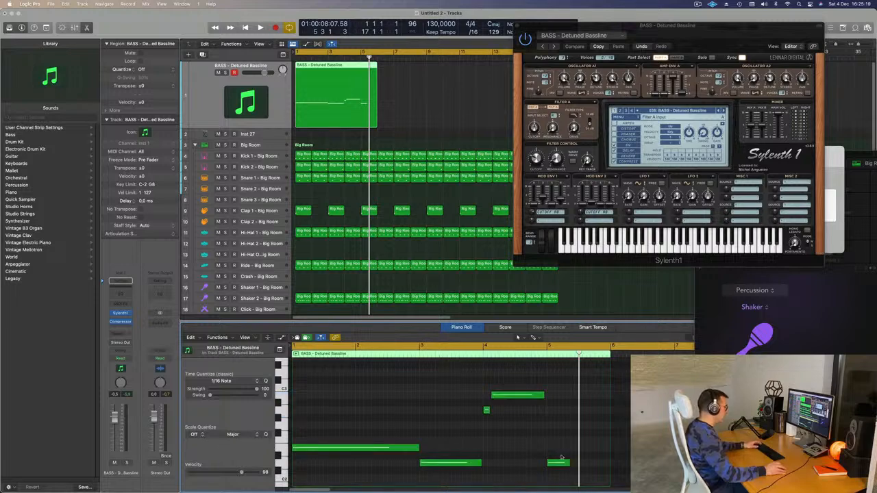
{"action": "left_click_drag", "start_coordinate": [610, 478], "coordinate": [545, 478]}
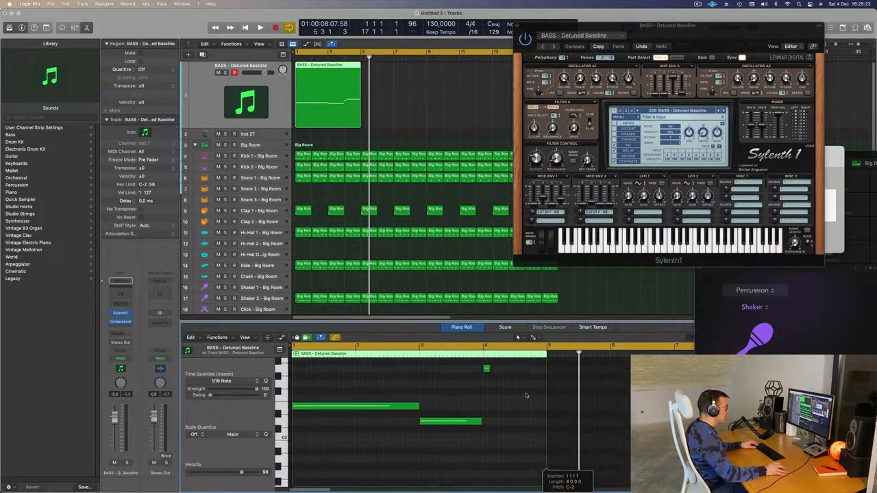
Play the bassline from the start and examine the timing and gaps of its notes in the Piano Roll
{"action": "key", "text": "space"}
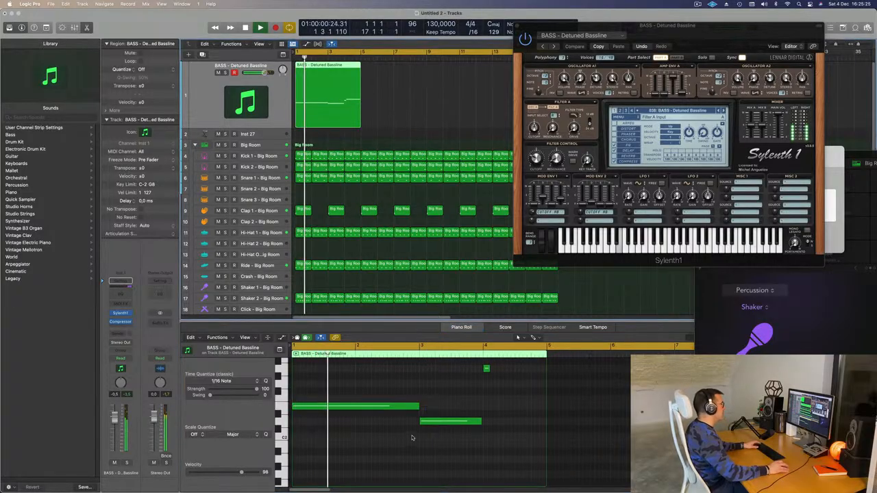
{"action": "scroll", "coordinate": [401, 459], "scroll_direction": "up", "scroll_amount": 4}
{"action": "key", "text": "super+Left"}
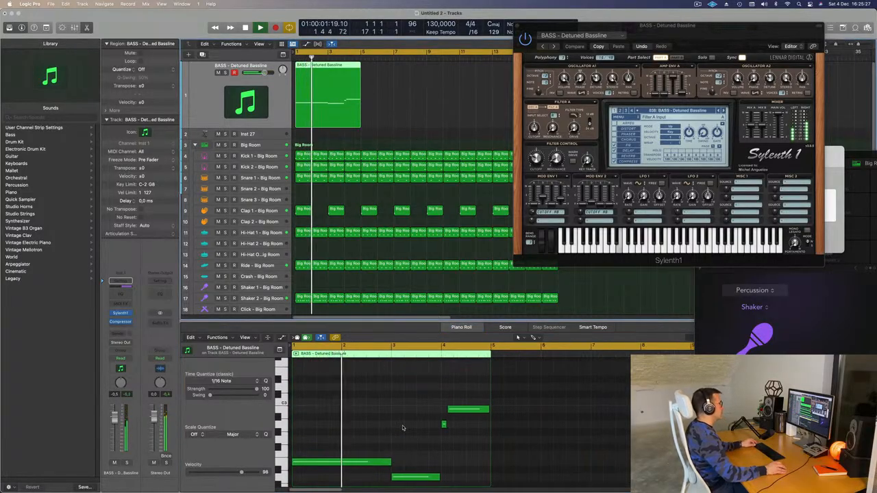
{"action": "scroll", "coordinate": [403, 429], "scroll_direction": "right", "scroll_amount": 3}
{"action": "scroll", "coordinate": [403, 428], "scroll_direction": "left", "scroll_amount": 3}
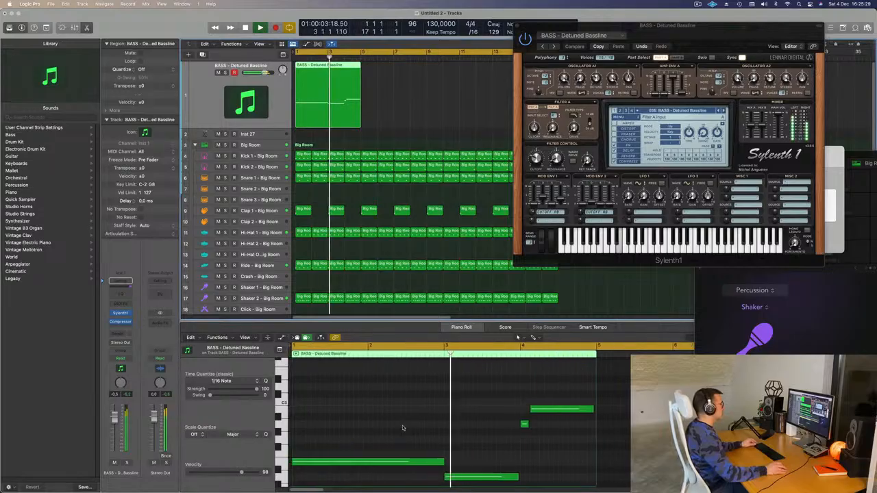
{"action": "scroll", "coordinate": [411, 429], "scroll_direction": "right", "scroll_amount": 3}
{"action": "scroll", "coordinate": [425, 428], "scroll_direction": "right", "scroll_amount": 2}
{"action": "scroll", "coordinate": [431, 428], "scroll_direction": "left", "scroll_amount": 2}
{"action": "scroll", "coordinate": [437, 428], "scroll_direction": "right", "scroll_amount": 3}
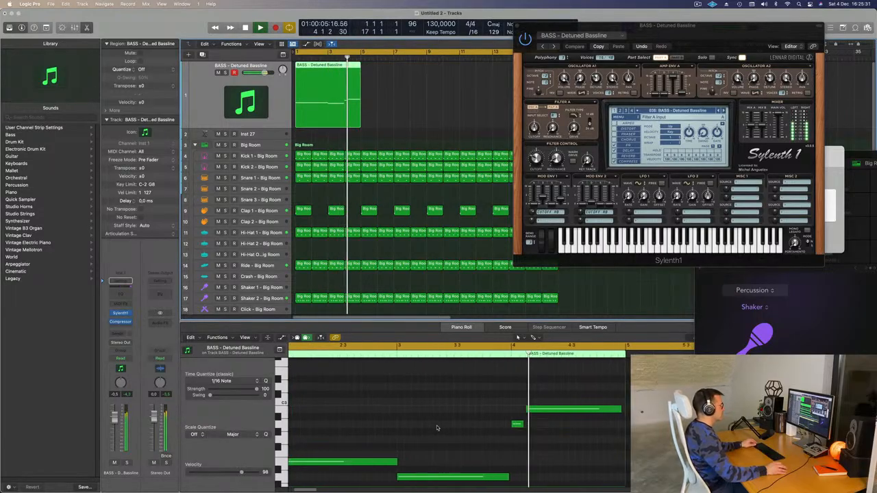
{"action": "key", "text": "space"}
Lengthen the short A2 note at bar 4 and the long note before it to close the gaps, and replay the bassline
{"action": "key", "text": "super+Right"}
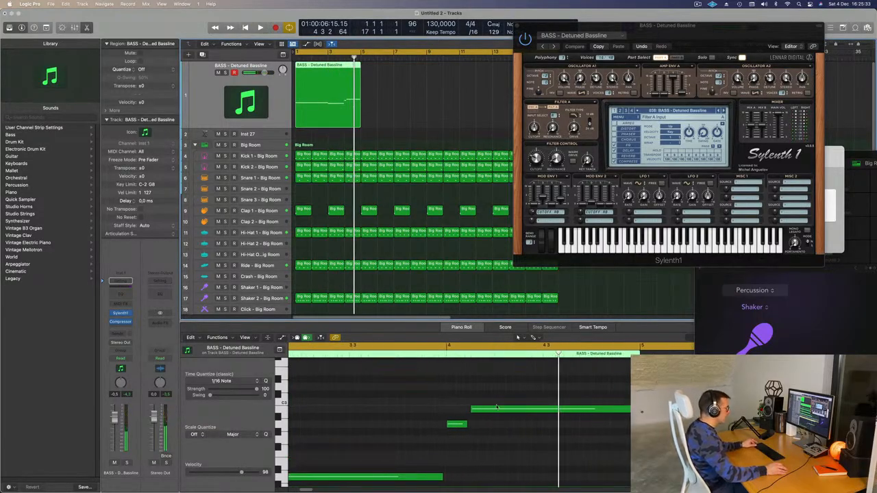
{"action": "left_click_drag", "start_coordinate": [468, 424], "coordinate": [469, 426]}
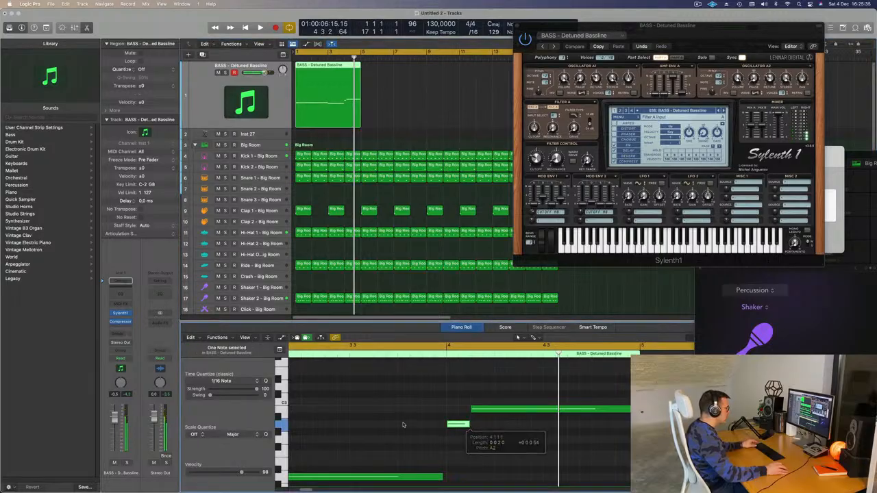
{"action": "key", "text": "space"}
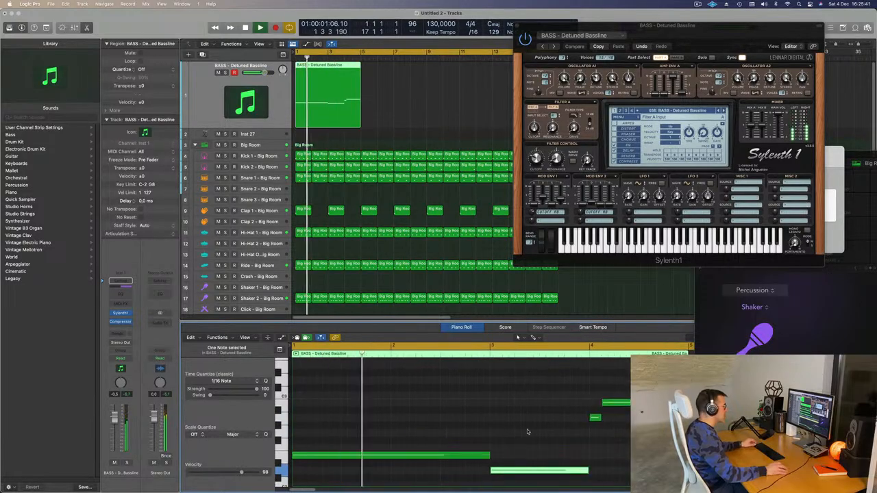
Repeat the four-bar bass region three times through bar 16, and close the Sylenth1 window during playback from the start
{"action": "left_click_drag", "start_coordinate": [702, 31], "coordinate": [631, 134]}
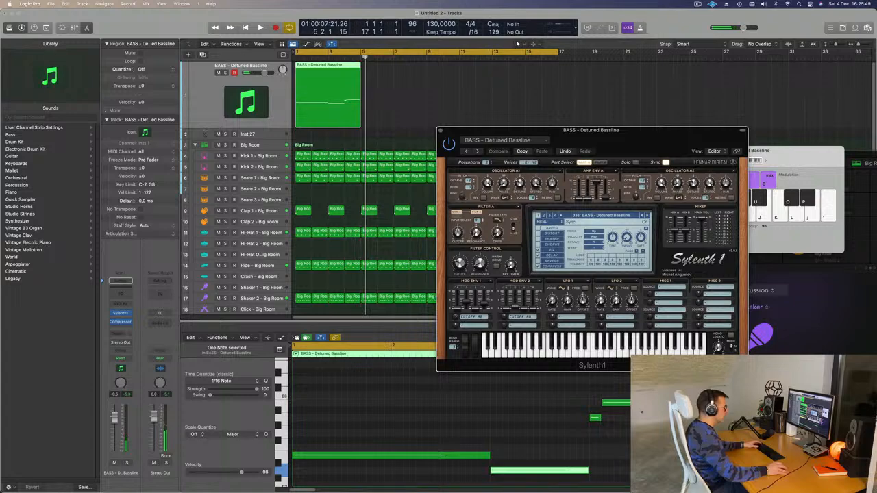
{"action": "left_click", "coordinate": [638, 403]}
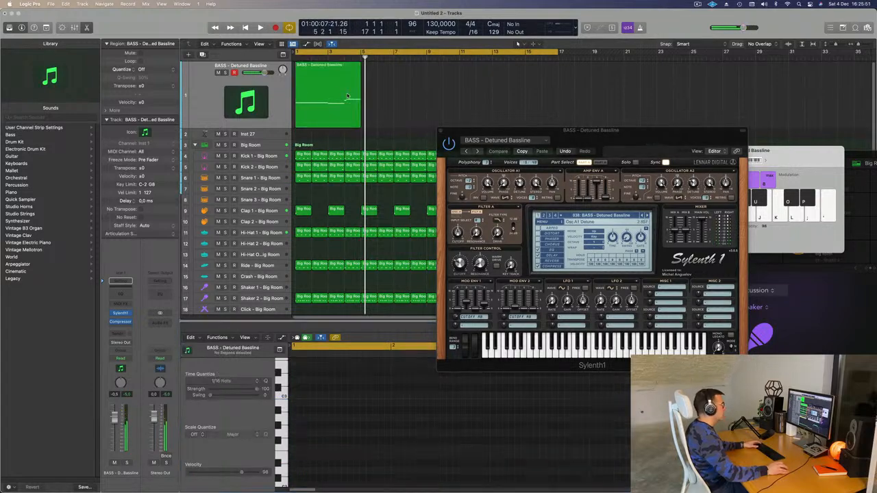
{"action": "key", "text": "super+r"}
{"action": "key", "text": "super+r"}
{"action": "key", "text": "super+r"}
{"action": "key", "text": "Return"}
{"action": "key", "text": "space"}
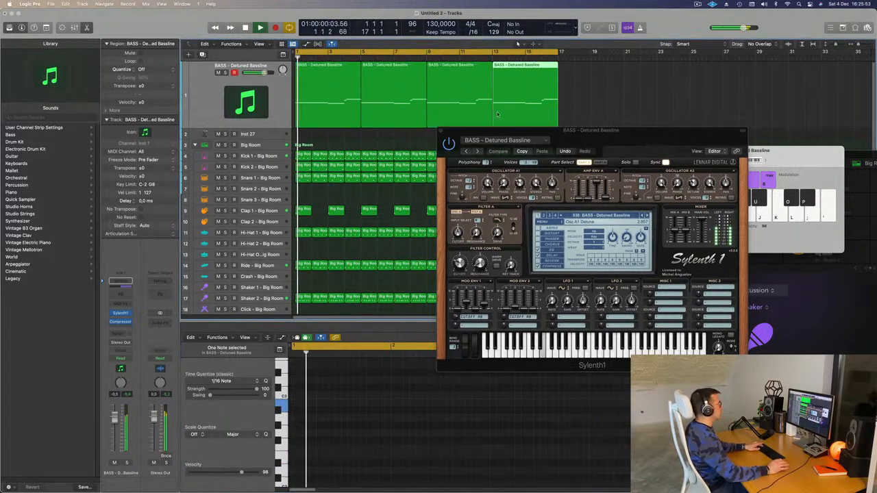
{"action": "left_click_drag", "start_coordinate": [645, 133], "coordinate": [543, 72]}
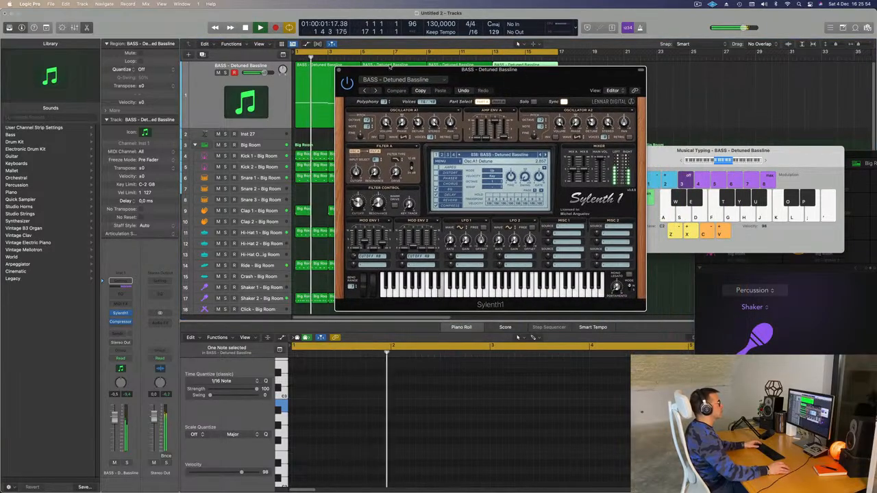
{"action": "left_click", "coordinate": [339, 69]}
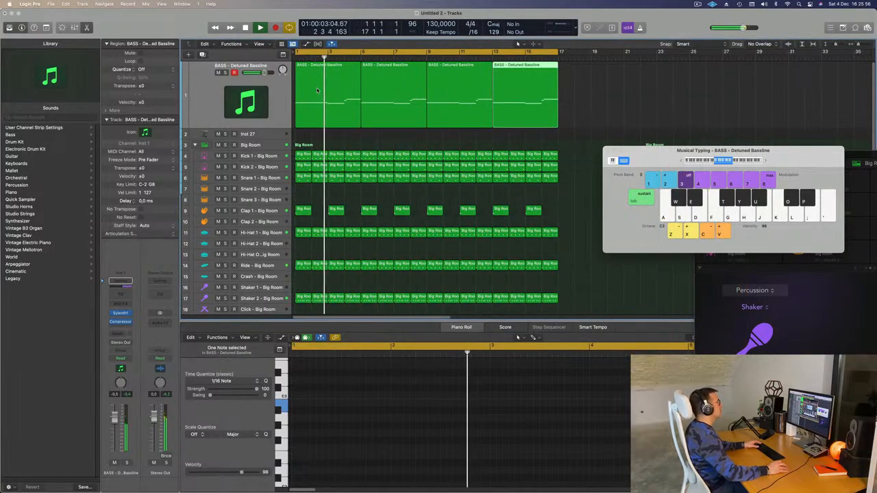
Duplicate the BASS - Detuned Bassline track with its four regions onto a new track below, and mute the original track
{"action": "left_click", "coordinate": [222, 96]}
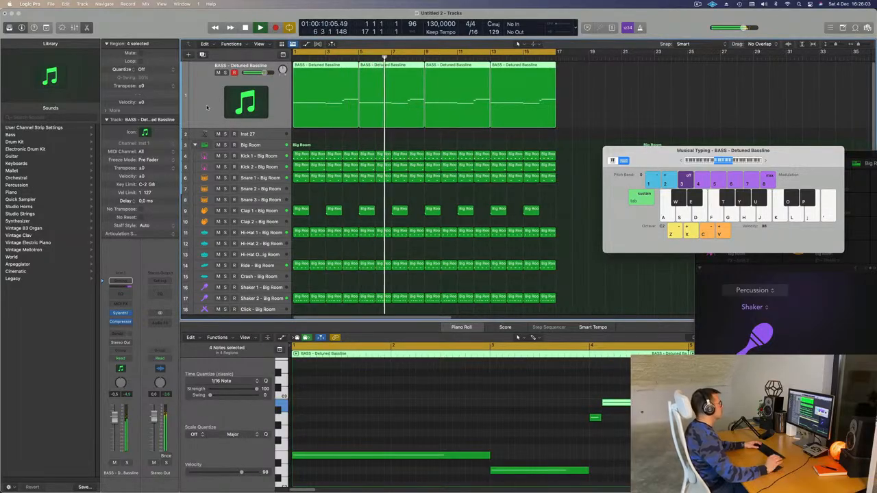
{"action": "key", "text": "super+Left"}
{"action": "key", "text": "Return"}
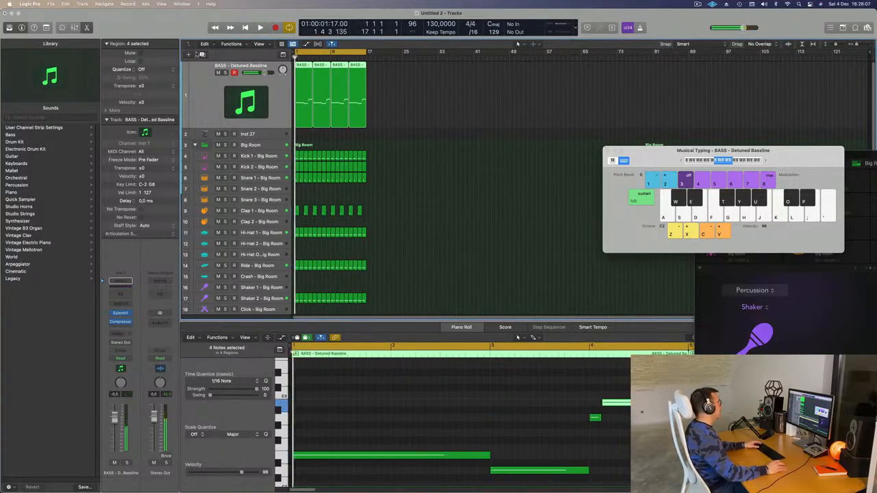
{"action": "key", "text": "super+d"}
{"action": "left_click_drag", "start_coordinate": [404, 92], "coordinate": [301, 188]}
{"action": "key", "text": "space"}
{"action": "left_click", "coordinate": [218, 72]}
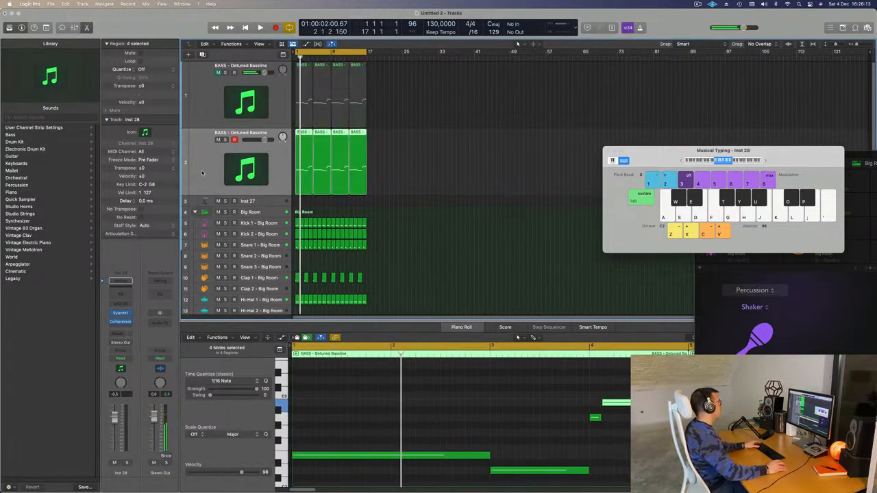
Open Sylenth1 on the duplicated track and audition successive bass presets during playback, up to BASS - Electro Addicted
{"action": "key", "text": "space"}
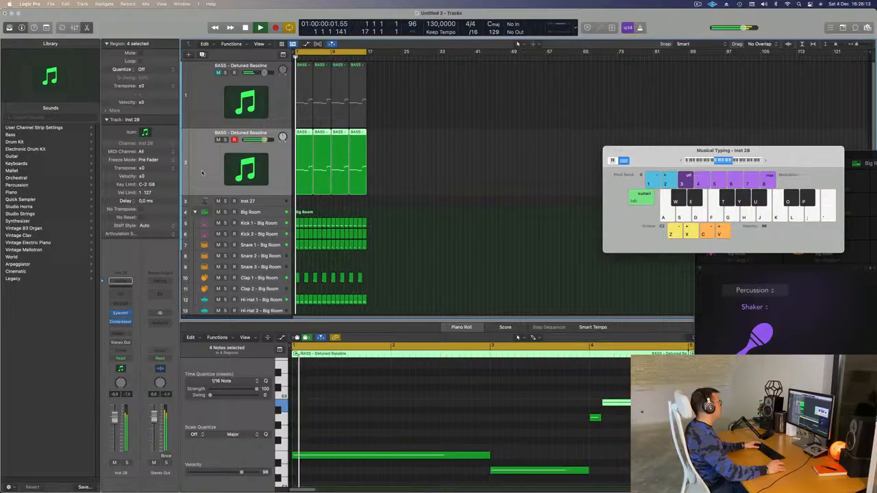
{"action": "left_click", "coordinate": [120, 314]}
{"action": "left_click_drag", "start_coordinate": [504, 97], "coordinate": [491, 98]}
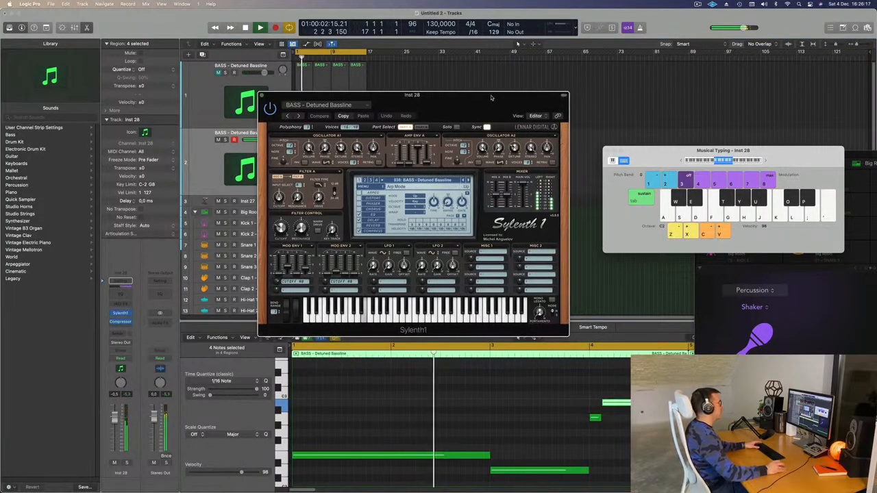
{"action": "key", "text": "space"}
{"action": "key", "text": "space"}
{"action": "left_click", "coordinate": [468, 180]}
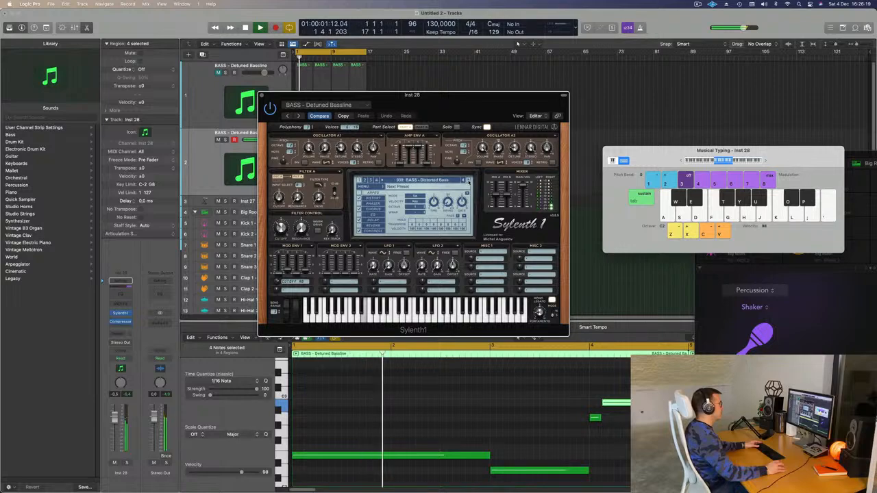
{"action": "left_click", "coordinate": [467, 180]}
{"action": "left_click", "coordinate": [468, 180]}
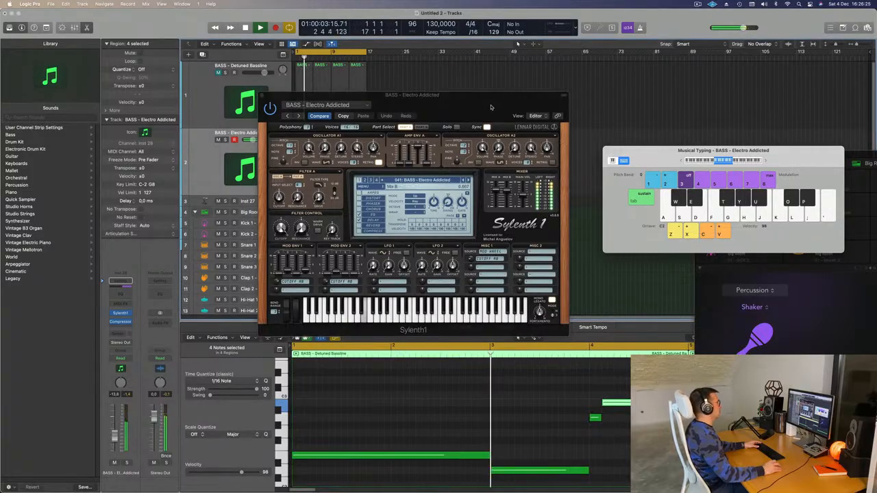
{"action": "left_click_drag", "start_coordinate": [411, 95], "coordinate": [459, 100]}
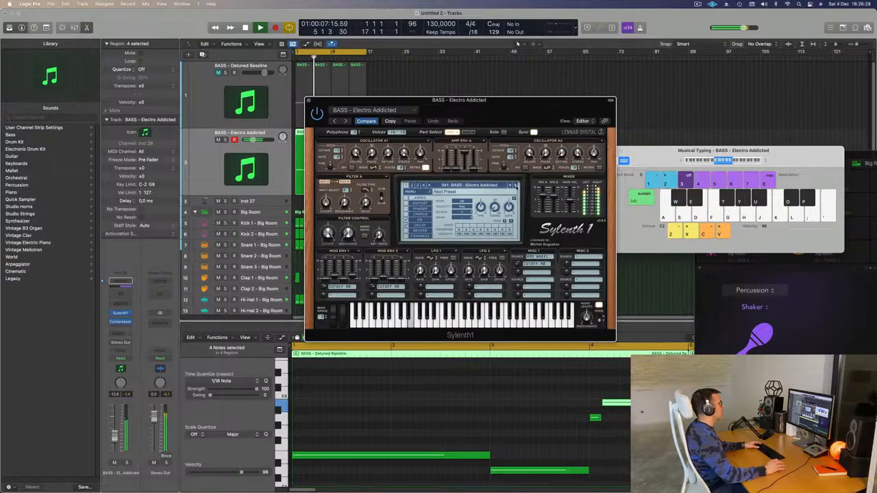
Keep stepping through the Sylenth1 bass presets during playback, from BASS - Electro Plucky Bass up to BASS - Heavy House
{"action": "left_click", "coordinate": [514, 185]}
{"action": "left_click", "coordinate": [514, 186]}
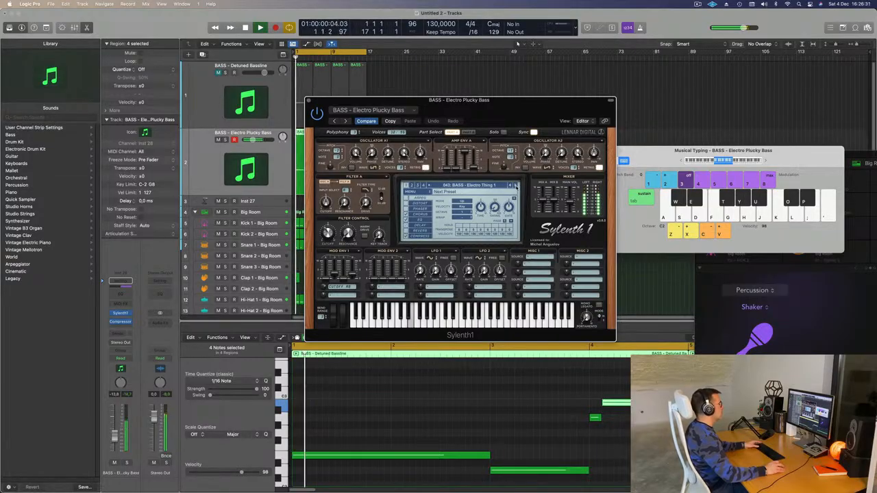
{"action": "left_click", "coordinate": [514, 186]}
{"action": "left_click", "coordinate": [515, 186]}
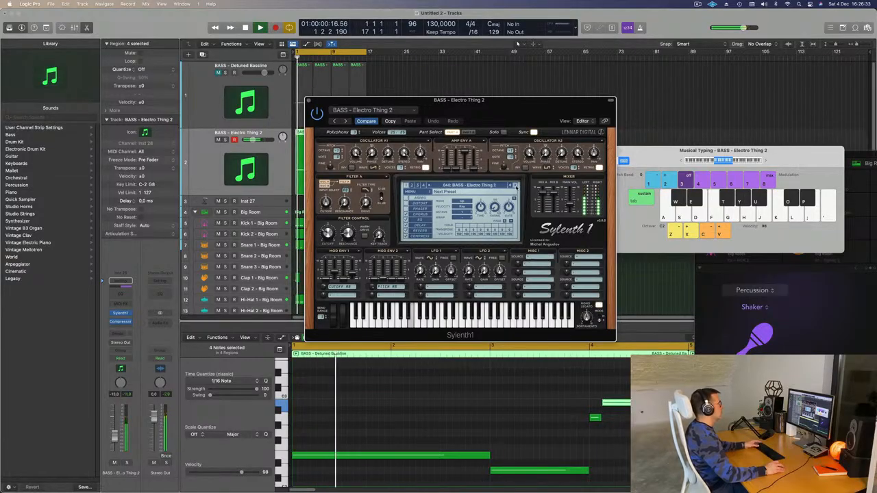
{"action": "left_click", "coordinate": [514, 186]}
{"action": "left_click", "coordinate": [514, 185]}
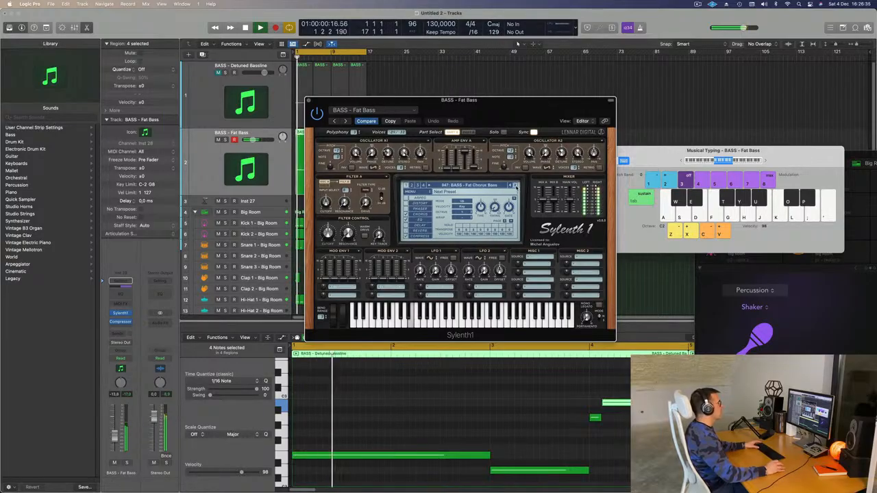
{"action": "left_click", "coordinate": [514, 186]}
{"action": "left_click", "coordinate": [514, 186]}
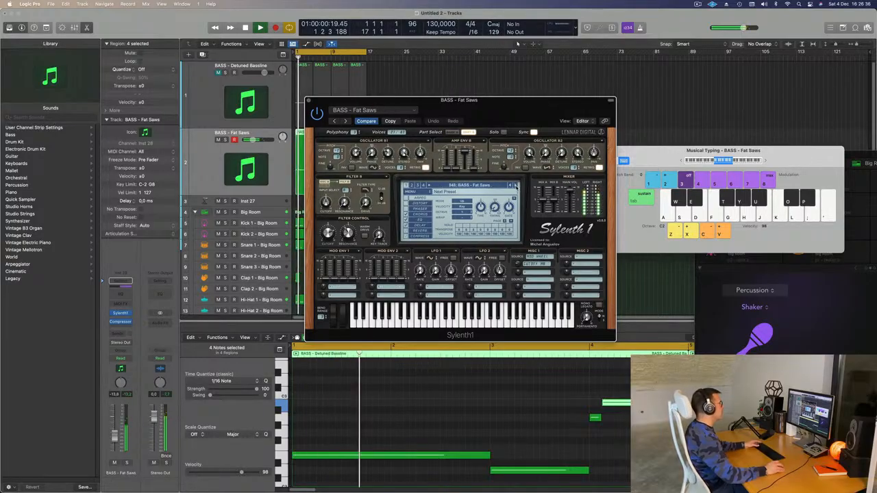
{"action": "left_click", "coordinate": [514, 186]}
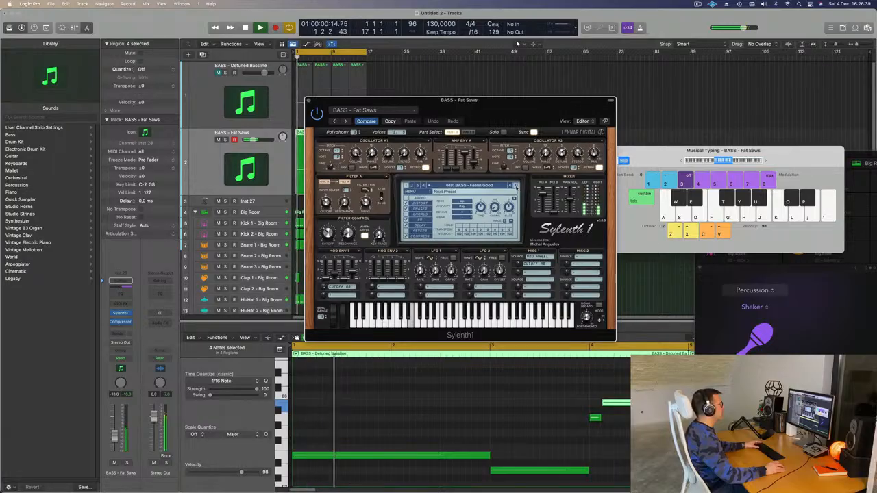
{"action": "left_click", "coordinate": [515, 185]}
{"action": "left_click", "coordinate": [515, 186]}
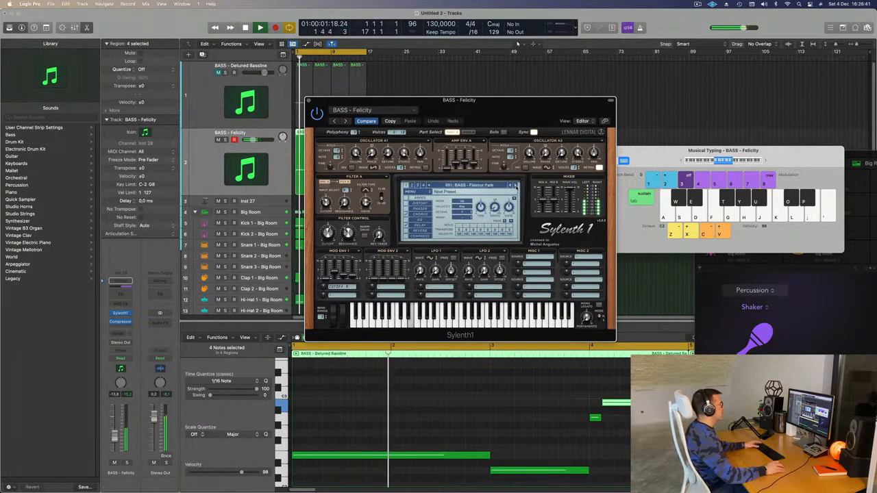
{"action": "left_click", "coordinate": [515, 185]}
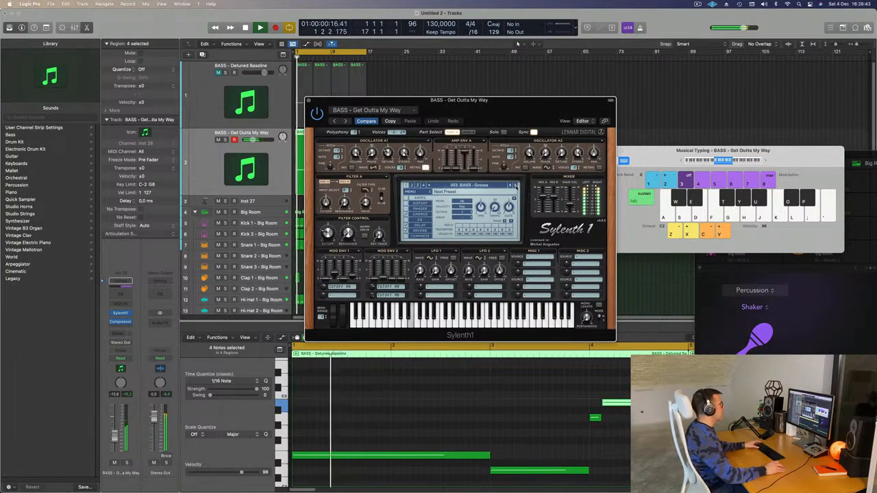
{"action": "left_click", "coordinate": [514, 185]}
{"action": "left_click", "coordinate": [515, 185]}
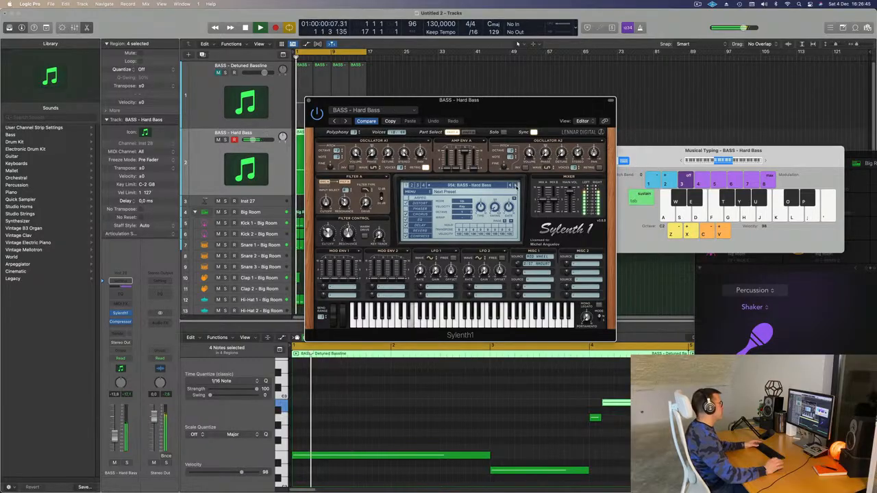
{"action": "left_click", "coordinate": [515, 186]}
Audition the following presets, settle on BASS - Moog Style Bass, and replay from the start with the plug-in window moved off the regions
{"action": "key", "text": "space"}
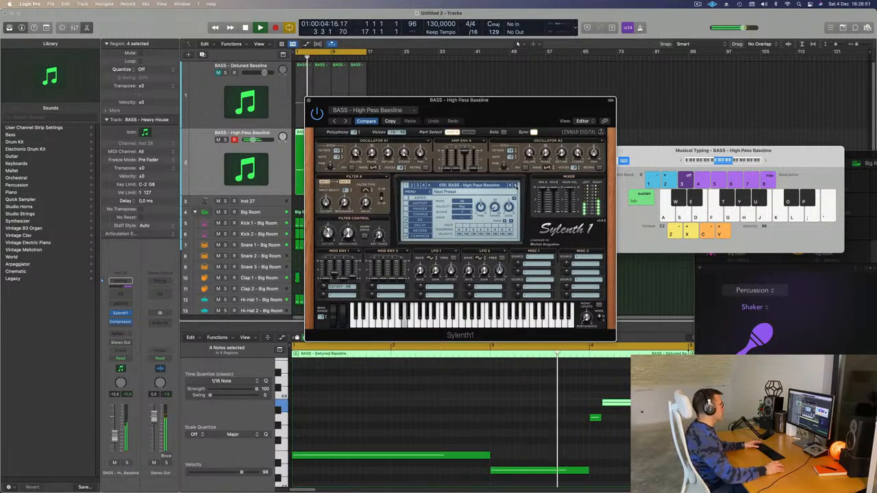
{"action": "left_click", "coordinate": [514, 185]}
{"action": "key", "text": "space"}
{"action": "key", "text": "space"}
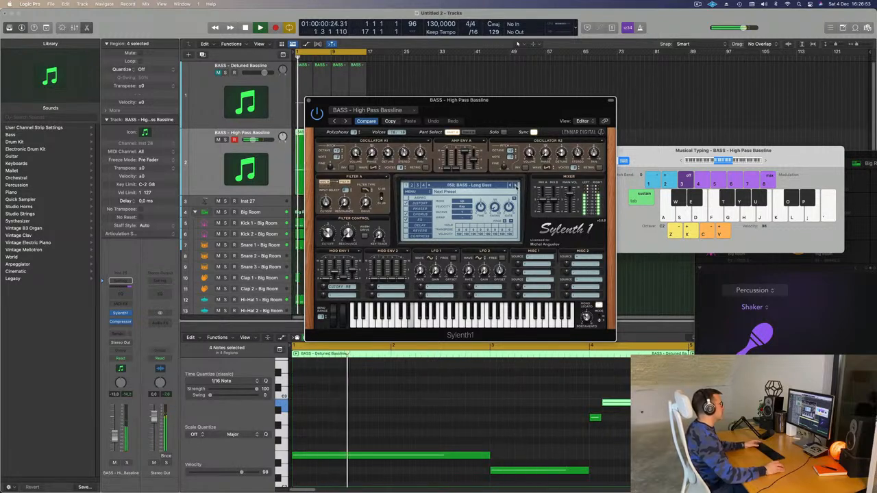
{"action": "key", "text": "space"}
{"action": "key", "text": "space"}
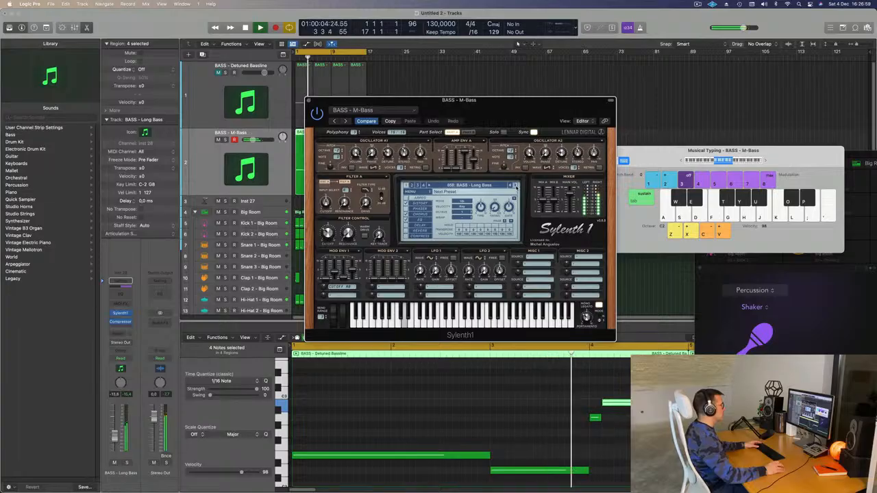
{"action": "key", "text": "]"}
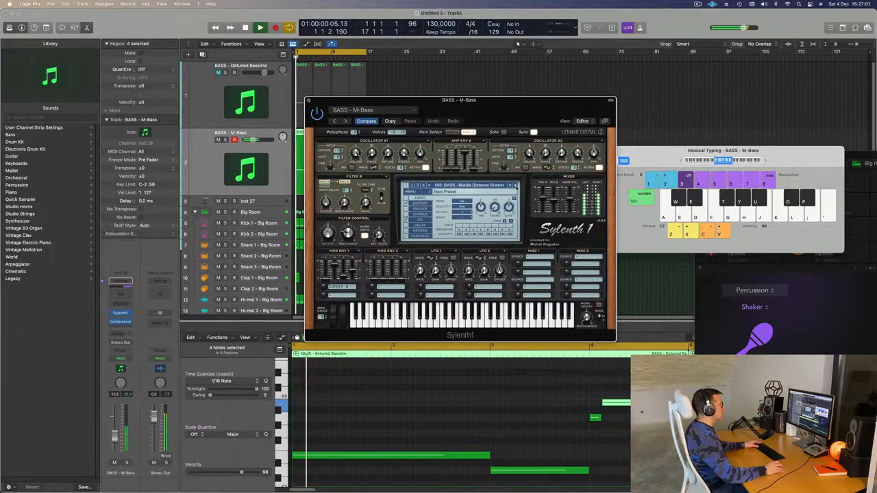
{"action": "key", "text": "]"}
{"action": "key", "text": "]"}
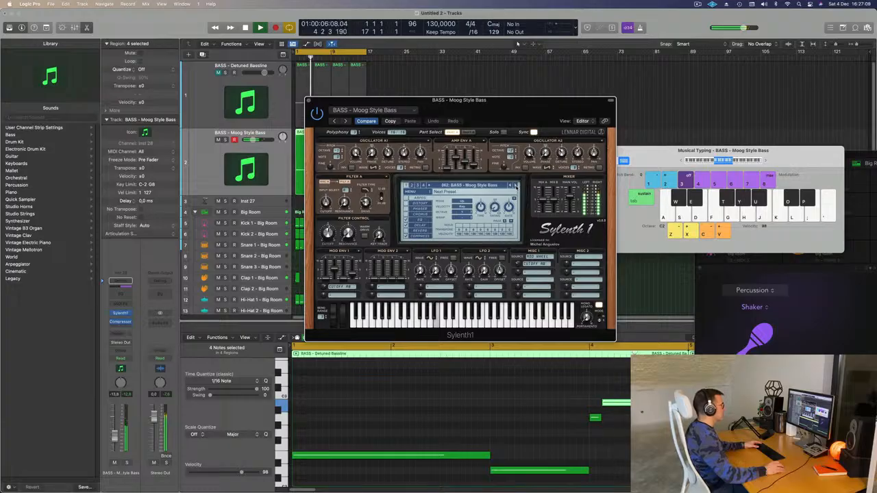
{"action": "left_click_drag", "start_coordinate": [509, 97], "coordinate": [658, 61]}
{"action": "key", "text": "space"}
{"action": "key", "text": "space"}
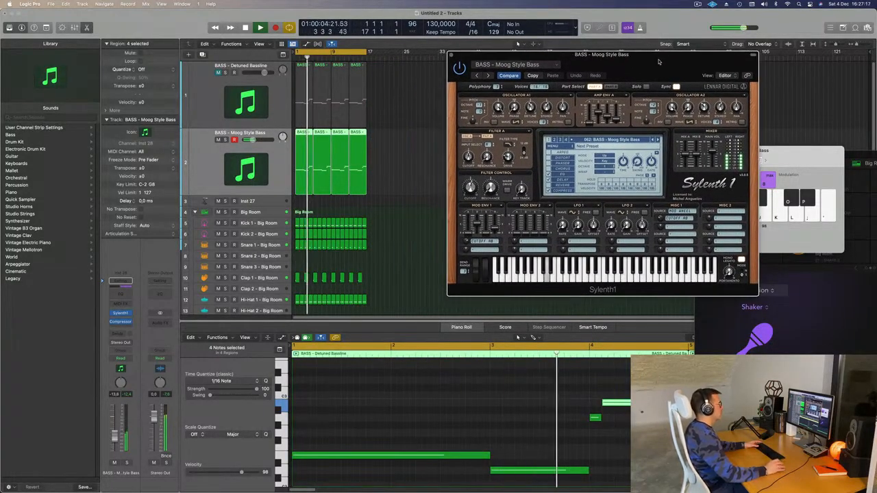
Slightly shorten the first two long bass notes, adjust the end of the short A2 note at bar 4, and replay
{"action": "left_click_drag", "start_coordinate": [489, 457], "coordinate": [486, 455]}
{"action": "key", "text": "space"}
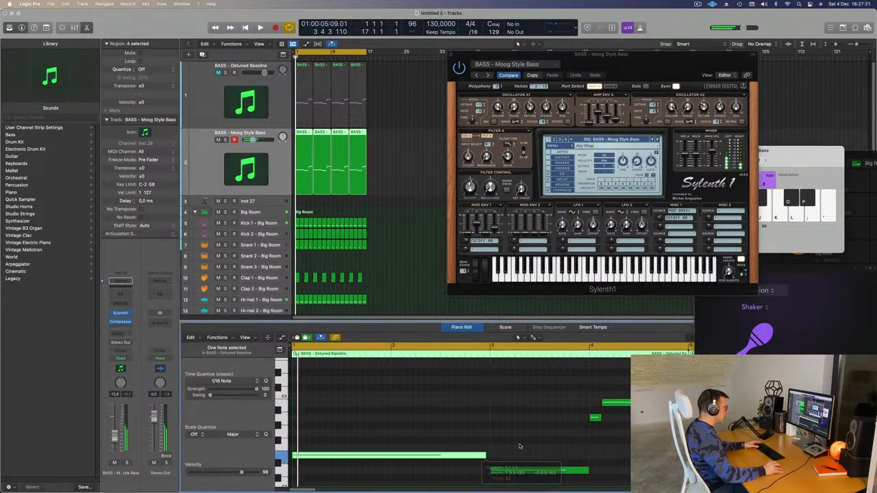
{"action": "left_click", "coordinate": [583, 472]}
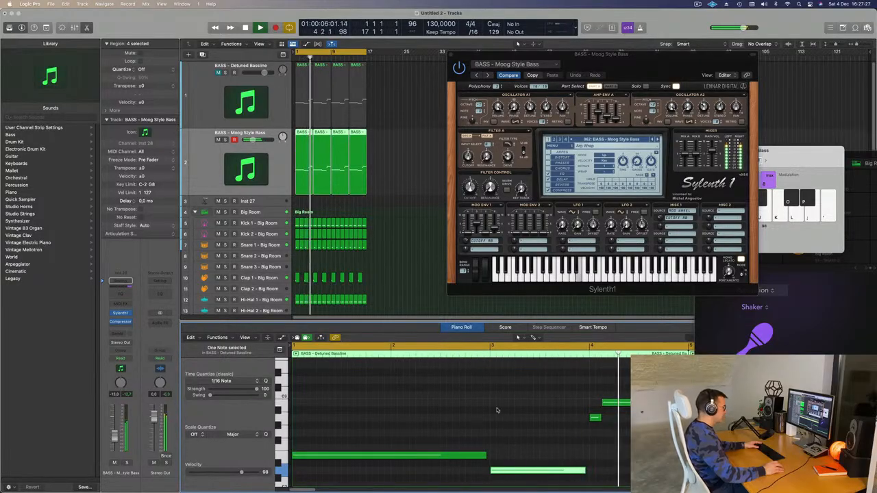
{"action": "left_click", "coordinate": [600, 418]}
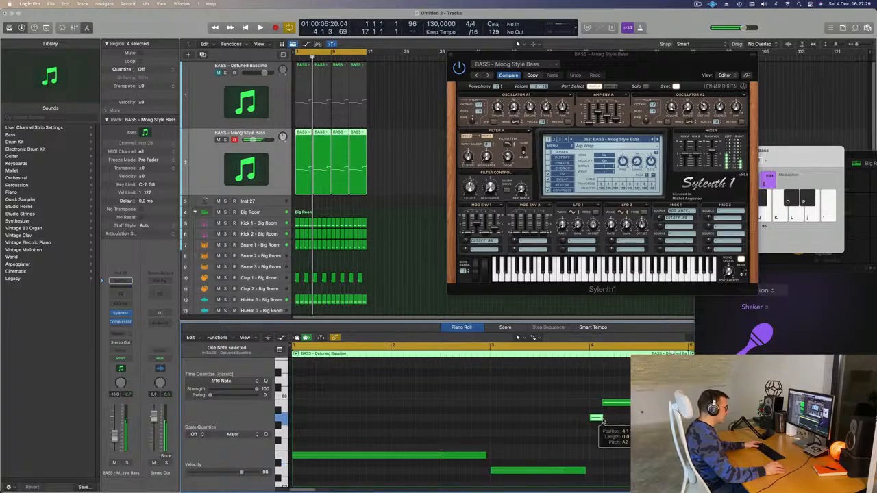
{"action": "key", "text": "space"}
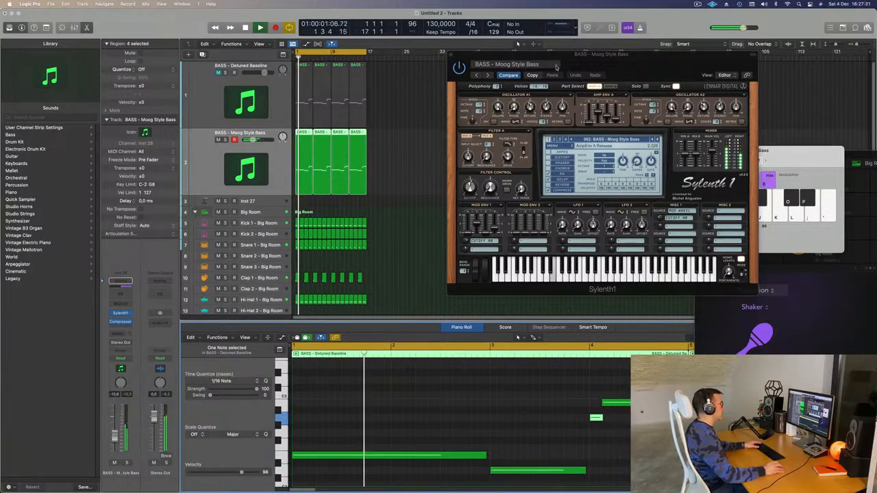
Replace the last three regions on the Moog Style Bass track with three repeats of the edited first region, through bar 16
{"action": "left_click", "coordinate": [411, 164]}
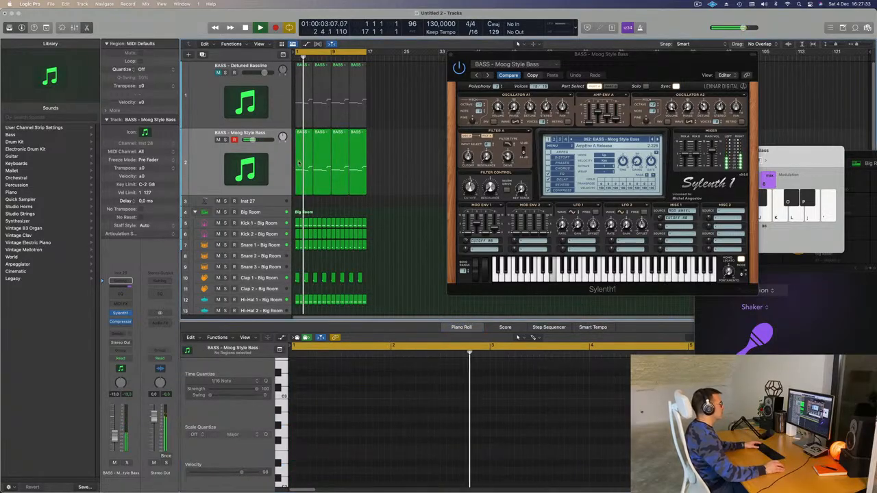
{"action": "left_click", "coordinate": [310, 179]}
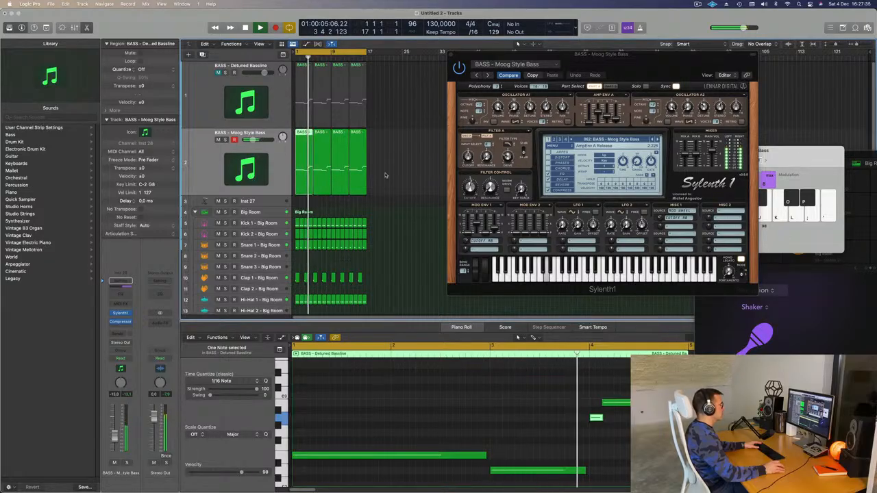
{"action": "left_click_drag", "start_coordinate": [395, 157], "coordinate": [331, 168]}
{"action": "key", "text": "Delete"}
{"action": "key", "text": "super+z"}
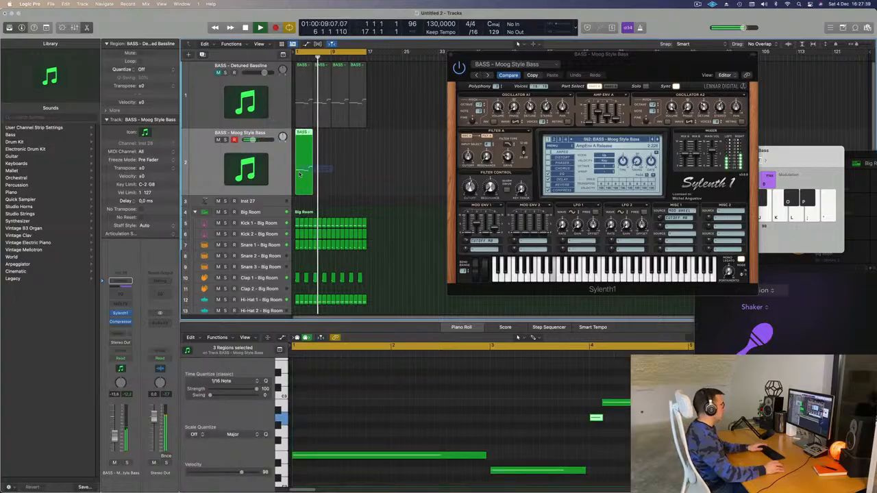
{"action": "key", "text": "super+z"}
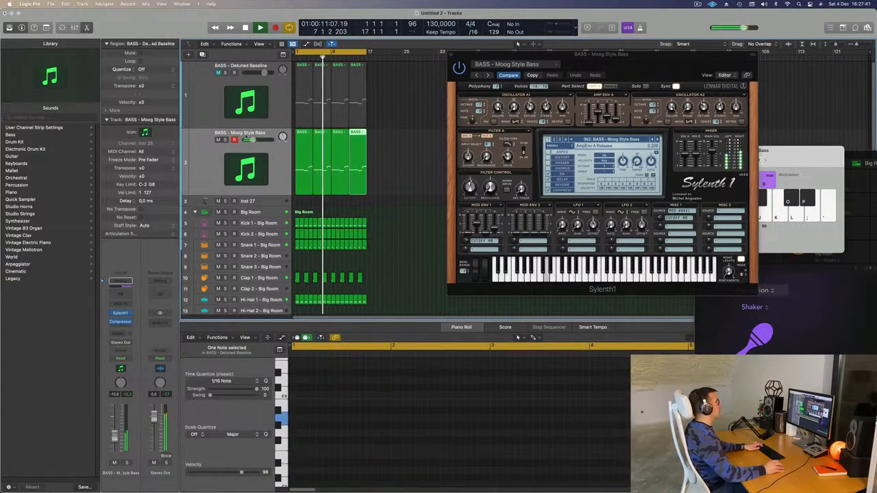
Unmute the Detuned Bassline track, play both bass tracks together from the start, and close the Sylenth1 window
{"action": "left_click", "coordinate": [218, 72]}
{"action": "key", "text": "space"}
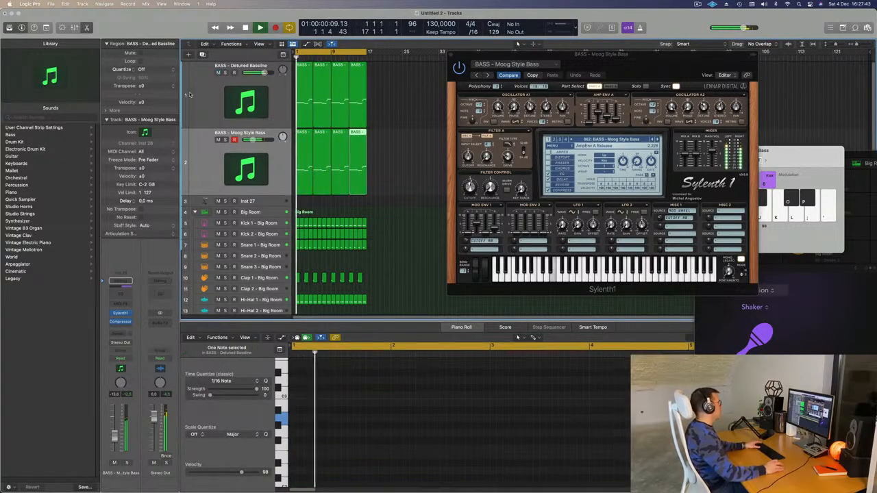
{"action": "left_click", "coordinate": [202, 95]}
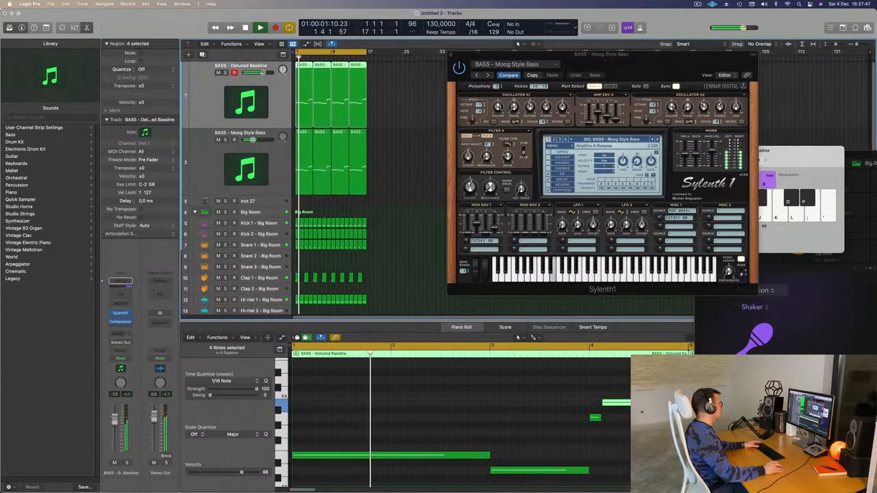
{"action": "left_click_drag", "start_coordinate": [661, 69], "coordinate": [477, 192]}
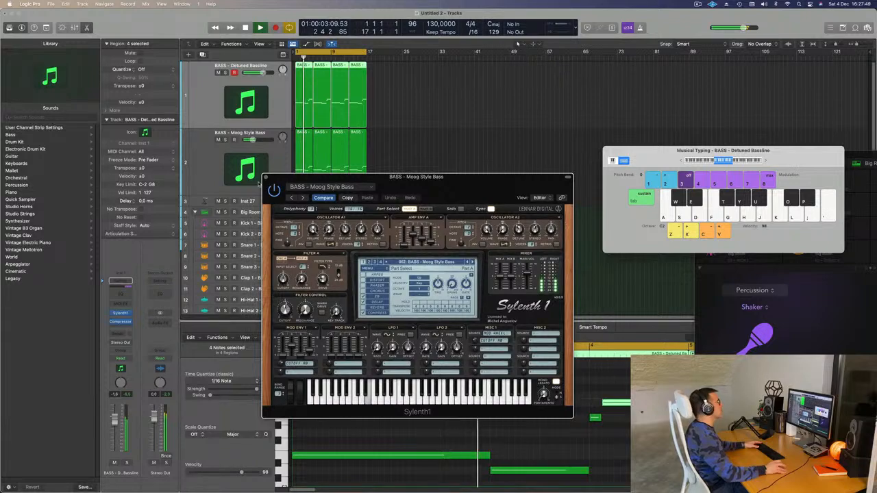
{"action": "left_click", "coordinate": [264, 177]}
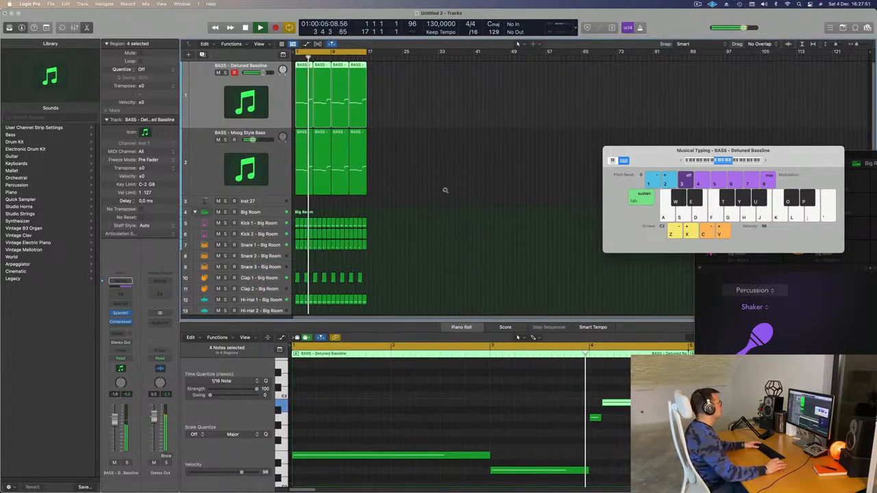
{"action": "scroll", "coordinate": [442, 186], "scroll_direction": "up", "scroll_amount": 3}
{"action": "scroll", "coordinate": [440, 182], "scroll_direction": "down", "scroll_amount": 4}
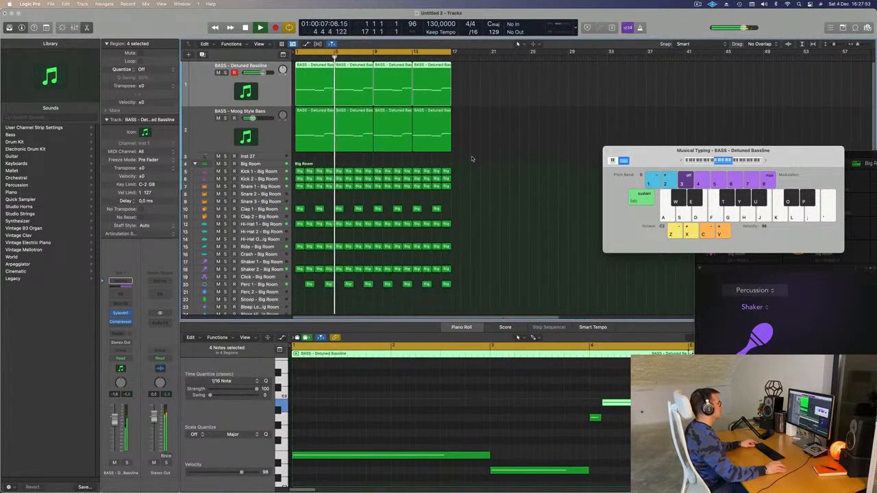
Replay both basslines from the start and duplicate the BASS - Moog Style Bass track with its channel settings
{"action": "key", "text": "Return"}
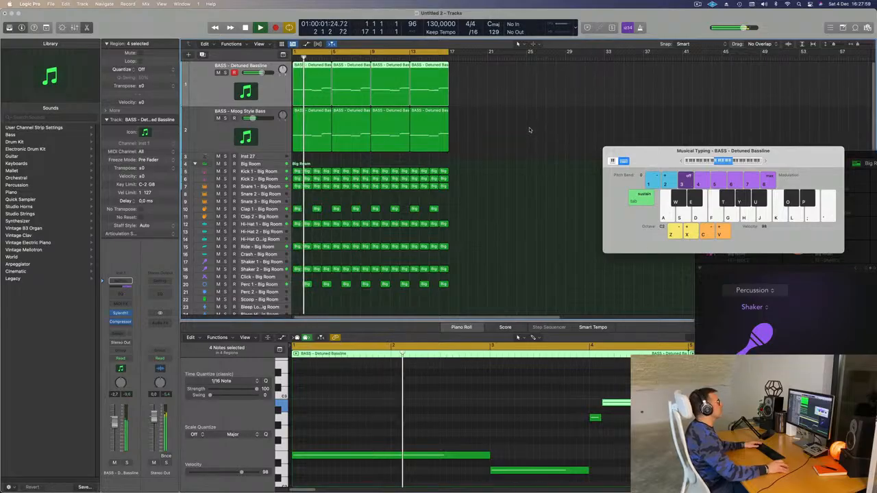
{"action": "left_click", "coordinate": [256, 130]}
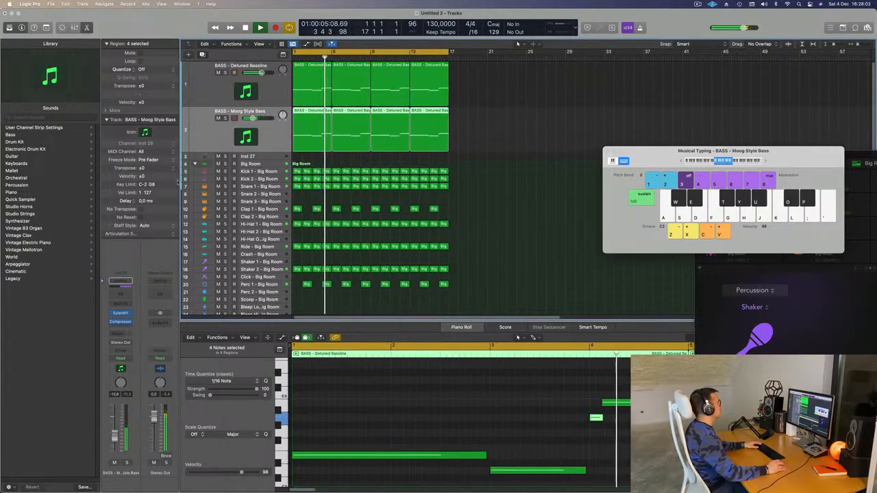
{"action": "key", "text": "super+d"}
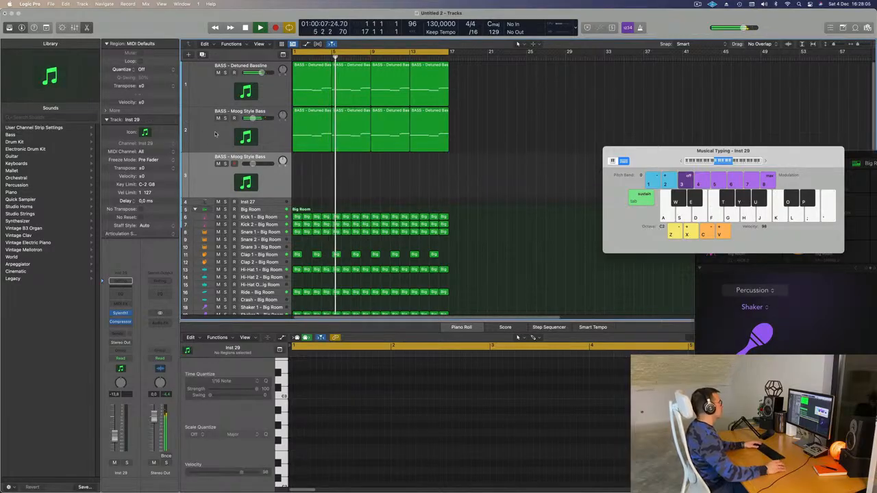
Compare the Detuned Bassline soloed and muted from the start, slightly lower its volume, and move the Musical Typing window up
{"action": "key", "text": "Return"}
{"action": "left_click", "coordinate": [223, 73]}
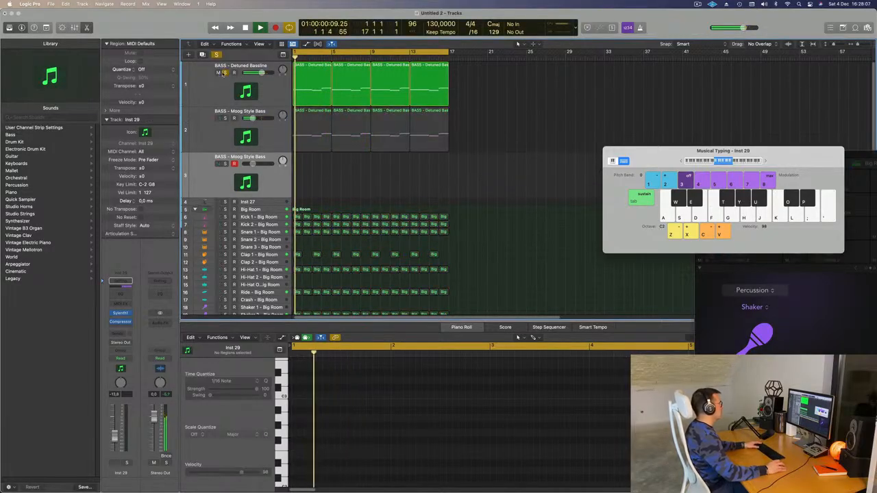
{"action": "left_click", "coordinate": [224, 73]}
{"action": "left_click", "coordinate": [218, 73]}
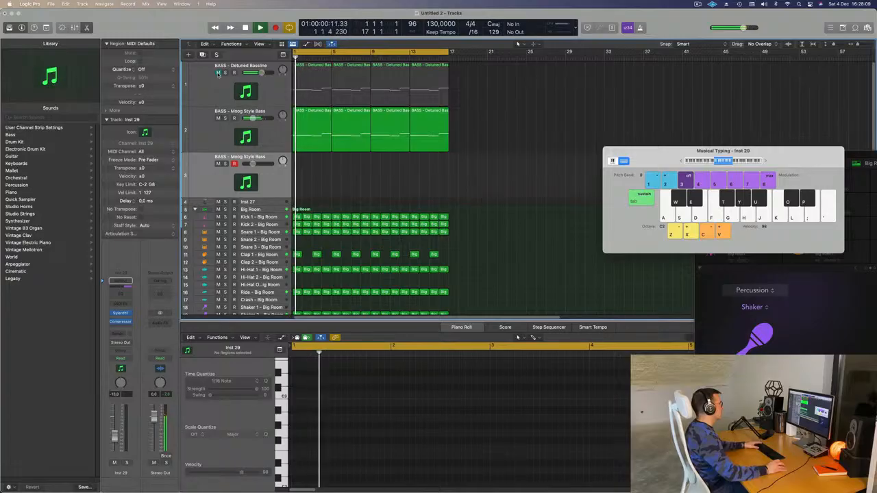
{"action": "left_click", "coordinate": [218, 72]}
{"action": "left_click_drag", "start_coordinate": [260, 74], "coordinate": [259, 74]}
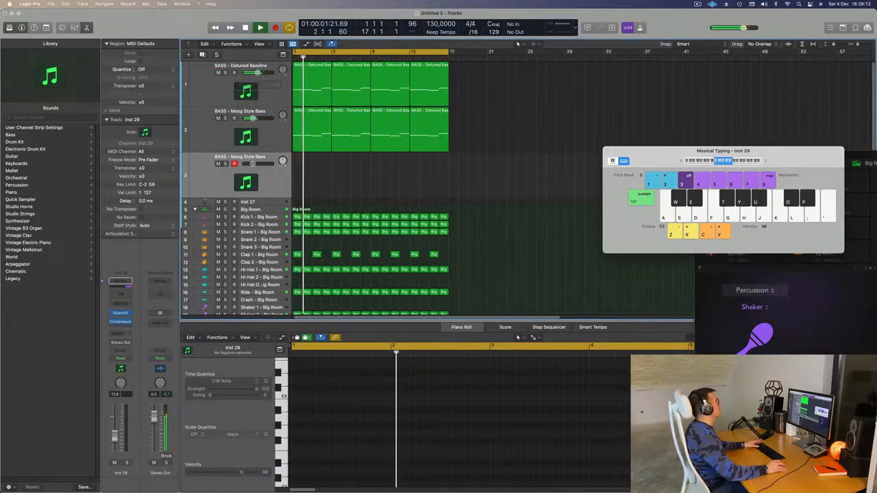
{"action": "left_click_drag", "start_coordinate": [666, 158], "coordinate": [661, 115]}
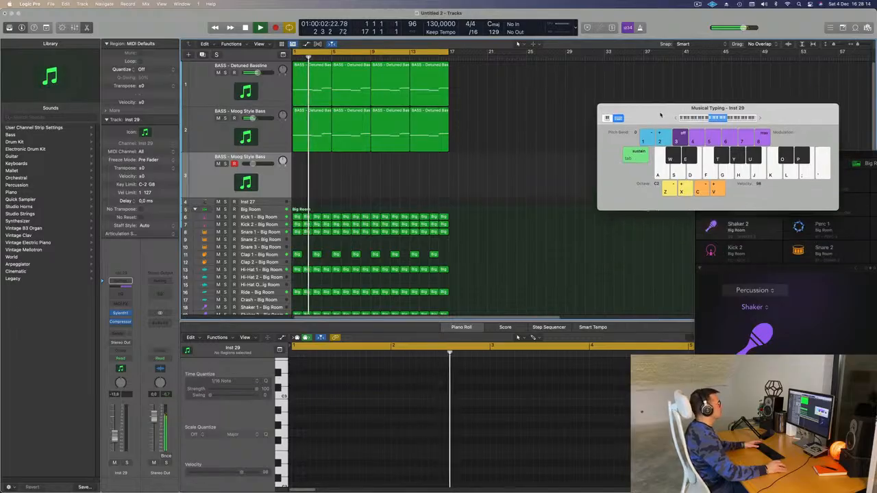
Raise the second track, BASS - Moog Style Bass, to -11.0 dB and audition it with its Sylenth1 window open before closing that window
{"action": "left_click", "coordinate": [198, 133]}
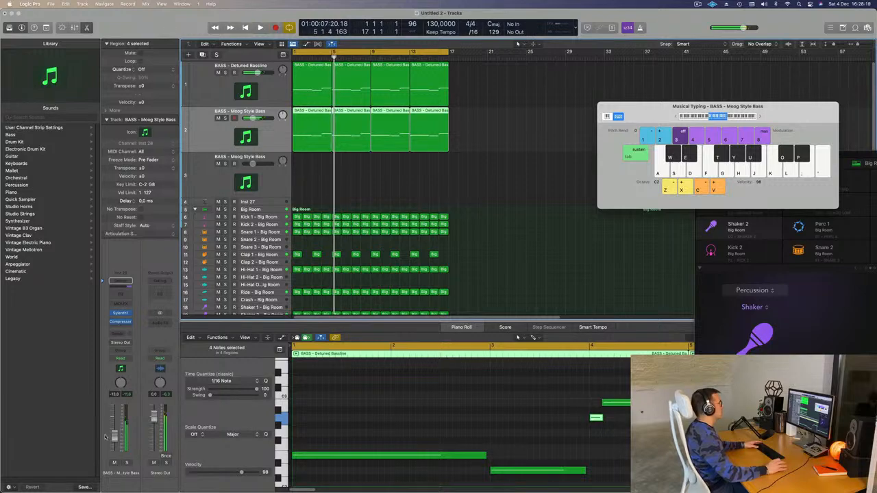
{"action": "left_click", "coordinate": [120, 313]}
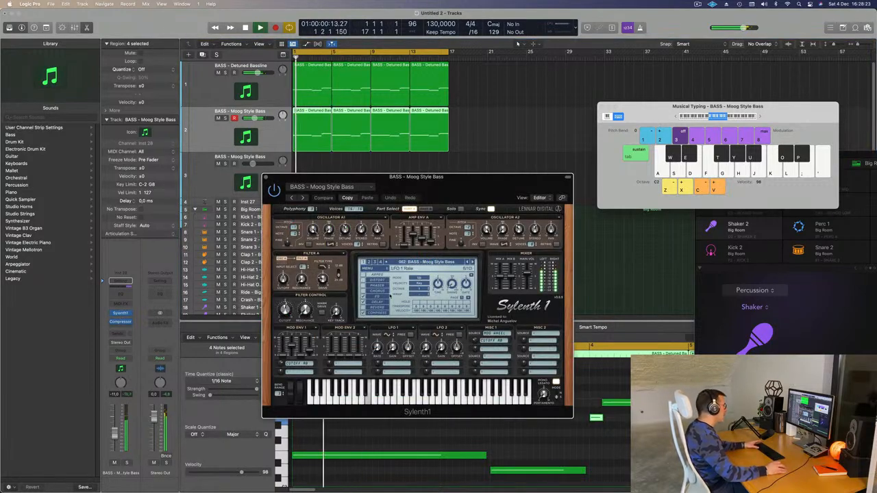
{"action": "key", "text": "space"}
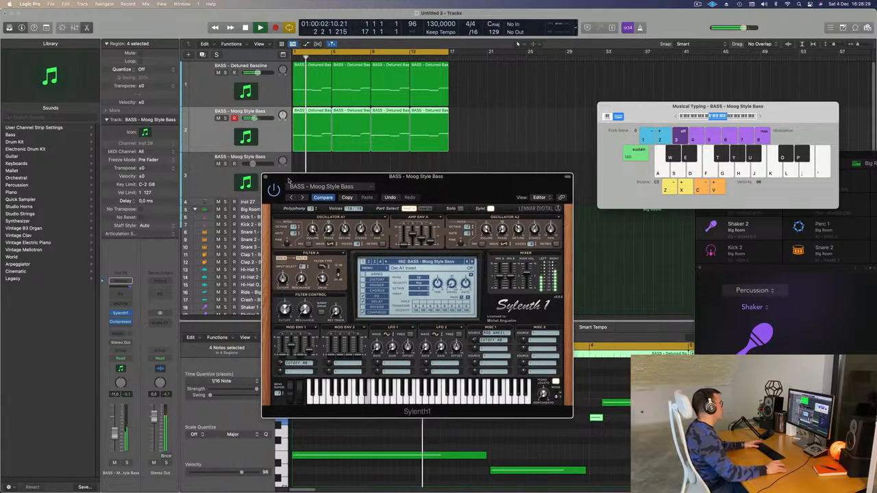
{"action": "left_click", "coordinate": [263, 177]}
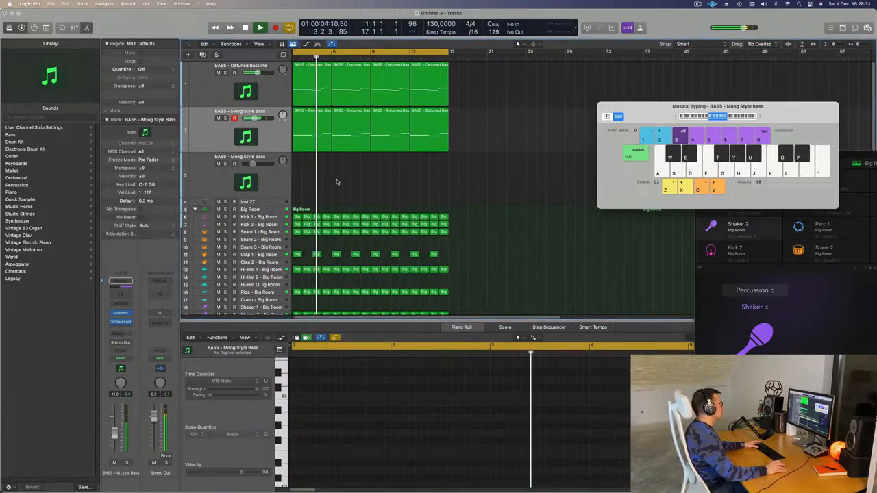
Open Sylenth1 on the duplicated third track and reposition its window while the song plays
{"action": "left_click", "coordinate": [268, 189]}
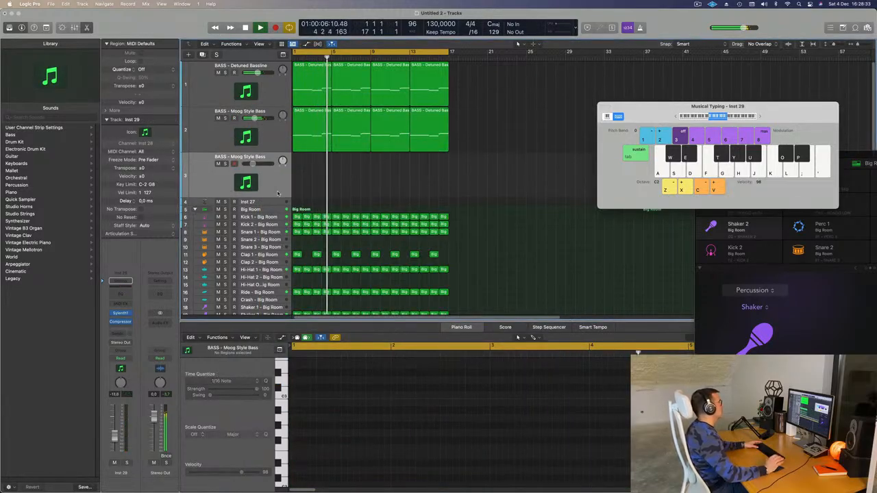
{"action": "left_click", "coordinate": [120, 313]}
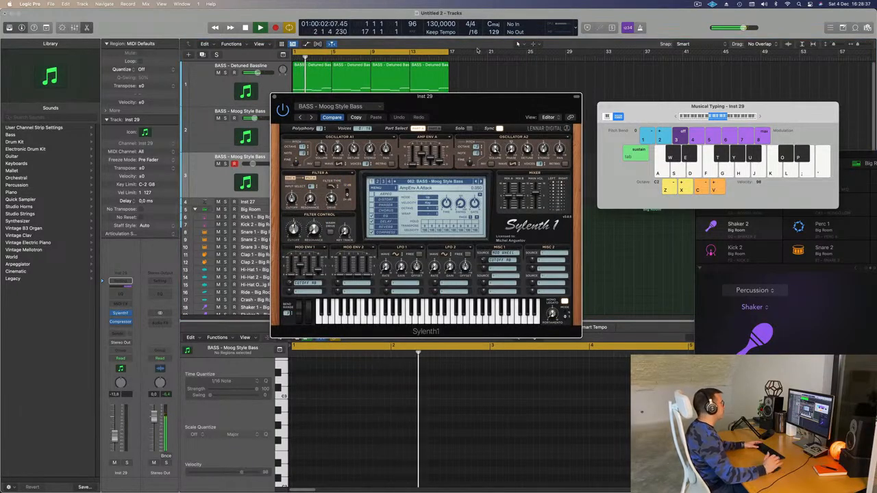
{"action": "left_click_drag", "start_coordinate": [486, 102], "coordinate": [543, 73]}
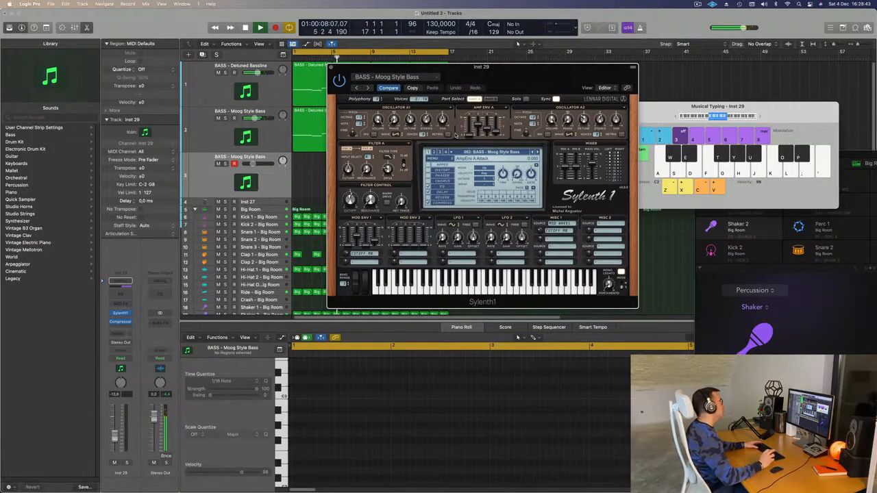
{"action": "left_click_drag", "start_coordinate": [579, 74], "coordinate": [569, 70]}
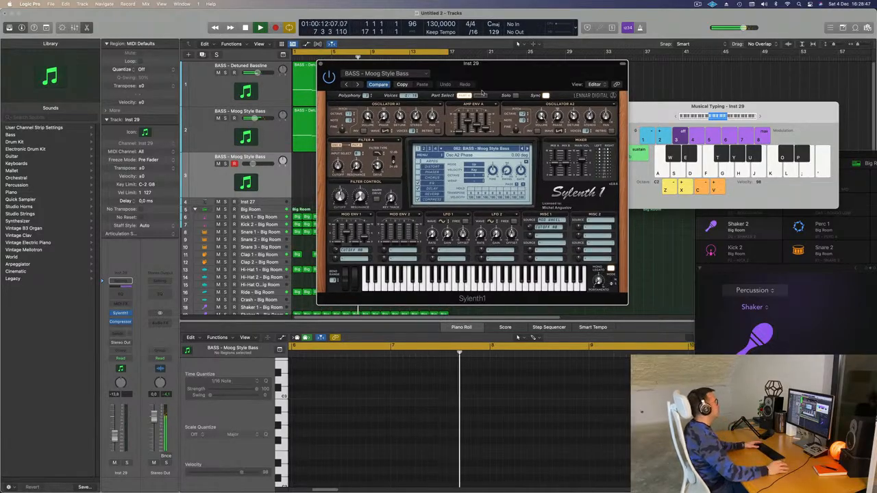
{"action": "left_click_drag", "start_coordinate": [569, 70], "coordinate": [565, 64]}
Browse the first two Sylenth1 preset banks and load LEAD - 80's Cop from the first bank on the third track
{"action": "left_click", "coordinate": [468, 142]}
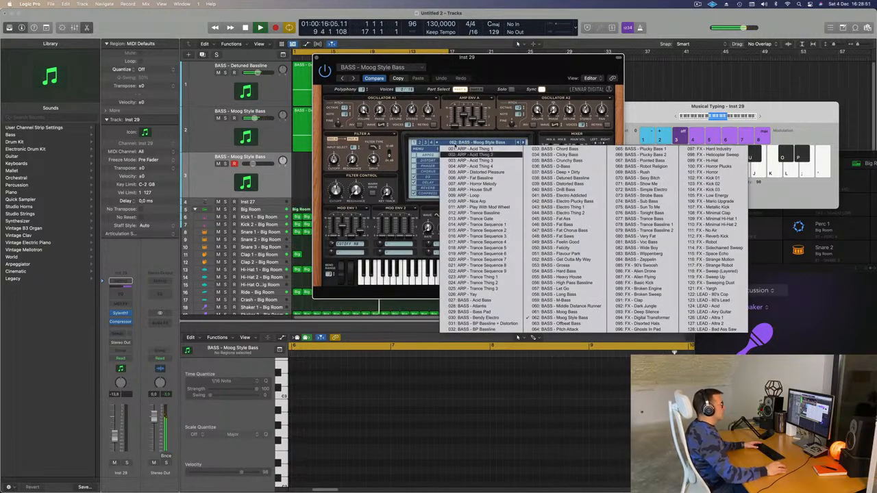
{"action": "left_click", "coordinate": [419, 143]}
{"action": "left_click", "coordinate": [458, 143]}
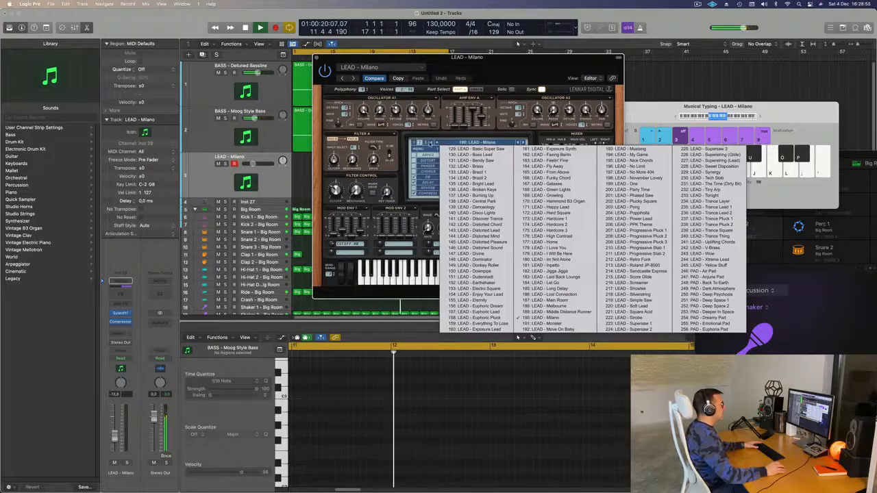
{"action": "left_click", "coordinate": [504, 142]}
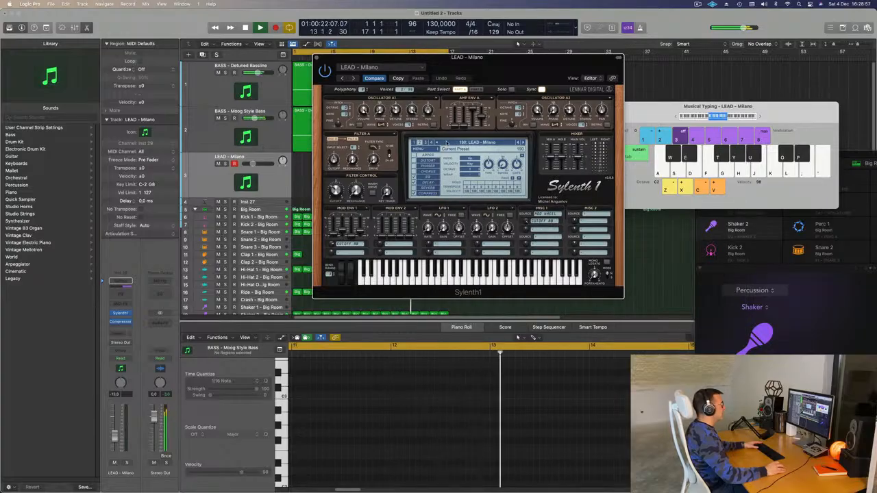
{"action": "left_click", "coordinate": [414, 143]}
{"action": "left_click", "coordinate": [468, 143]}
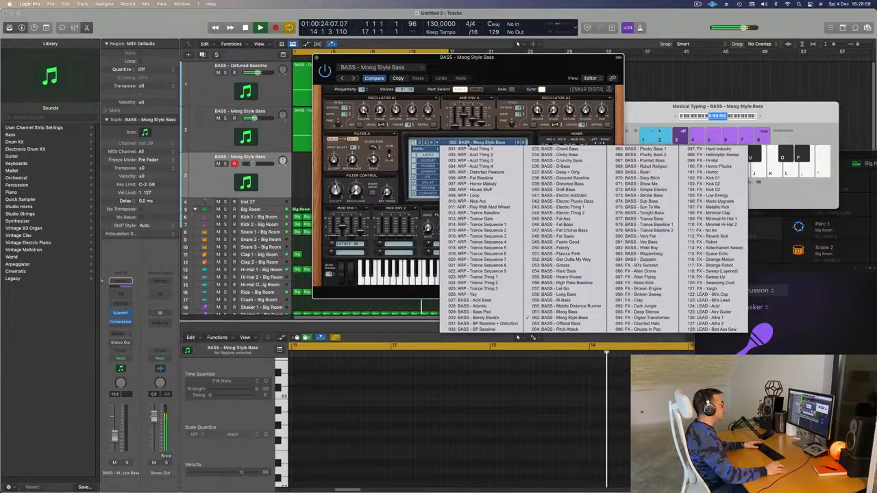
{"action": "left_click", "coordinate": [702, 294]}
Raise Musical Typing to octave C3, move the Sylenth1 window off the regions, and play test notes on the 80's Cop lead
{"action": "left_click_drag", "start_coordinate": [531, 67], "coordinate": [557, 77]}
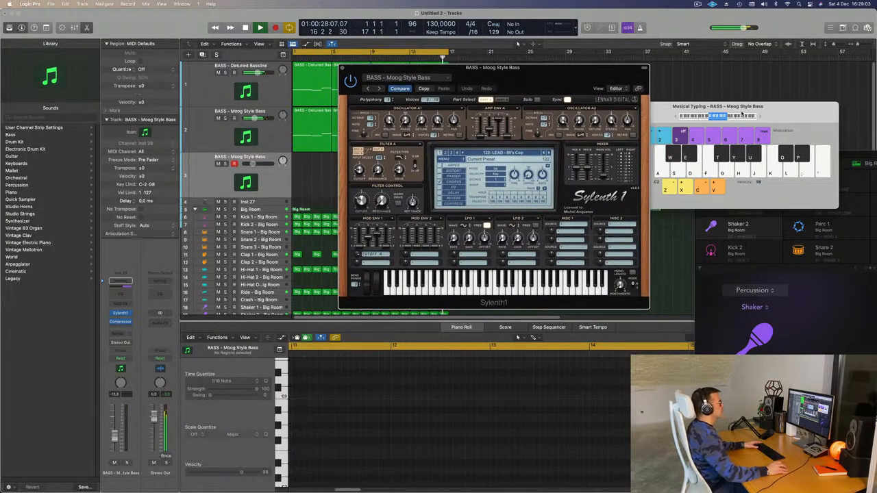
{"action": "left_click", "coordinate": [759, 118]}
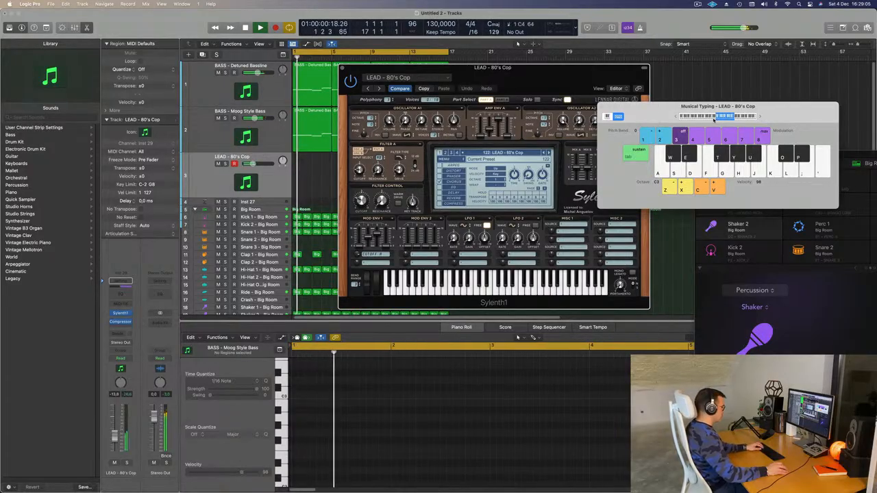
{"action": "left_click_drag", "start_coordinate": [492, 80], "coordinate": [559, 118]}
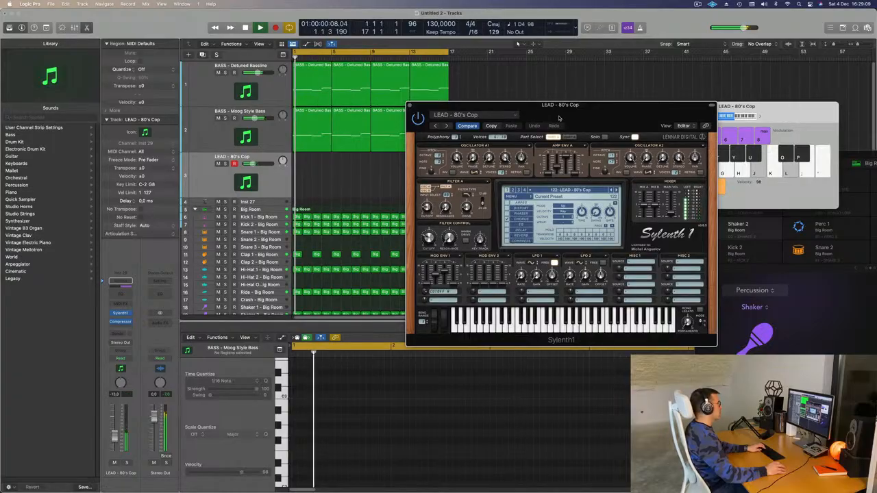
{"action": "key", "text": "k"}
{"action": "key", "text": "l"}
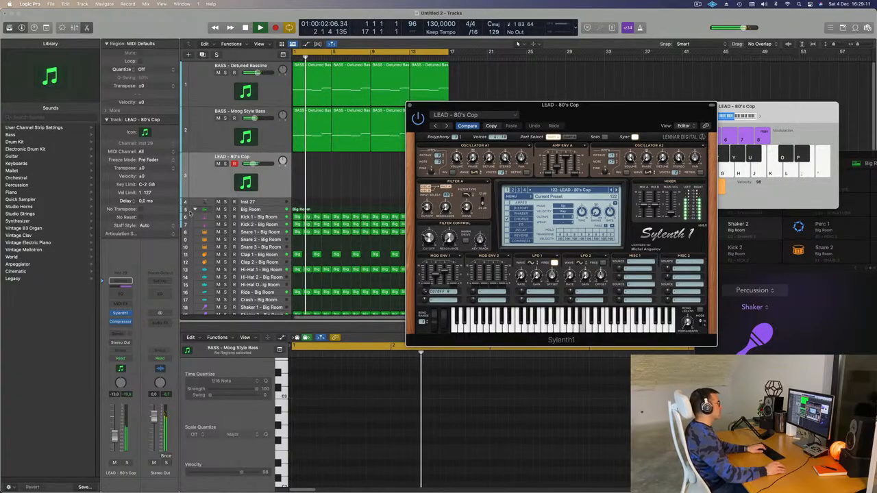
Add a send to Bus 5 on the LEAD - 80's Cop track and raise its level to about -3 dB while playing notes
{"action": "left_click", "coordinate": [104, 342]}
{"action": "key", "text": "k"}
{"action": "left_click", "coordinate": [121, 333]}
{"action": "mouse_move", "coordinate": [137, 345]}
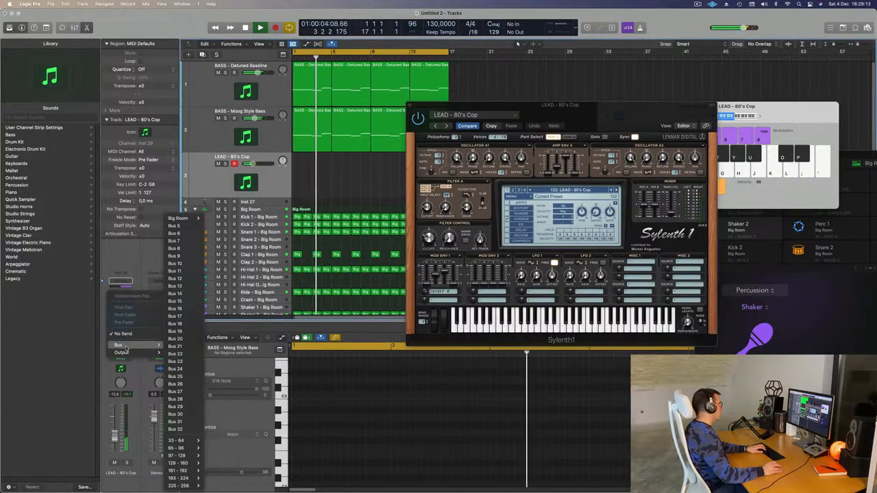
{"action": "left_click", "coordinate": [174, 226]}
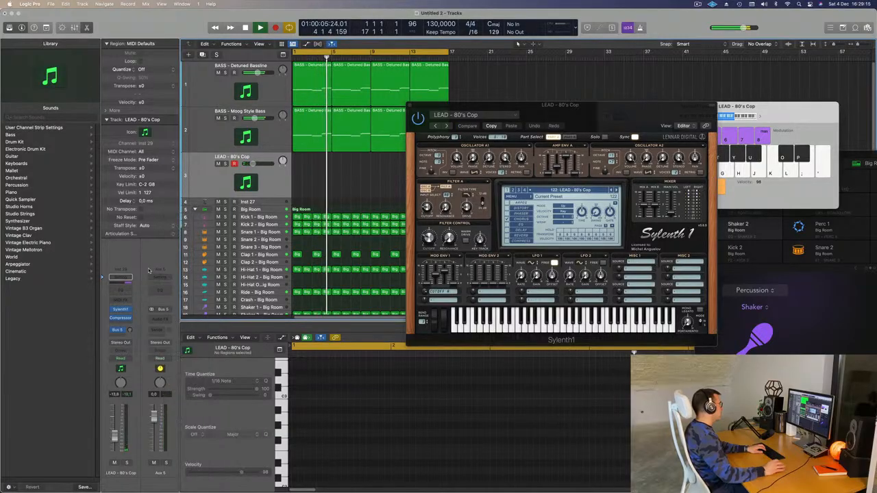
{"action": "left_click_drag", "start_coordinate": [129, 330], "coordinate": [135, 300]}
{"action": "key", "text": "j"}
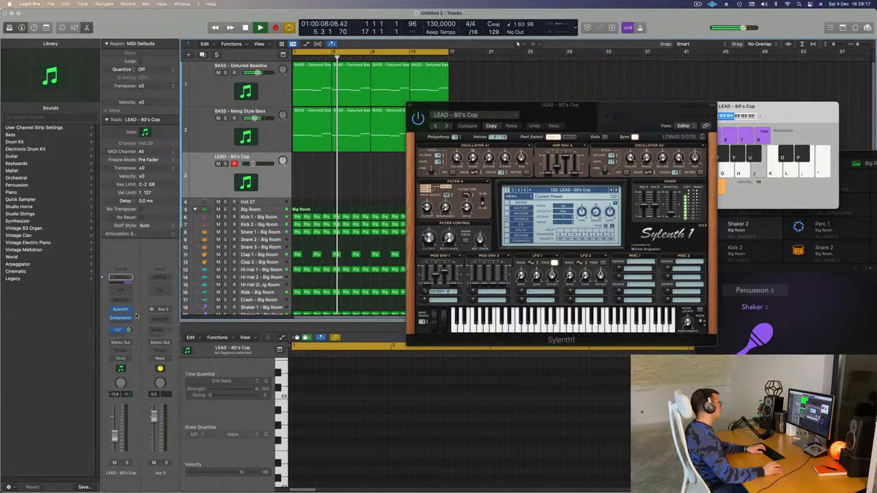
Insert a stereo SilverVerb on the Aux 5 channel, load its grandiose preset, and close the plug-in window
{"action": "key", "text": "k"}
{"action": "key", "text": "l"}
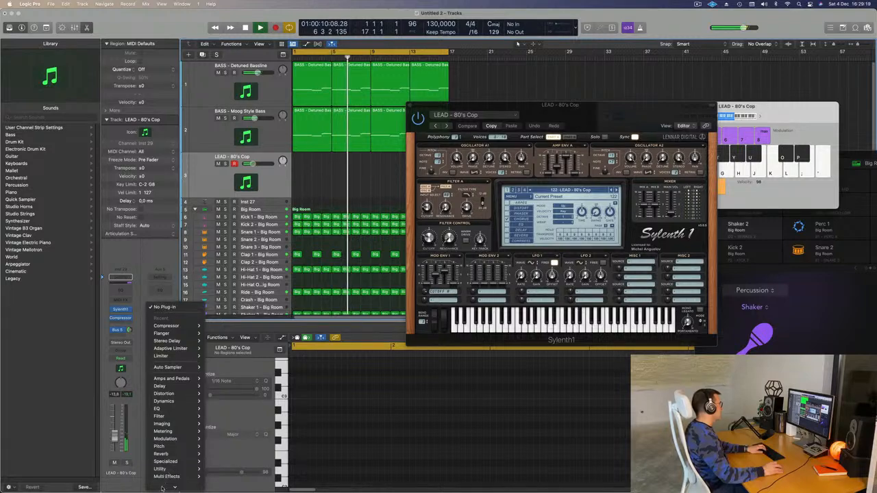
{"action": "mouse_move", "coordinate": [172, 454]}
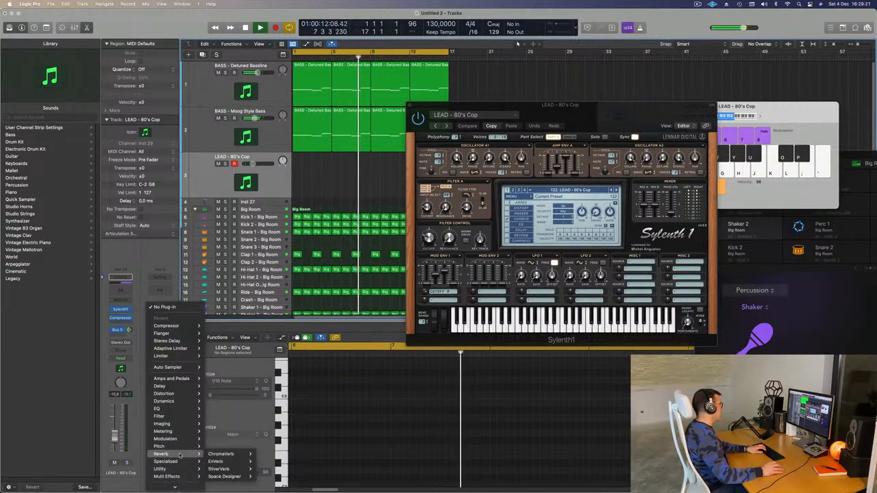
{"action": "mouse_move", "coordinate": [222, 469]}
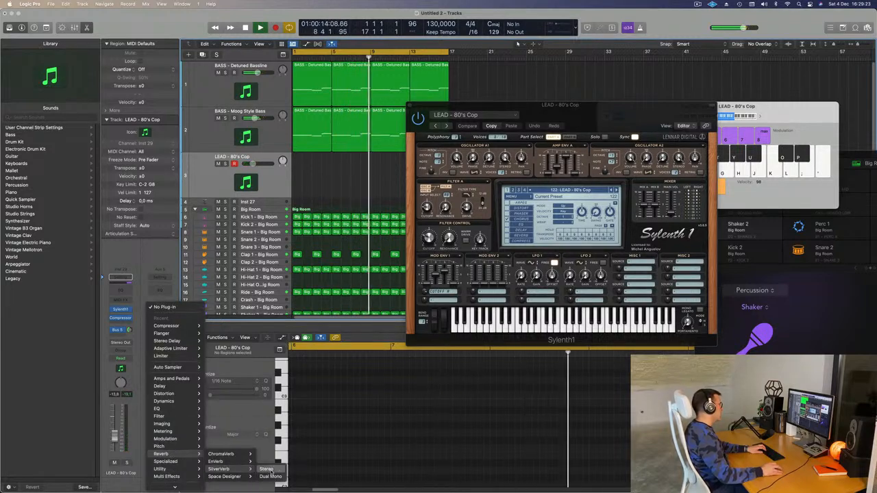
{"action": "left_click", "coordinate": [274, 469]}
{"action": "left_click", "coordinate": [323, 107]}
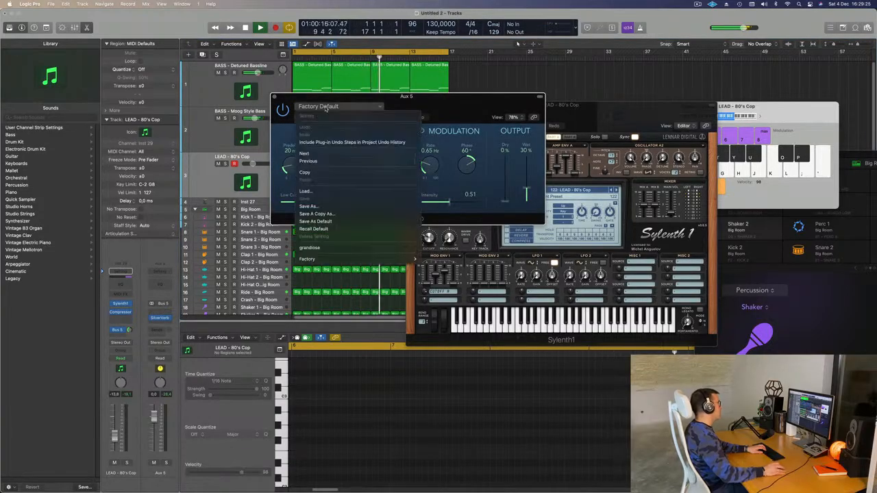
{"action": "left_click", "coordinate": [322, 247]}
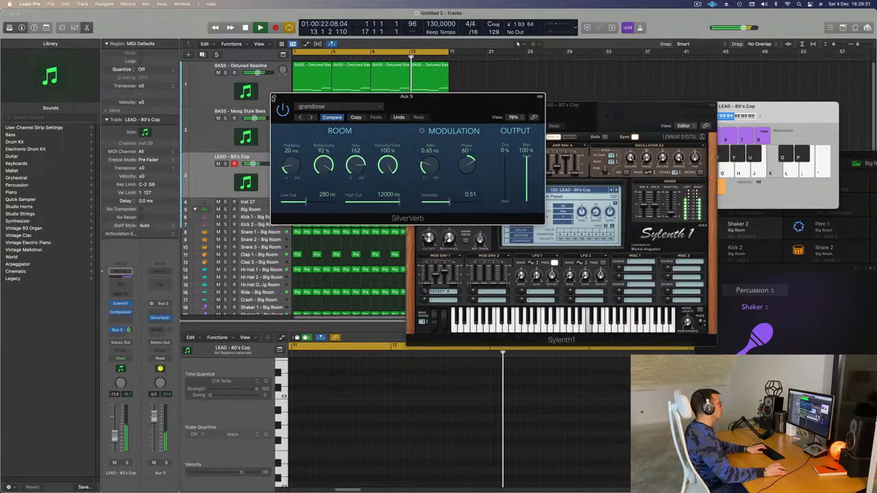
{"action": "left_click", "coordinate": [274, 97]}
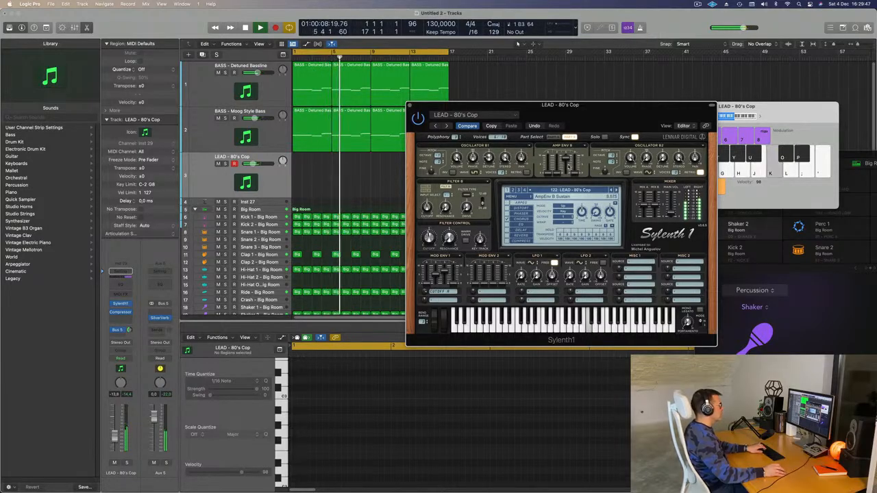
Audition the Sylenth1 lead presets following 80's Cop during playback and load LEAD - Brass on the third track
{"action": "left_click", "coordinate": [616, 190]}
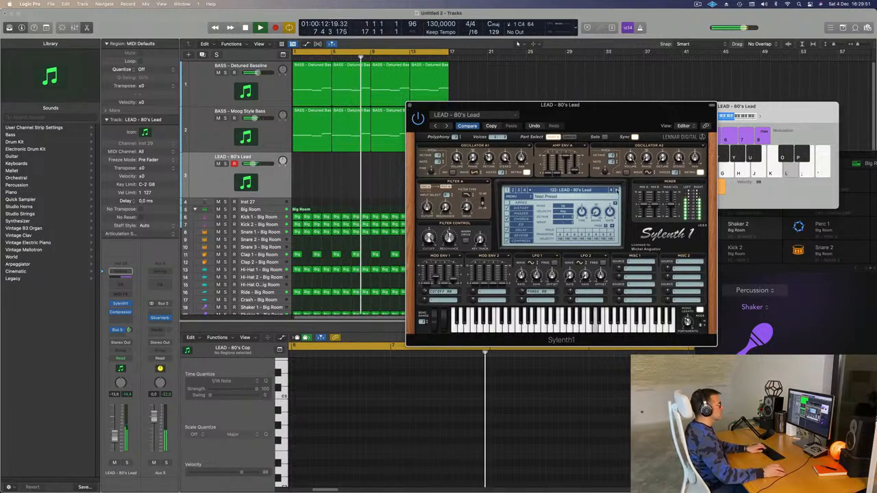
{"action": "left_click", "coordinate": [616, 191]}
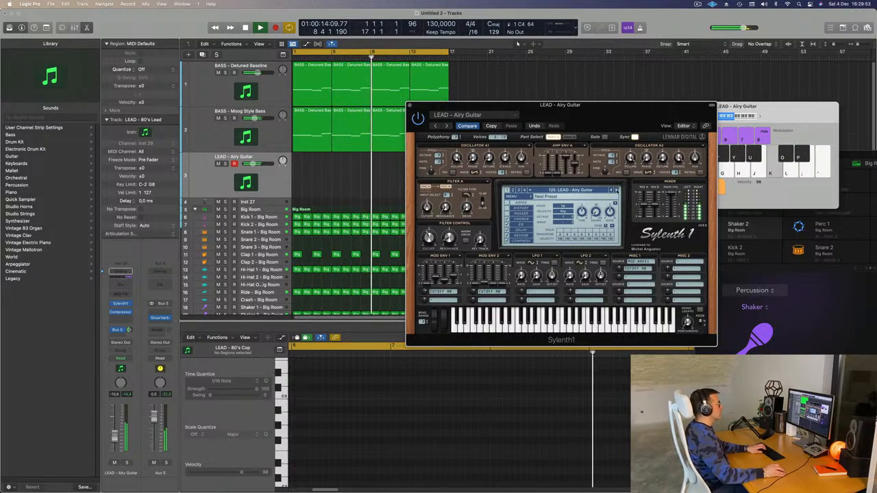
{"action": "left_click", "coordinate": [616, 190]}
{"action": "left_click", "coordinate": [616, 190]}
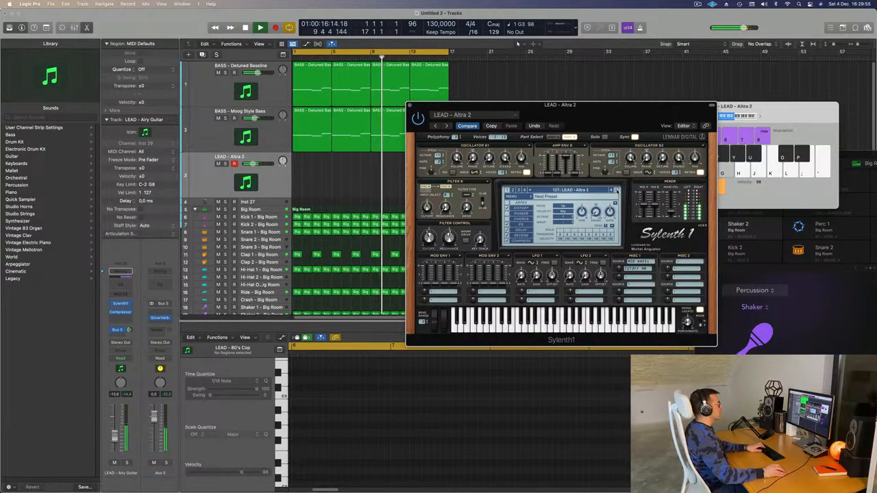
{"action": "left_click", "coordinate": [616, 190]}
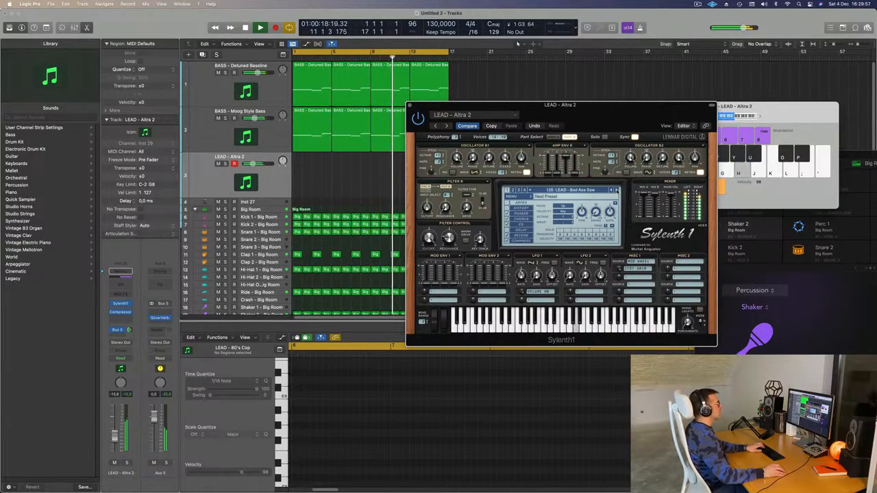
{"action": "left_click", "coordinate": [616, 191]}
{"action": "left_click", "coordinate": [616, 191]}
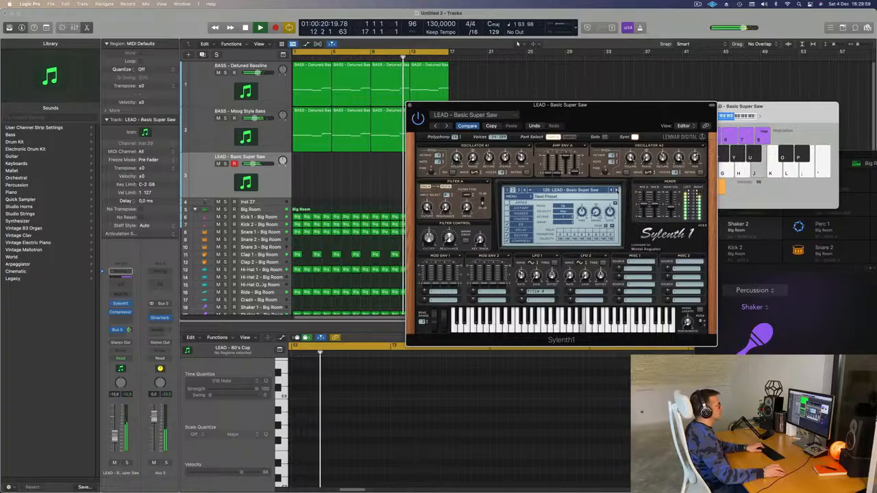
{"action": "left_click", "coordinate": [616, 191]}
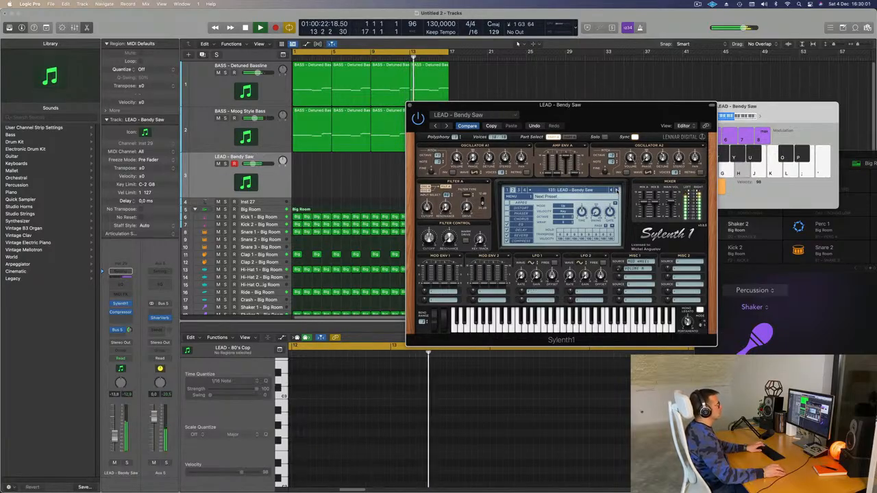
{"action": "left_click", "coordinate": [616, 190]}
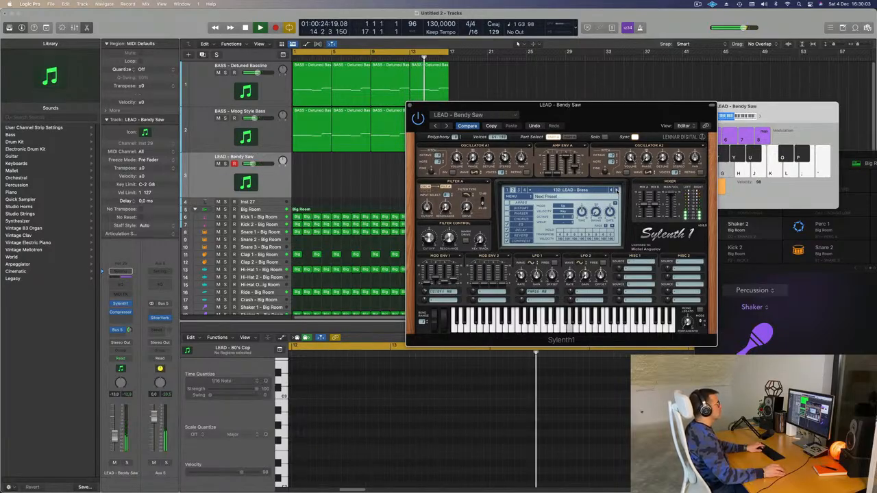
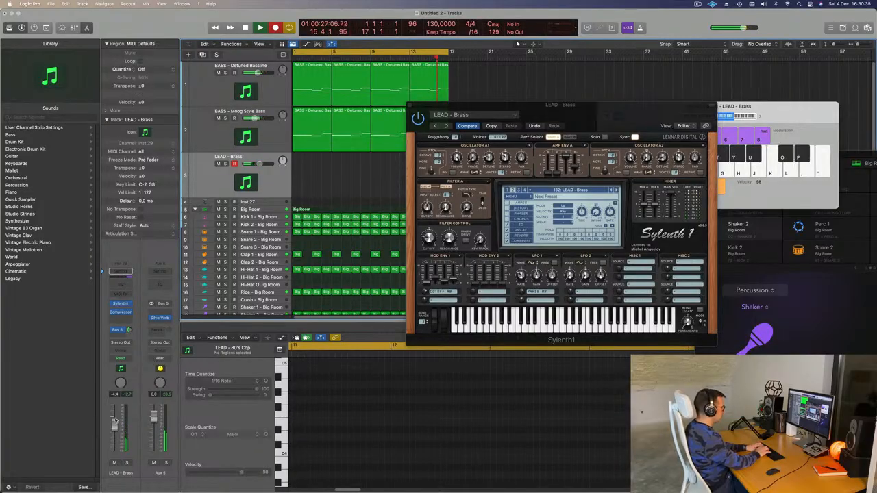
Record a descending lead melody on the LEAD - Brass track with Musical Typing, repeating it through bar 8, and stop recording
{"action": "key", "text": "apostrophe"}
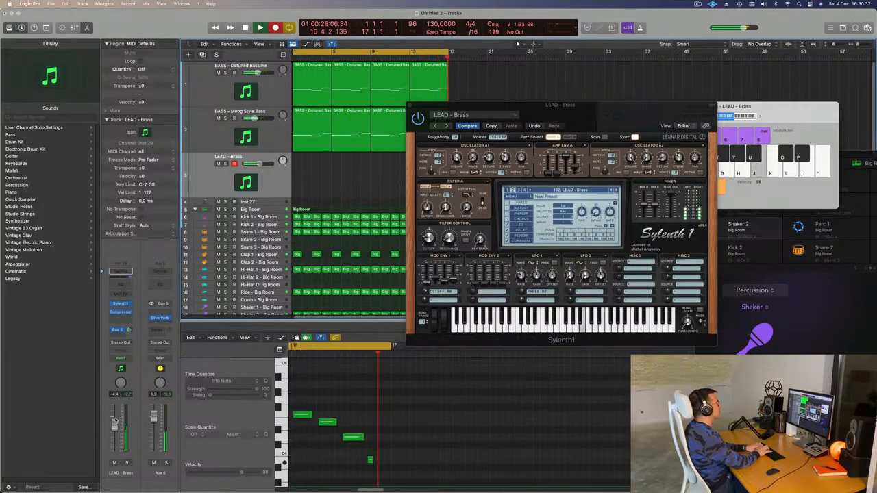
{"action": "key", "text": "apostrophe"}
{"action": "key", "text": "semicolon"}
{"action": "key", "text": "l"}
{"action": "key", "text": "j"}
{"action": "key", "text": "apostrophe"}
{"action": "key", "text": "j"}
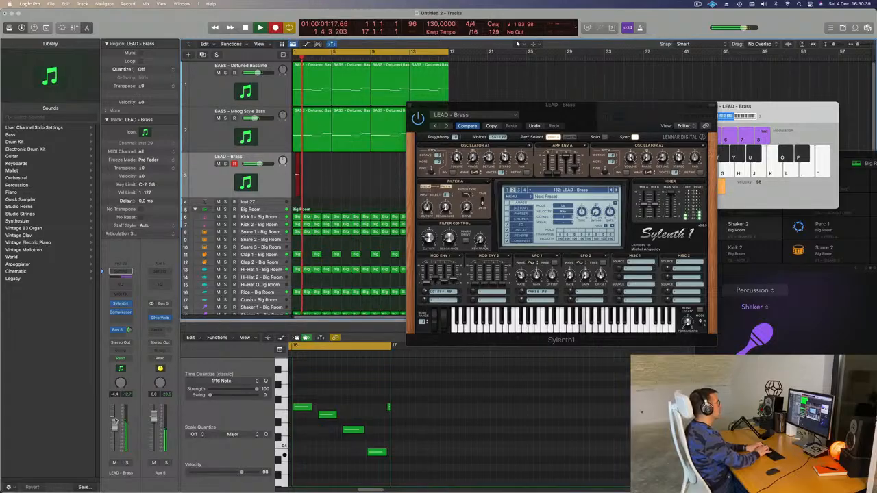
{"action": "key", "text": "apostrophe"}
{"action": "key", "text": "semicolon"}
{"action": "key", "text": "l"}
{"action": "key", "text": "j"}
{"action": "key", "text": "apostrophe"}
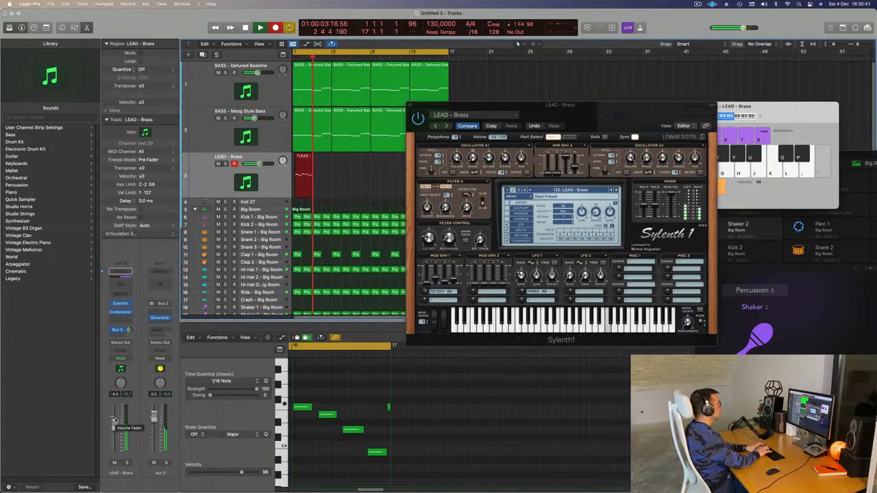
{"action": "key", "text": "l"}
{"action": "key", "text": "j"}
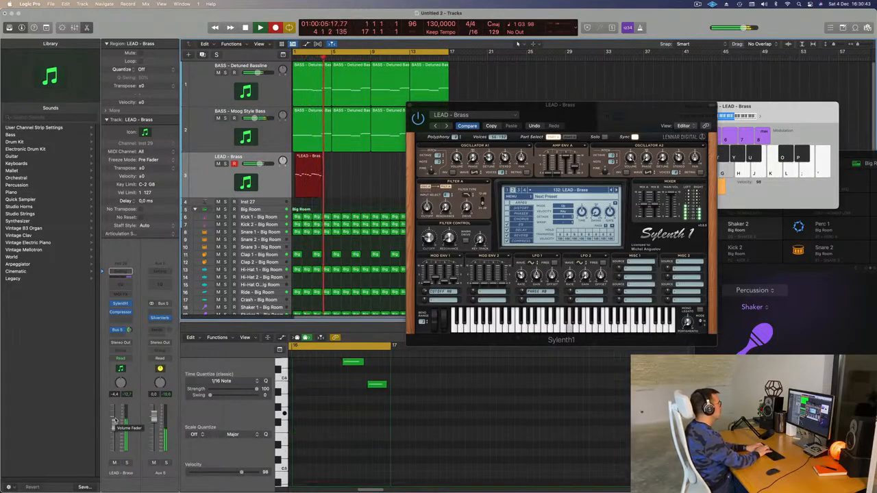
{"action": "key", "text": "g"}
{"action": "key", "text": "semicolon"}
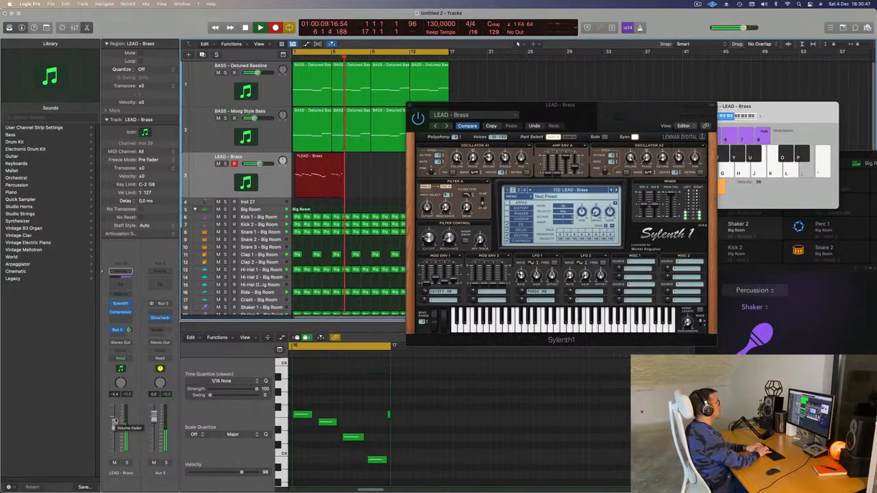
{"action": "key", "text": "apostrophe"}
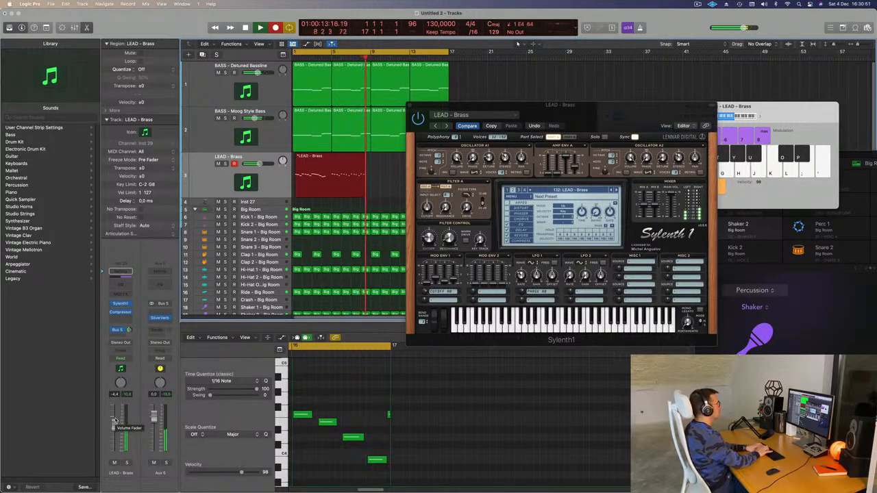
{"action": "key", "text": "space"}
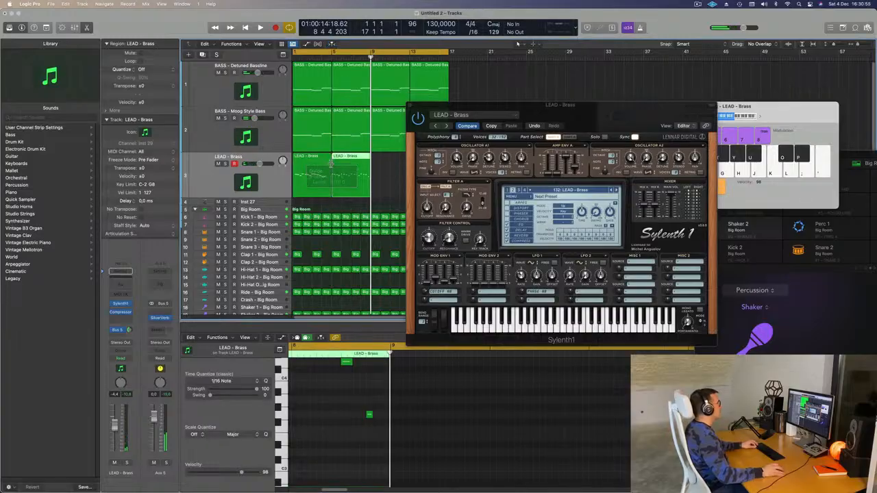
Keep the second four-bar take as the LEAD - Brass region at bar 1 and delete the short leftover region at bar 16
{"action": "left_click_drag", "start_coordinate": [294, 158], "coordinate": [316, 156]}
{"action": "left_click_drag", "start_coordinate": [501, 106], "coordinate": [640, 107]}
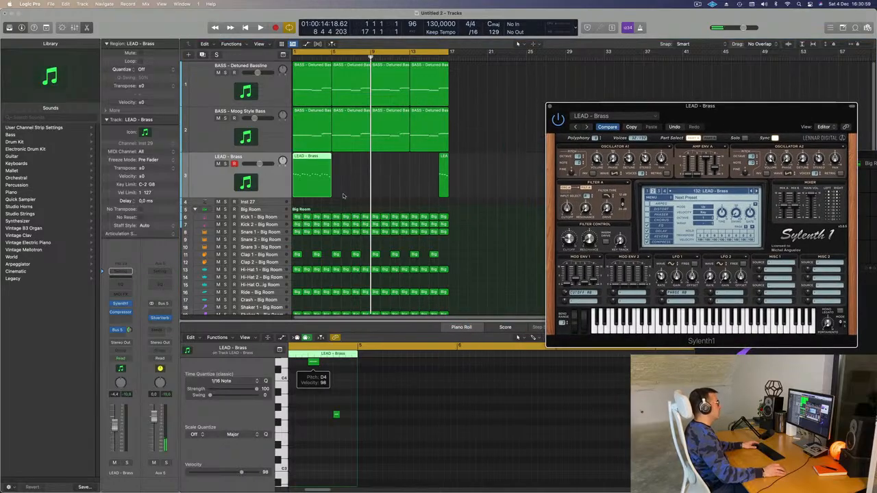
{"action": "left_click", "coordinate": [444, 174]}
{"action": "key", "text": "Delete"}
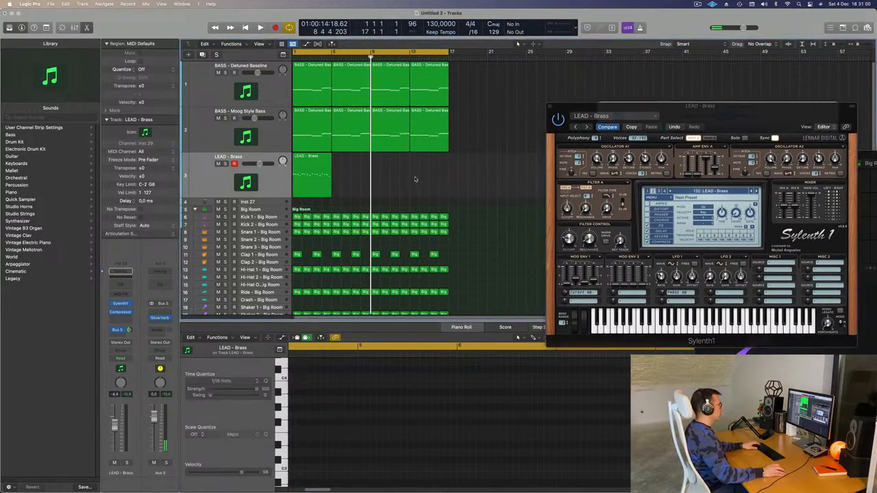
Check the four-bar lead region's notes in the Piano Roll while playing it from the start
{"action": "left_click", "coordinate": [302, 175]}
{"action": "scroll", "coordinate": [349, 437], "scroll_direction": "up", "scroll_amount": 3}
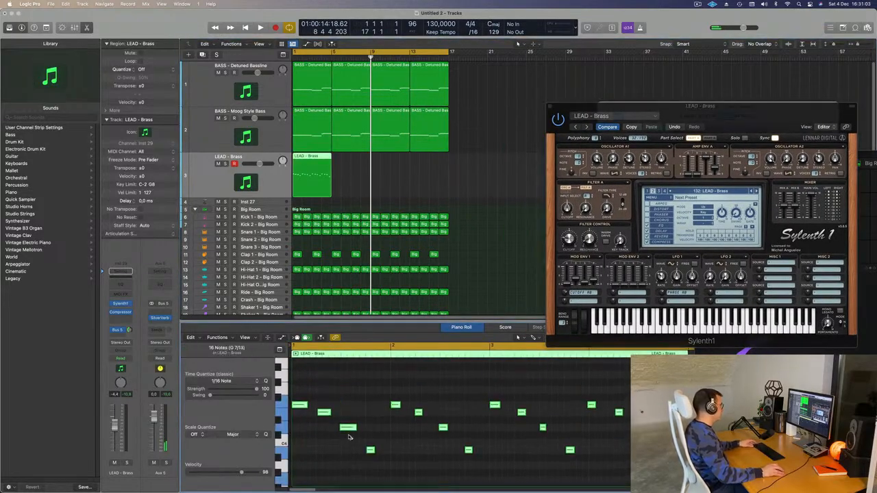
{"action": "scroll", "coordinate": [349, 437], "scroll_direction": "up", "scroll_amount": 1}
{"action": "key", "text": "Return"}
{"action": "key", "text": "space"}
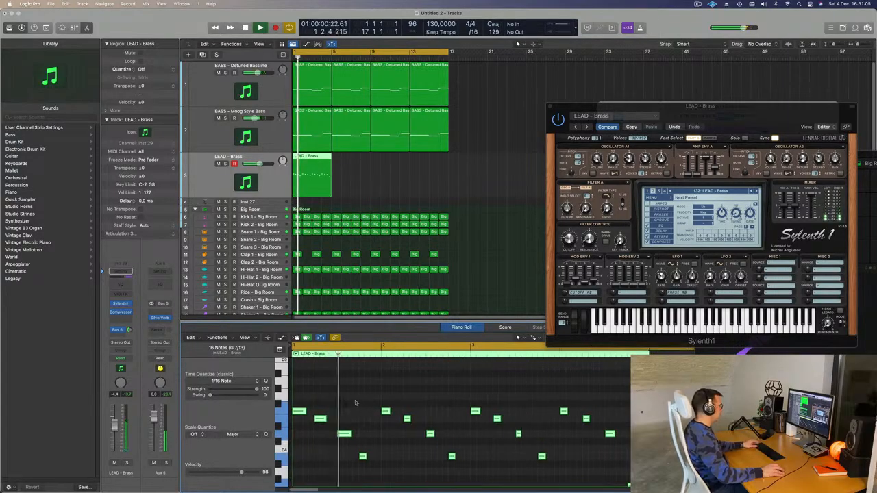
{"action": "left_click_drag", "start_coordinate": [584, 107], "coordinate": [475, 114]}
{"action": "key", "text": "space"}
Repeat the four-bar LEAD - Brass region three times so it fills all 16 bars
{"action": "left_click", "coordinate": [383, 172]}
{"action": "left_click", "coordinate": [312, 183]}
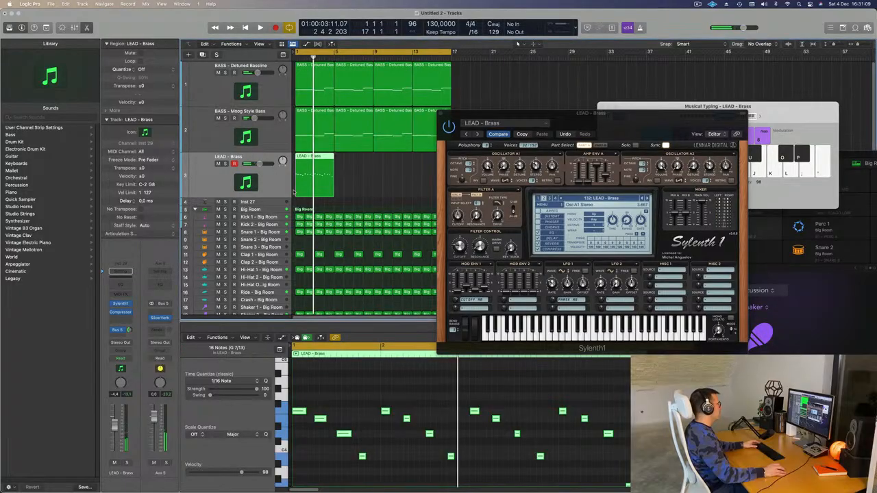
{"action": "key", "text": "super+r"}
{"action": "key", "text": "super+r"}
{"action": "key", "text": "super+r"}
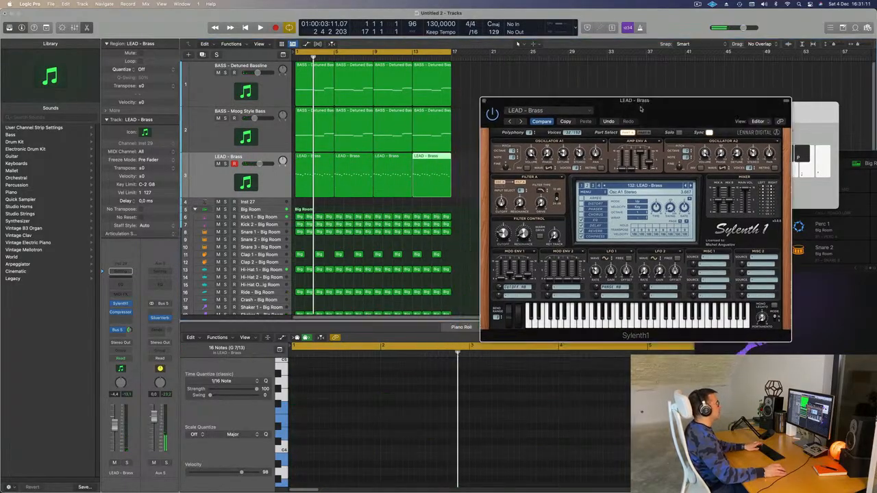
Lower the LEAD - Brass channel volume to -9.2 dB while playing the arrangement
{"action": "key", "text": "space"}
{"action": "left_click", "coordinate": [277, 178]}
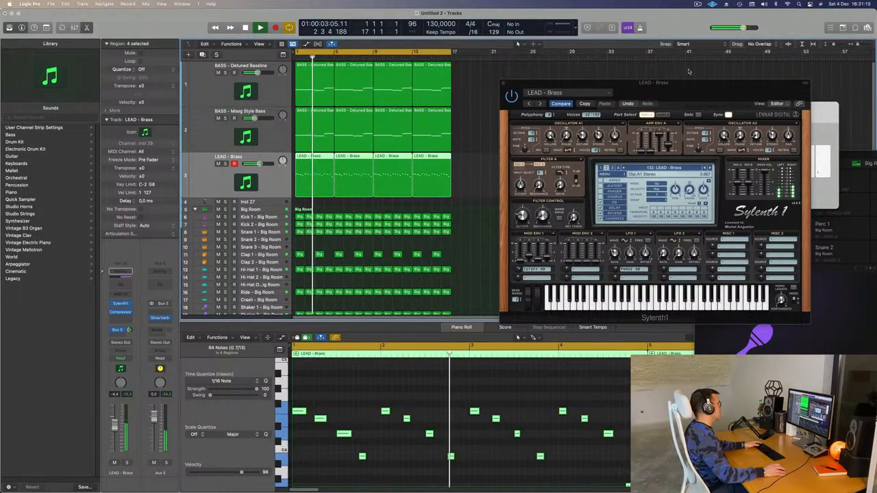
{"action": "left_click_drag", "start_coordinate": [692, 94], "coordinate": [513, 147]}
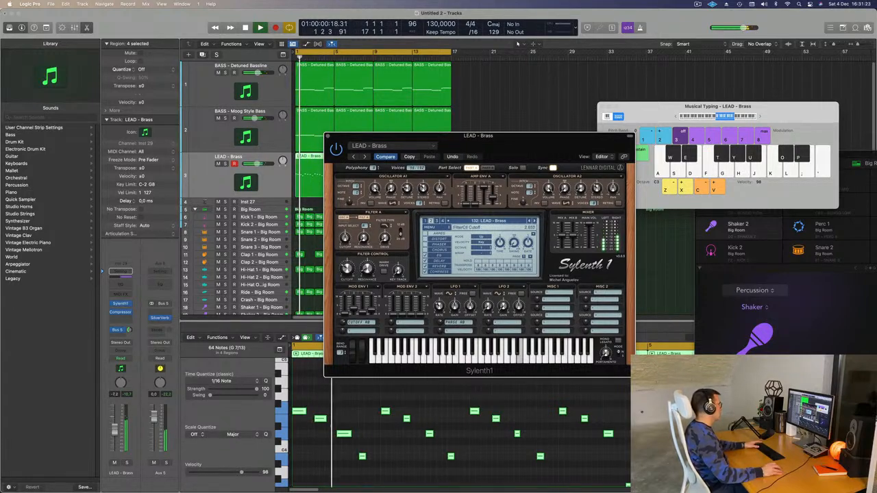
{"action": "left_click_drag", "start_coordinate": [114, 432], "coordinate": [114, 432]}
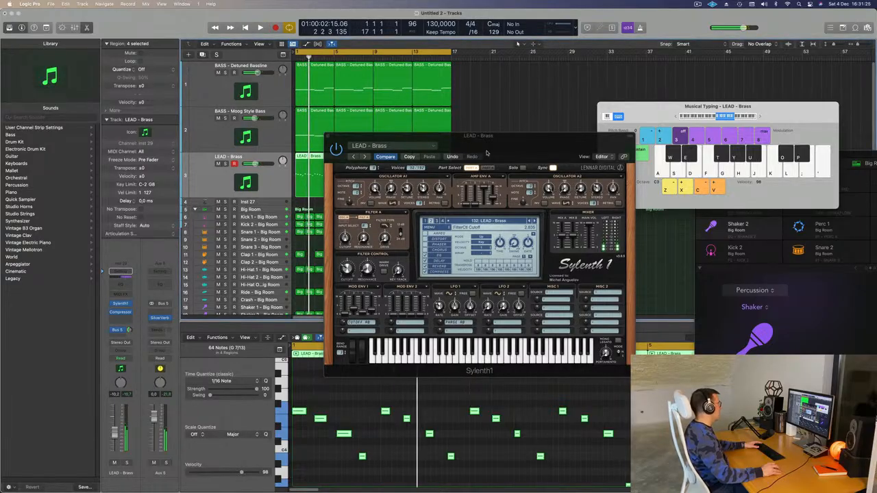
{"action": "key", "text": "space"}
{"action": "left_click_drag", "start_coordinate": [487, 152], "coordinate": [505, 122]}
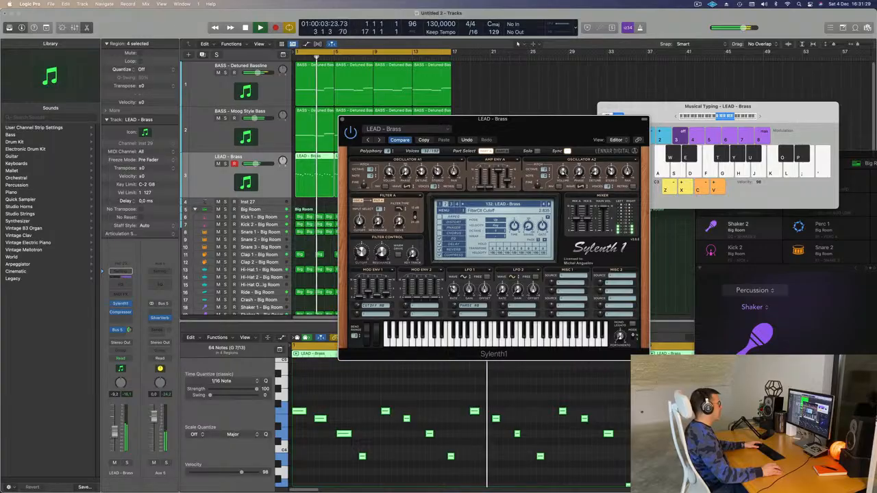
{"action": "left_click", "coordinate": [142, 413]}
Move the Sylenth1 window off the regions and add a second send to Bus 6 on the LEAD - Brass channel
{"action": "left_click_drag", "start_coordinate": [534, 127], "coordinate": [634, 35]}
{"action": "key", "text": "space"}
{"action": "key", "text": "space"}
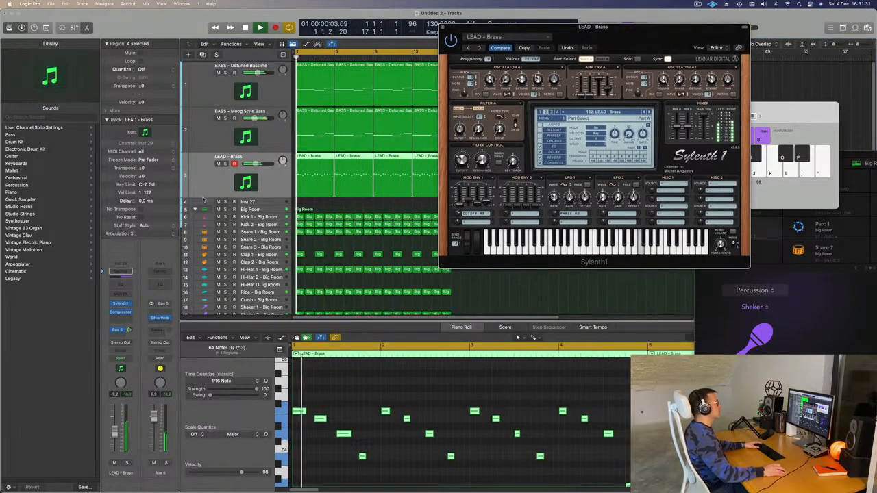
{"action": "left_click", "coordinate": [119, 334]}
{"action": "mouse_move", "coordinate": [118, 347]}
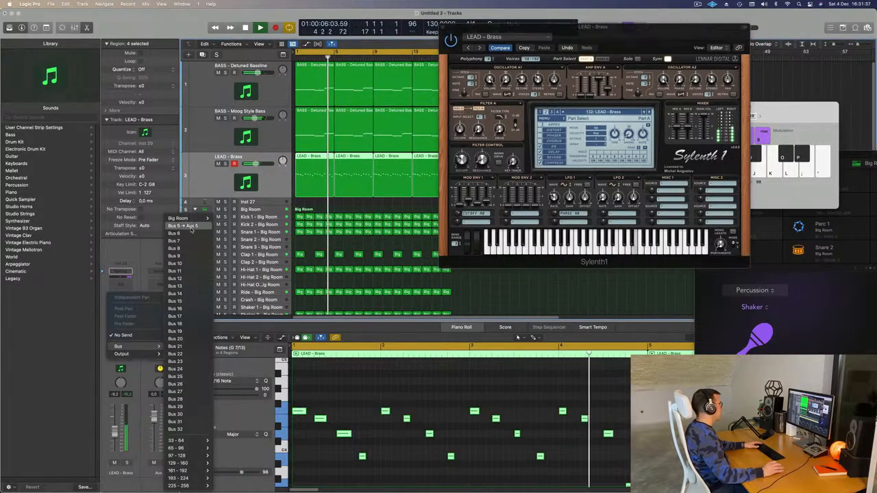
{"action": "left_click", "coordinate": [175, 233]}
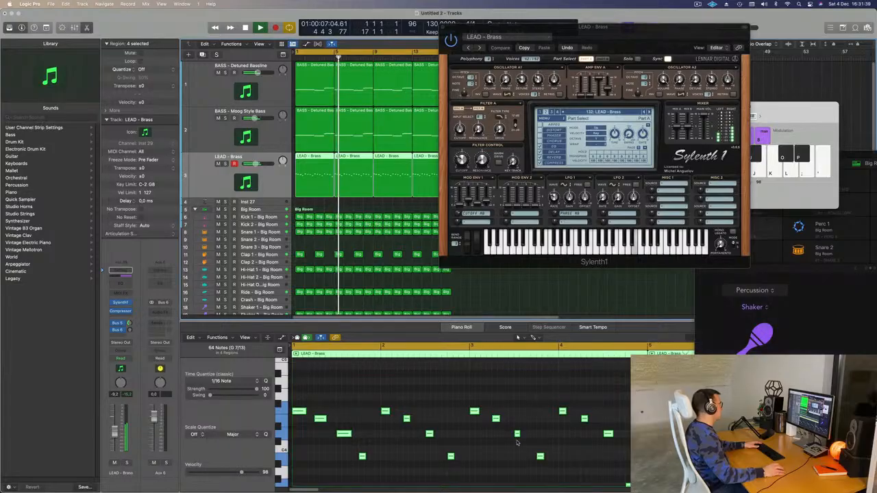
Raise the low last note of bar 4 in the first lead region to B3 and play from the start
{"action": "scroll", "coordinate": [521, 421], "scroll_direction": "down", "scroll_amount": 2}
{"action": "scroll", "coordinate": [519, 431], "scroll_direction": "down", "scroll_amount": 4}
{"action": "scroll", "coordinate": [521, 432], "scroll_direction": "down", "scroll_amount": 1}
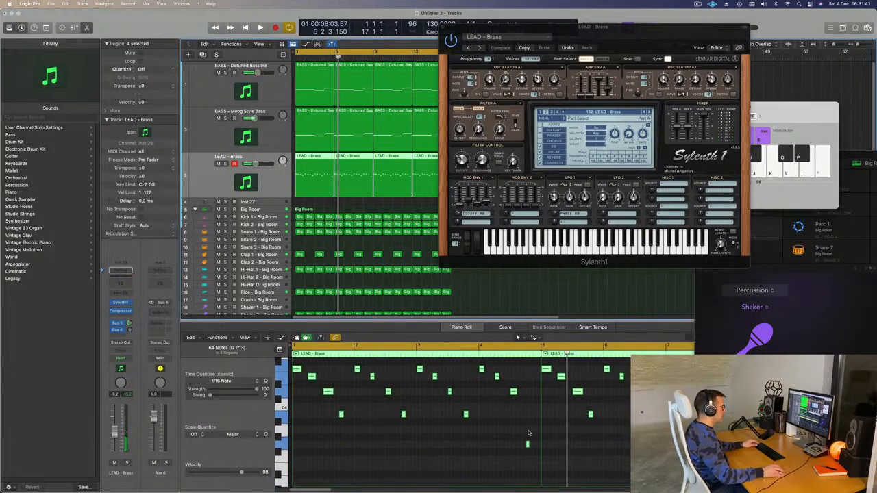
{"action": "left_click", "coordinate": [526, 465]}
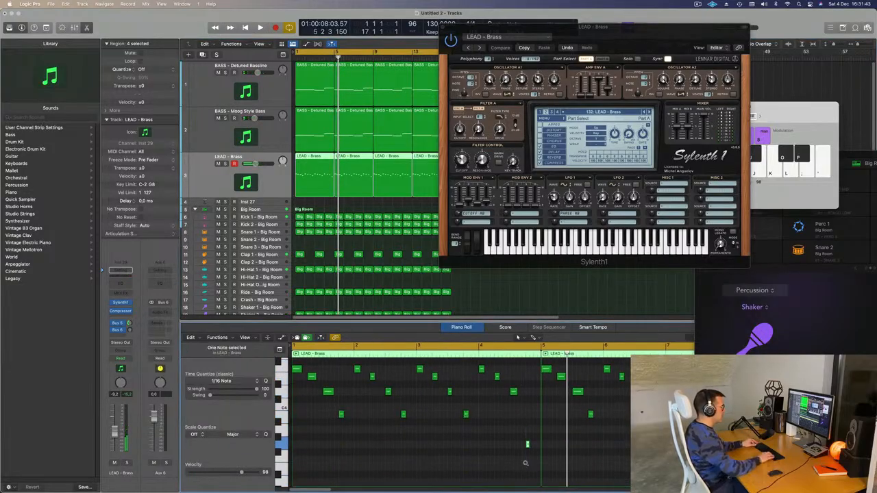
{"action": "key", "text": "Return"}
{"action": "key", "text": "space"}
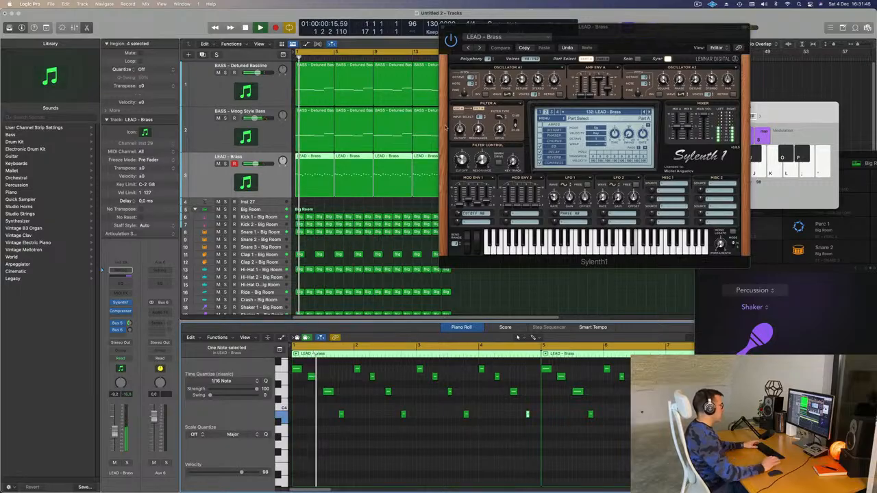
Delete the three outdated LEAD - Brass copies from bar 5 onward and repeat the corrected first region three times through bar 16
{"action": "left_click_drag", "start_coordinate": [589, 33], "coordinate": [803, 42]}
{"action": "left_click_drag", "start_coordinate": [458, 167], "coordinate": [351, 187]}
{"action": "key", "text": "Delete"}
{"action": "left_click", "coordinate": [284, 187]}
{"action": "key", "text": "Return"}
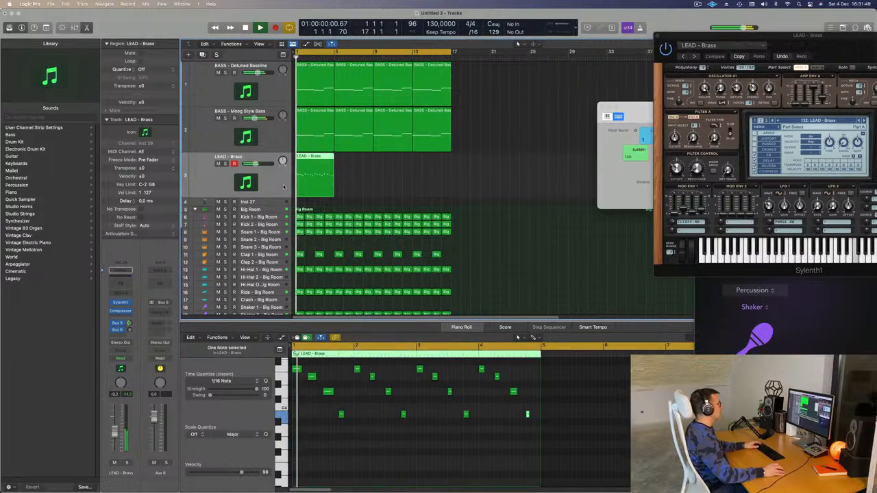
{"action": "key", "text": "super+r"}
{"action": "key", "text": "super+r"}
{"action": "key", "text": "super+r"}
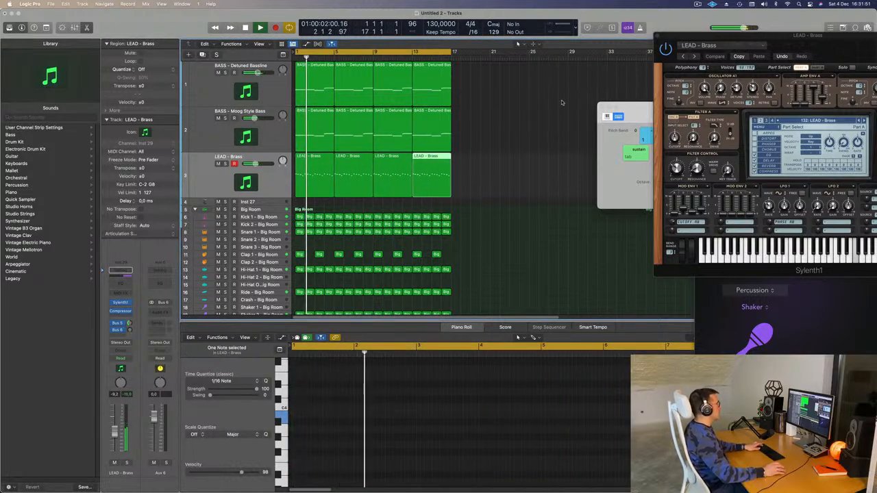
Play the arrangement, briefly solo the LEAD - Brass channel to check its sound, and restart from bar 1
{"action": "left_click_drag", "start_coordinate": [790, 44], "coordinate": [649, 109]}
{"action": "key", "text": "space"}
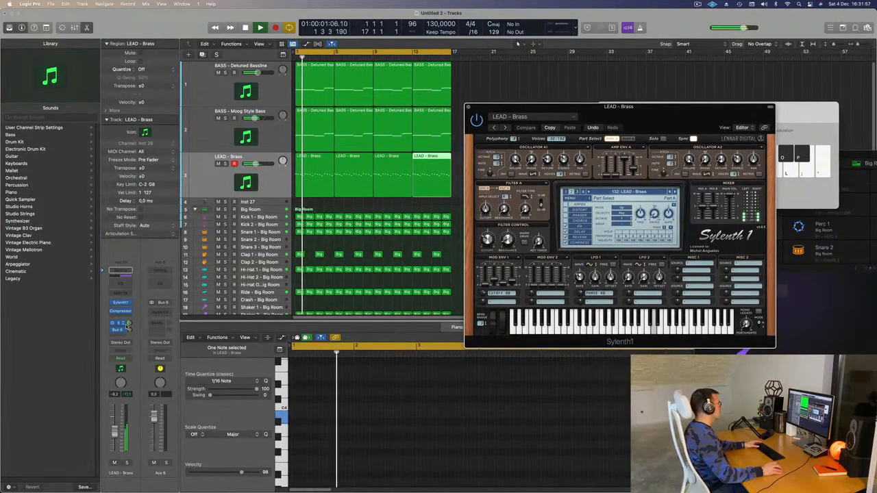
{"action": "left_click", "coordinate": [126, 464]}
{"action": "left_click", "coordinate": [126, 464]}
{"action": "key", "text": "Return"}
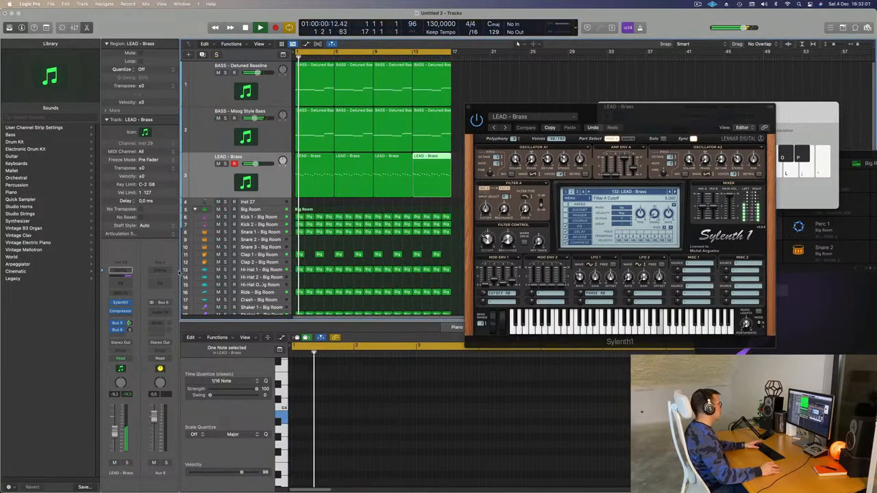
Insert the Delay Designer effect on the Aux 6 channel fed by Bus 6
{"action": "left_click", "coordinate": [122, 330]}
{"action": "key", "text": "Escape"}
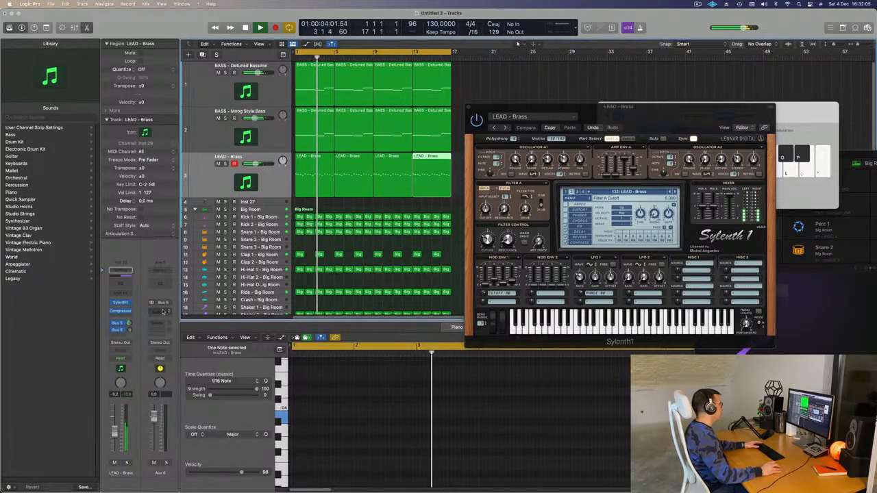
{"action": "left_click", "coordinate": [163, 311]}
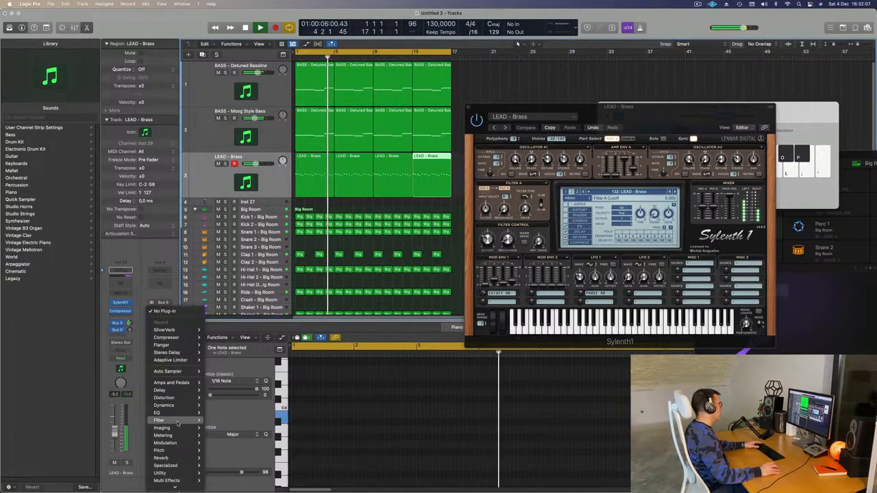
{"action": "mouse_move", "coordinate": [177, 423]}
{"action": "mouse_move", "coordinate": [168, 390]}
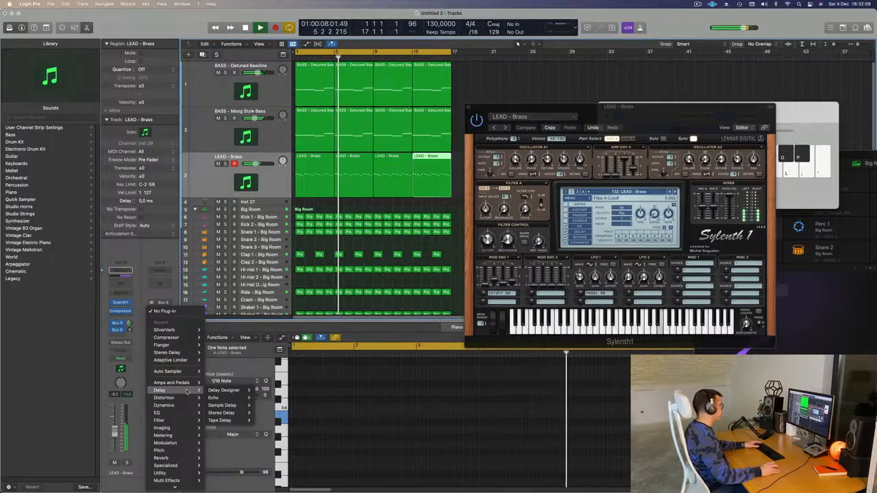
{"action": "left_click", "coordinate": [269, 397]}
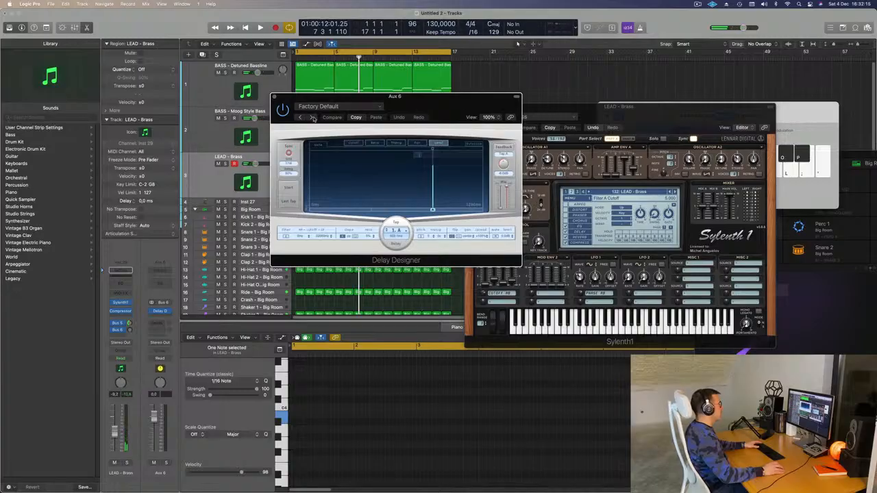
Try Delay Designer's 1/16 Slow Pan preset with the LEAD - Brass Bus 6 send raised, playing the track from the start
{"action": "left_click", "coordinate": [350, 108]}
{"action": "mouse_move", "coordinate": [349, 251]}
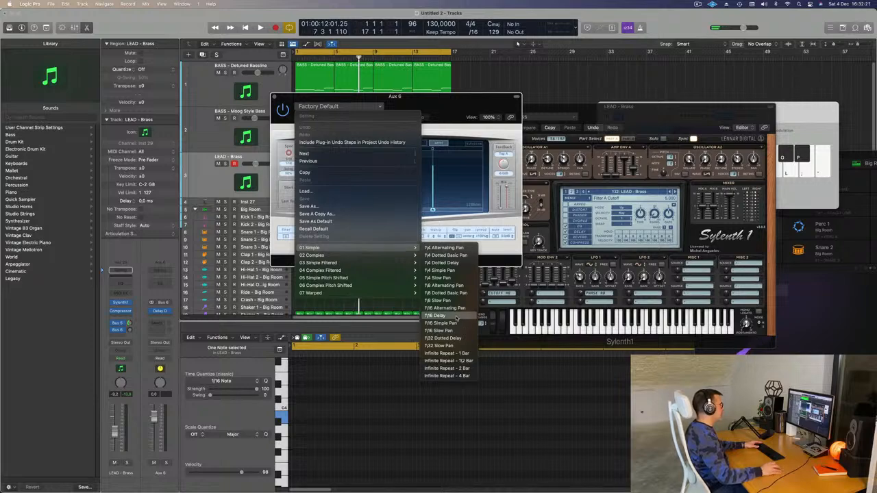
{"action": "left_click", "coordinate": [440, 331]}
{"action": "left_click_drag", "start_coordinate": [432, 102], "coordinate": [601, 107]}
{"action": "key", "text": "space"}
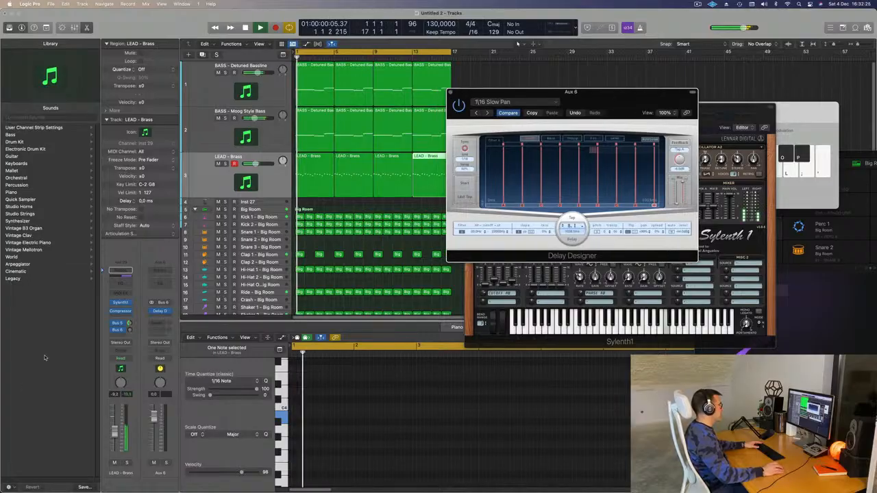
{"action": "left_click", "coordinate": [130, 331]}
{"action": "key", "text": "space"}
{"action": "key", "text": "space"}
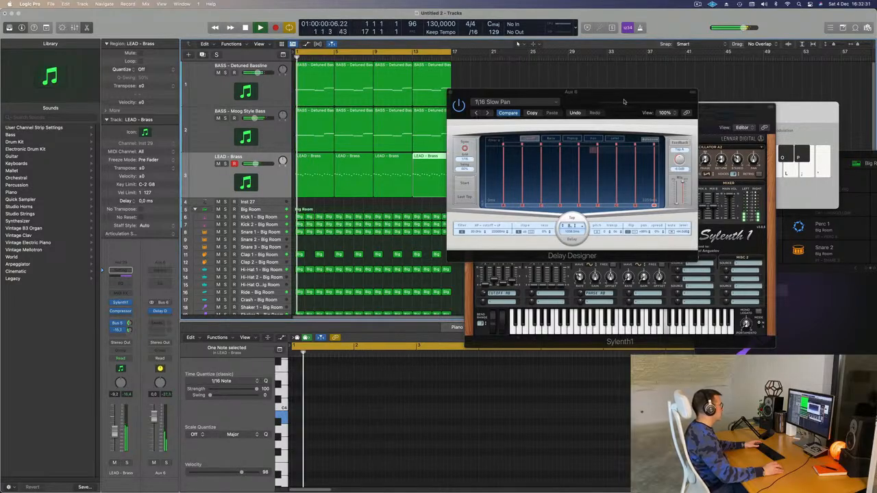
Load Delay Designer's 1/8 Slow Pan preset and set the LEAD - Brass Bus 6 send to about -12.8 dB during playback
{"action": "left_click", "coordinate": [522, 101]}
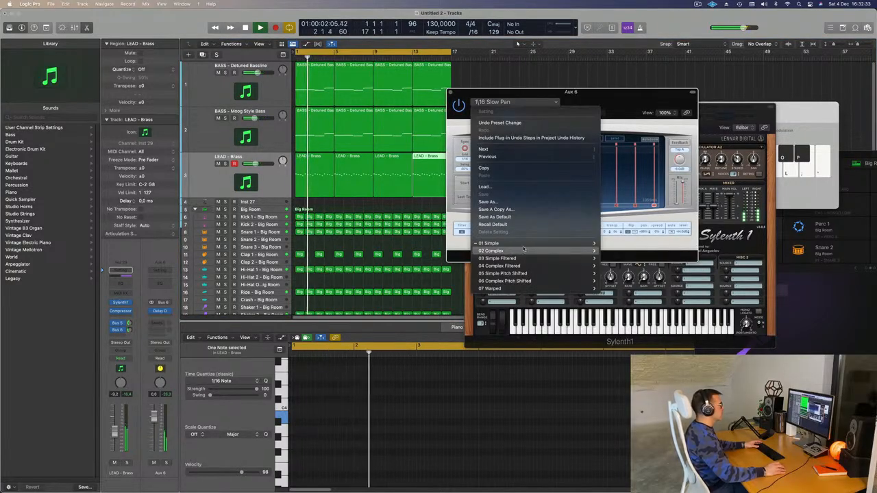
{"action": "mouse_move", "coordinate": [534, 243]}
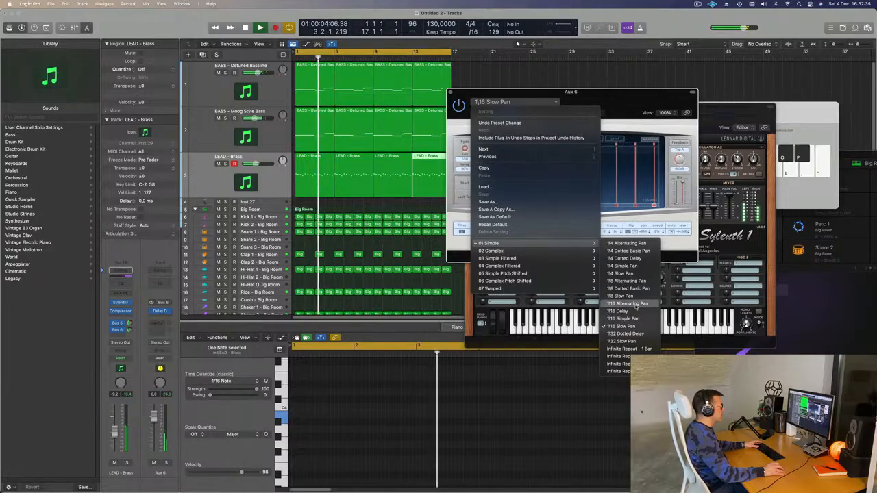
{"action": "left_click", "coordinate": [622, 296]}
{"action": "left_click_drag", "start_coordinate": [626, 101], "coordinate": [581, 115]}
{"action": "key", "text": "space"}
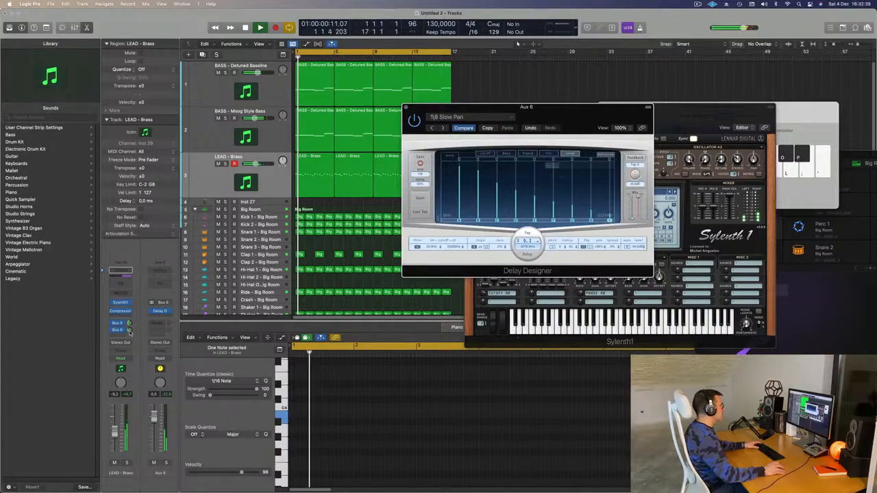
{"action": "left_click", "coordinate": [128, 330]}
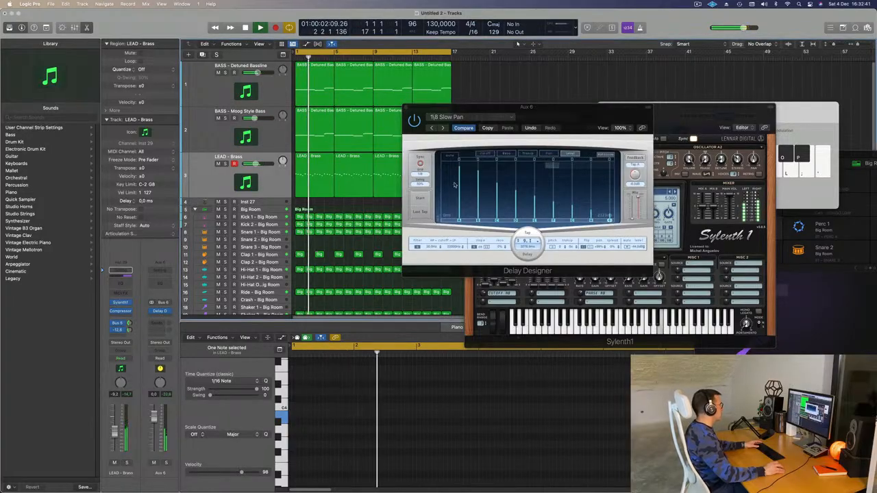
Close the Delay Designer and Sylenth1 windows and select all four LEAD - Brass regions
{"action": "left_click_drag", "start_coordinate": [408, 108], "coordinate": [278, 162]}
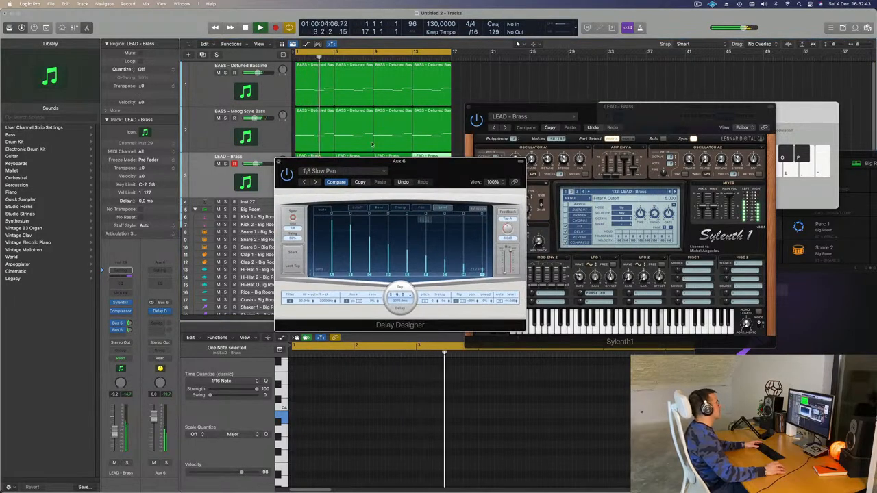
{"action": "left_click", "coordinate": [278, 162]}
{"action": "left_click_drag", "start_coordinate": [468, 108], "coordinate": [370, 121]}
{"action": "left_click", "coordinate": [370, 120]}
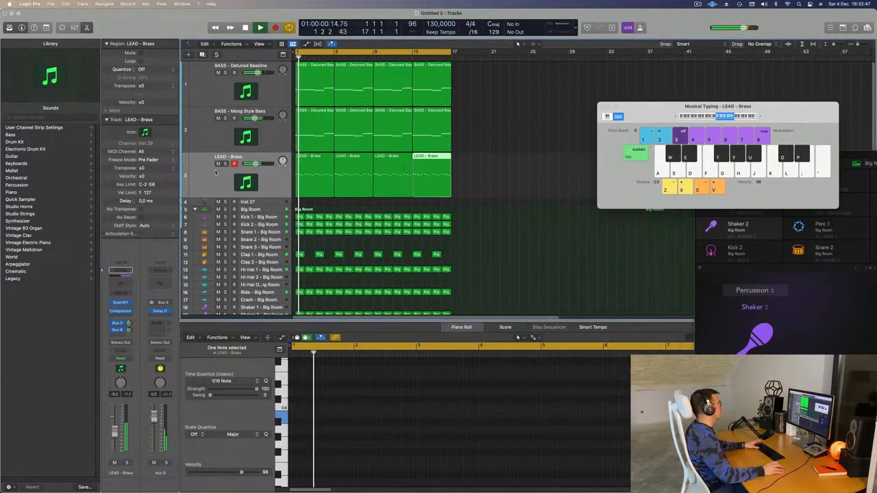
{"action": "left_click", "coordinate": [337, 155]}
{"action": "left_click", "coordinate": [511, 196]}
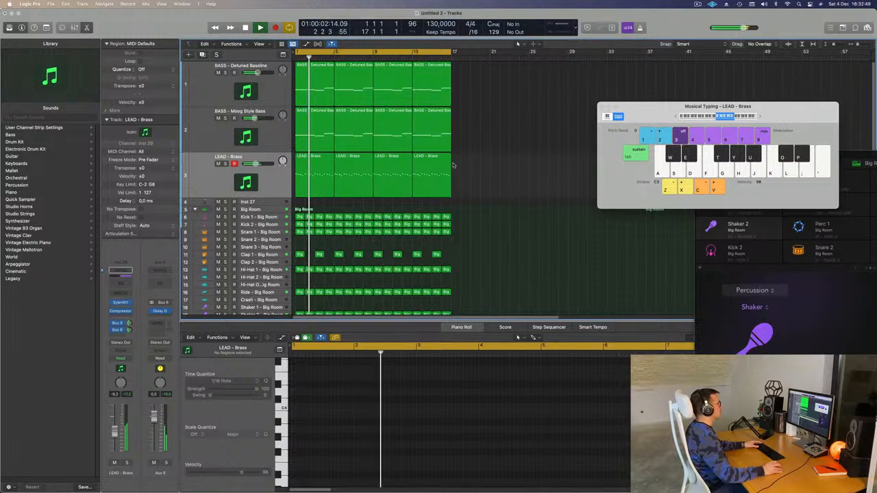
{"action": "left_click", "coordinate": [202, 185]}
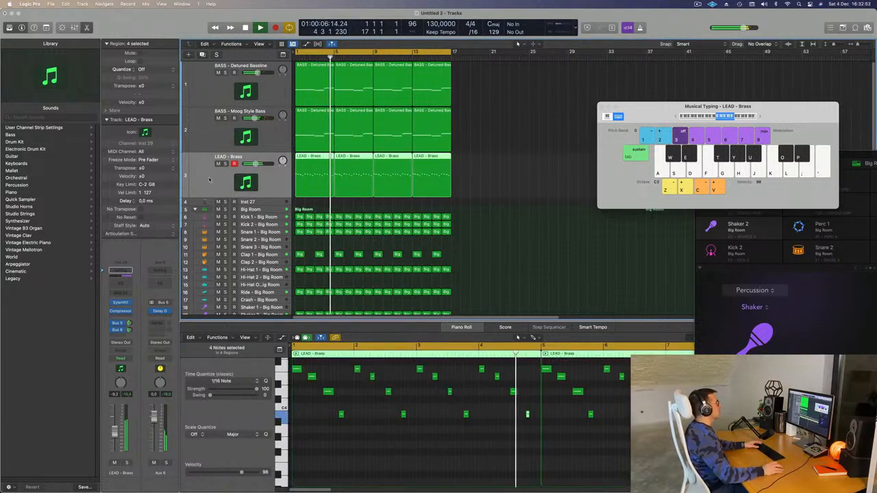
Open Alchemy on the Inst 27 track and filter its preset browser to the Pads category
{"action": "left_click", "coordinate": [269, 201]}
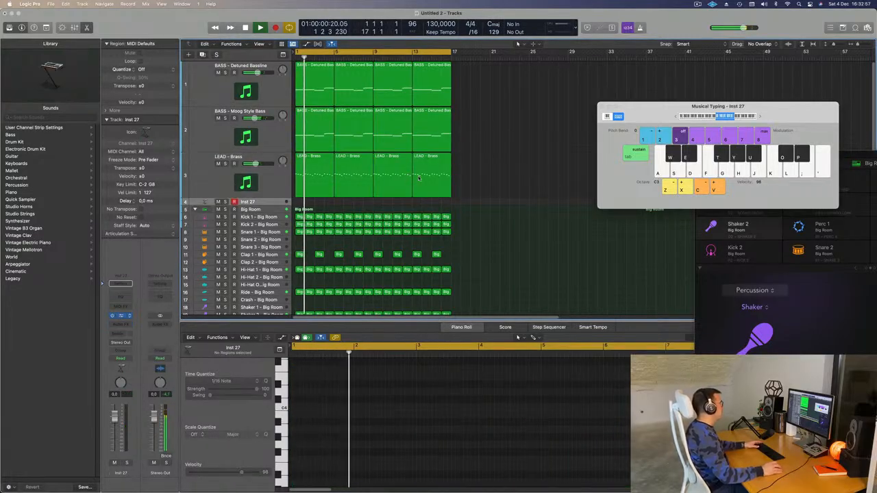
{"action": "left_click", "coordinate": [122, 315]}
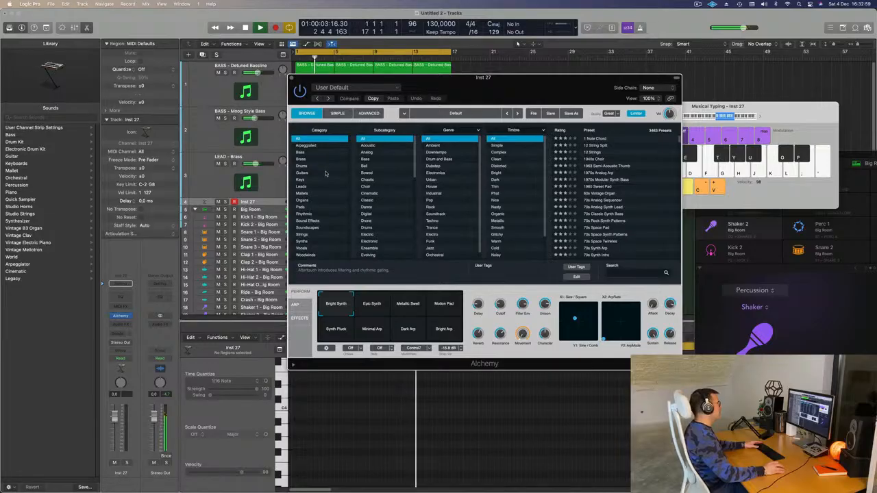
{"action": "left_click", "coordinate": [318, 207]}
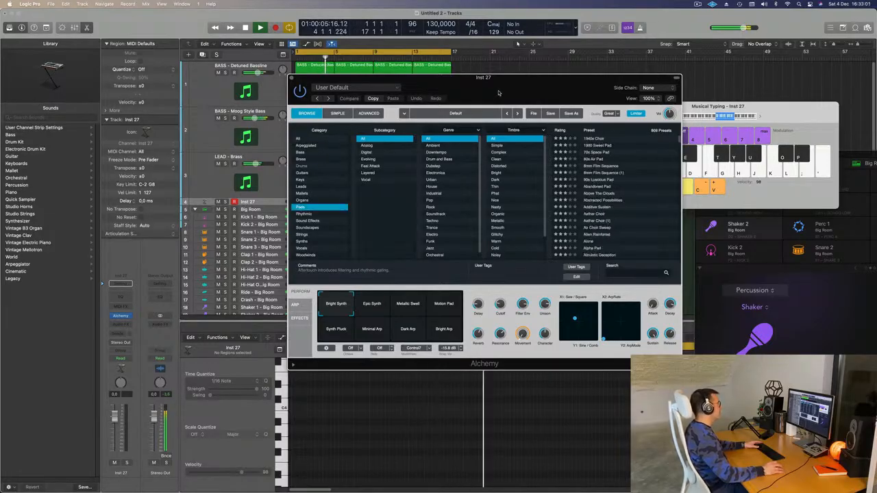
{"action": "left_click_drag", "start_coordinate": [497, 88], "coordinate": [575, 59]}
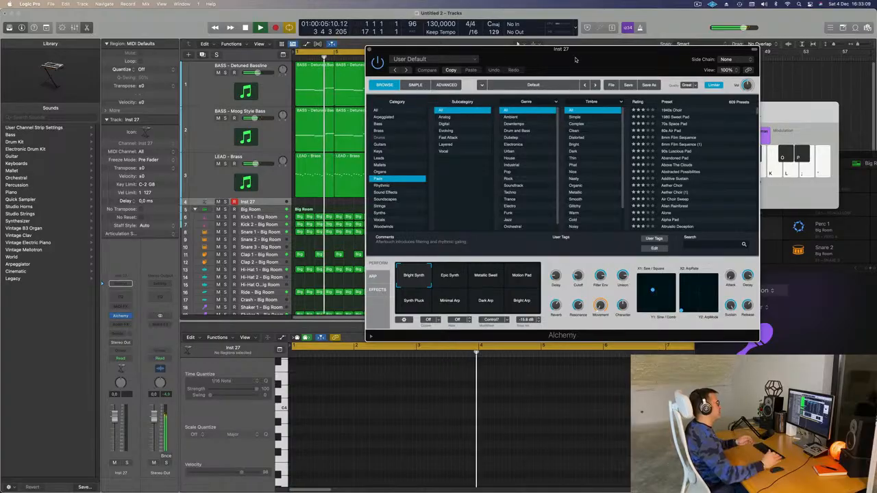
{"action": "left_click_drag", "start_coordinate": [576, 60], "coordinate": [553, 54]}
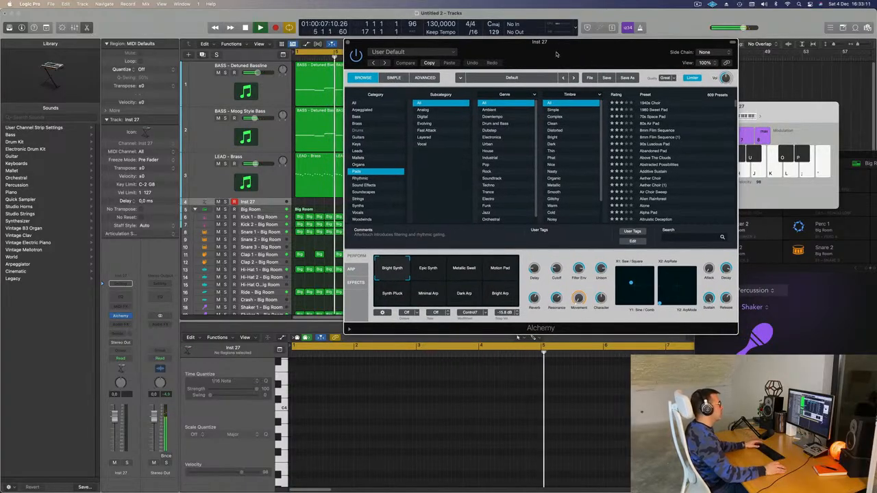
Audition Alchemy's Abandoned Pad preset with the Musical Typing range shifted lower, arranging both windows off the regions
{"action": "left_click", "coordinate": [644, 151]}
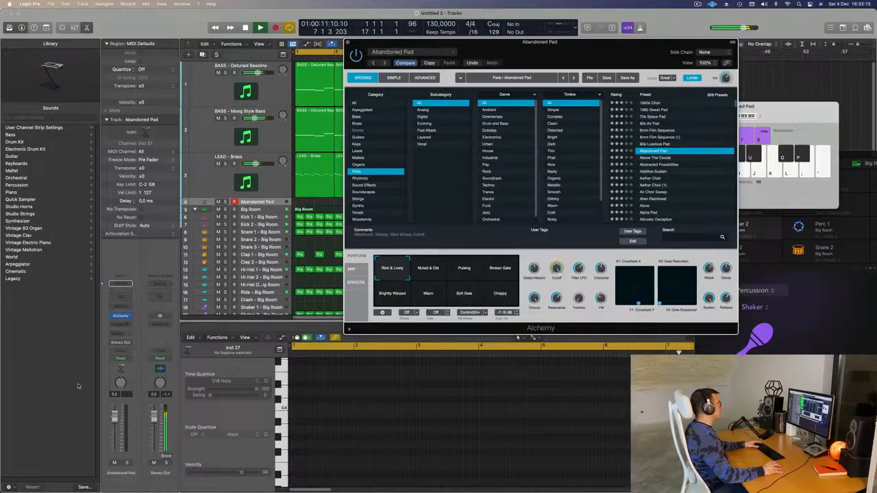
{"action": "left_click_drag", "start_coordinate": [569, 57], "coordinate": [638, 55]}
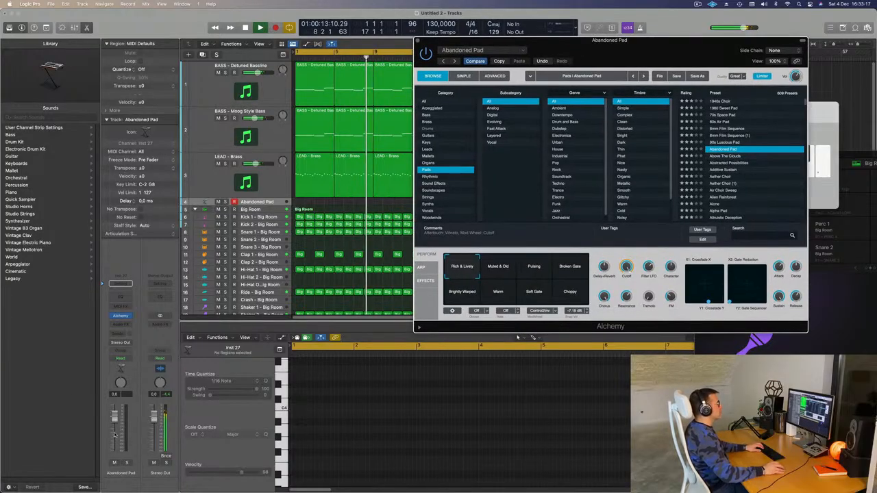
{"action": "key", "text": "super+k"}
{"action": "left_click_drag", "start_coordinate": [744, 43], "coordinate": [637, 158]}
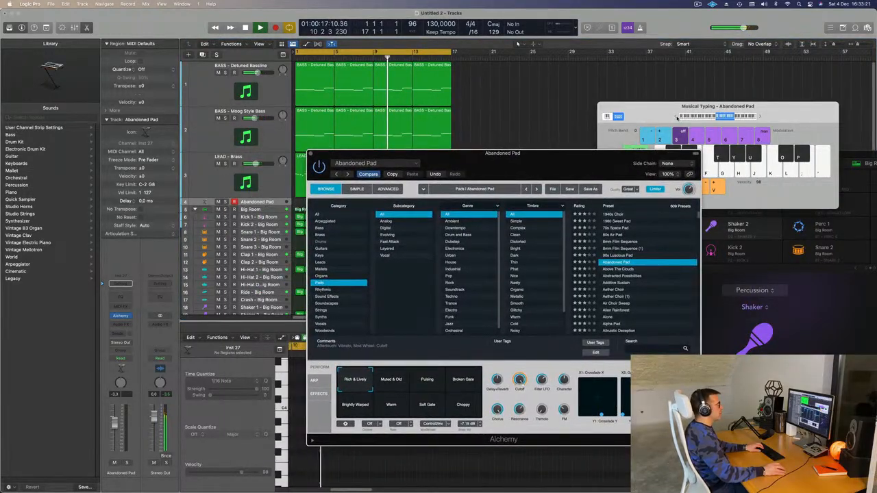
{"action": "left_click", "coordinate": [655, 115]}
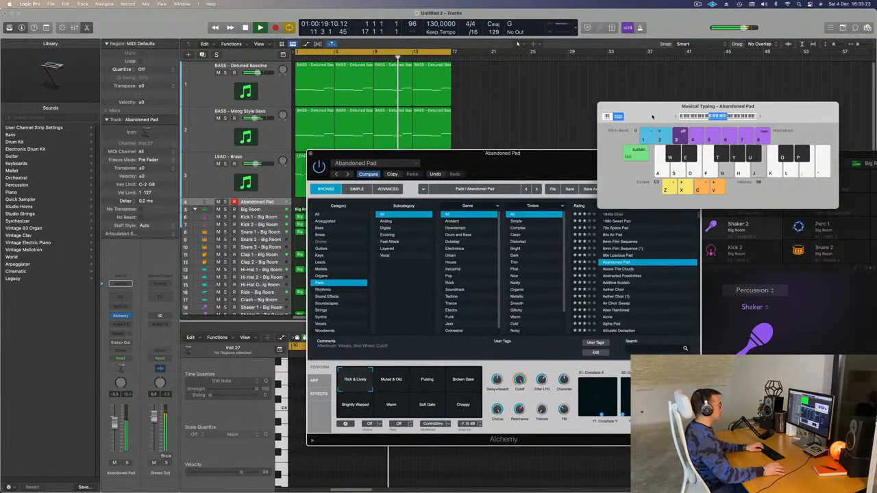
{"action": "left_click_drag", "start_coordinate": [653, 116], "coordinate": [733, 44]}
{"action": "left_click_drag", "start_coordinate": [546, 152], "coordinate": [696, 96]}
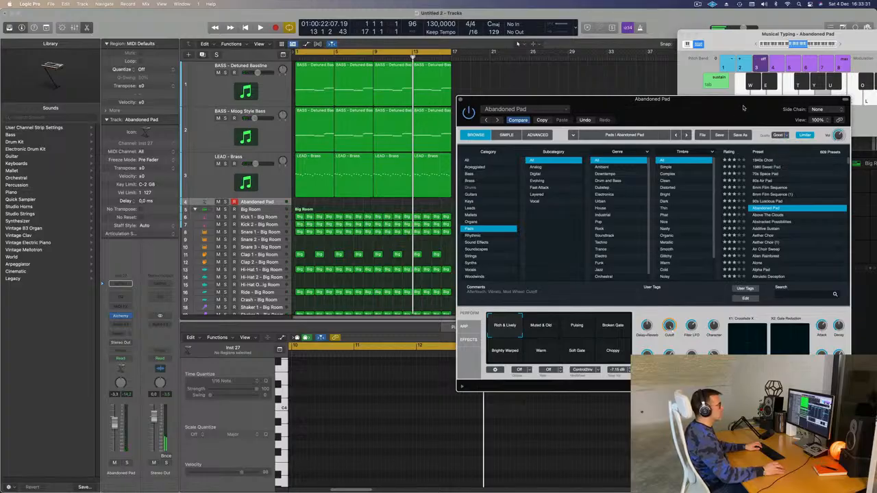
{"action": "left_click_drag", "start_coordinate": [743, 107], "coordinate": [713, 104]}
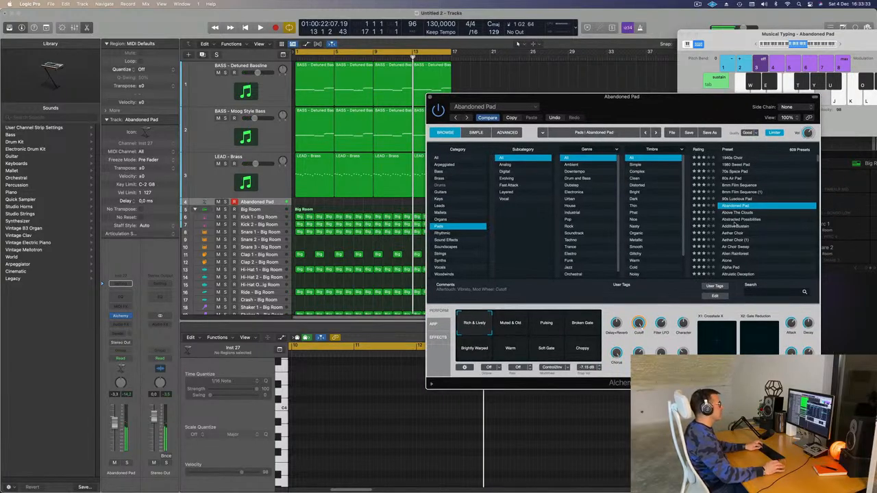
Load Alchemy's Abstracted Possibilities pad preset and show the track's Smart Controls while the arrangement plays
{"action": "left_click", "coordinate": [734, 220]}
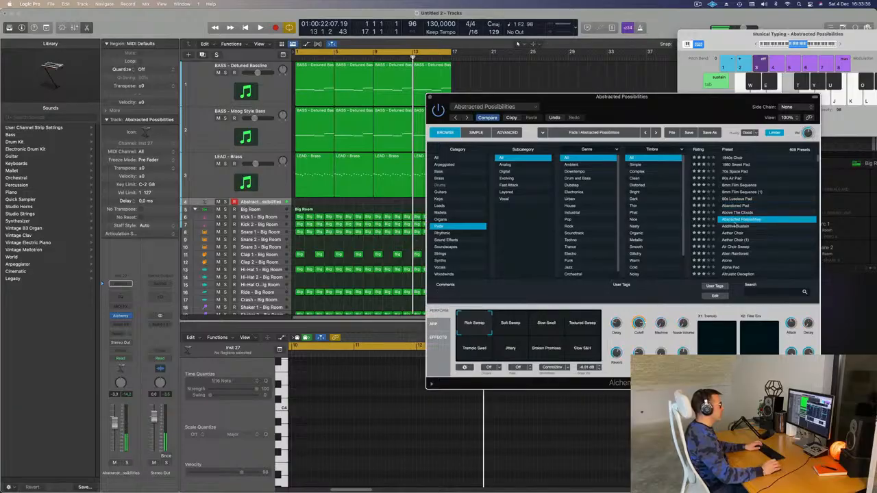
{"action": "left_click_drag", "start_coordinate": [677, 107], "coordinate": [659, 105]}
{"action": "key", "text": "b"}
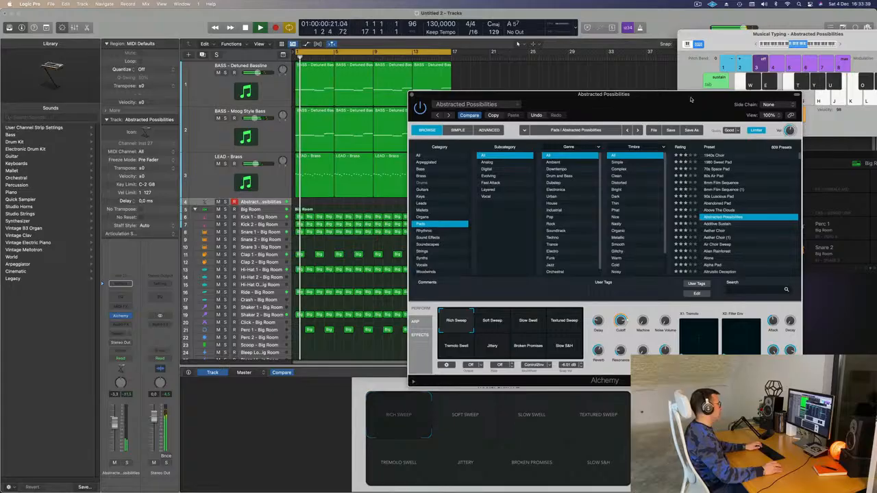
{"action": "left_click_drag", "start_coordinate": [658, 94], "coordinate": [606, 64]}
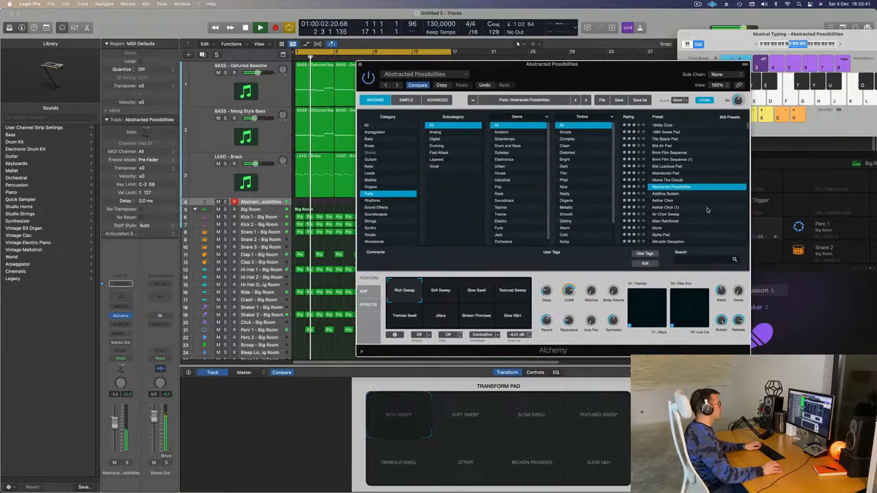
Audition the Alien Rainforest pad preset, settle on Alpha Pad, and move the Alchemy window off the regions
{"action": "scroll", "coordinate": [705, 199], "scroll_direction": "down", "scroll_amount": 2}
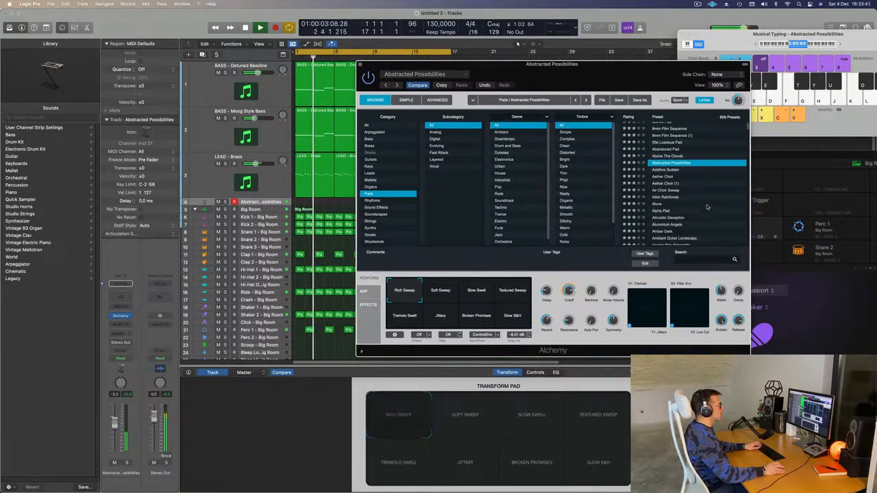
{"action": "left_click", "coordinate": [668, 197]}
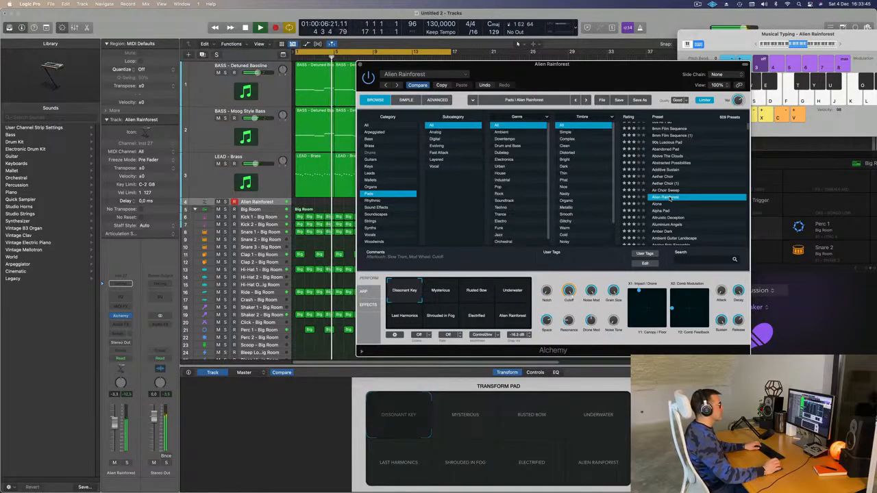
{"action": "scroll", "coordinate": [675, 194], "scroll_direction": "down", "scroll_amount": 2}
{"action": "left_click", "coordinate": [663, 186]}
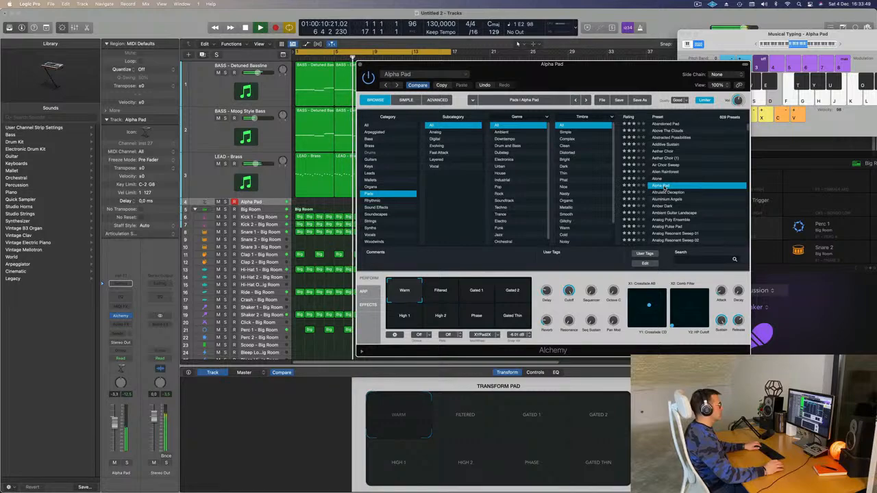
{"action": "left_click_drag", "start_coordinate": [586, 82], "coordinate": [631, 73]}
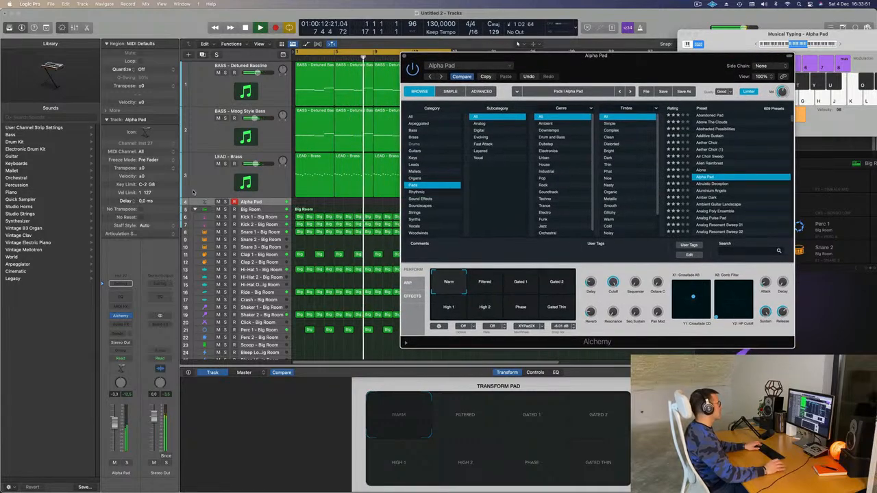
Check the LEAD - Brass channel, set the Alpha Pad channel volume to about 0.4 dB, and briefly toggle its solo
{"action": "key", "text": "Up"}
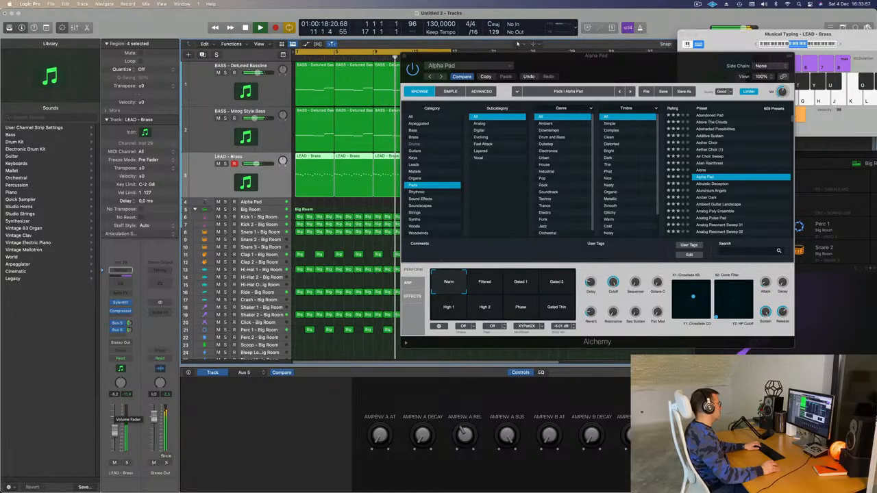
{"action": "left_click", "coordinate": [274, 201]}
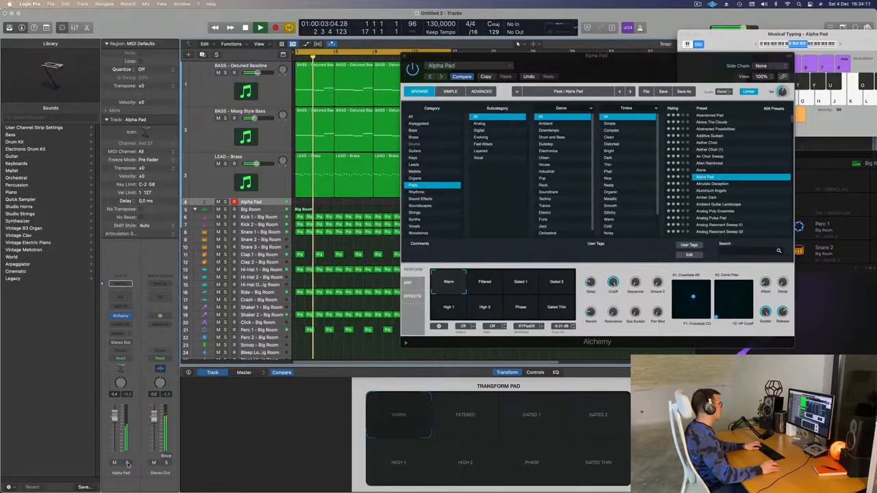
{"action": "left_click", "coordinate": [127, 463]}
{"action": "left_click", "coordinate": [127, 463]}
{"action": "left_click_drag", "start_coordinate": [596, 56], "coordinate": [534, 81]}
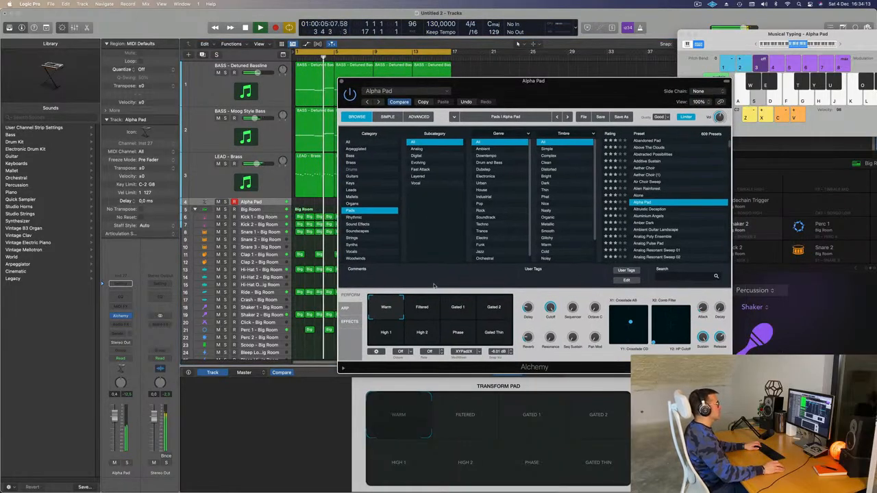
Audition the Filtered and Gated 1 variations of the Alpha Pad preset, briefly soloing the track and then unsoloing it
{"action": "left_click", "coordinate": [431, 307]}
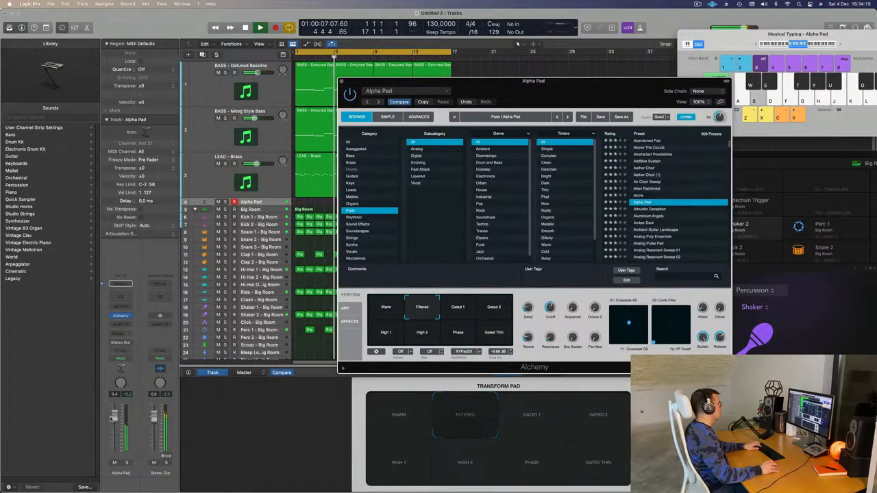
{"action": "left_click", "coordinate": [469, 310]}
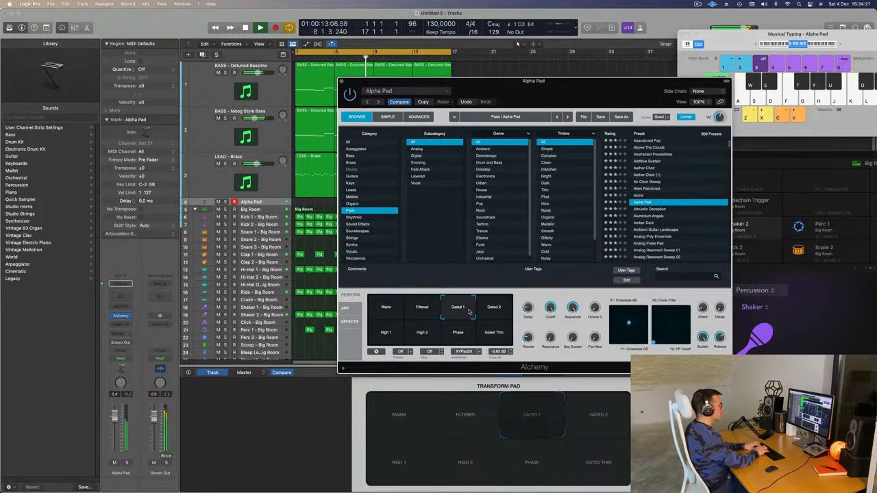
{"action": "key", "text": "k"}
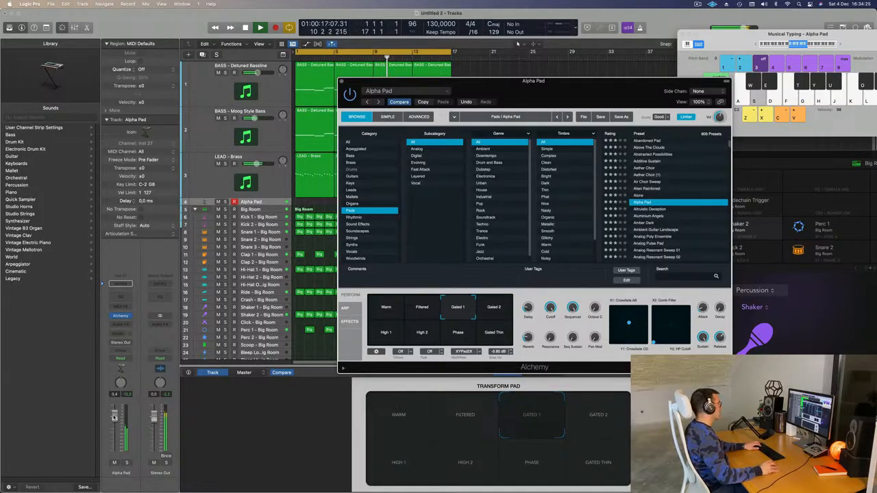
{"action": "left_click", "coordinate": [120, 464]}
{"action": "left_click", "coordinate": [127, 464]}
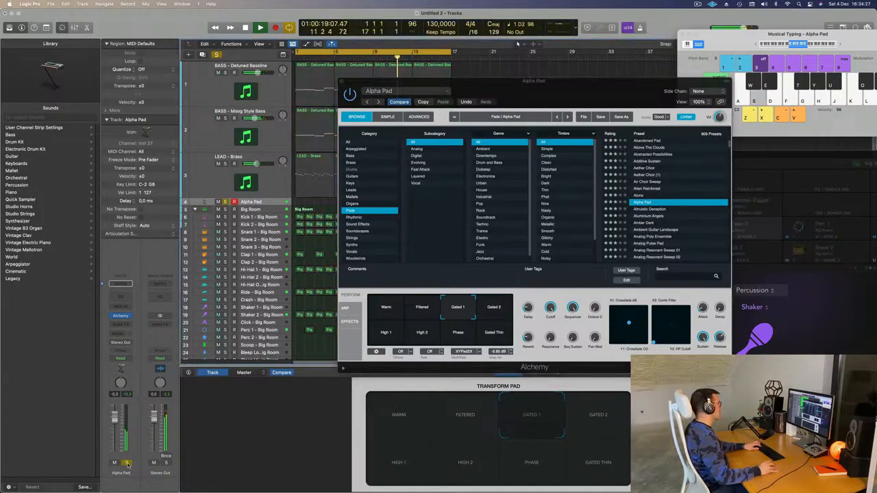
{"action": "left_click", "coordinate": [127, 463]}
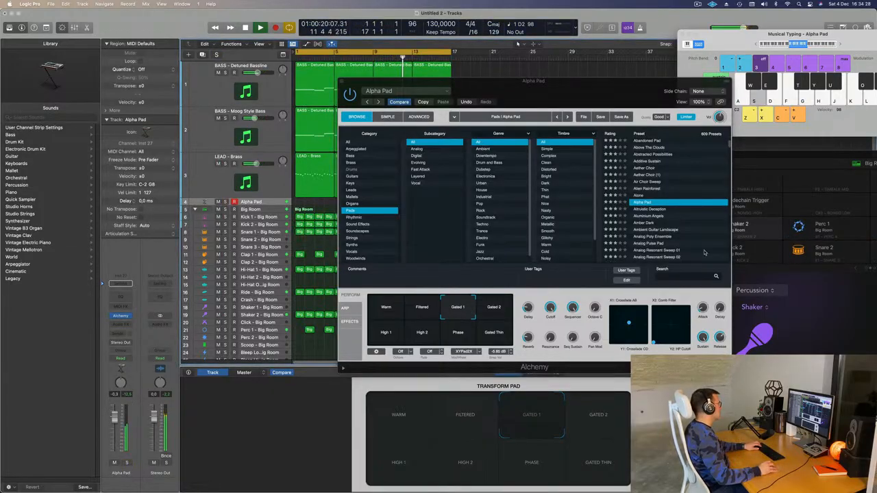
Try the Gated Thin variation of Alpha Pad, then return to Warm and play notes over the loop
{"action": "left_click", "coordinate": [495, 332]}
{"action": "left_click", "coordinate": [386, 311]}
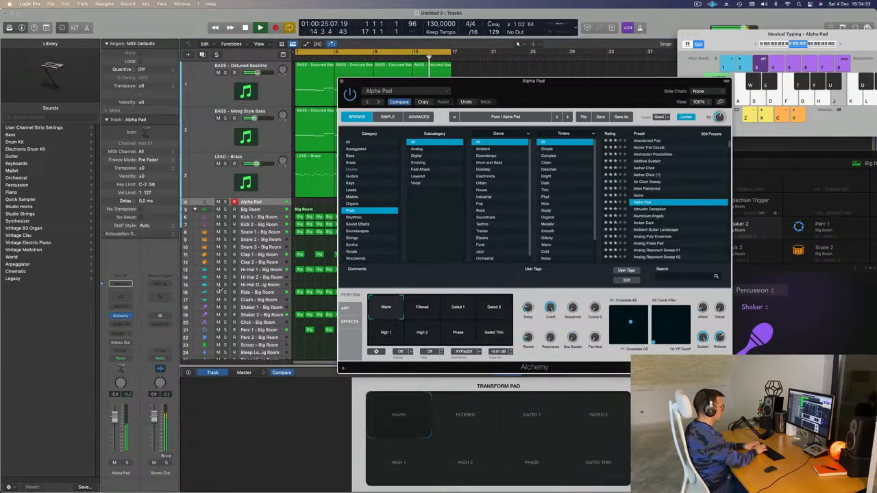
{"action": "key", "text": "f"}
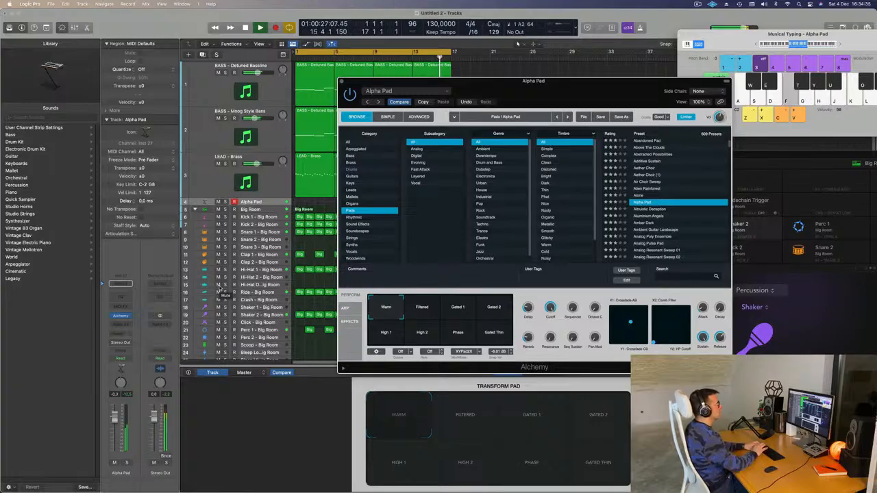
{"action": "key", "text": "f"}
Load the Altruistic Deception pad preset and audition it with notes over the loop
{"action": "left_click", "coordinate": [652, 209]}
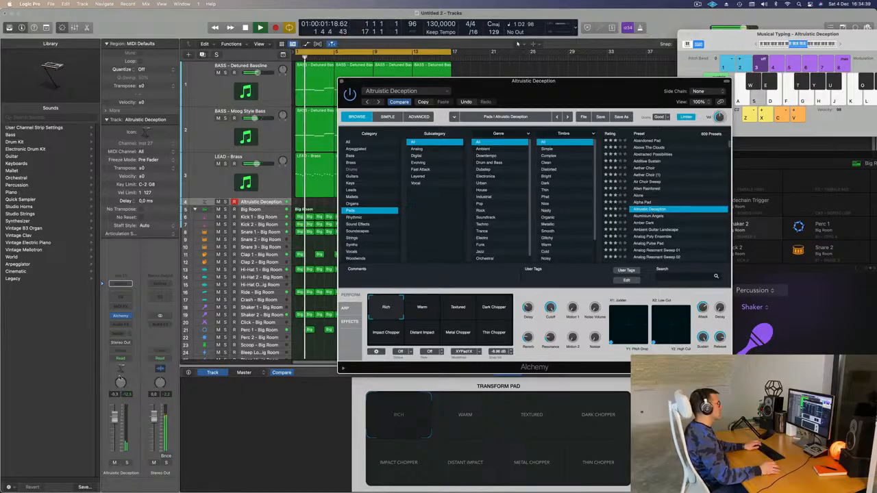
{"action": "key", "text": "s"}
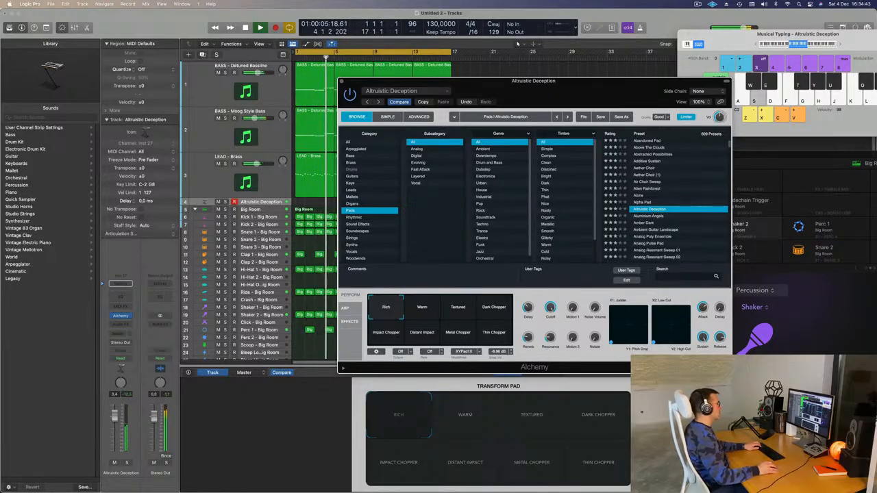
{"action": "key", "text": "s"}
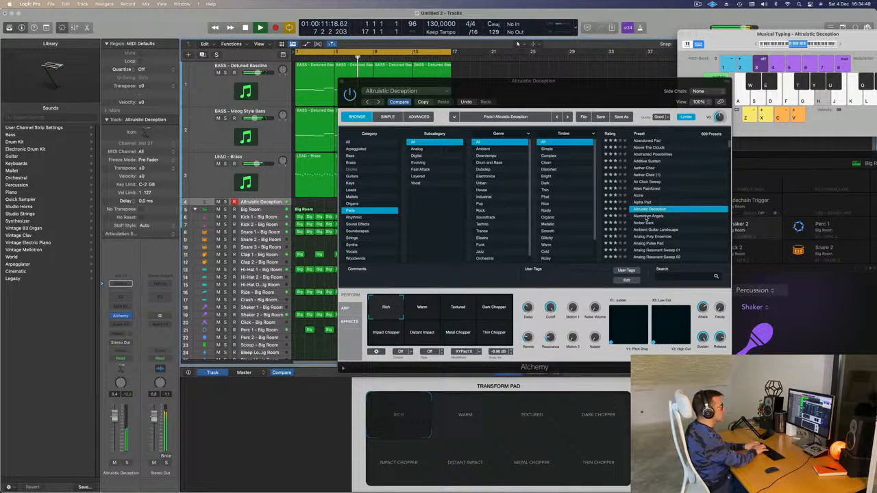
{"action": "key", "text": "h"}
{"action": "key", "text": "s"}
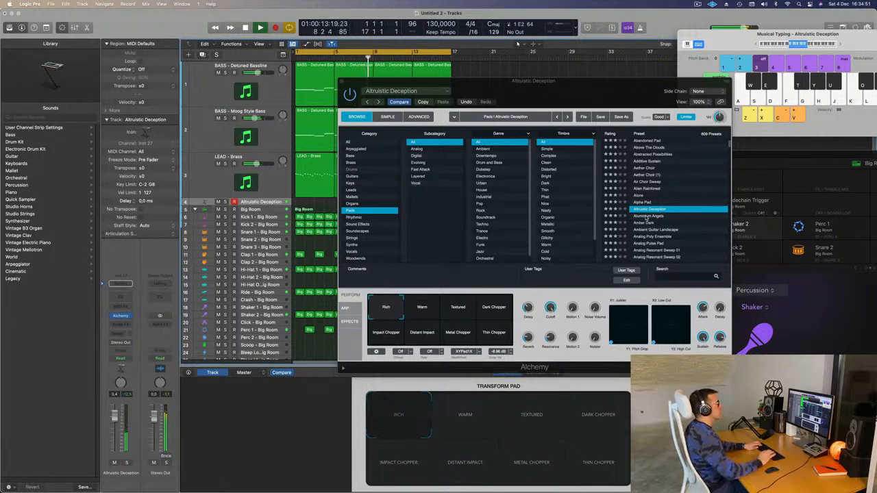
Load the Aluminium Angels pad preset and play notes to hear it against the beat
{"action": "left_click", "coordinate": [647, 216]}
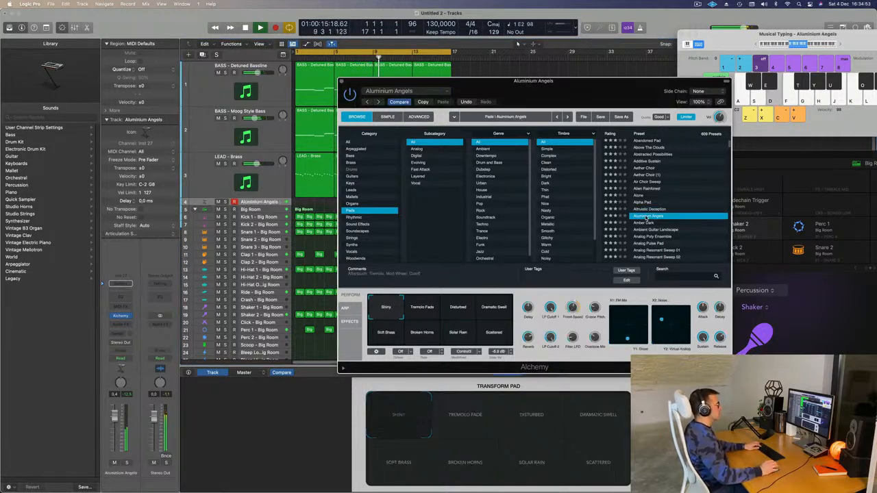
{"action": "key", "text": "d"}
{"action": "key", "text": "f"}
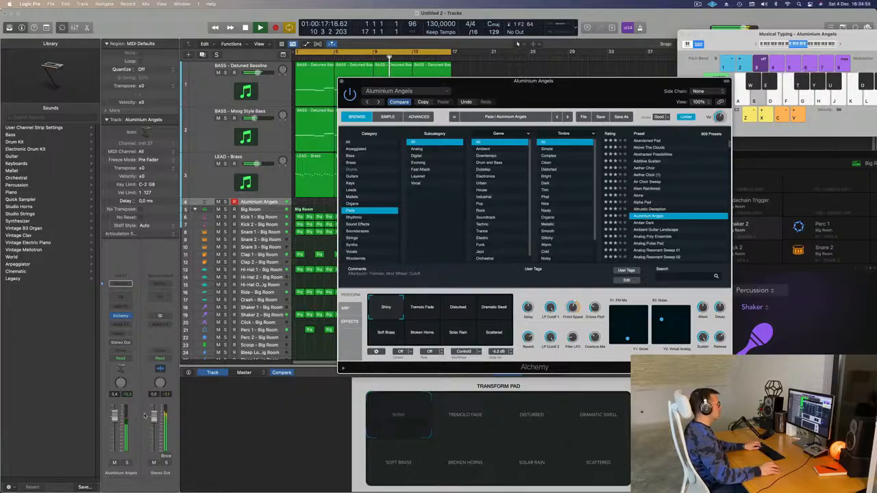
{"action": "key", "text": "l"}
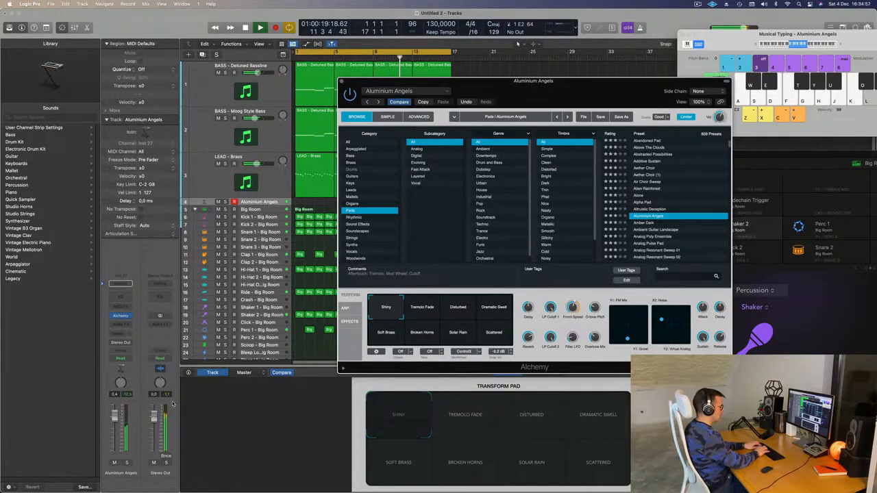
{"action": "key", "text": "s"}
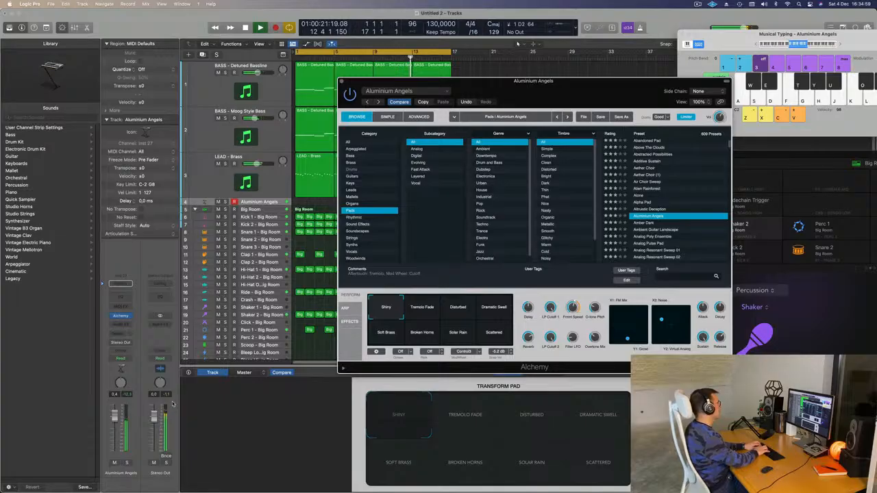
Add a send to Bus 5 (Aux 5) on the Aluminium Angels track and play a note through it
{"action": "left_click", "coordinate": [120, 334]}
{"action": "mouse_move", "coordinate": [123, 344]}
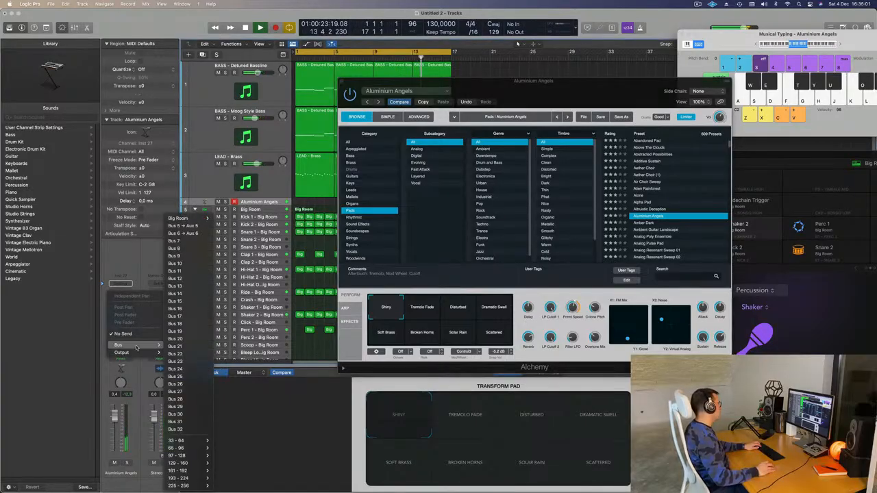
{"action": "left_click", "coordinate": [187, 226]}
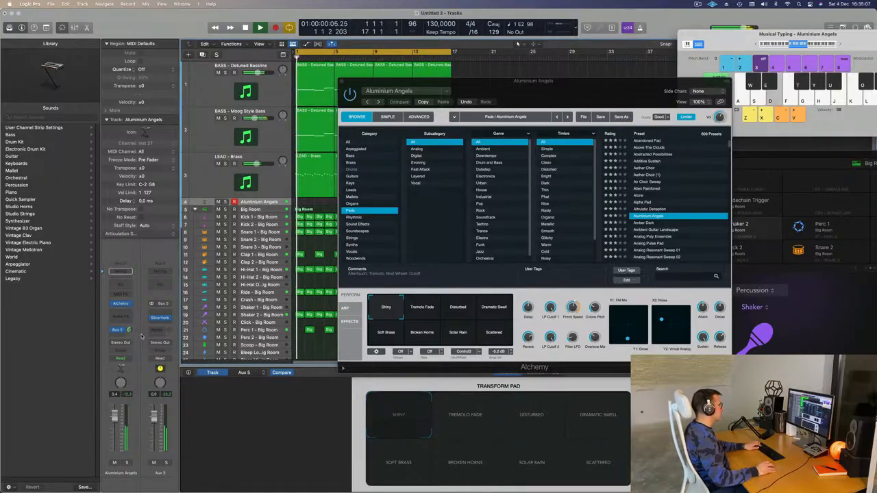
{"action": "key", "text": "f"}
Move the Musical Typing keyboard into full view and audition Aluminium Angels one octave higher
{"action": "left_click_drag", "start_coordinate": [848, 42], "coordinate": [759, 54]}
{"action": "key", "text": "d"}
{"action": "key", "text": "x"}
{"action": "key", "text": "d"}
{"action": "key", "text": "f"}
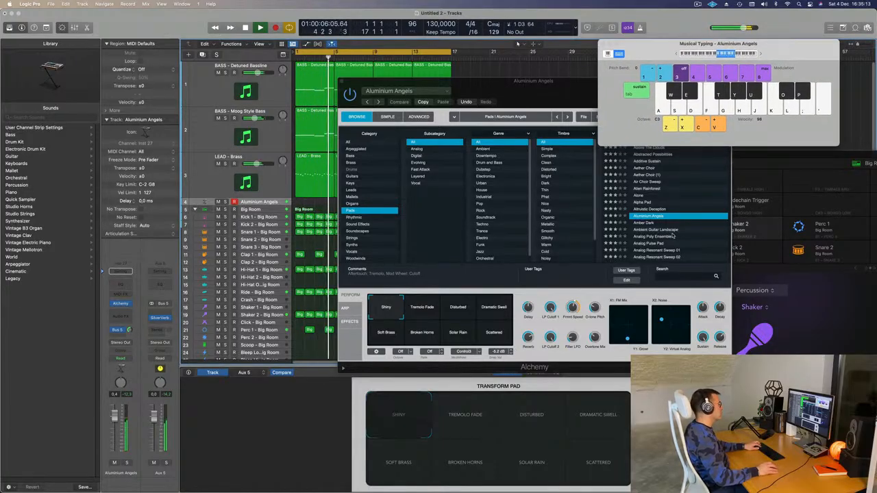
{"action": "key", "text": "s"}
{"action": "key", "text": "s"}
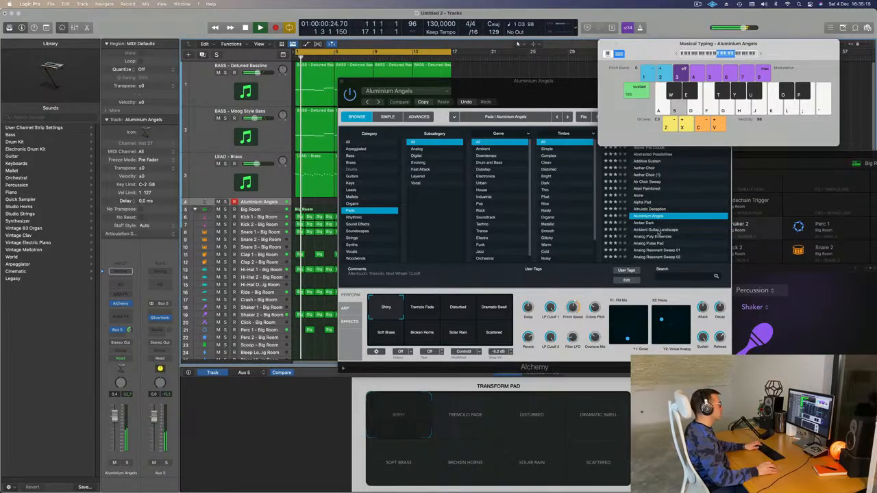
{"action": "key", "text": "d"}
Load the Ambient Guitar Landscape preset, audition it and lower the track volume to about -7.2 dB
{"action": "left_click", "coordinate": [658, 230]}
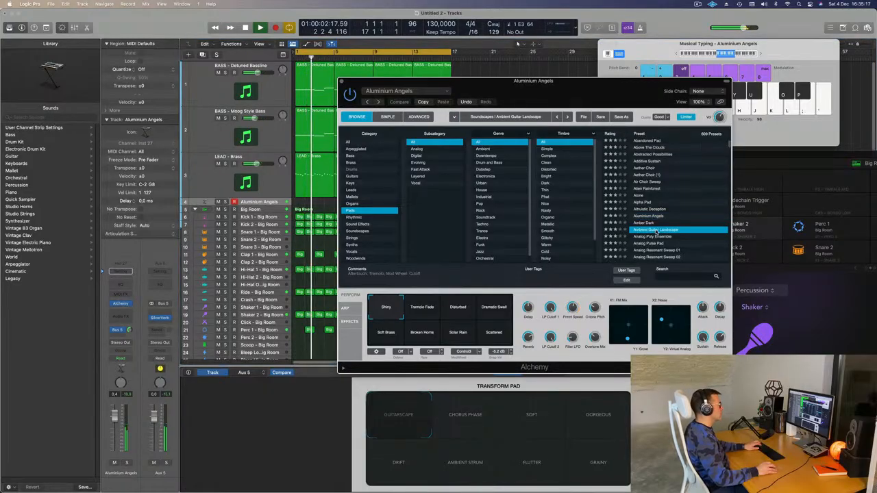
{"action": "key", "text": "d"}
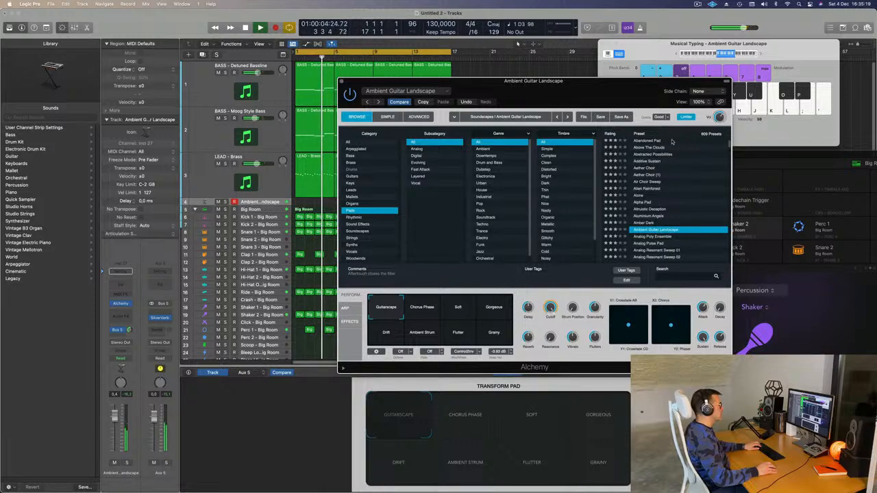
{"action": "left_click_drag", "start_coordinate": [621, 83], "coordinate": [600, 75]}
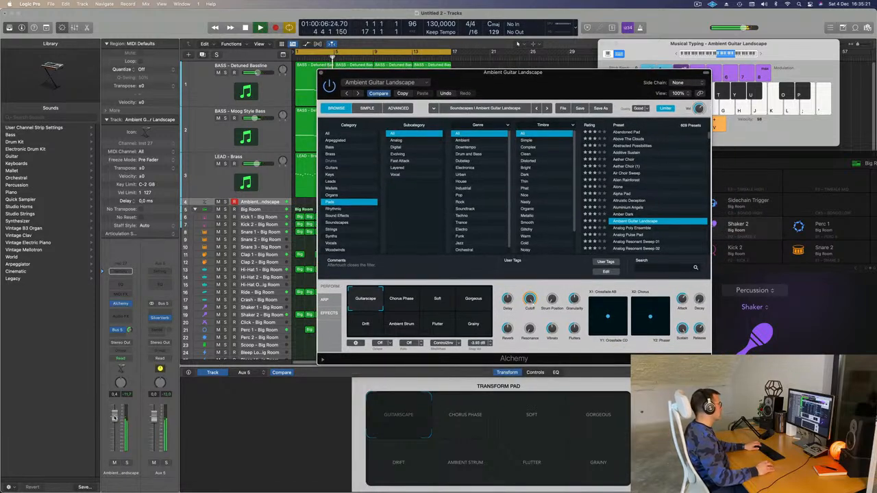
{"action": "key", "text": "d"}
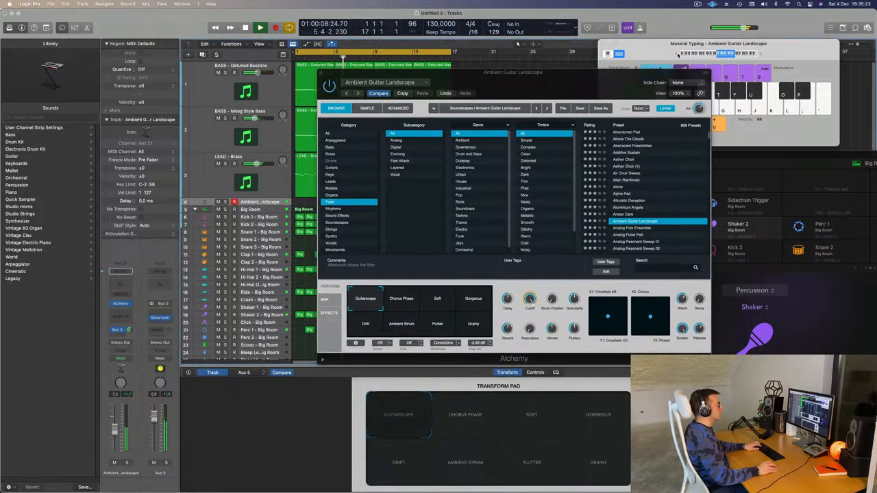
{"action": "left_click_drag", "start_coordinate": [666, 54], "coordinate": [650, 46]}
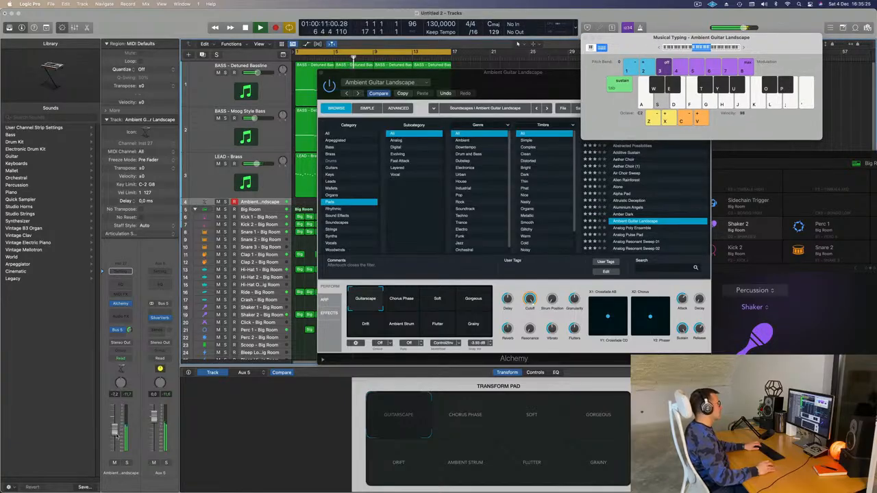
Load the Analog Poly Ensemble preset, set the track volume to -1.1 dB and play notes with it
{"action": "left_click", "coordinate": [636, 228]}
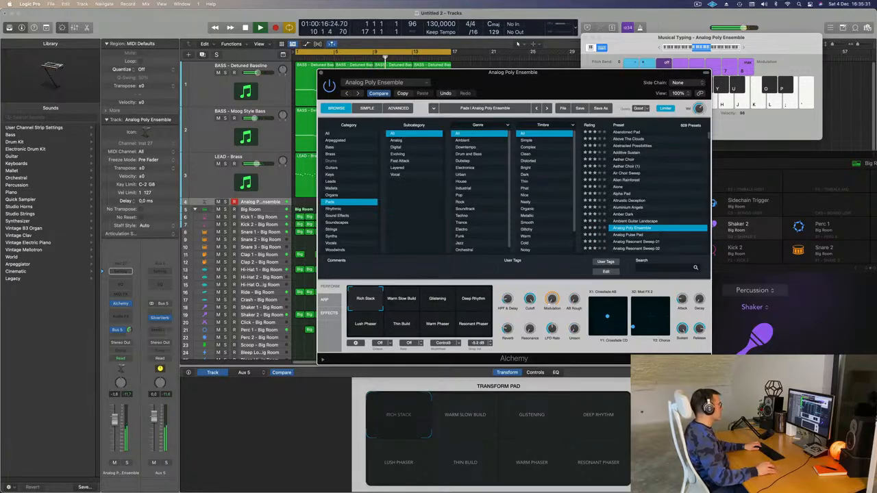
{"action": "left_click_drag", "start_coordinate": [115, 415], "coordinate": [115, 411]}
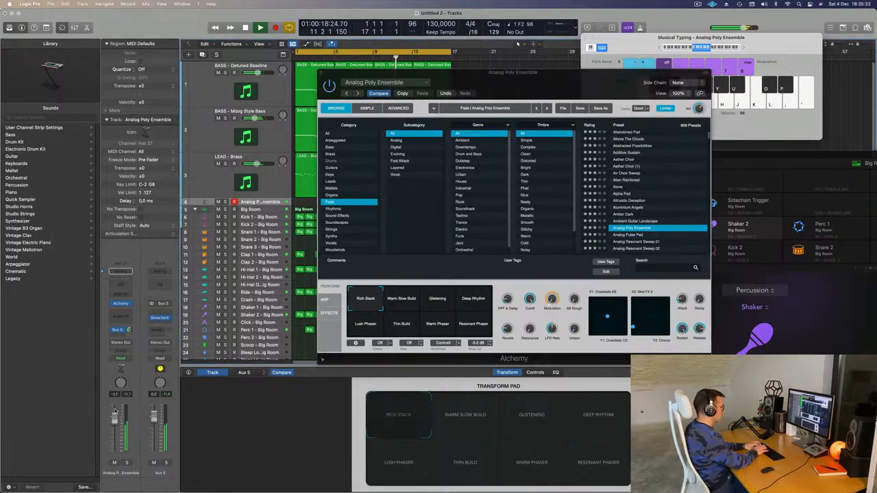
{"action": "key", "text": "k"}
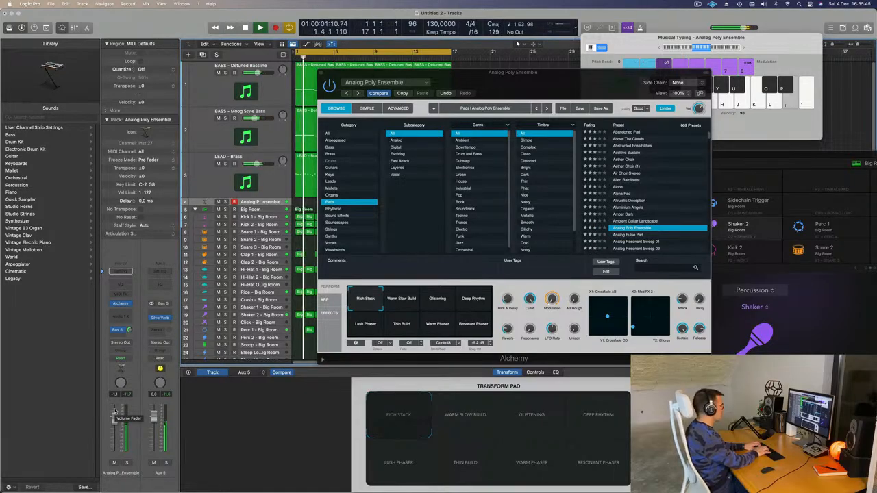
Record a played part over the loop on the Analog Poly Ensemble track
{"action": "key", "text": "semicolon"}
{"action": "key", "text": "semicolon"}
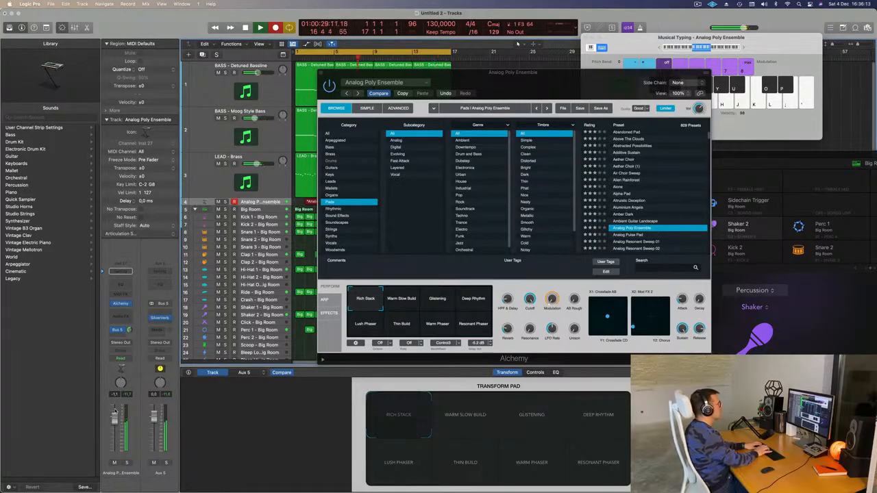
{"action": "key", "text": "space"}
Move the synth window off the arrangement, stop playback and resize the recorded region to span bars 1 to 5
{"action": "left_click_drag", "start_coordinate": [445, 72], "coordinate": [659, 80]}
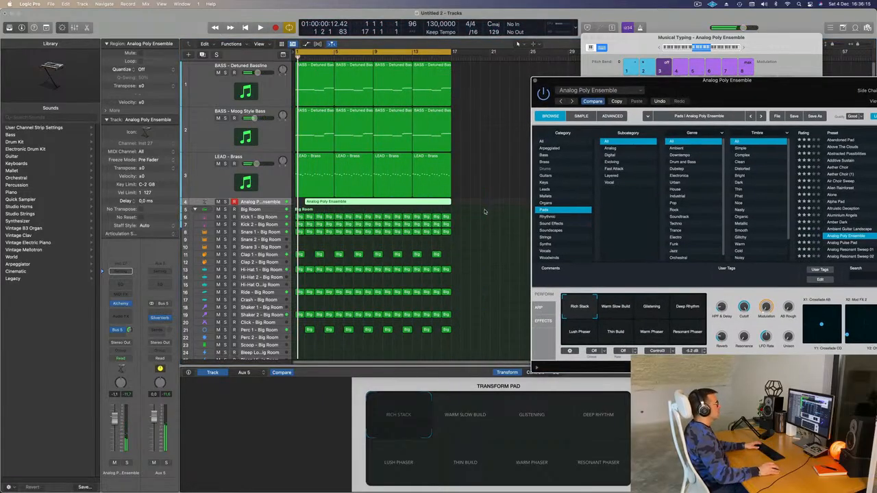
{"action": "key", "text": "space"}
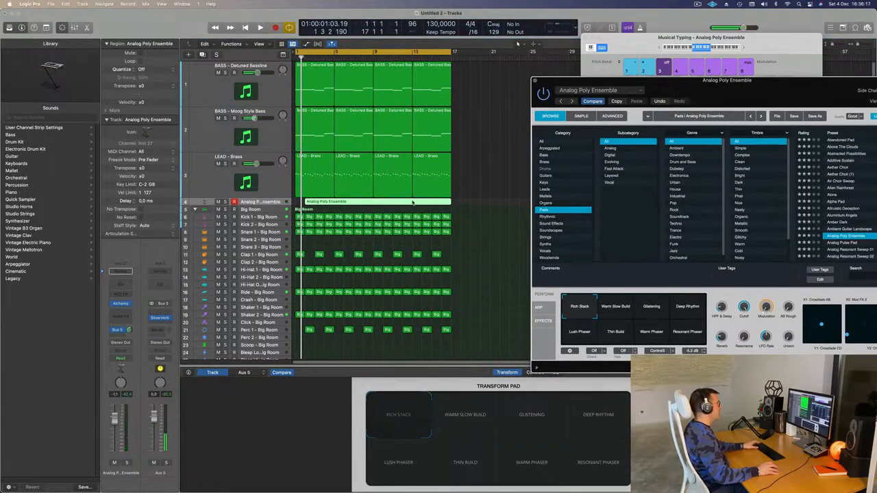
{"action": "left_click_drag", "start_coordinate": [305, 203], "coordinate": [277, 204]}
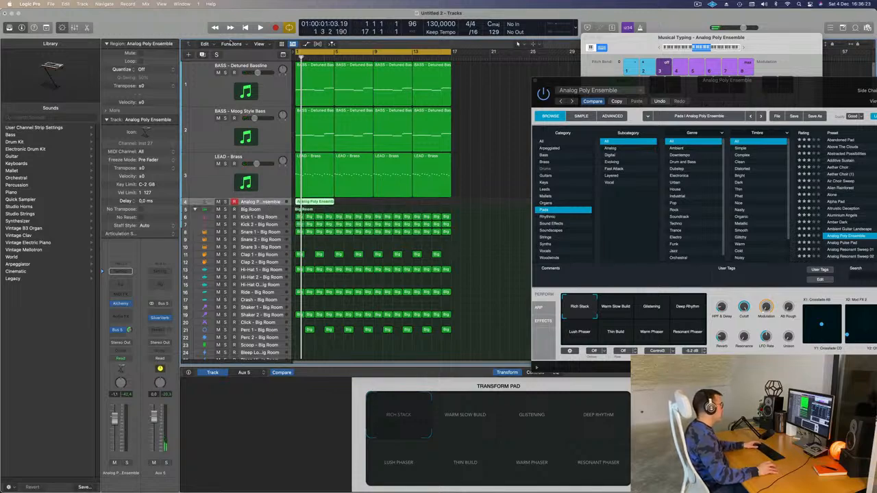
Show the toolbar, enlarge the Analog Poly Ensemble track with Track Zoom and open its region in the Piano Roll
{"action": "key", "text": "ctrl+alt+super+t"}
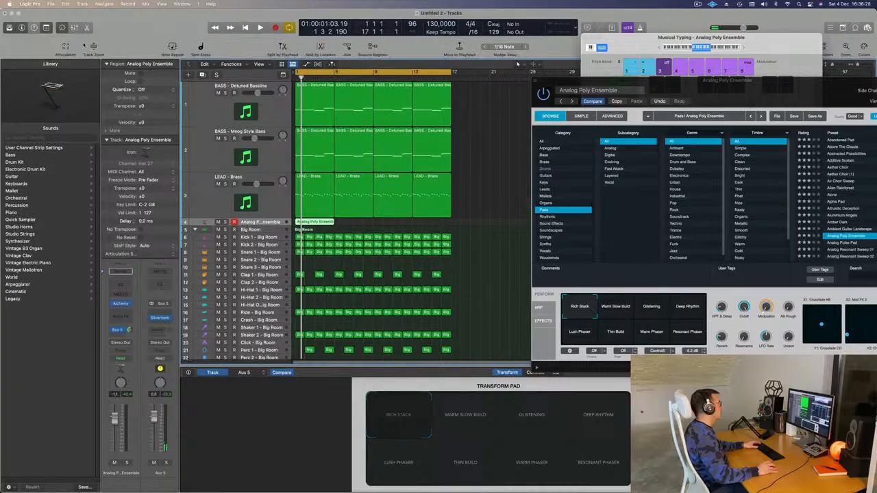
{"action": "key", "text": "ctrl+z"}
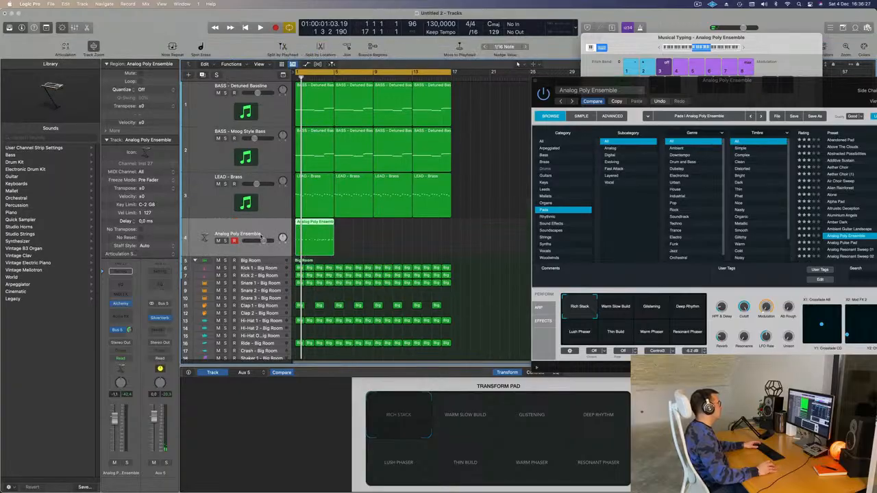
{"action": "left_click", "coordinate": [344, 235]}
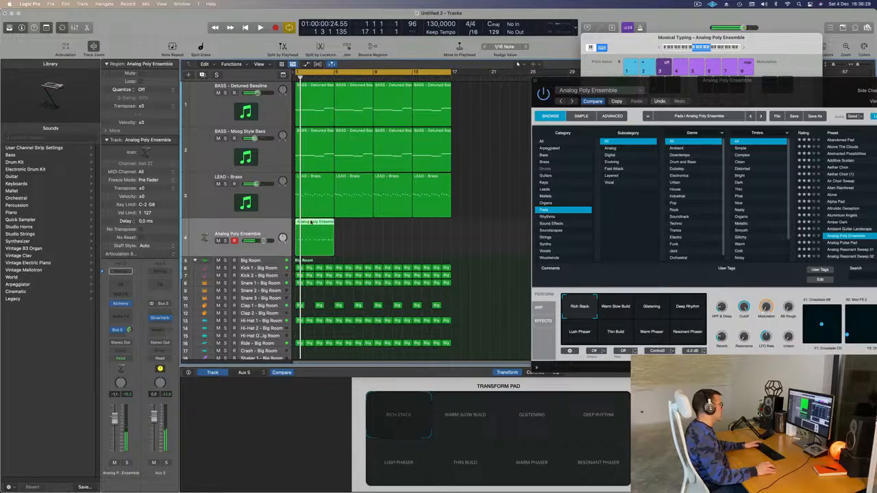
{"action": "double_click", "coordinate": [311, 222]}
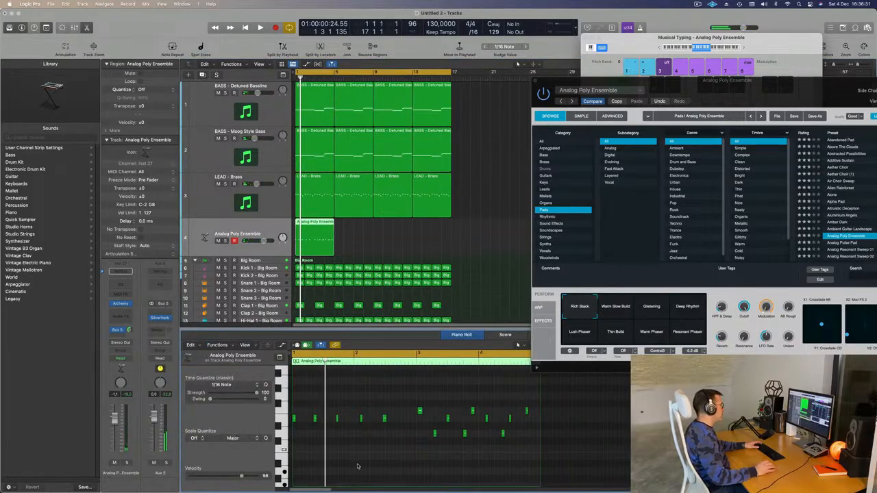
Quantize all notes of the Analog Poly Ensemble region to 1/16 notes in the Piano Roll and play the result
{"action": "key", "text": "super+a"}
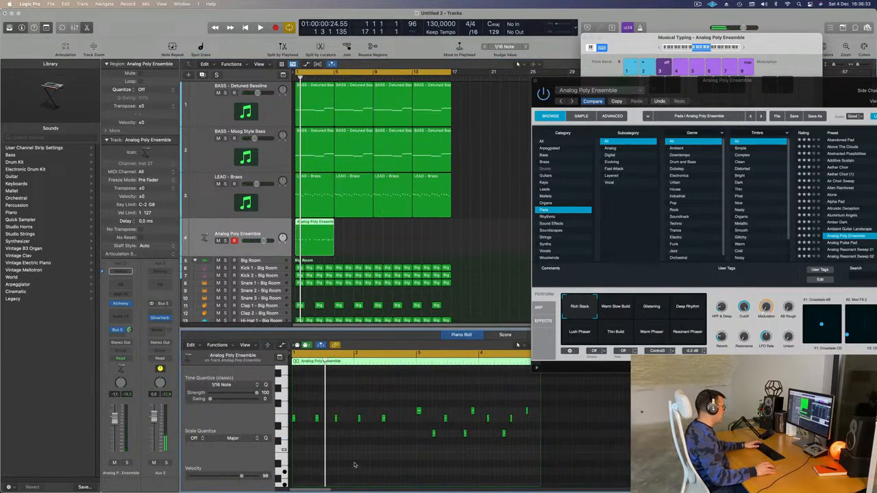
{"action": "key", "text": "z"}
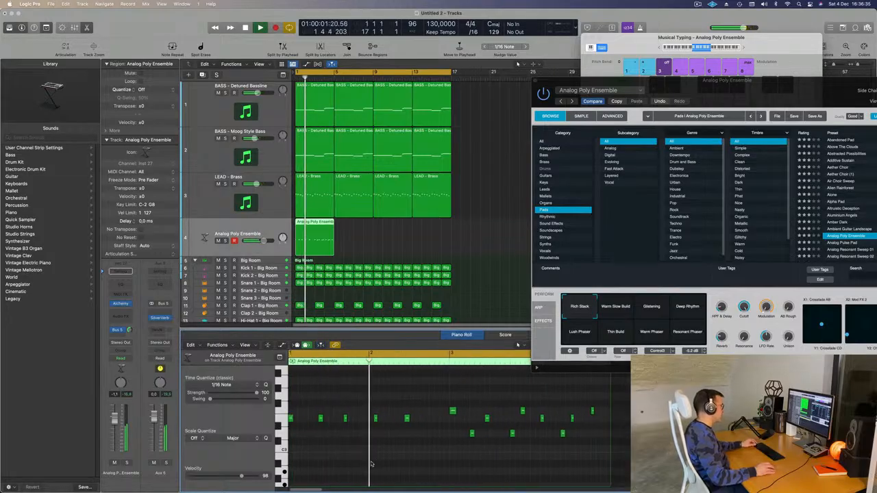
{"action": "key", "text": "z"}
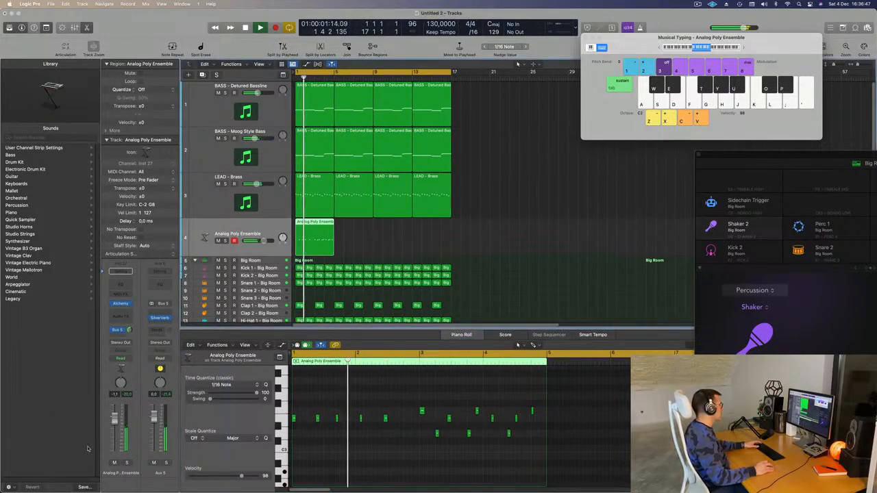
Add a Channel EQ to the Analog Poly Ensemble track and set its low cut to 550 Hz at 12 dB/Oct
{"action": "left_click", "coordinate": [124, 285]}
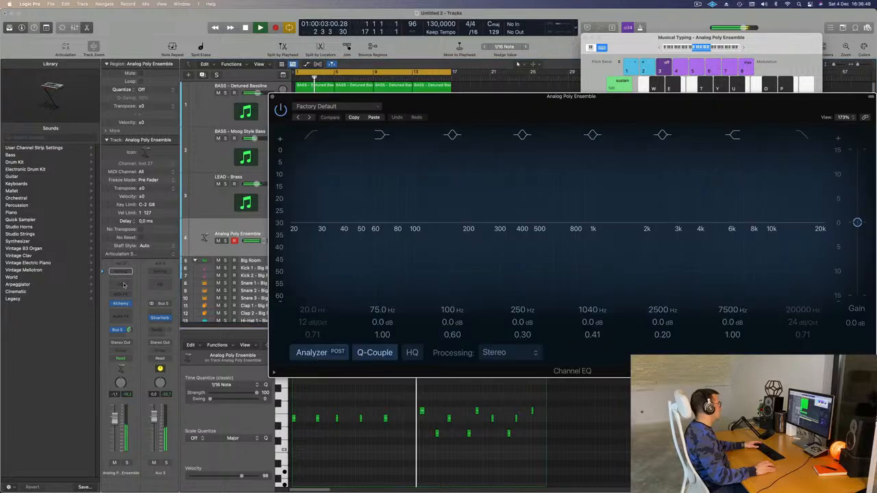
{"action": "left_click_drag", "start_coordinate": [315, 96], "coordinate": [206, 101]}
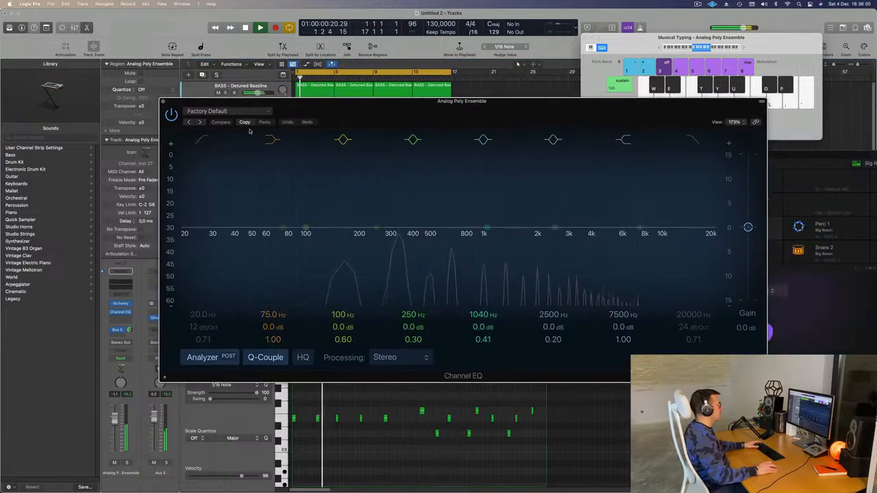
{"action": "left_click", "coordinate": [206, 139]}
{"action": "left_click_drag", "start_coordinate": [212, 205], "coordinate": [462, 170]}
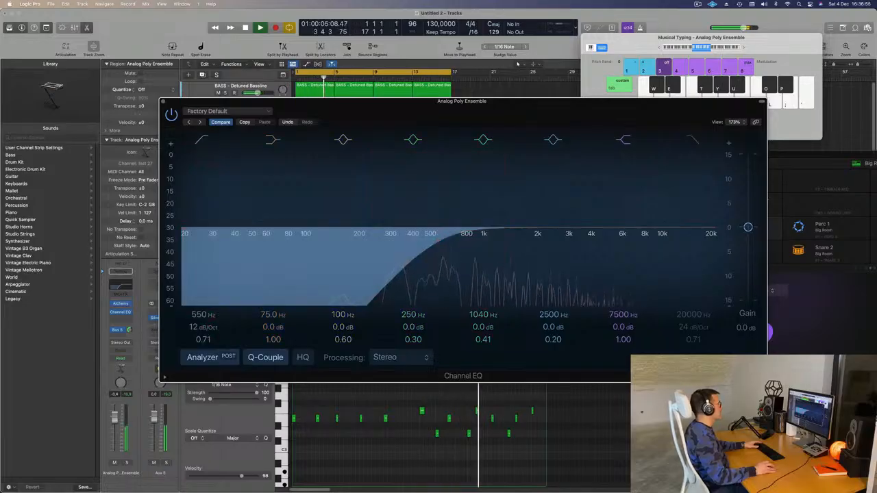
{"action": "left_click_drag", "start_coordinate": [414, 111], "coordinate": [441, 118]}
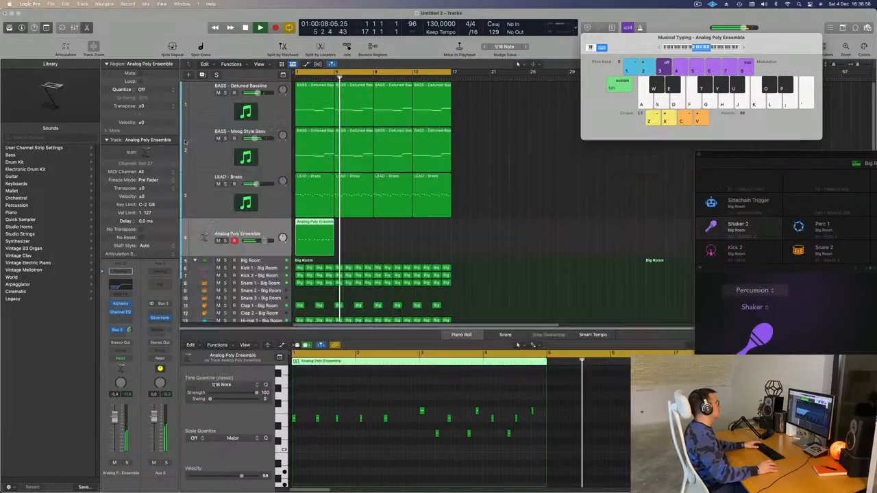
Copy the Analog Poly Ensemble region to bar 9 on the same track and play the arrangement from the beginning
{"action": "left_click", "coordinate": [192, 108]}
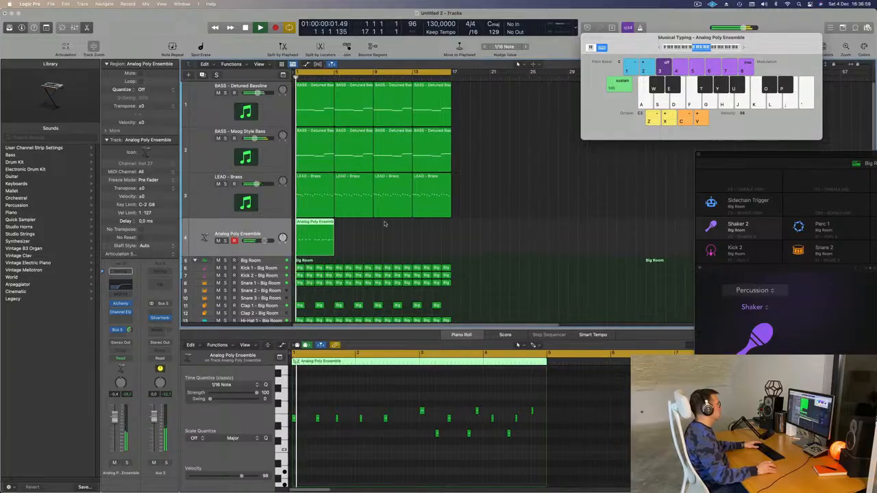
{"action": "left_click_drag", "start_coordinate": [304, 234], "coordinate": [393, 209]}
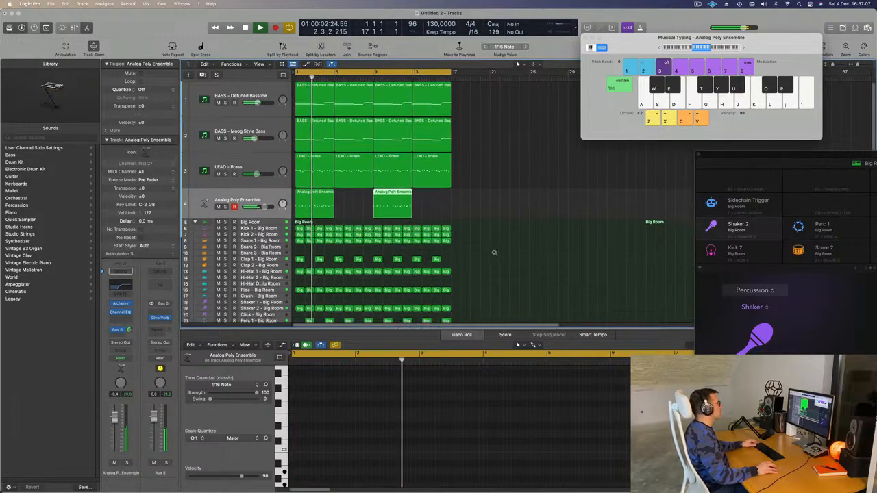
{"action": "left_click", "coordinate": [495, 252]}
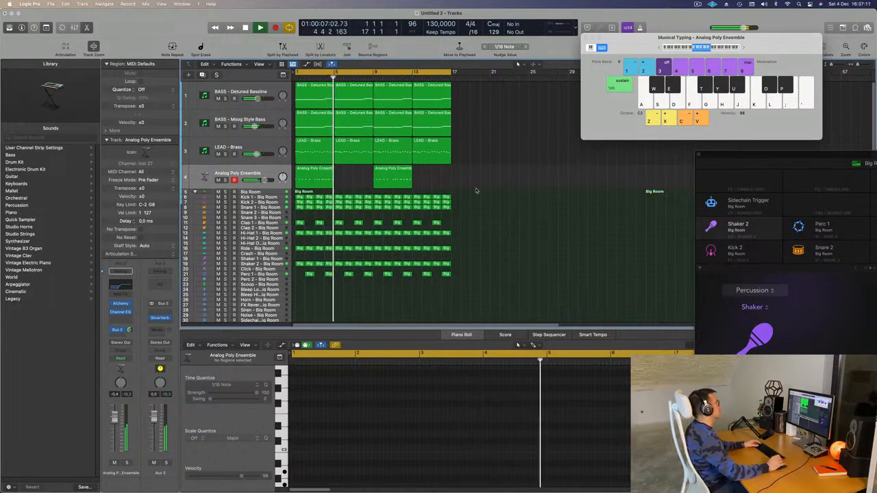
{"action": "key", "text": "Return"}
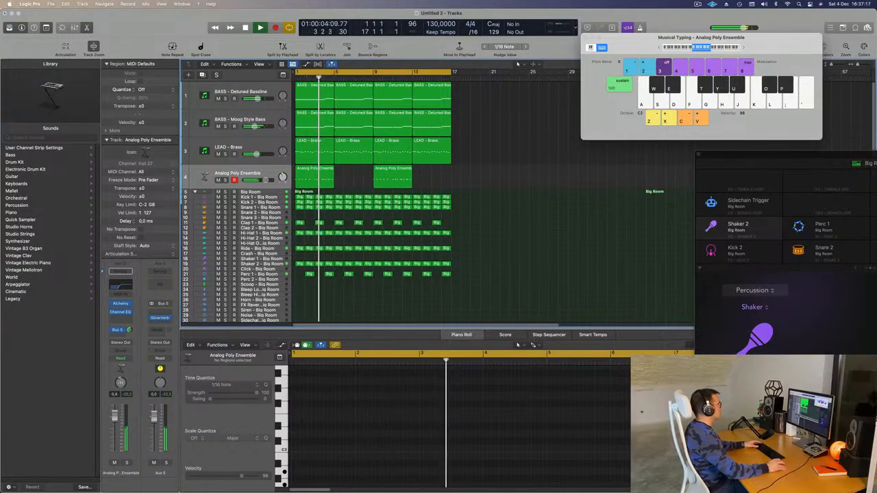
{"action": "left_click", "coordinate": [481, 264], "text": "ctrl+alt"}
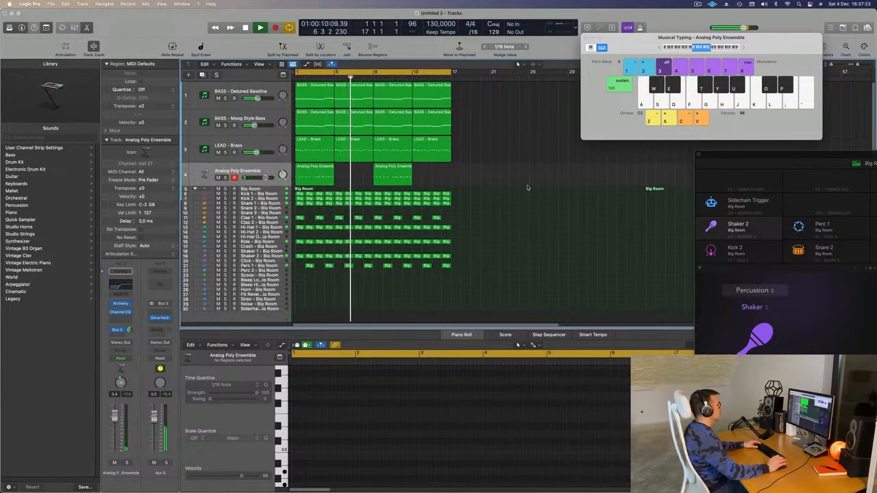
Duplicate the Analog Poly Ensemble track with the same synth and EQ settings
{"action": "key", "text": "Return"}
{"action": "left_click", "coordinate": [237, 171]}
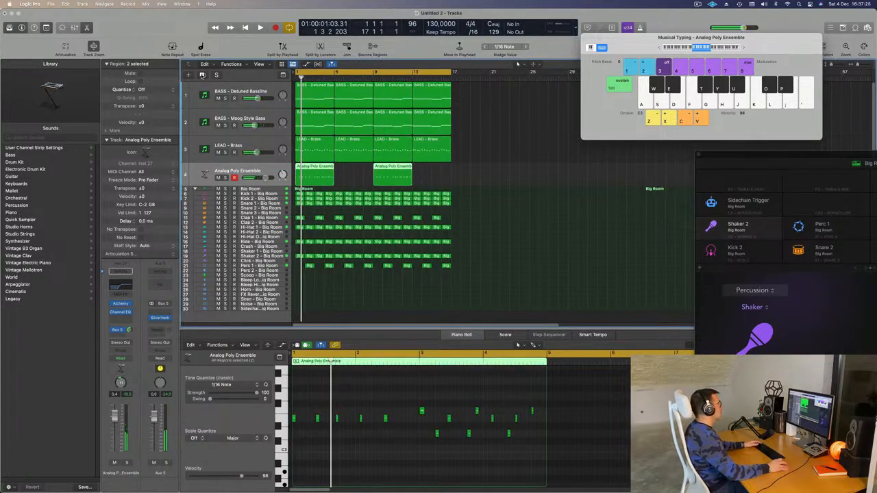
{"action": "key", "text": "super+d"}
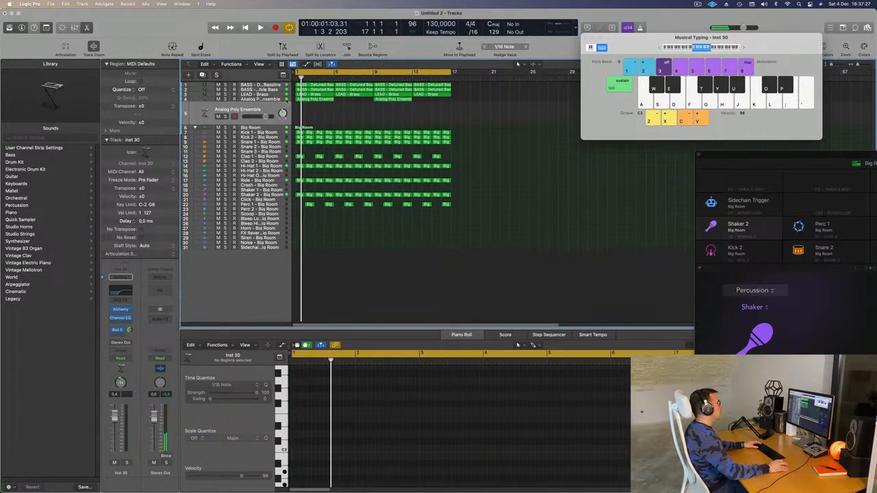
Move the Analog Poly Ensemble region from bar 1 onto the duplicated track at bar 5
{"action": "key", "text": "super+Down"}
{"action": "key", "text": "super+Down"}
{"action": "key", "text": "super+Down"}
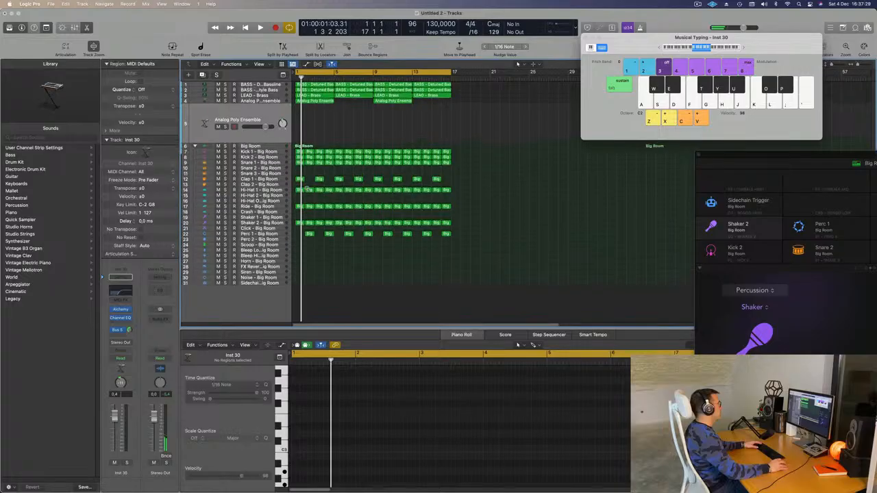
{"action": "left_click", "coordinate": [314, 118]}
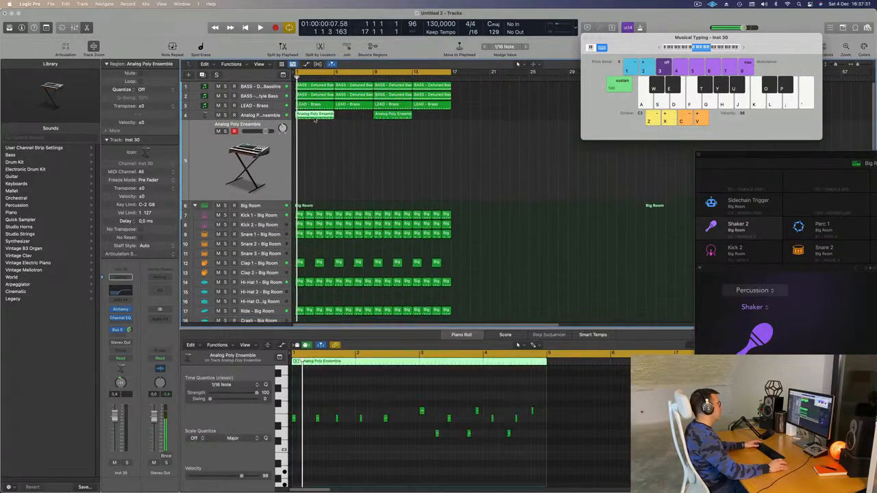
{"action": "left_click_drag", "start_coordinate": [320, 118], "coordinate": [358, 194]}
Delete every note but the first in the moved region and stretch that note to bar 7
{"action": "key", "text": "super+Left"}
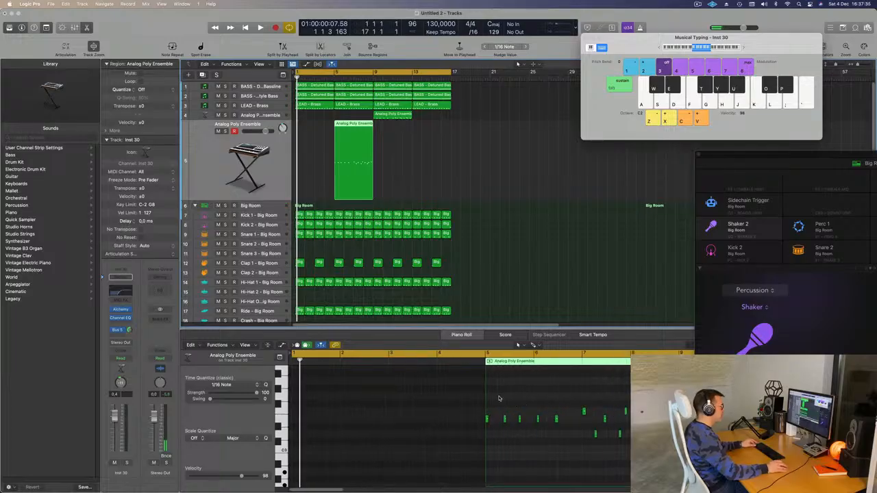
{"action": "key", "text": "super+a"}
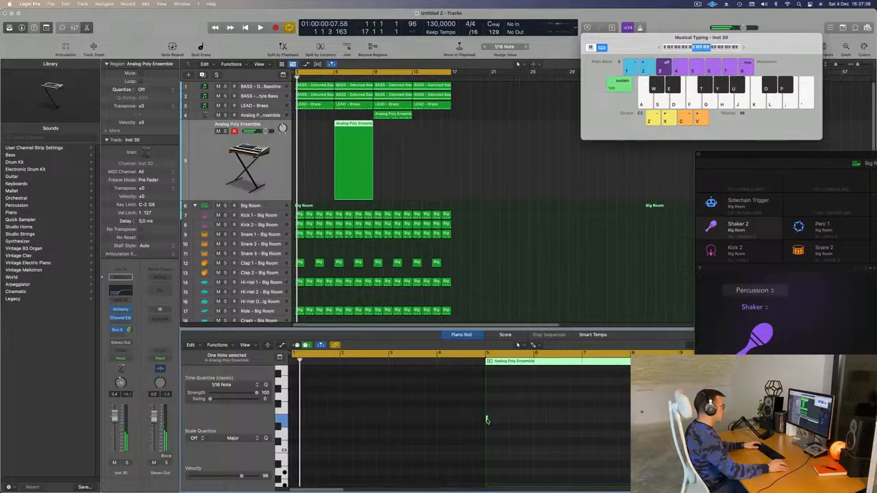
{"action": "left_click_drag", "start_coordinate": [487, 419], "coordinate": [581, 421]}
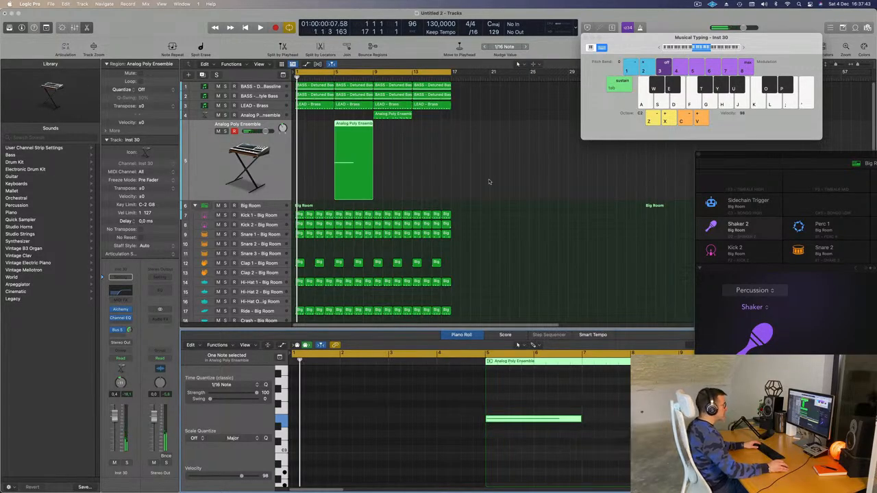
Copy the original track's bar 9 region back to bar 1, then mute the LEAD - Brass track and play
{"action": "left_click_drag", "start_coordinate": [387, 115], "coordinate": [260, 110]}
{"action": "key", "text": "space"}
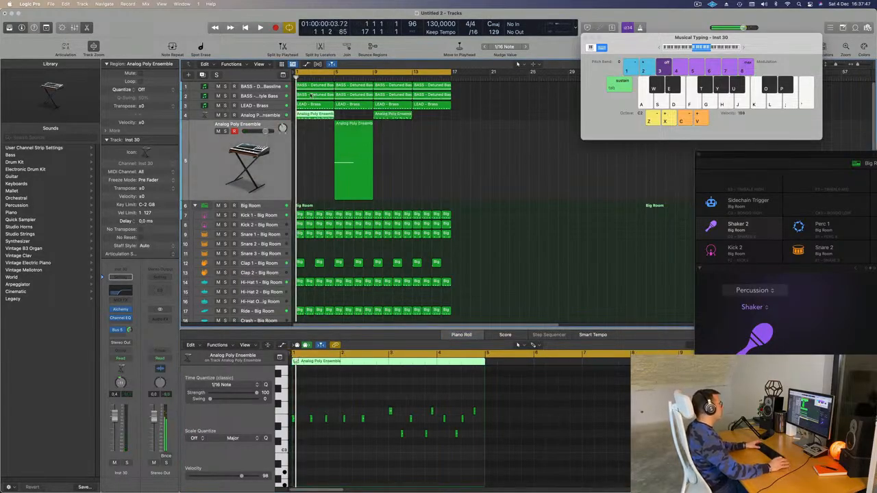
{"action": "left_click", "coordinate": [217, 105]}
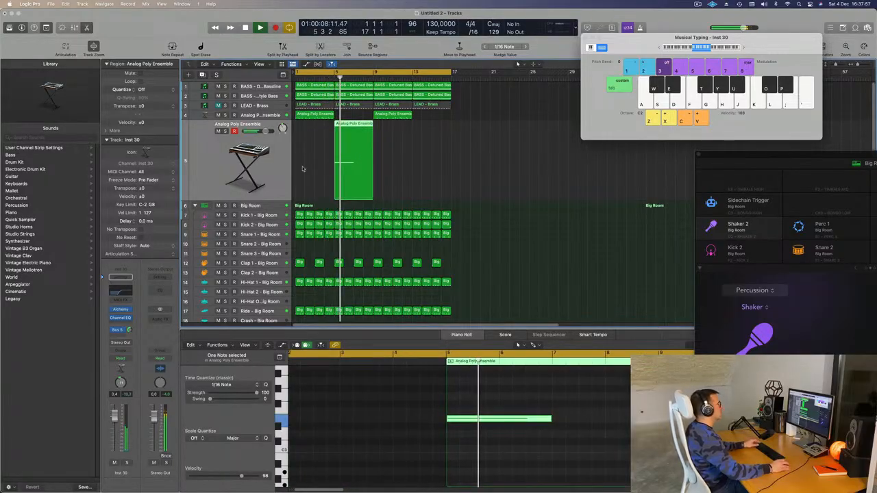
Open the duplicated track's Alchemy window and lower its Channel EQ low cut to about 130 Hz
{"action": "left_click", "coordinate": [120, 310]}
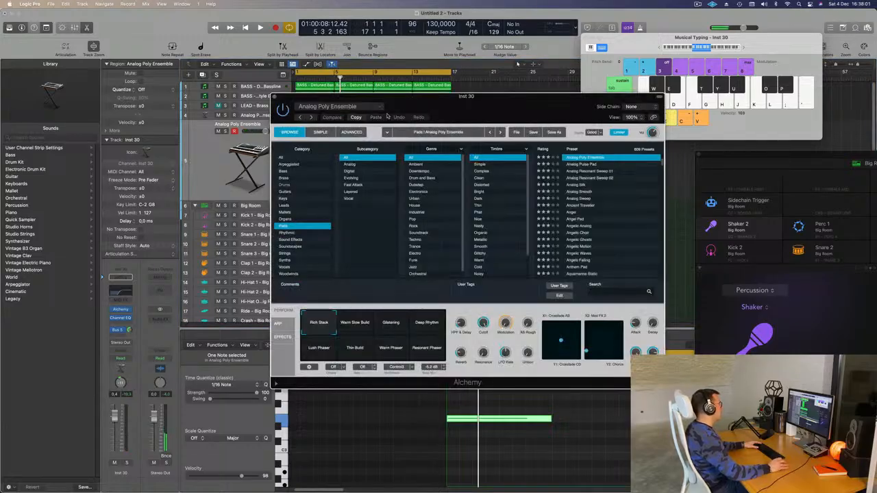
{"action": "left_click_drag", "start_coordinate": [469, 102], "coordinate": [589, 102]}
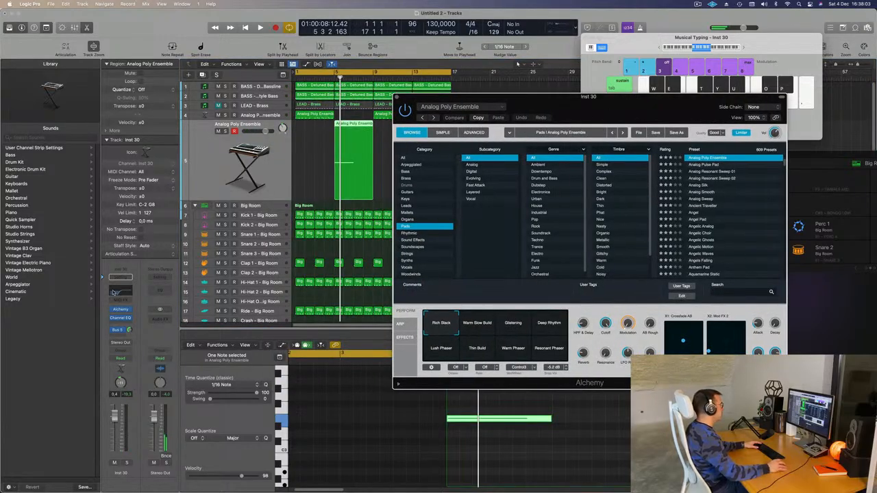
{"action": "left_click", "coordinate": [116, 292]}
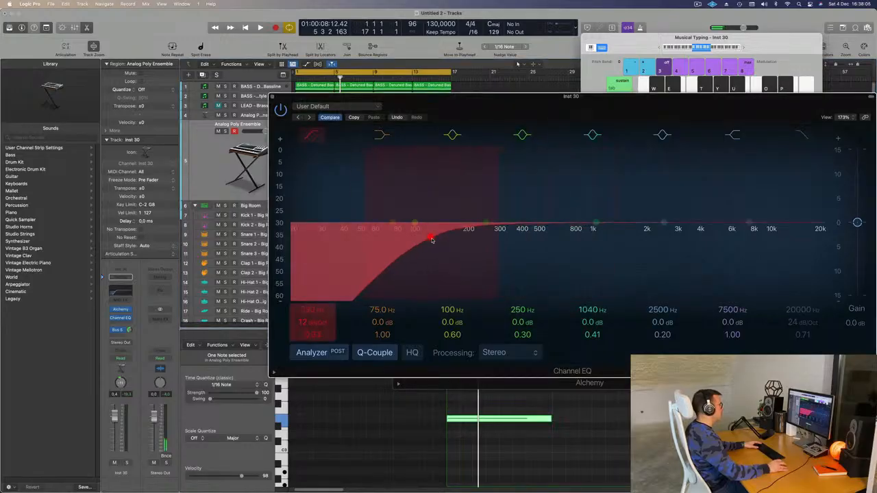
{"action": "left_click", "coordinate": [273, 97]}
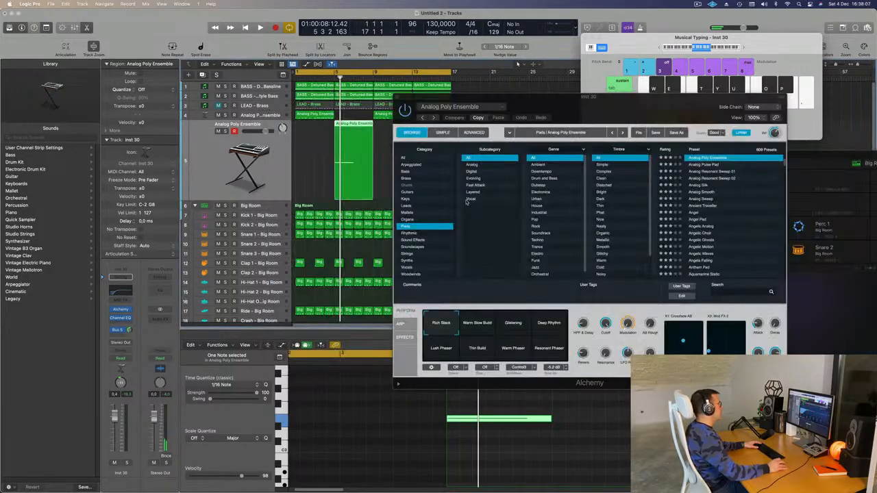
Load the Blueprint preset from Alchemy's Sound Effects category on the duplicated track and start playback
{"action": "left_click", "coordinate": [403, 240]}
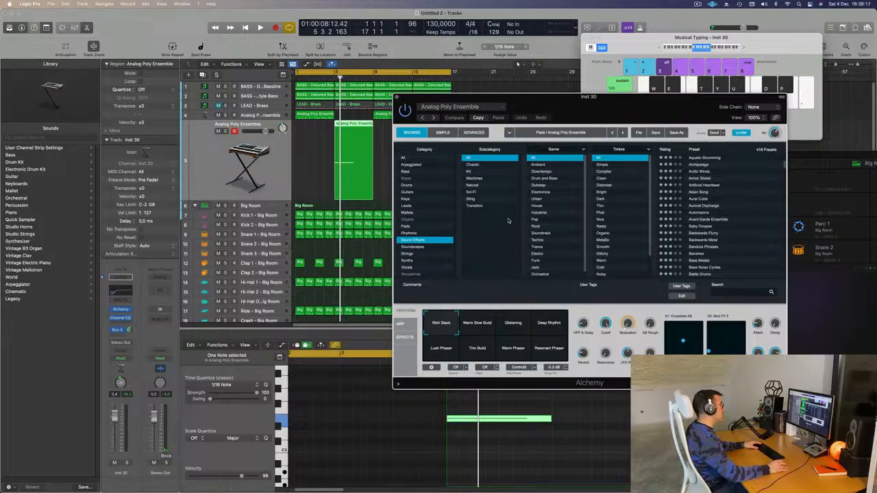
{"action": "scroll", "coordinate": [733, 225], "scroll_direction": "down", "scroll_amount": 5}
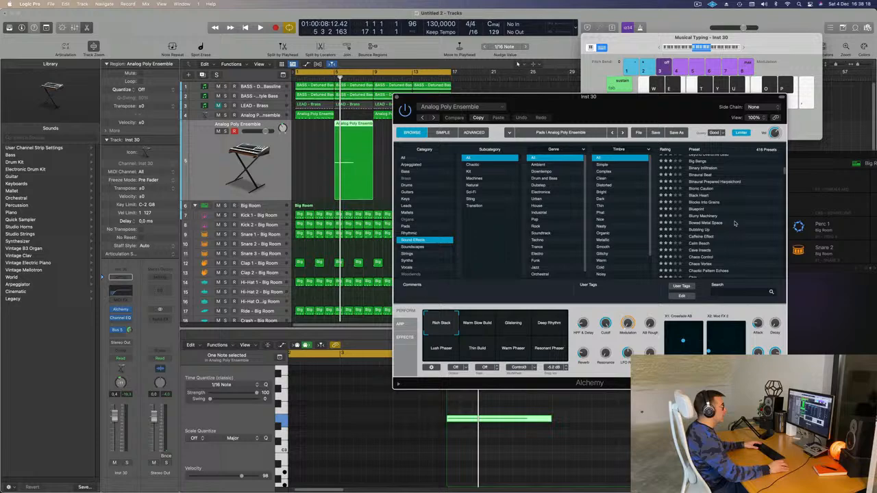
{"action": "left_click", "coordinate": [696, 209]}
{"action": "key", "text": "space"}
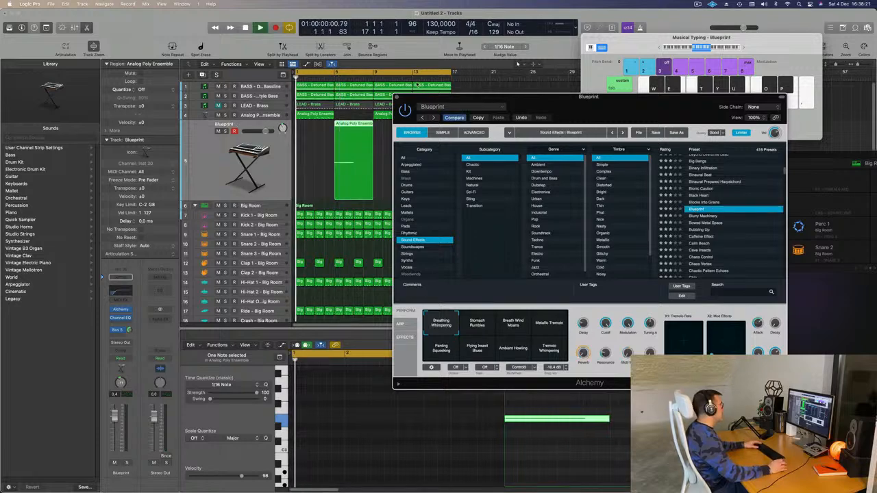
Move the synth window off the arrangement, start the cycle range at bar 5 and audition the Blueprint sound
{"action": "left_click_drag", "start_coordinate": [483, 101], "coordinate": [546, 103]}
{"action": "left_click_drag", "start_coordinate": [298, 74], "coordinate": [334, 76]}
{"action": "key", "text": "space"}
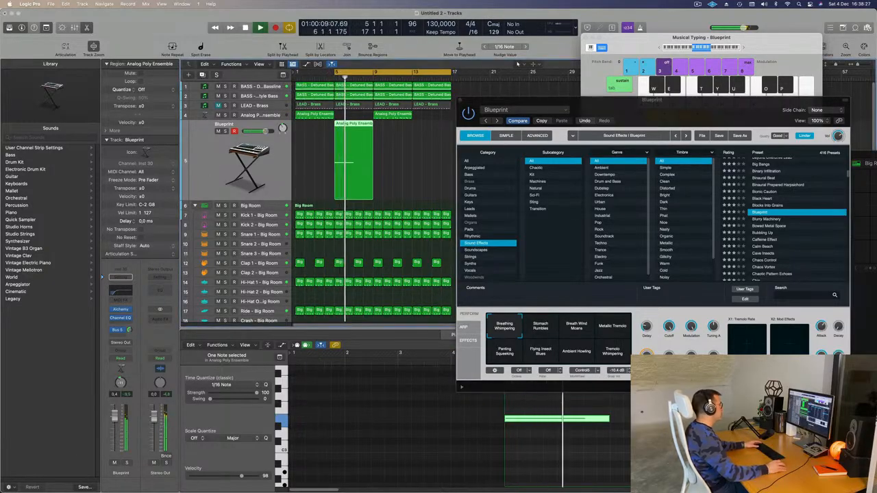
{"action": "key", "text": "space"}
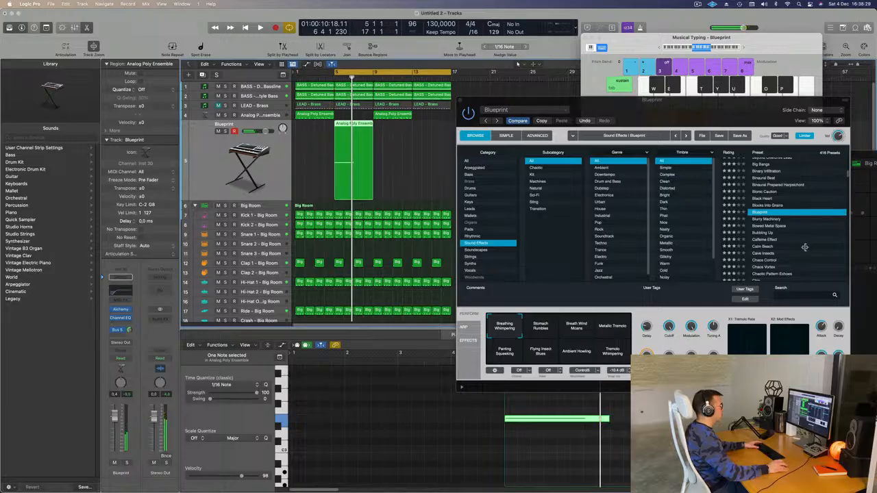
Load the Chaos Control sound effect preset in Alchemy and play it with the beat
{"action": "scroll", "coordinate": [805, 248], "scroll_direction": "down", "scroll_amount": 3}
{"action": "left_click", "coordinate": [764, 209]}
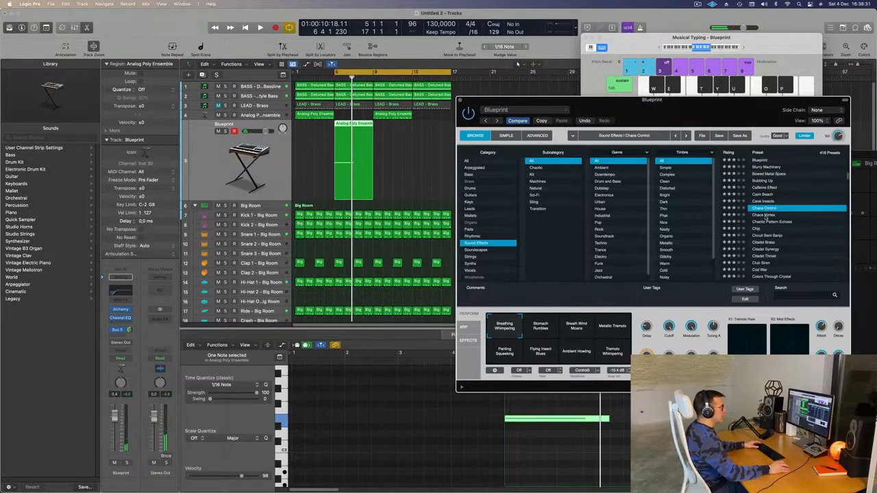
{"action": "key", "text": "space"}
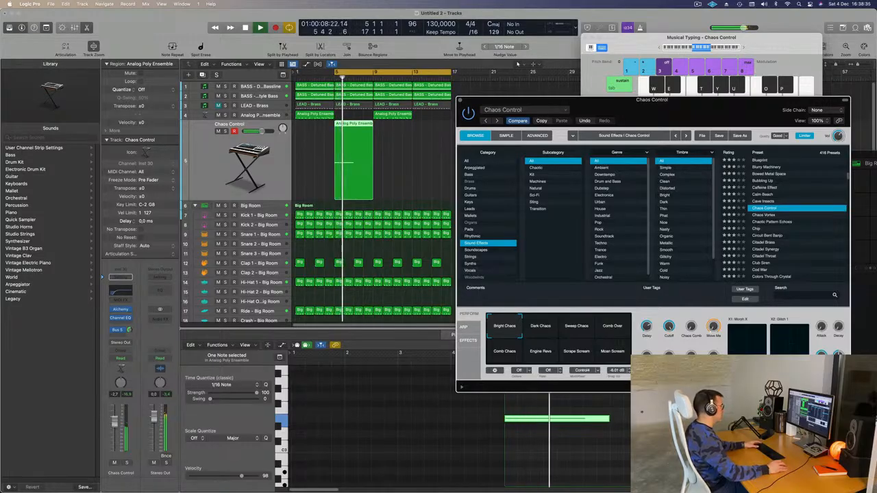
Audition Chaos Control's Sweep Chaos, Comb Over and Mean Scream performance variations during playback, leaving Mean Scream selected
{"action": "left_click", "coordinate": [587, 335]}
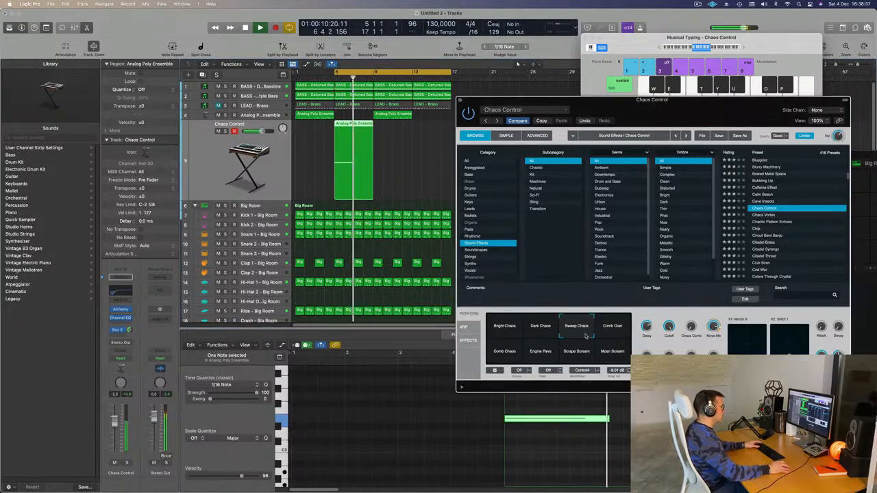
{"action": "left_click", "coordinate": [620, 330]}
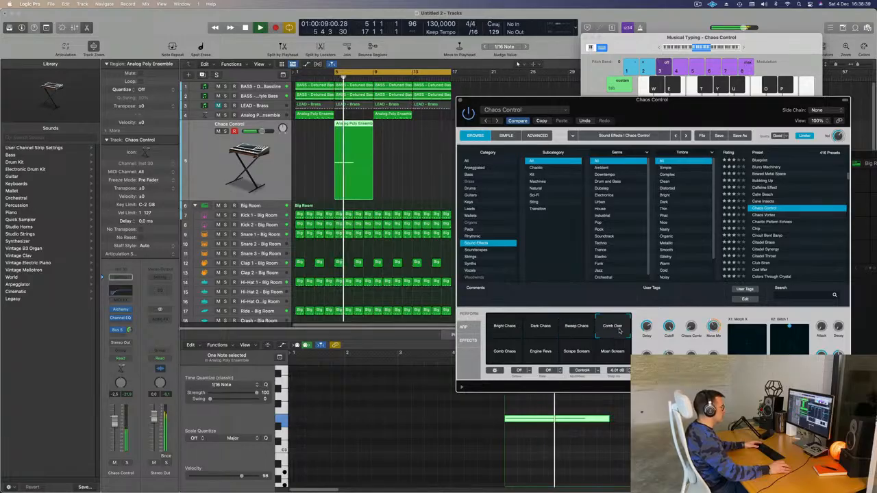
{"action": "left_click", "coordinate": [617, 354]}
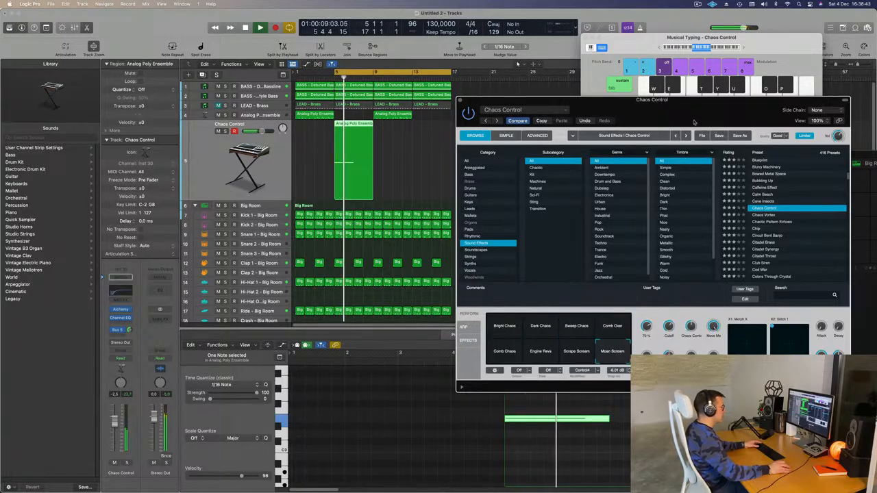
Lower the Chaos Control track's volume to about -4.5 dB while checking its solo, then close the Alchemy window and stop playback
{"action": "left_click_drag", "start_coordinate": [694, 122], "coordinate": [653, 115]}
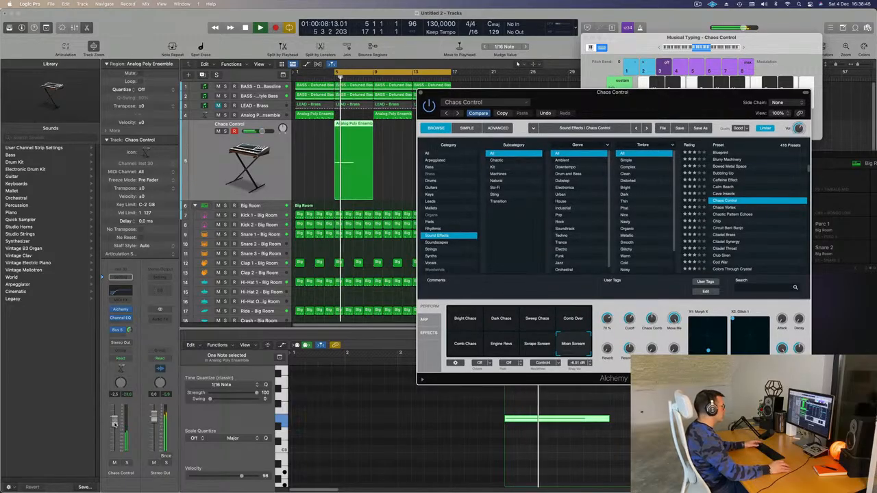
{"action": "left_click", "coordinate": [127, 464]}
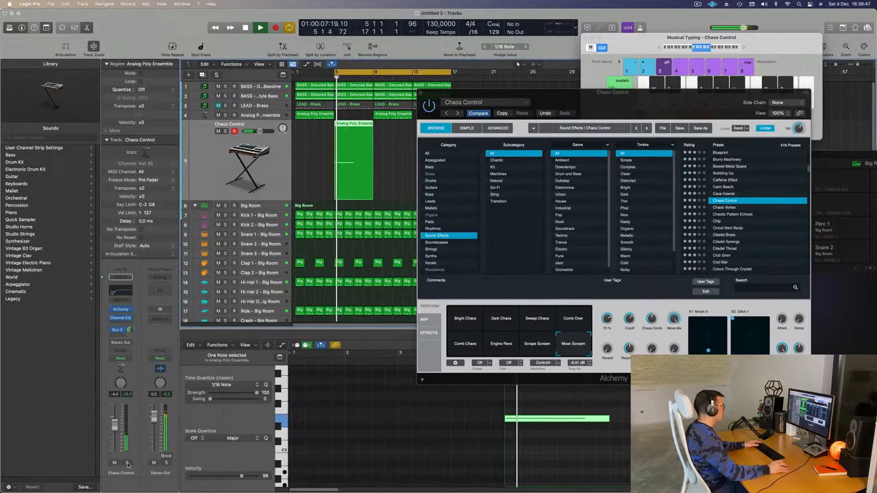
{"action": "left_click", "coordinate": [128, 464]}
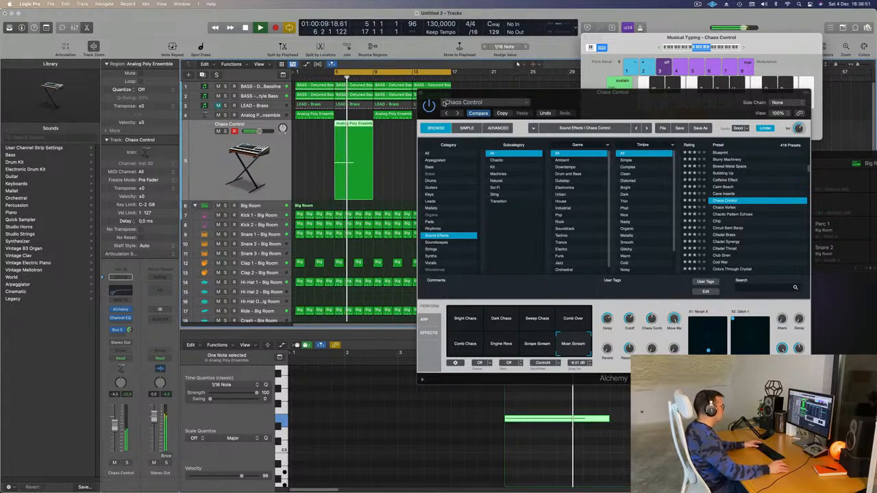
{"action": "left_click", "coordinate": [420, 93]}
{"action": "key", "text": "space"}
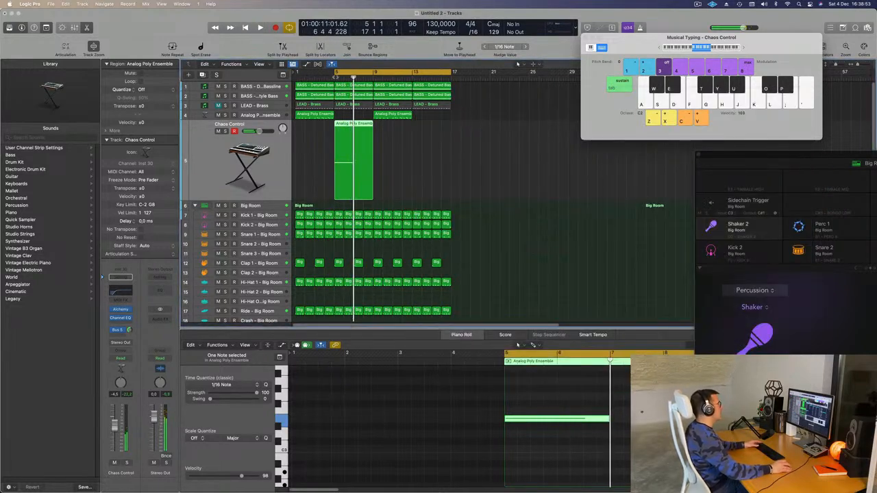
Copy the Chaos Control region from bar 5 to bar 13 and extend the cycle range back to bar 1
{"action": "left_click", "coordinate": [402, 162]}
{"action": "left_click_drag", "start_coordinate": [363, 128], "coordinate": [442, 139]}
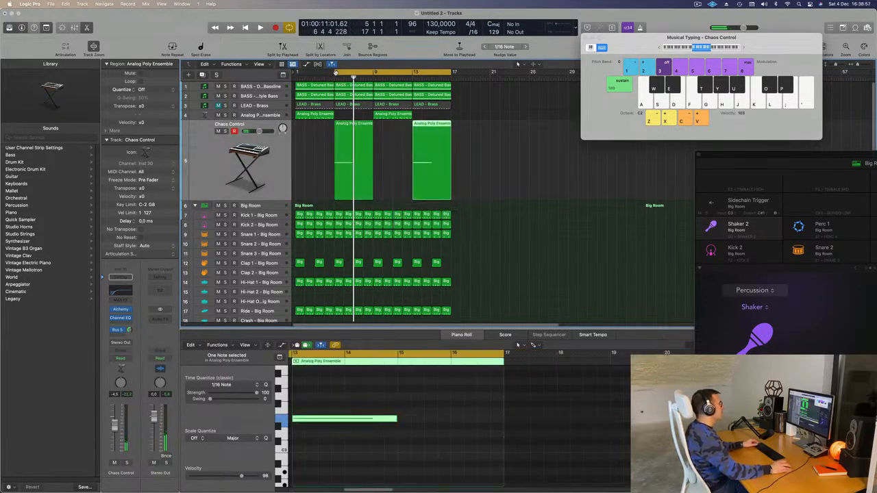
{"action": "left_click_drag", "start_coordinate": [334, 74], "coordinate": [294, 75]}
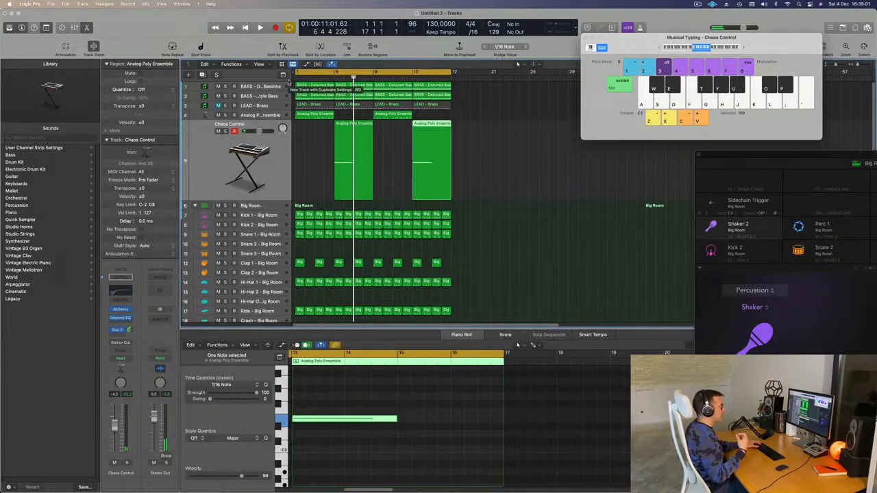
{"action": "left_click", "coordinate": [483, 168]}
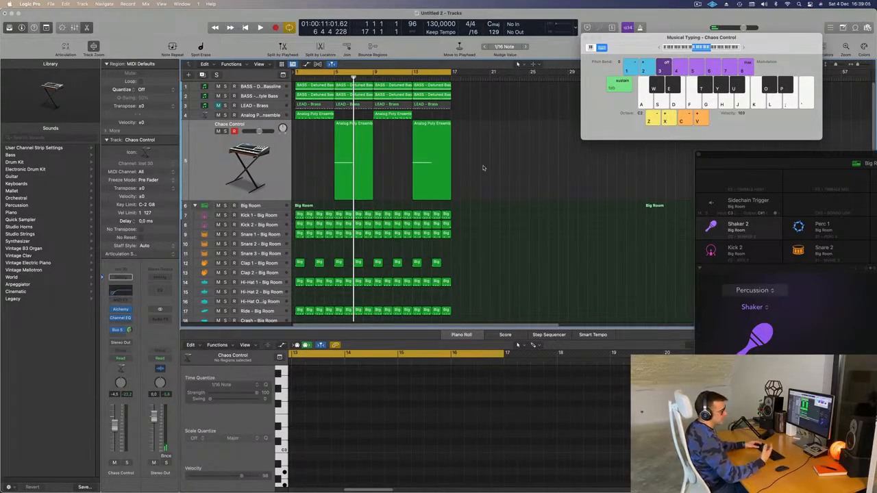
Play the arrangement from bar 1 and raise the Chaos Control track's volume to about -3.7 dB
{"action": "key", "text": "space"}
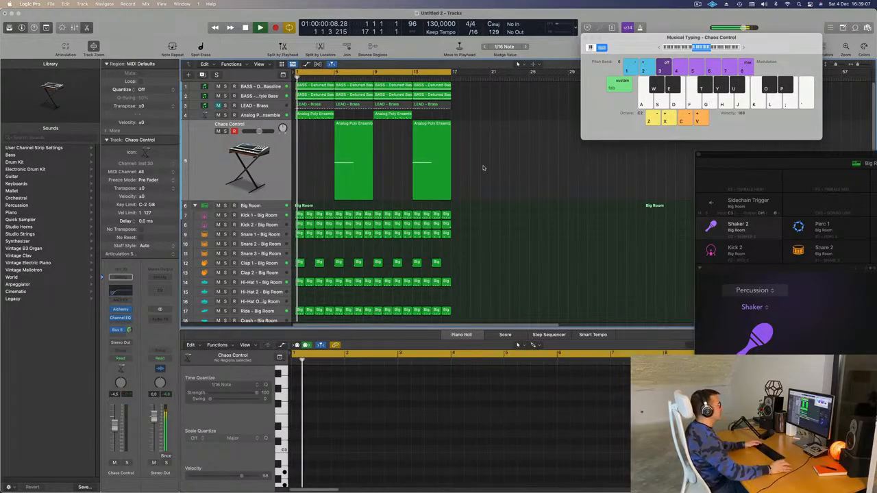
{"action": "left_click", "coordinate": [258, 169]}
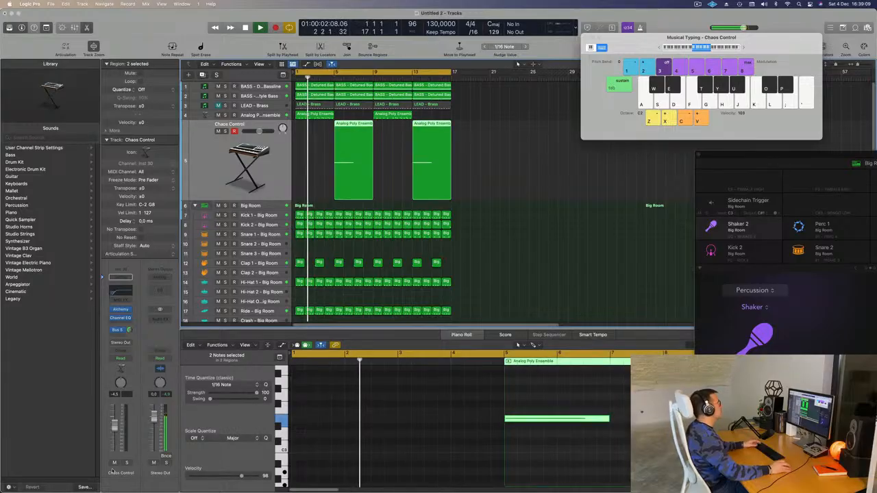
{"action": "left_click_drag", "start_coordinate": [115, 428], "coordinate": [115, 426]}
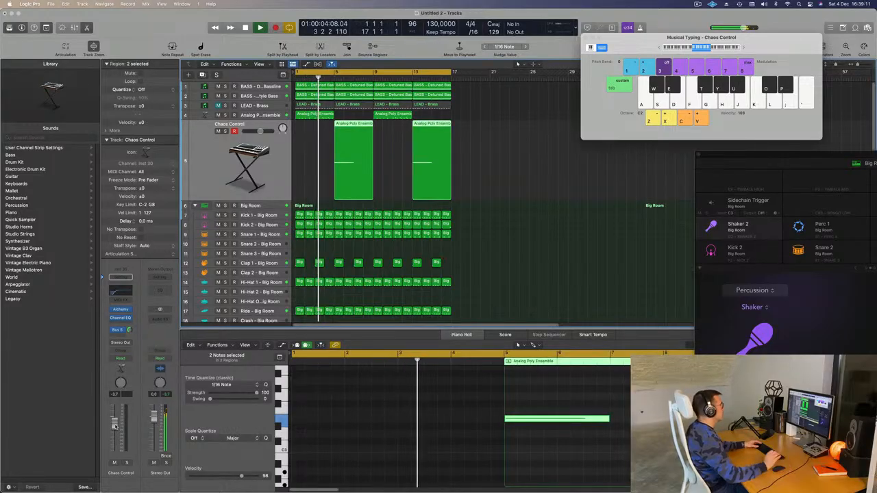
Show the notes of the Analog Poly Ensemble region at bar 1 enlarged in the Piano Roll and play them
{"action": "left_click", "coordinate": [326, 115]}
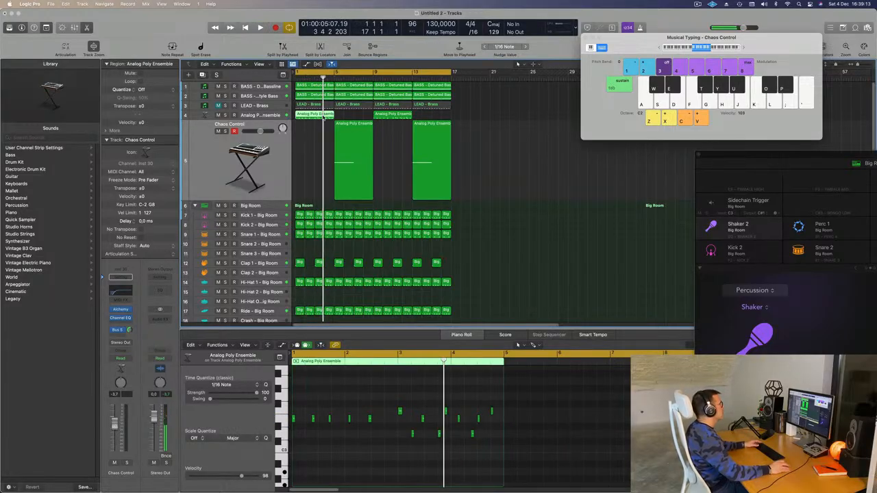
{"action": "left_click", "coordinate": [351, 449]}
{"action": "key", "text": "super+Right"}
{"action": "key", "text": "super+Right"}
{"action": "key", "text": "super+Right"}
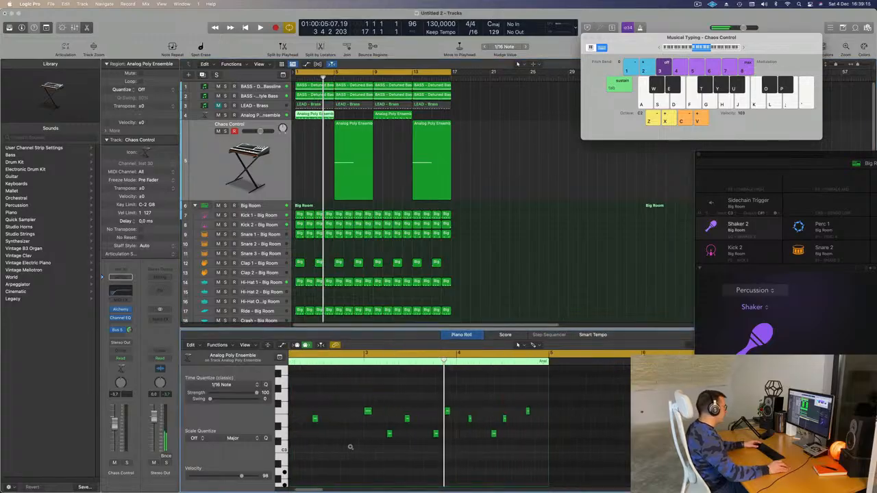
{"action": "scroll", "coordinate": [353, 449], "scroll_direction": "left", "scroll_amount": 5}
{"action": "key", "text": "space"}
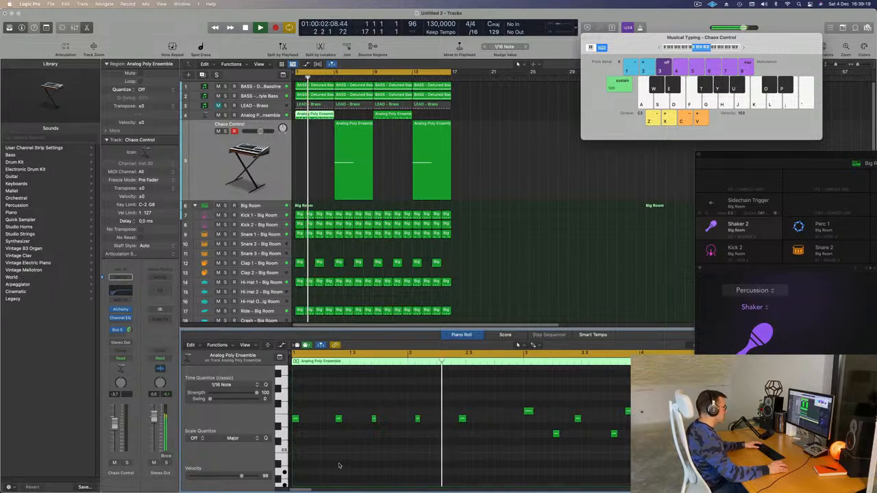
Try moving the pad note just after bar 2 to the start of bar 2 and audition the rhythm
{"action": "key", "text": "space"}
{"action": "left_click", "coordinate": [417, 419]}
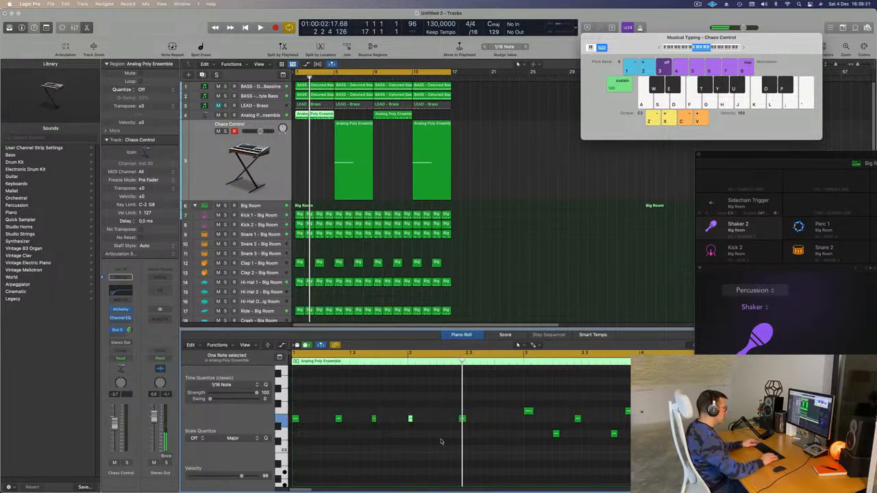
{"action": "key", "text": "space"}
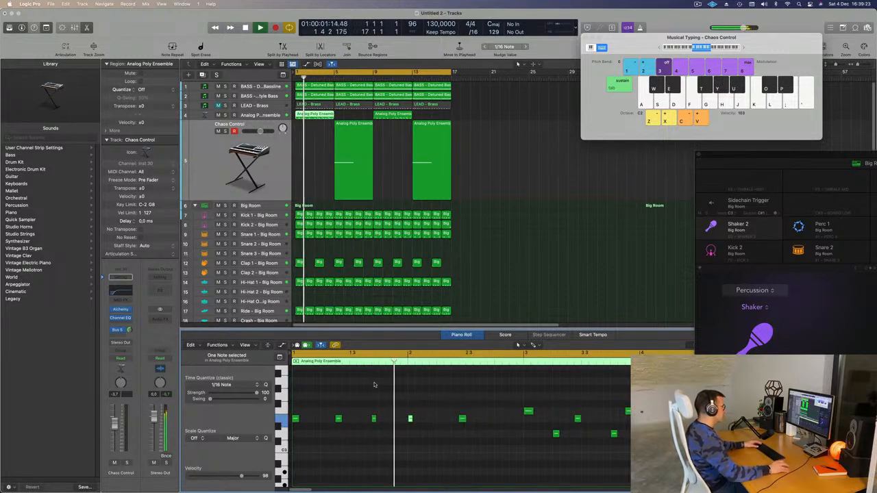
{"action": "key", "text": "space"}
{"action": "key", "text": "space"}
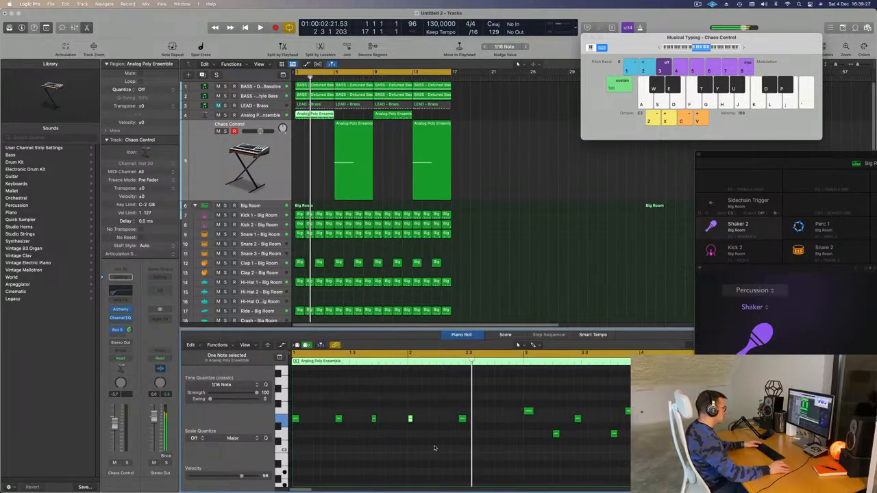
Move the selected pad note to an eighth note after the start of bar 2 and listen to the phrase
{"action": "key", "text": "space"}
{"action": "key", "text": "space"}
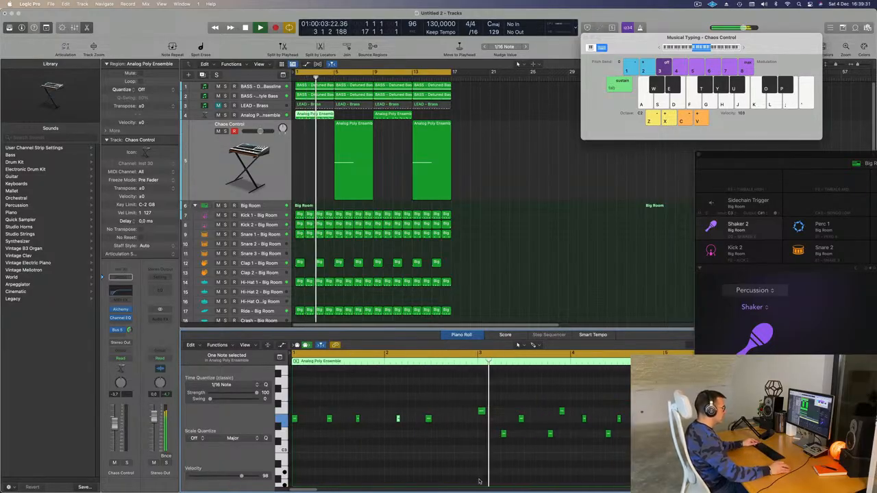
{"action": "scroll", "coordinate": [483, 479], "scroll_direction": "down", "scroll_amount": 2}
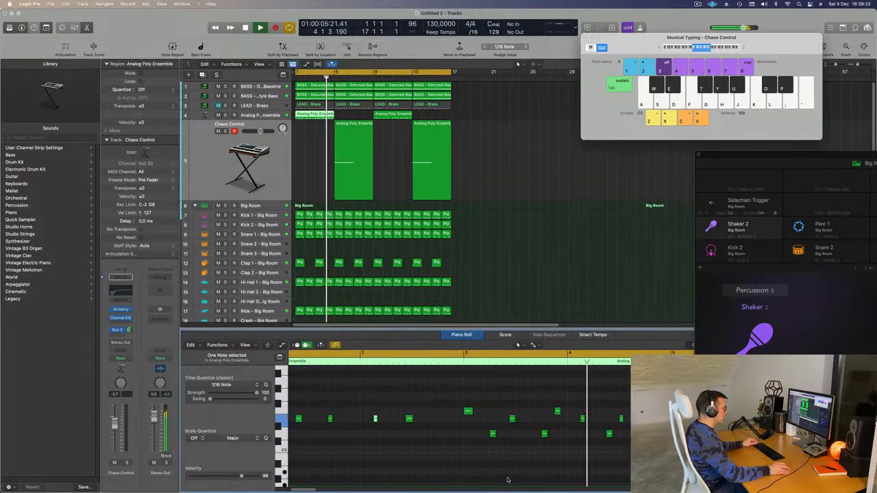
{"action": "scroll", "coordinate": [493, 479], "scroll_direction": "up", "scroll_amount": 1}
{"action": "scroll", "coordinate": [507, 479], "scroll_direction": "down", "scroll_amount": 1}
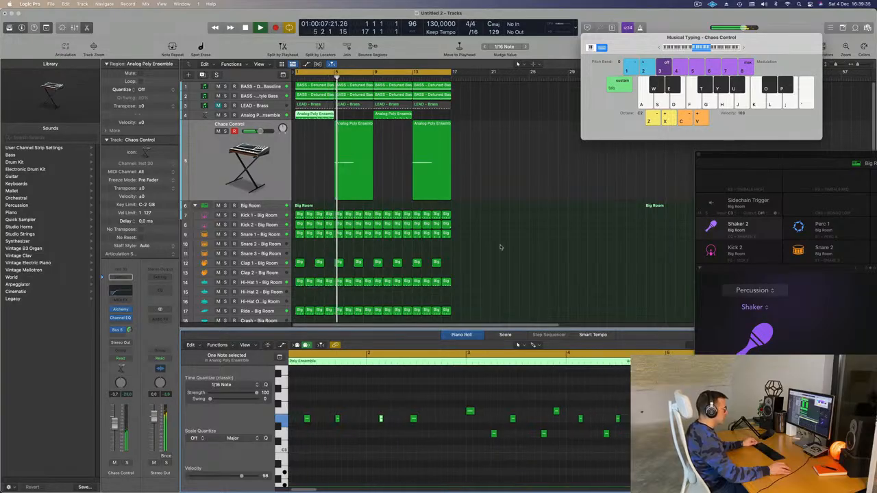
Replace the Analog Poly Ensemble region at bar 9 with a copy of the edited region from bar 1
{"action": "key", "text": "Return"}
{"action": "left_click", "coordinate": [404, 114]}
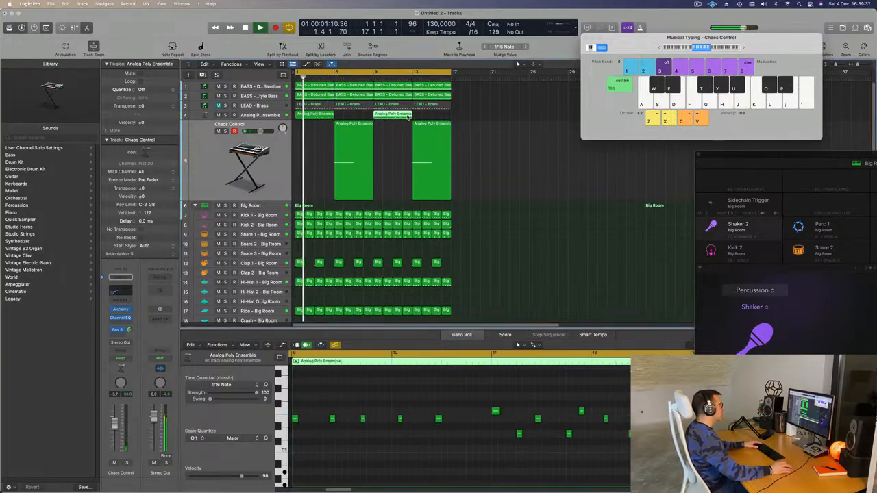
{"action": "left_click_drag", "start_coordinate": [324, 117], "coordinate": [391, 124]}
{"action": "left_click", "coordinate": [299, 173]}
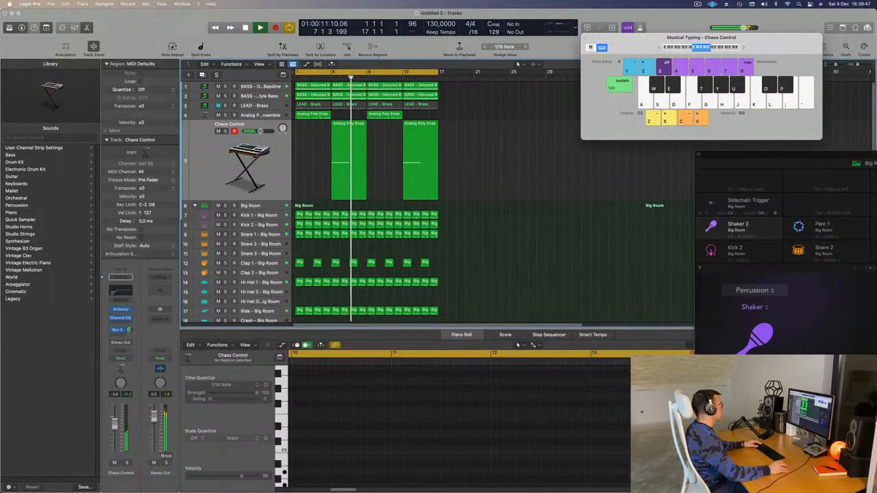
Shorten the sustained note in the Chaos Control region at bar 5 by about a quarter bar and play from the start
{"action": "key", "text": "space"}
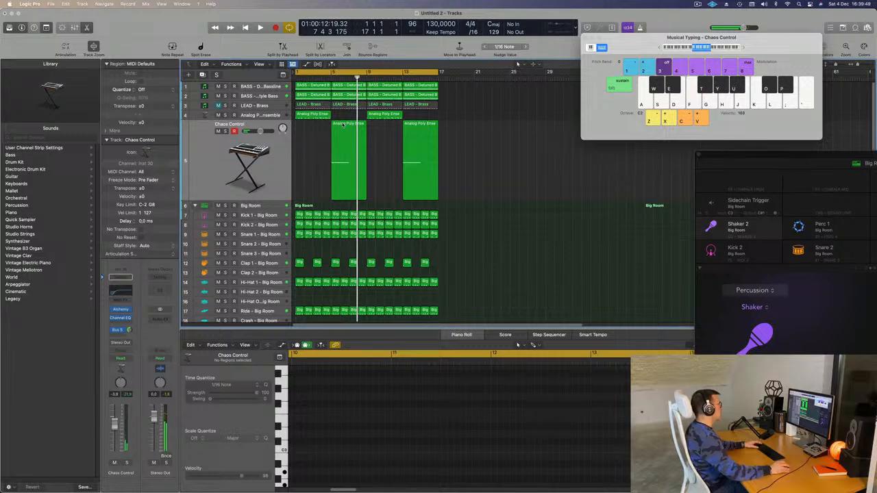
{"action": "left_click", "coordinate": [344, 124]}
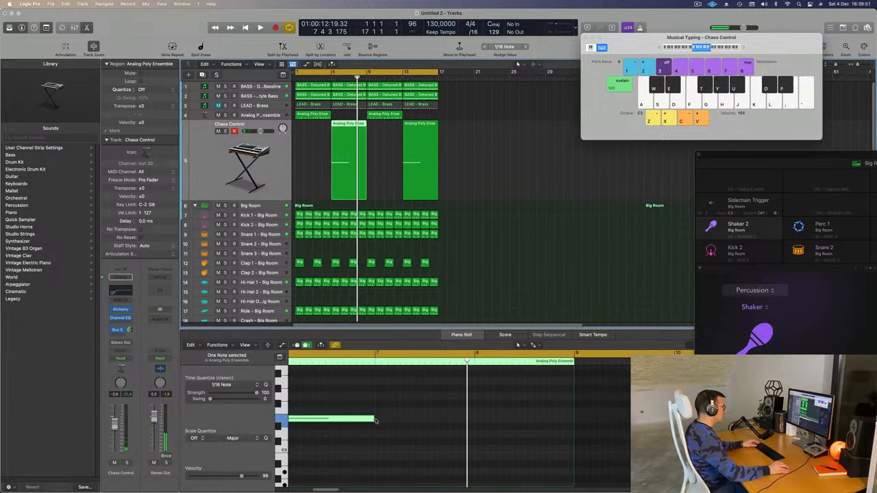
{"action": "left_click_drag", "start_coordinate": [374, 418], "coordinate": [348, 419]}
{"action": "key", "text": "Return"}
{"action": "key", "text": "space"}
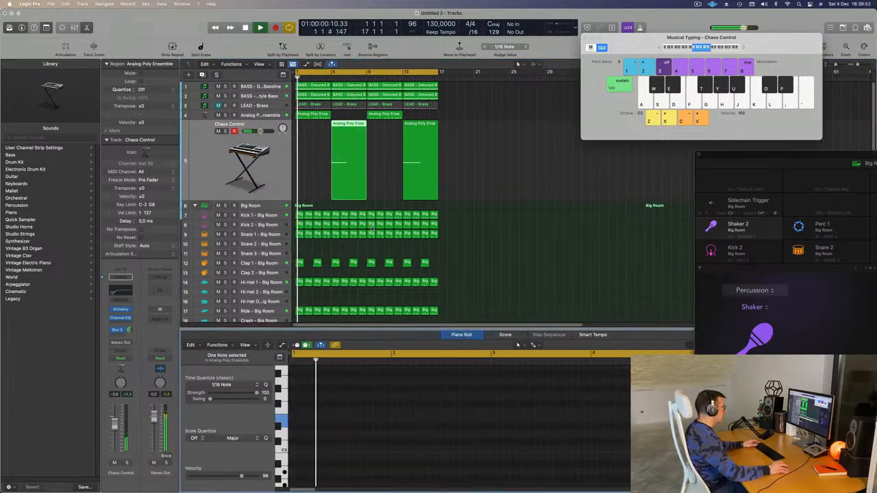
Listen to the whole arrangement, then unmute and select the LEAD - Brass track
{"action": "key", "text": "super+Left"}
{"action": "key", "text": "super+Up"}
{"action": "left_click", "coordinate": [472, 219]}
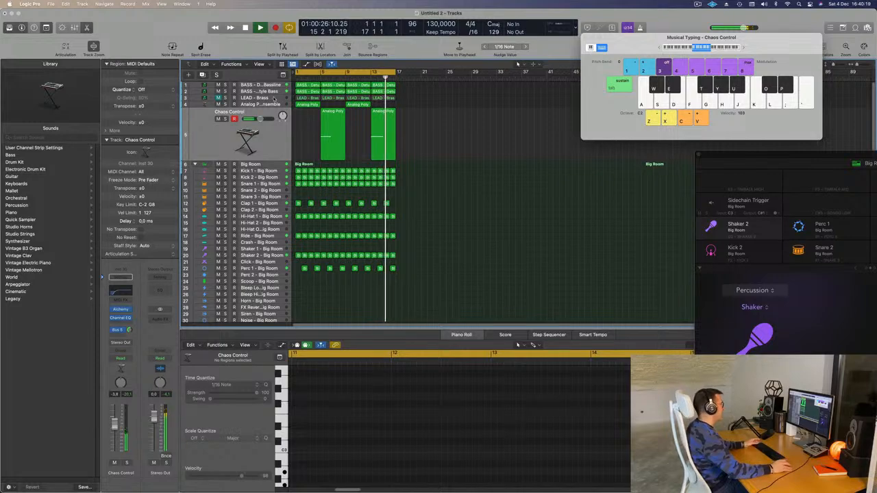
{"action": "left_click", "coordinate": [230, 98]}
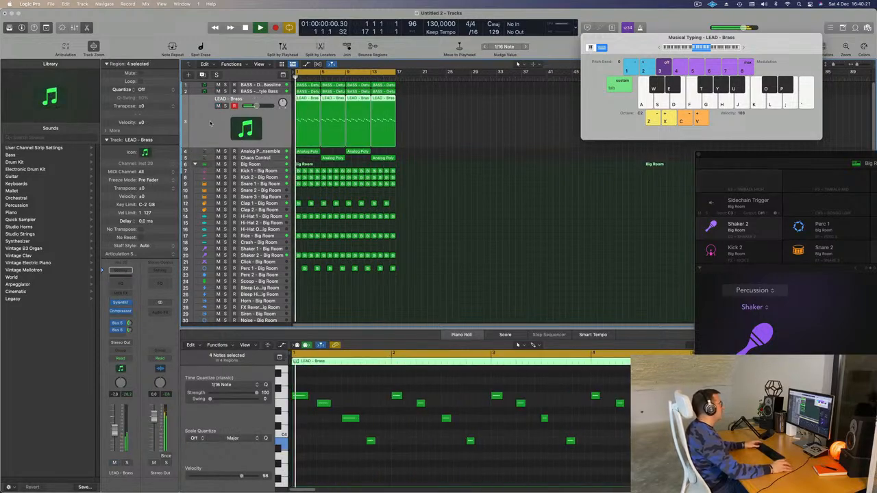
Lower the LEAD - Brass filter control cutoff in Sylenth1 to about 1.57 and the track's volume to about -10.6 dB
{"action": "left_click", "coordinate": [121, 302]}
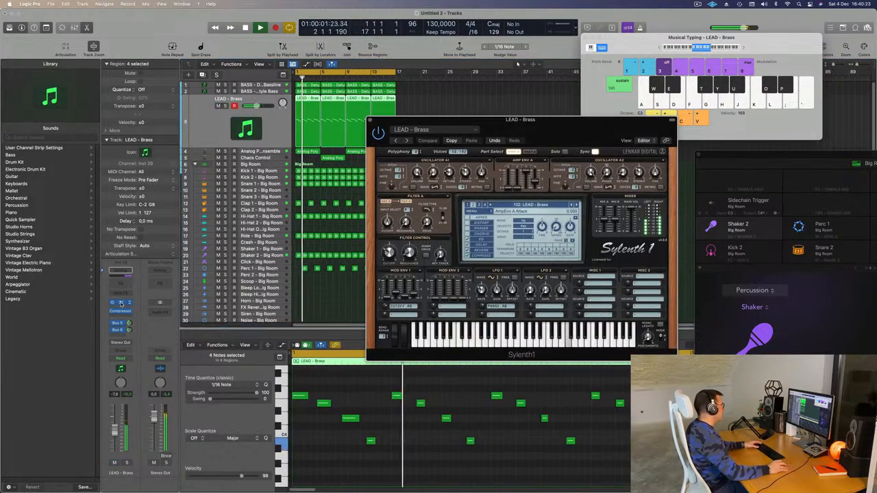
{"action": "left_click_drag", "start_coordinate": [390, 255], "coordinate": [392, 265]}
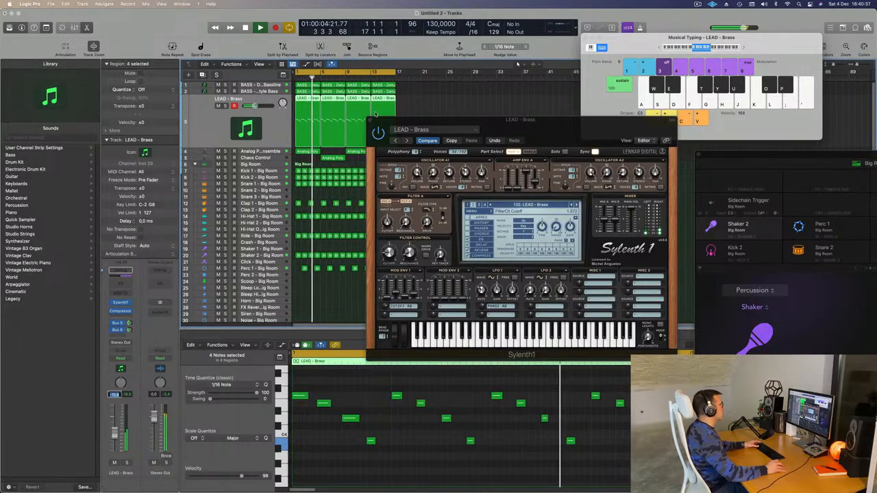
{"action": "key", "text": "super+w"}
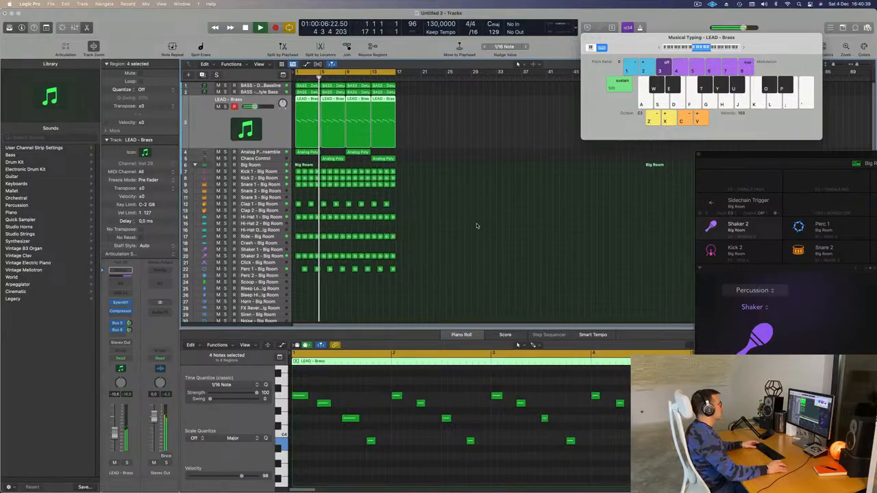
Duplicate the Chaos Control track and copy its bar 5 region to bar 1 on the duplicate
{"action": "key", "text": "z"}
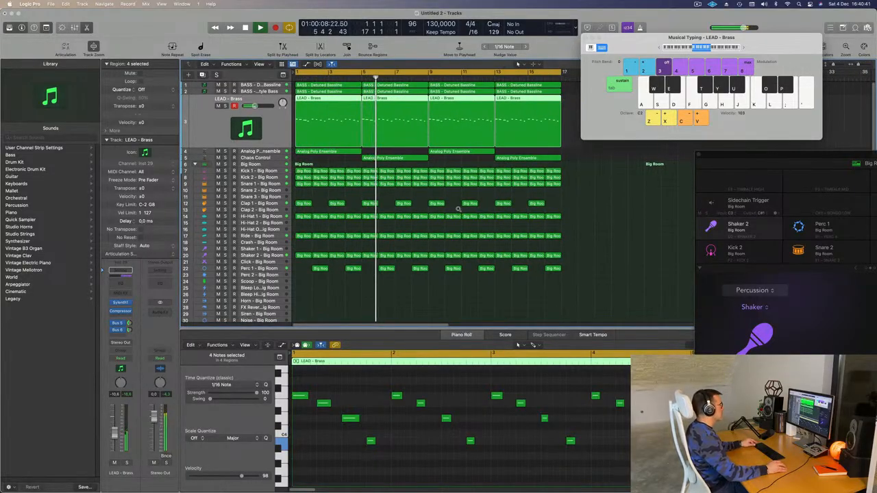
{"action": "left_click", "coordinate": [459, 210], "text": "ctrl+alt"}
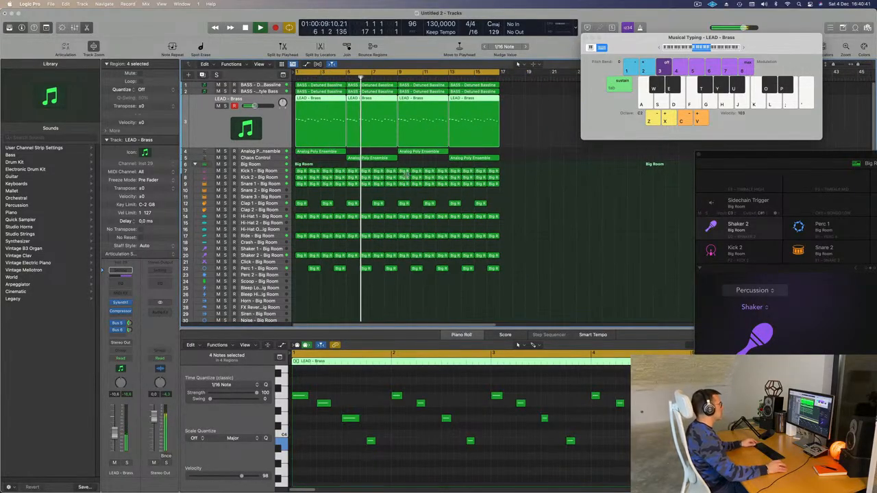
{"action": "left_click", "coordinate": [273, 158]}
{"action": "key", "text": "Return"}
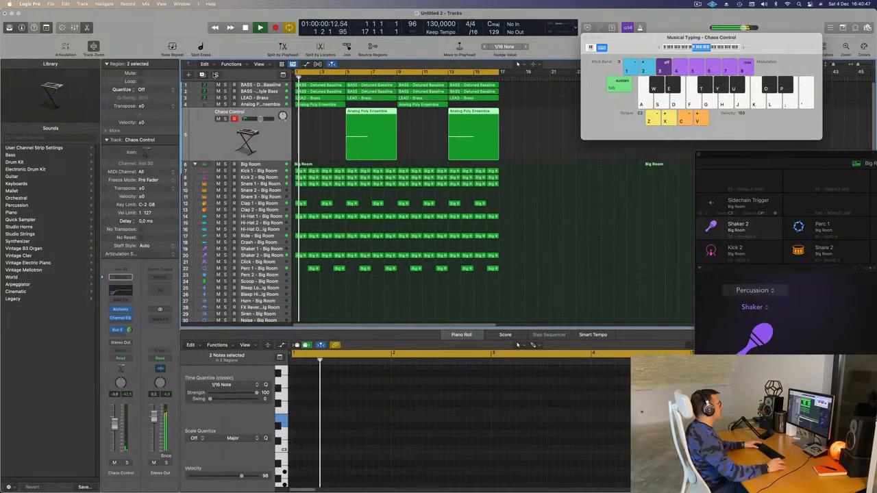
{"action": "left_click", "coordinate": [370, 113]}
{"action": "key", "text": "super+d"}
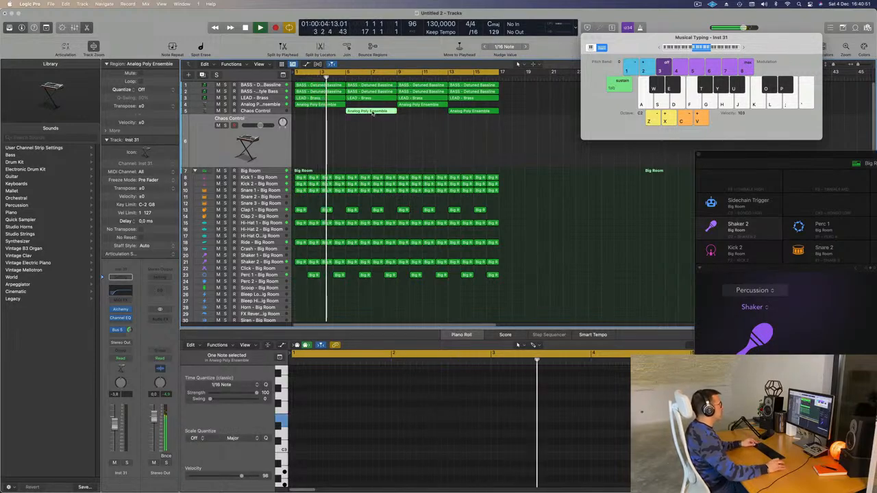
{"action": "left_click_drag", "start_coordinate": [370, 113], "coordinate": [318, 134]}
{"action": "key", "text": "space"}
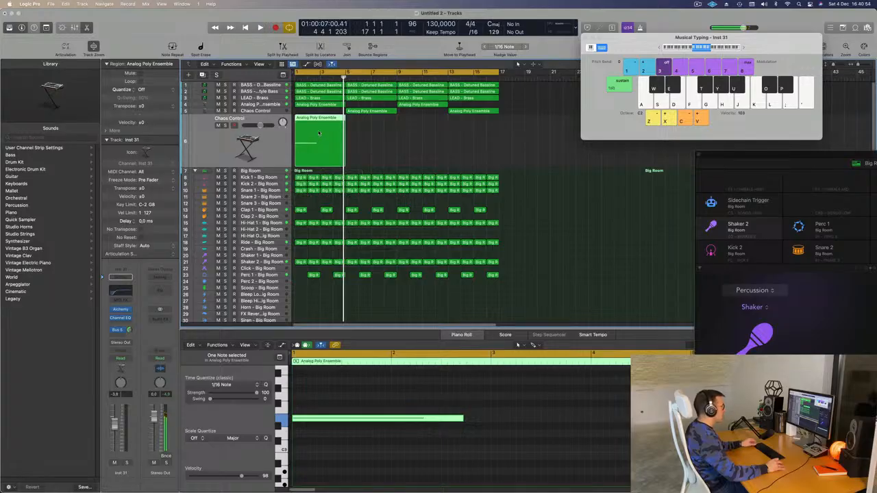
Open Alchemy on the duplicated track, load the Considered Response preset from the Rhythmic category and audition it
{"action": "left_click", "coordinate": [120, 309]}
{"action": "left_click_drag", "start_coordinate": [428, 110], "coordinate": [451, 109]}
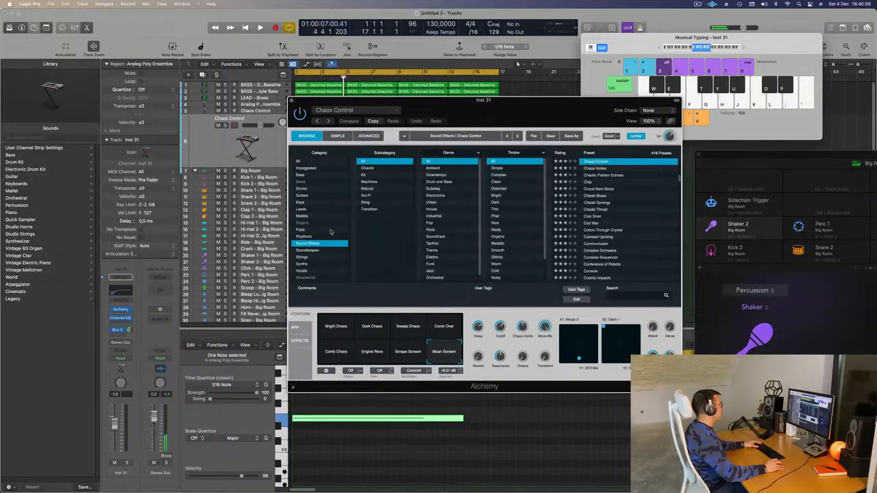
{"action": "left_click", "coordinate": [303, 237]}
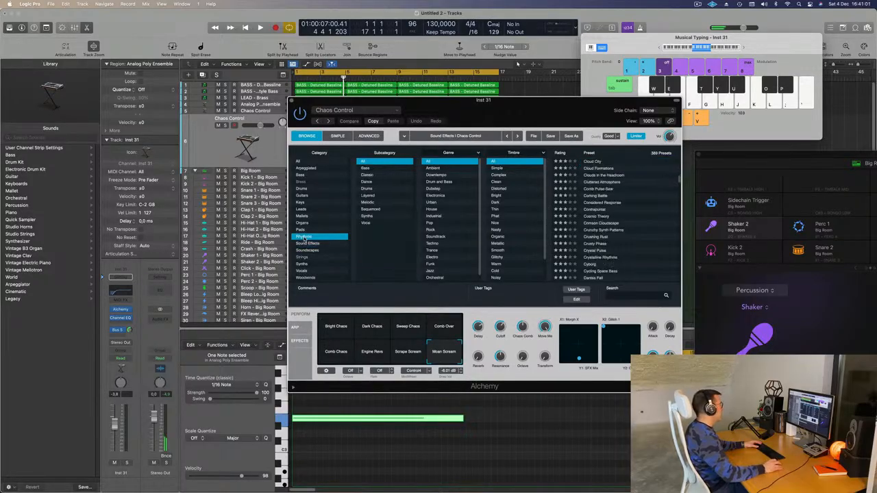
{"action": "left_click", "coordinate": [602, 203]}
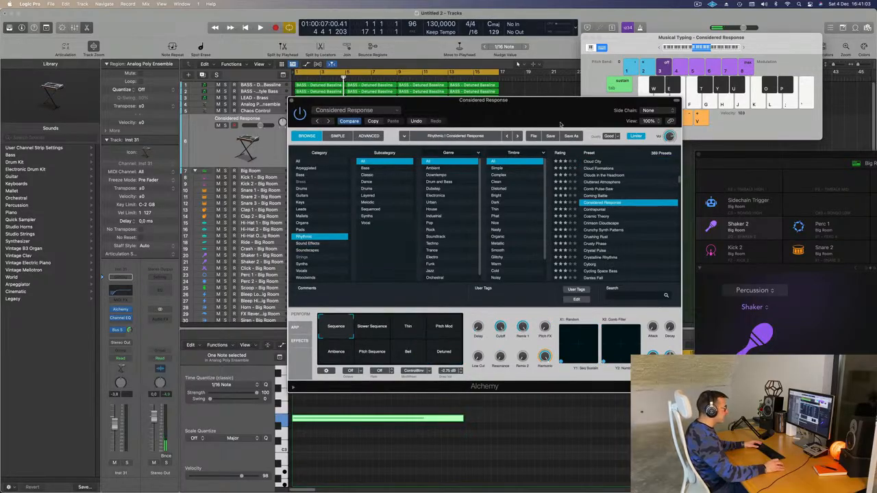
{"action": "left_click_drag", "start_coordinate": [530, 116], "coordinate": [638, 134]}
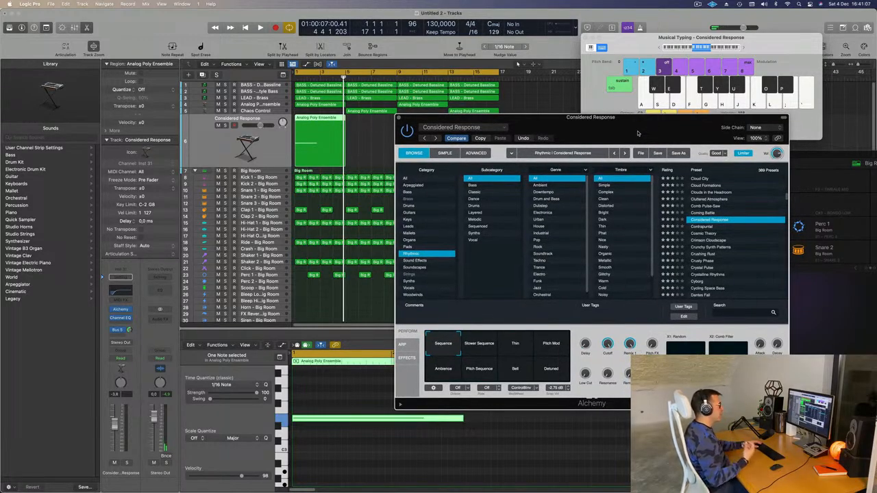
{"action": "left_click_drag", "start_coordinate": [641, 133], "coordinate": [589, 134]}
{"action": "key", "text": "space"}
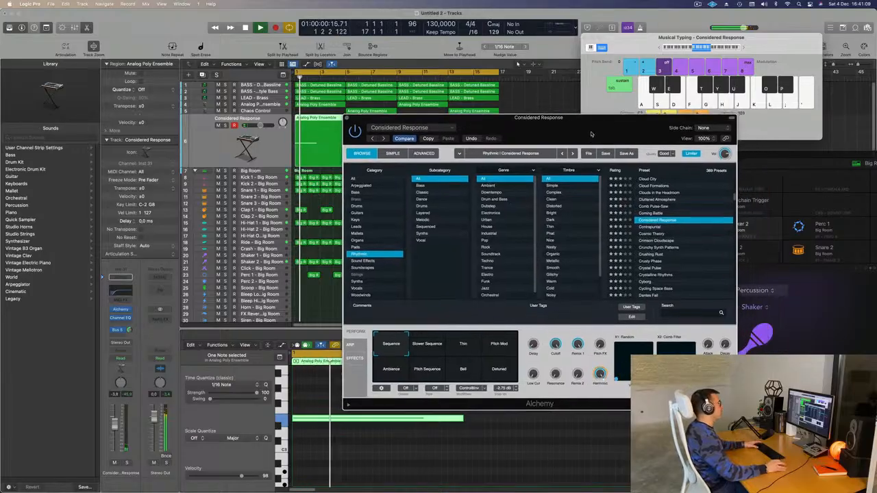
{"action": "left_click", "coordinate": [126, 463]}
{"action": "left_click", "coordinate": [126, 463]}
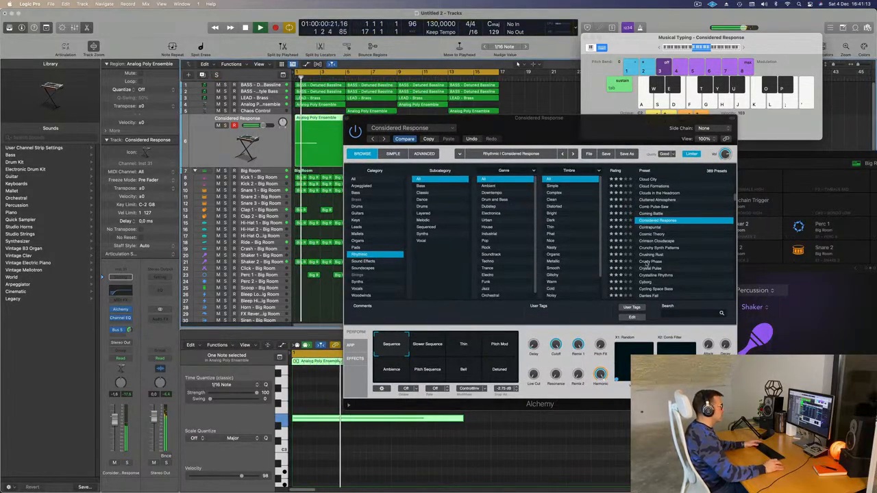
Narrow the Rhythmic presets to the Drums subcategory and audition New Psychology and Minimal Acid Patterns
{"action": "left_click", "coordinate": [419, 206]}
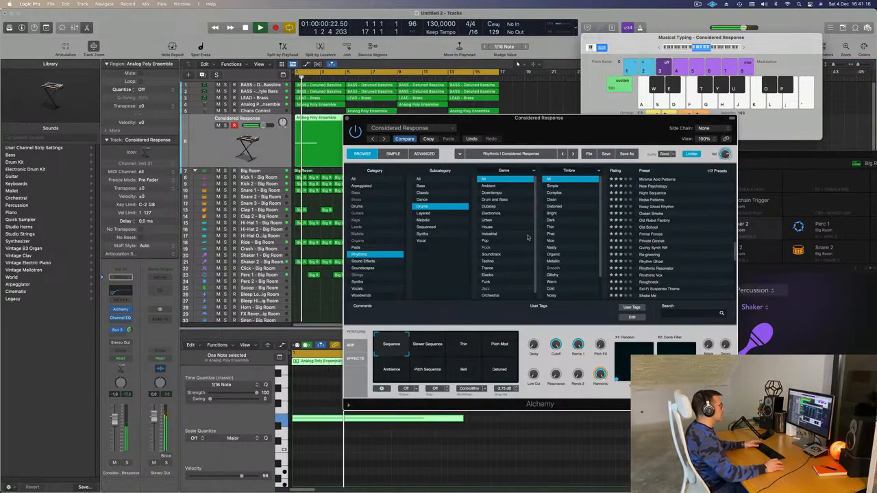
{"action": "left_click", "coordinate": [660, 187]}
{"action": "key", "text": "space"}
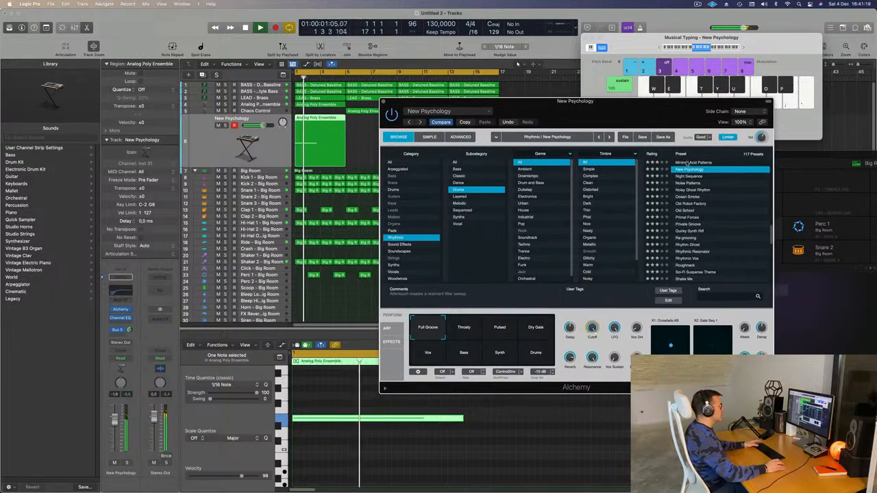
{"action": "key", "text": "space"}
{"action": "key", "text": "space"}
{"action": "left_click", "coordinate": [692, 163]}
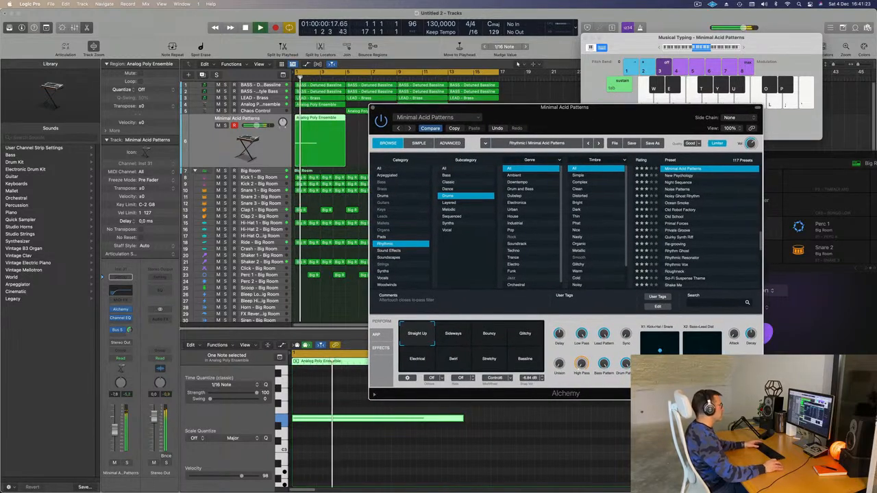
{"action": "key", "text": "space"}
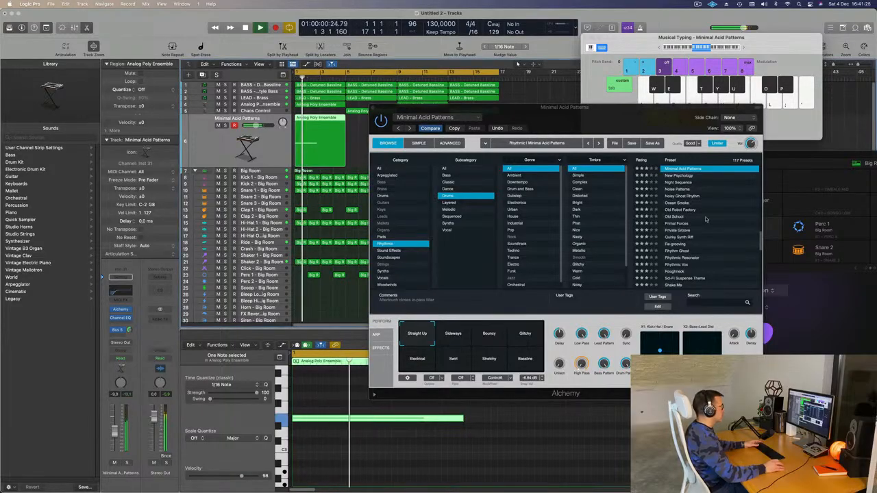
Audition the Private Groove preset in the mix and soloed, and set the track's volume to about -6.0 dB
{"action": "scroll", "coordinate": [719, 220], "scroll_direction": "down", "scroll_amount": 3}
{"action": "left_click", "coordinate": [675, 208]}
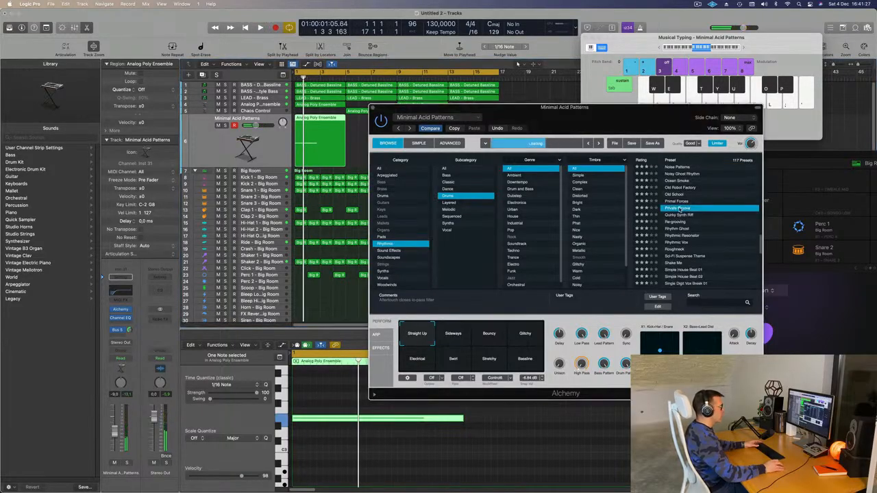
{"action": "key", "text": "space"}
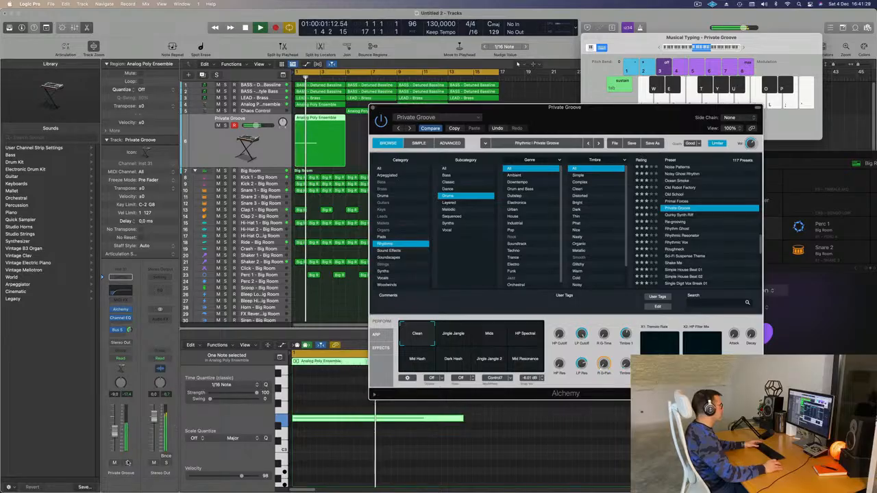
{"action": "left_click", "coordinate": [127, 463]}
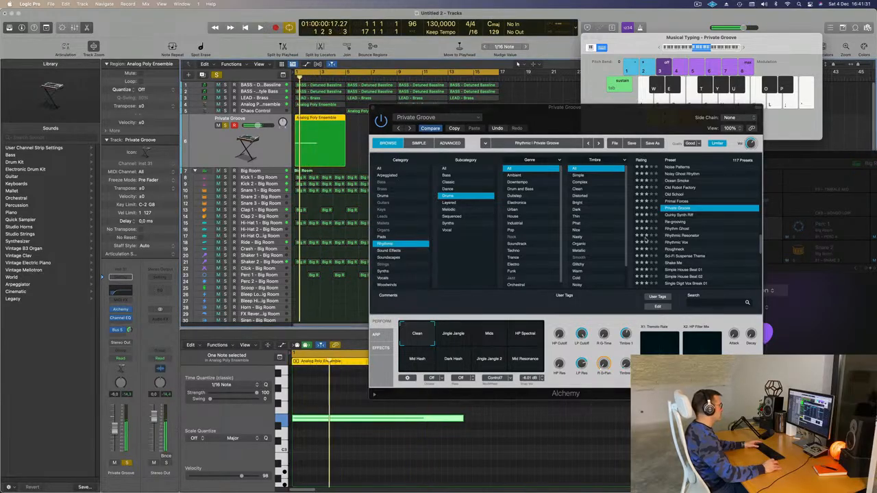
{"action": "left_click", "coordinate": [127, 463]}
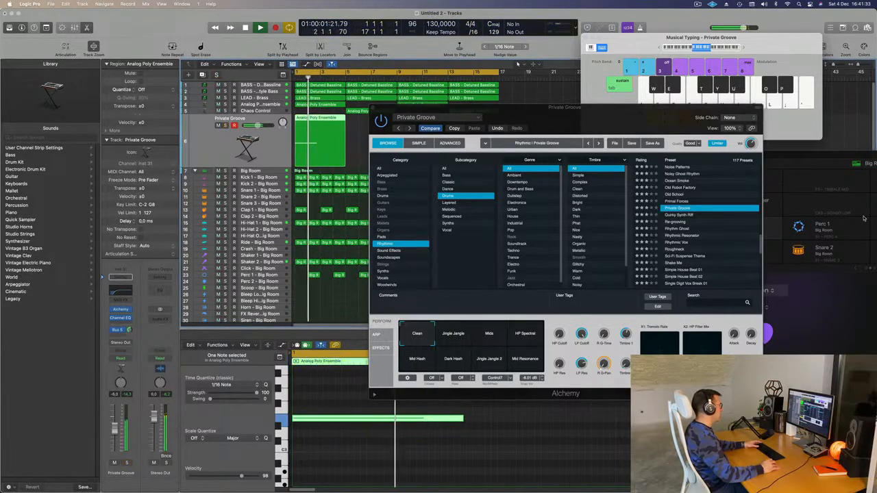
Audition the Re-grooving, Rhythmic Resonator and Shake Me presets against the beat
{"action": "left_click", "coordinate": [671, 222]}
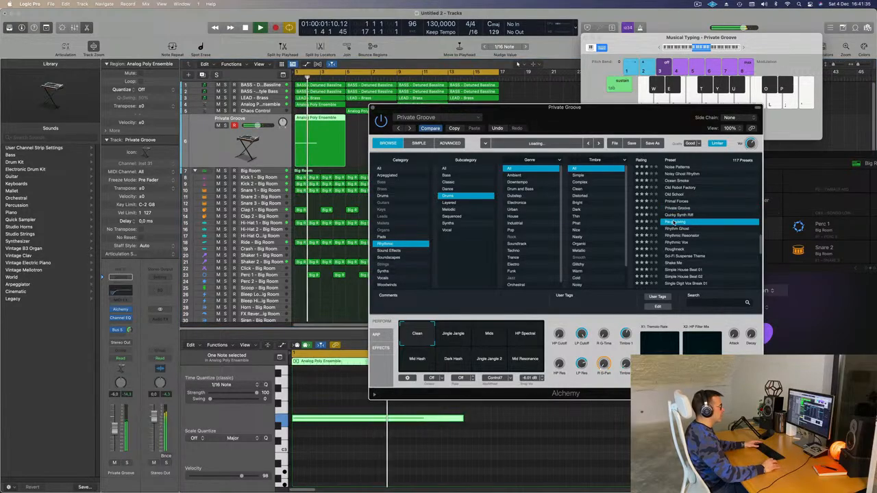
{"action": "left_click", "coordinate": [126, 463]}
{"action": "left_click", "coordinate": [126, 463]}
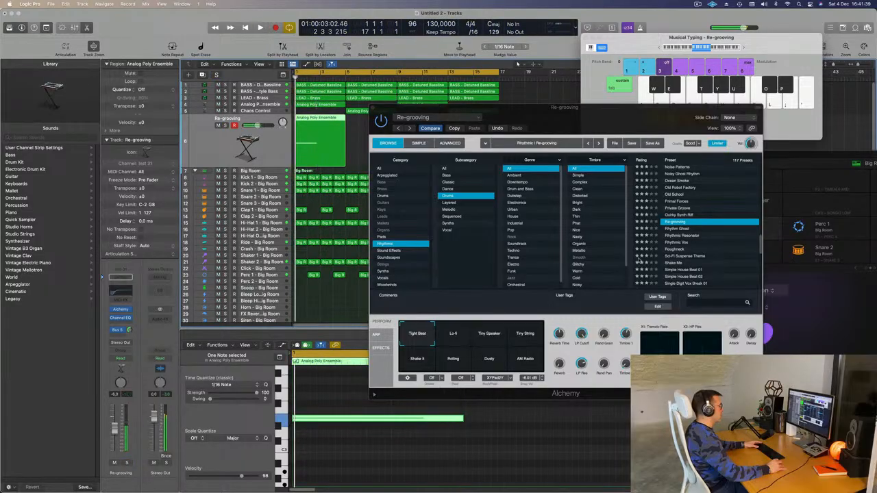
{"action": "left_click", "coordinate": [678, 236]}
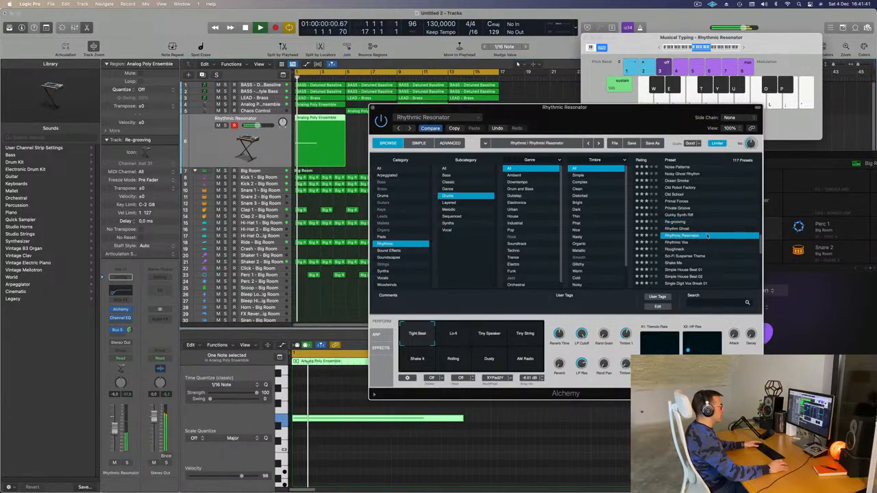
{"action": "scroll", "coordinate": [712, 229], "scroll_direction": "down", "scroll_amount": 3}
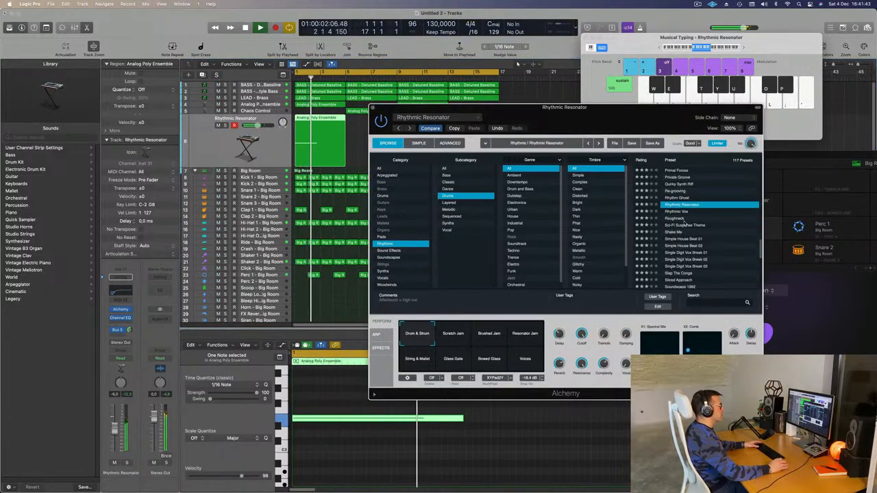
{"action": "left_click", "coordinate": [674, 233]}
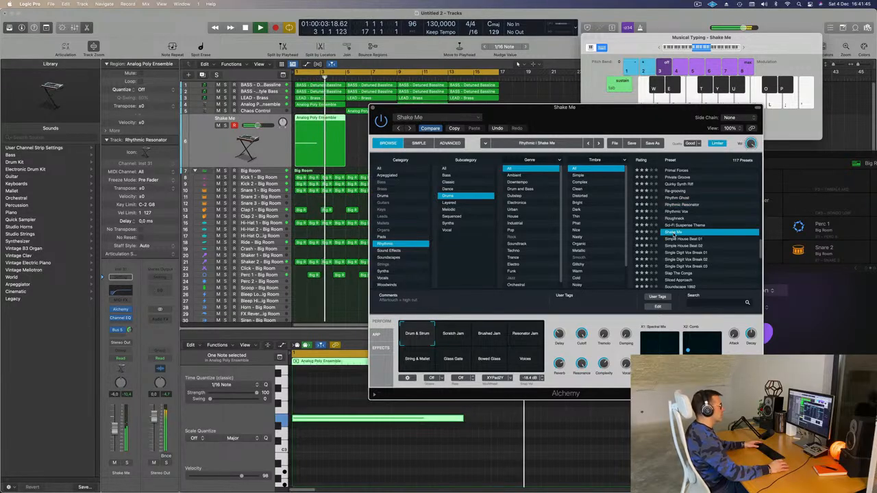
Load the Slap The Conga preset from the Rhythmic Drums list and listen to it with the beat
{"action": "scroll", "coordinate": [720, 223], "scroll_direction": "down", "scroll_amount": 4}
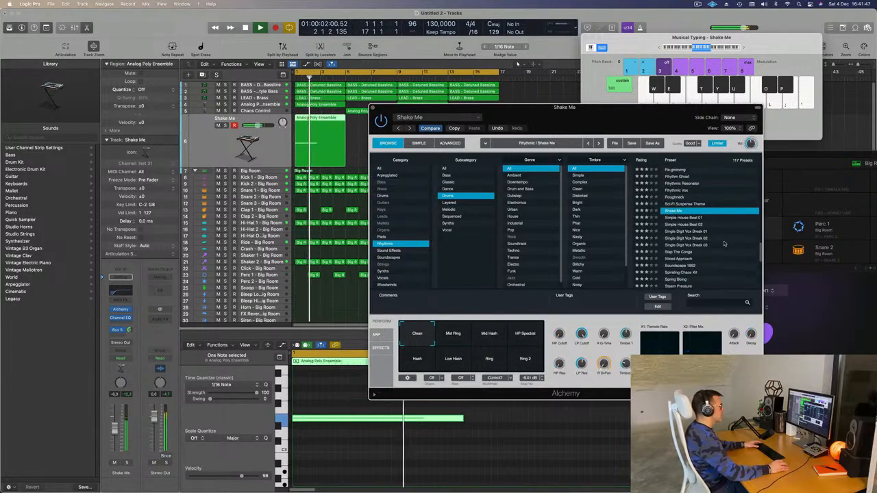
{"action": "left_click", "coordinate": [678, 245]}
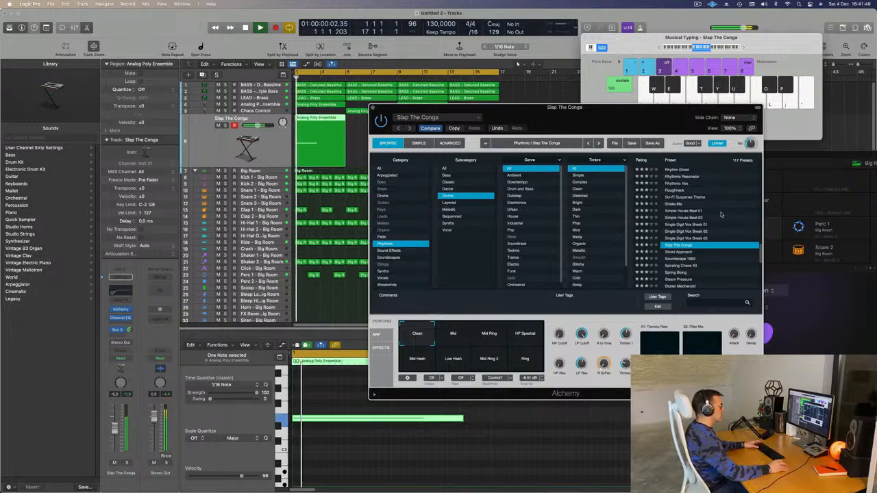
{"action": "scroll", "coordinate": [727, 216], "scroll_direction": "down", "scroll_amount": 4}
{"action": "scroll", "coordinate": [726, 214], "scroll_direction": "up", "scroll_amount": 2}
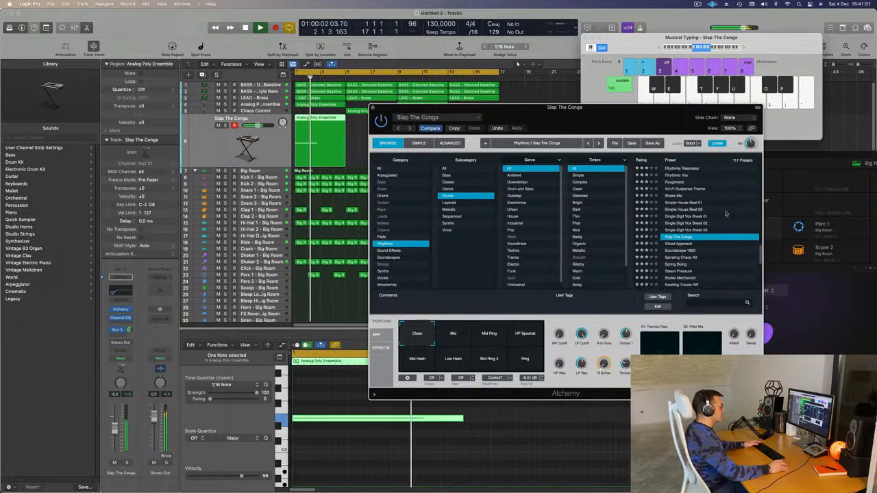
Audition Slap The Conga's performance snapshots during playback, including HP Spectral, Mid, Low Hash and Mid Ring 2, and choose Mid Ring
{"action": "left_click", "coordinate": [492, 336]}
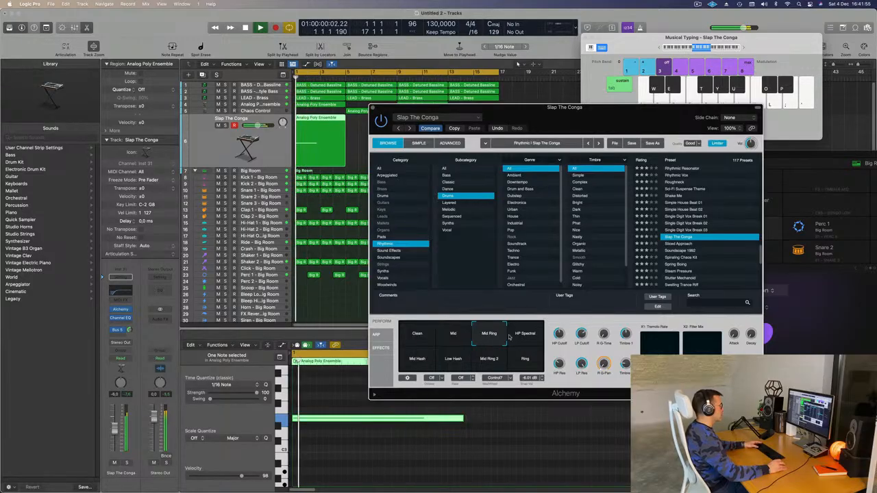
{"action": "left_click", "coordinate": [525, 334]}
{"action": "left_click", "coordinate": [459, 335]}
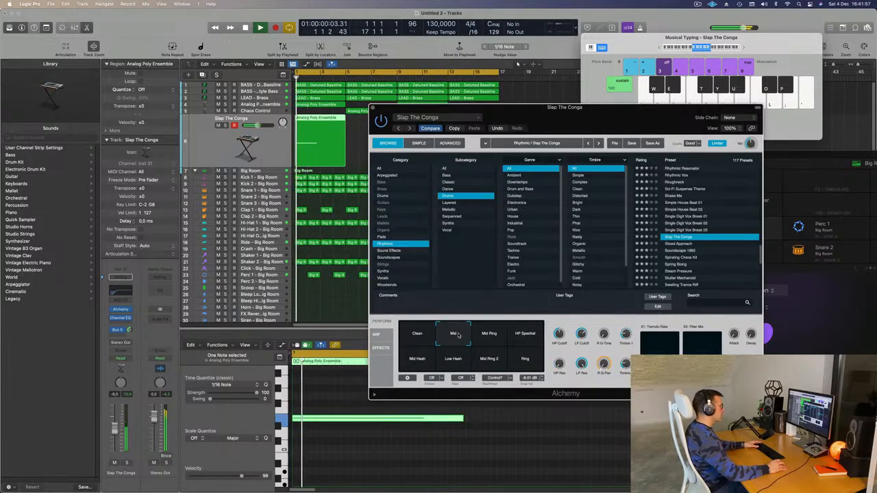
{"action": "left_click", "coordinate": [491, 337]}
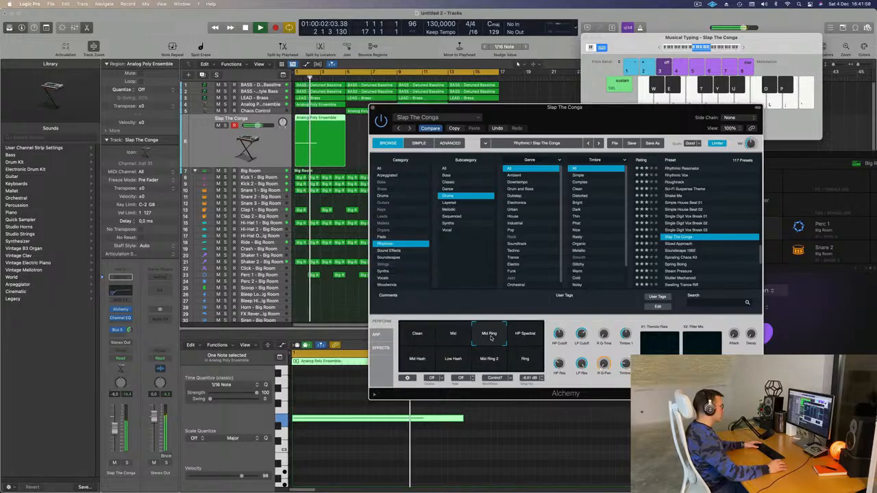
{"action": "left_click", "coordinate": [487, 361]}
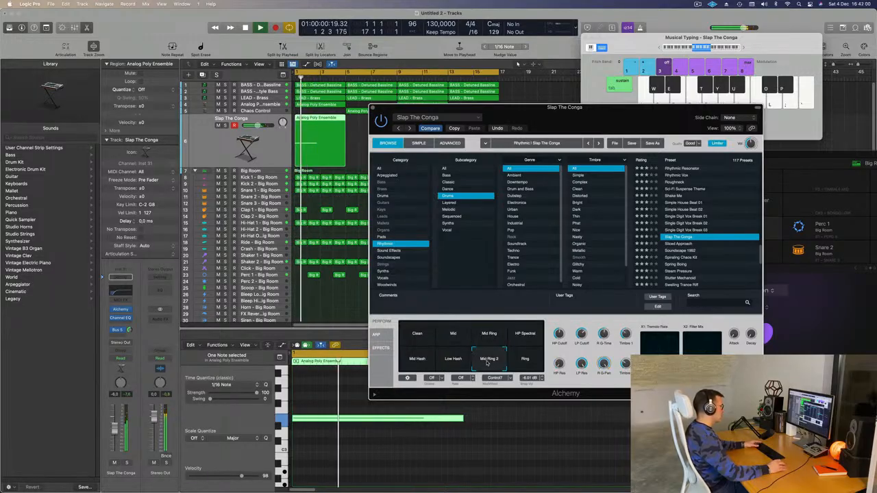
{"action": "left_click", "coordinate": [452, 362]}
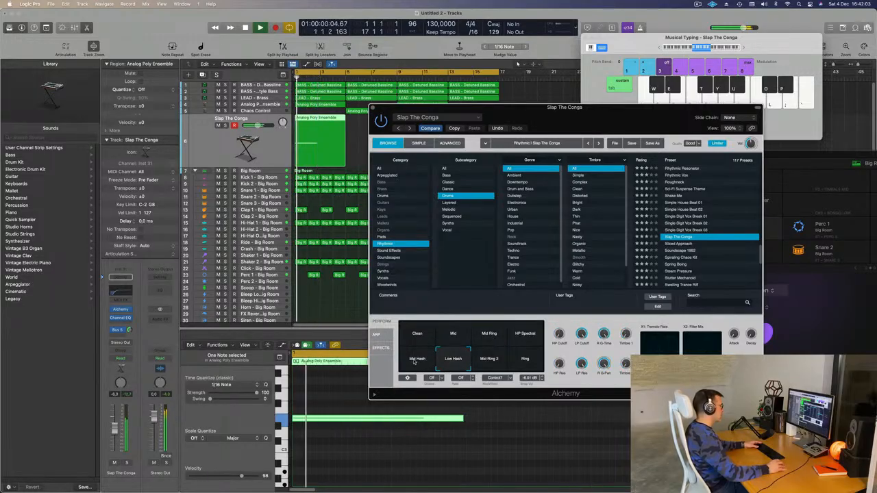
{"action": "left_click", "coordinate": [415, 361]}
{"action": "left_click", "coordinate": [489, 361]}
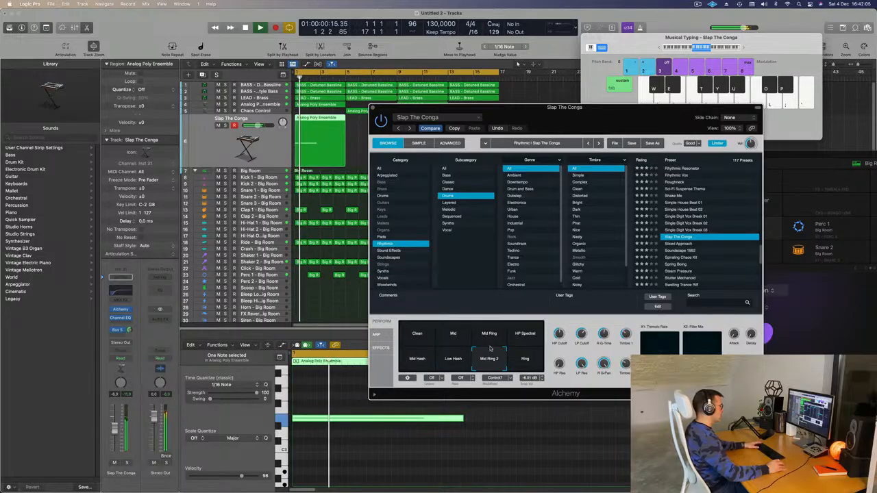
{"action": "left_click", "coordinate": [488, 335]}
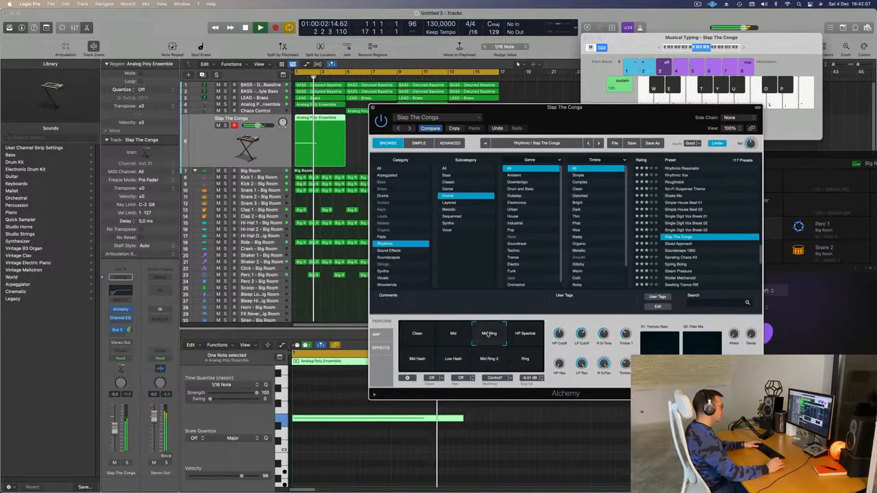
Solo the Slap The Conga track and compare the Mid Ring and Mid Ring 2 snapshots, ending on Mid Ring
{"action": "key", "text": "space"}
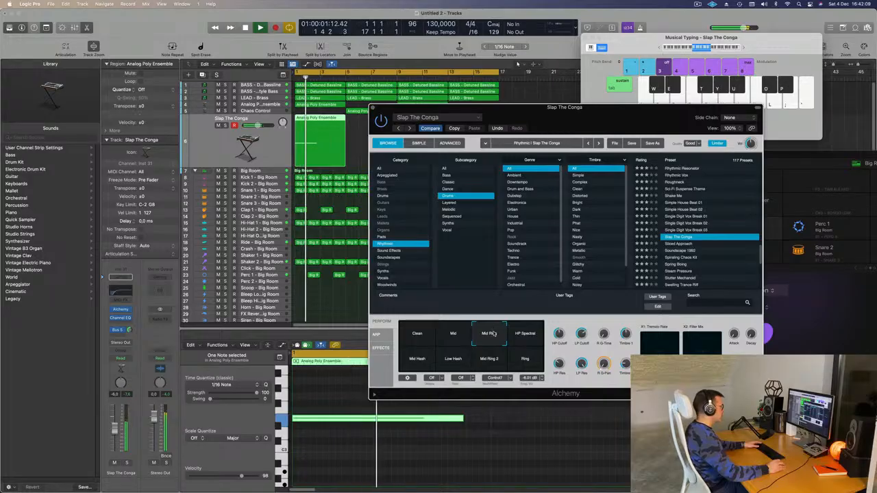
{"action": "key", "text": "space"}
{"action": "key", "text": "space"}
{"action": "left_click", "coordinate": [126, 464]}
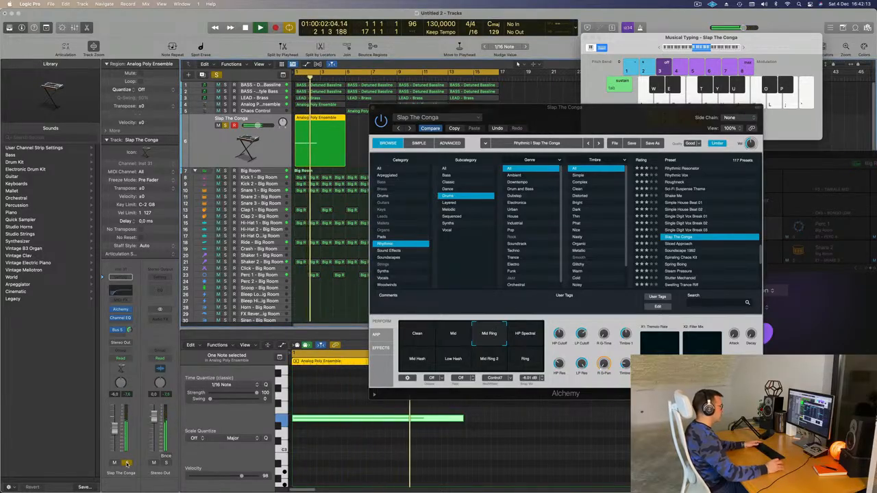
{"action": "left_click", "coordinate": [489, 363]}
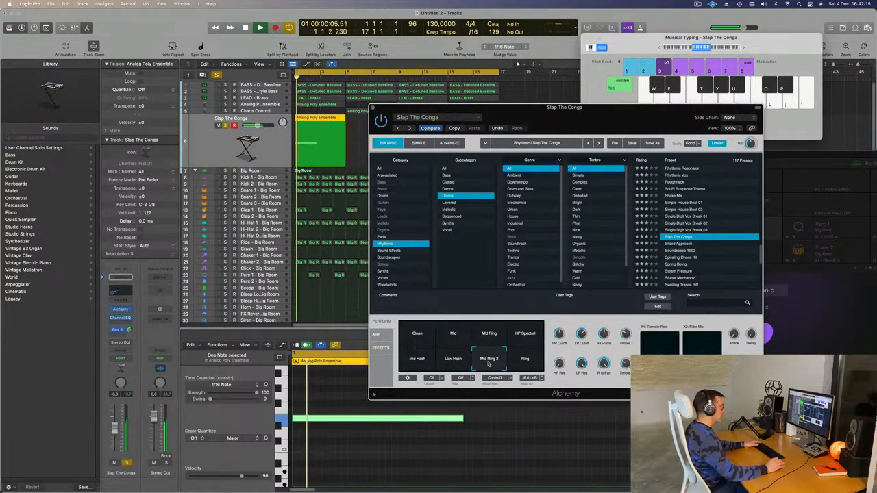
{"action": "left_click", "coordinate": [492, 334]}
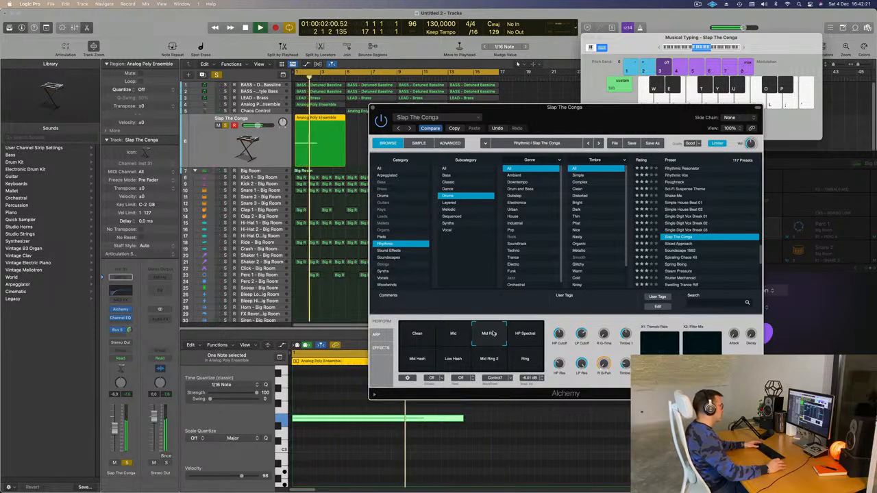
{"action": "left_click", "coordinate": [403, 363]}
{"action": "left_click", "coordinate": [490, 359]}
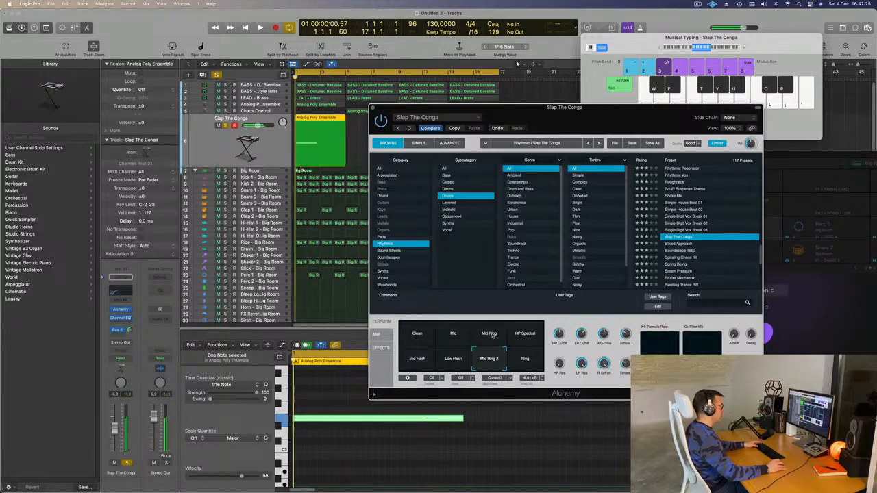
{"action": "left_click", "coordinate": [492, 334]}
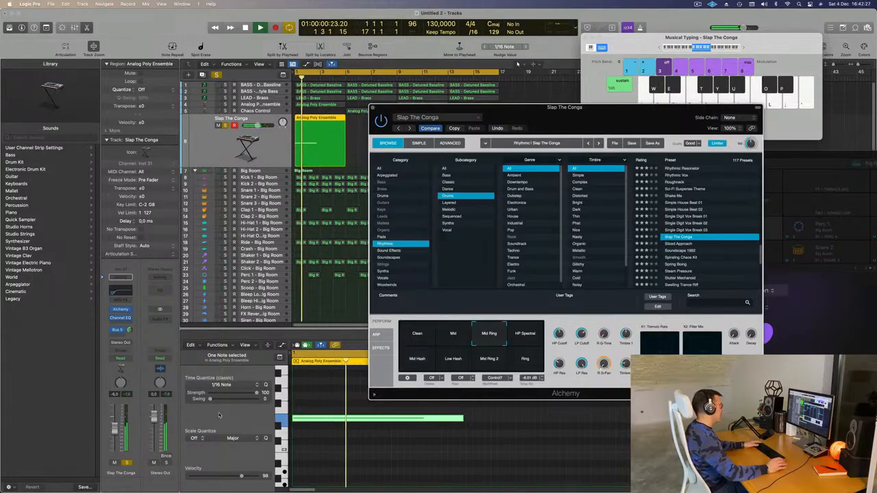
Unsolo the Slap The Conga track, add a send to Bus 6, and close its Alchemy window
{"action": "left_click", "coordinate": [128, 463]}
{"action": "key", "text": "Return"}
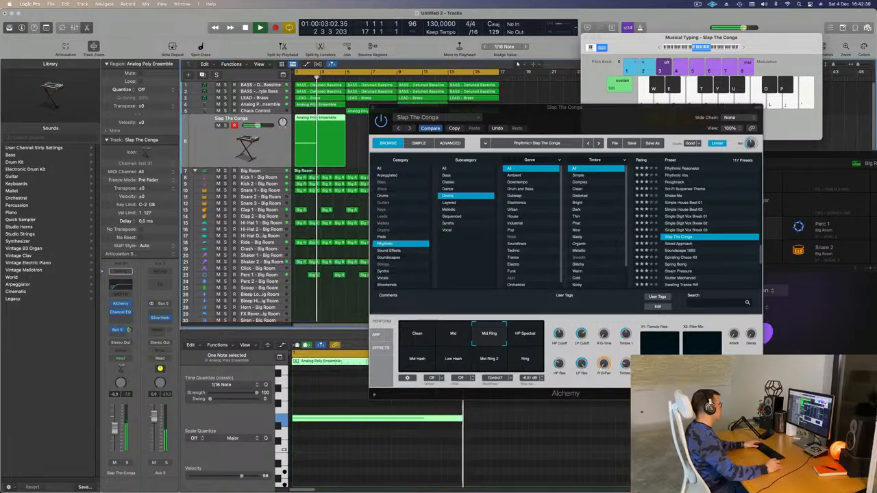
{"action": "left_click", "coordinate": [120, 335]}
{"action": "mouse_move", "coordinate": [159, 346]}
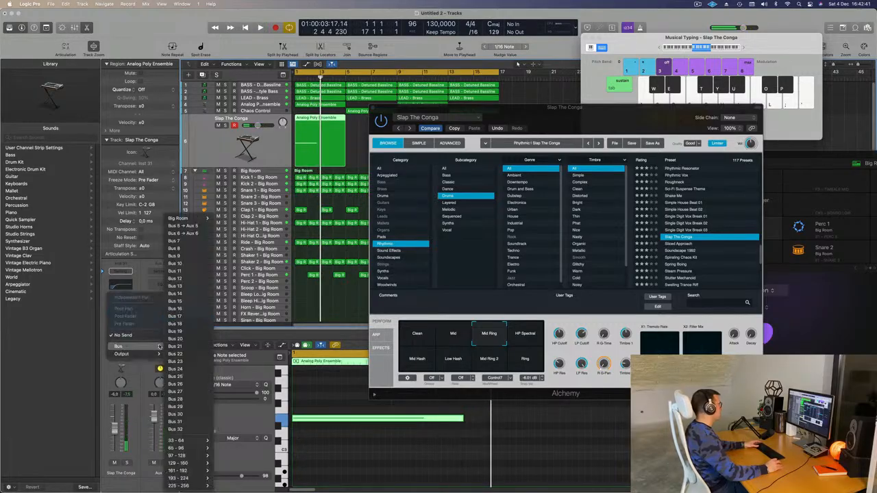
{"action": "left_click", "coordinate": [185, 234]}
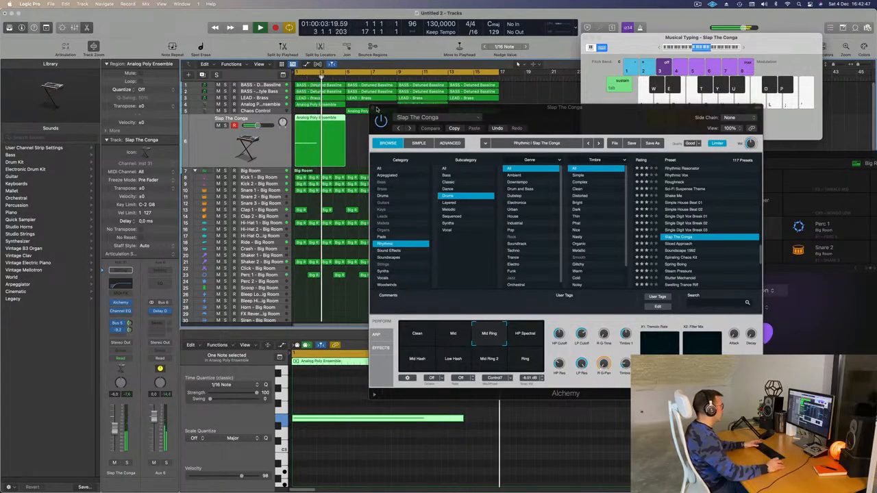
{"action": "left_click", "coordinate": [518, 294]}
{"action": "key", "text": "super+w"}
{"action": "key", "text": "space"}
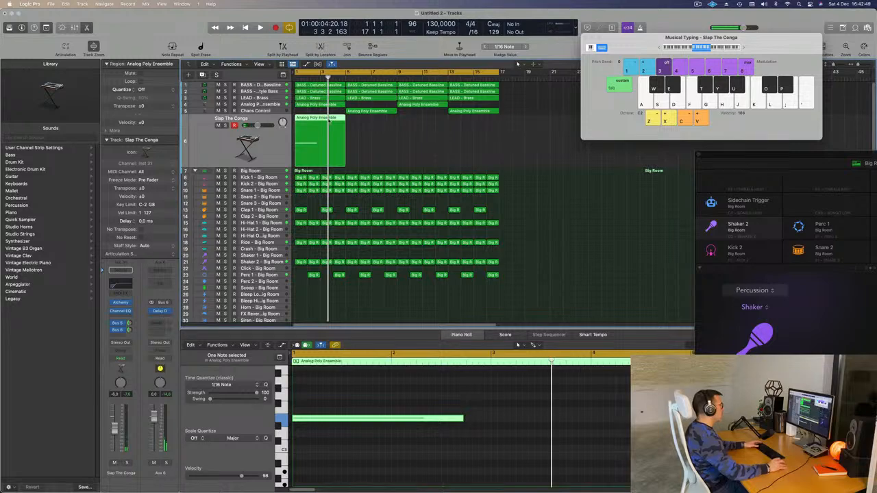
Split the Slap The Conga region at bar 3, delete the second half, and extend the remaining note to the region's end
{"action": "left_click", "coordinate": [382, 149]}
{"action": "key", "text": "super+t"}
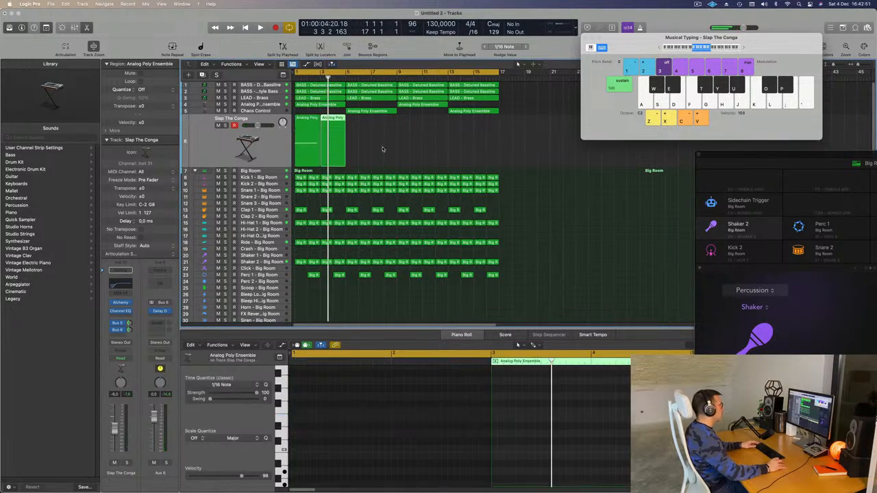
{"action": "key", "text": "Delete"}
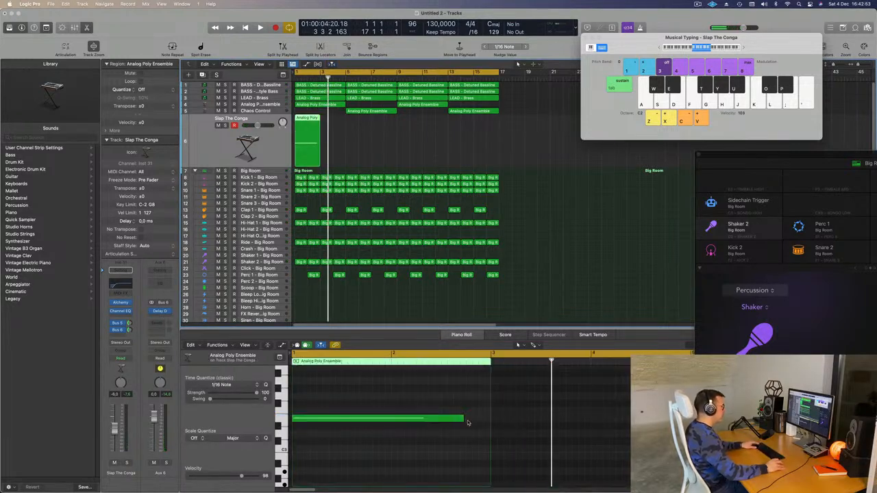
{"action": "left_click_drag", "start_coordinate": [467, 422], "coordinate": [484, 426]}
{"action": "key", "text": "space"}
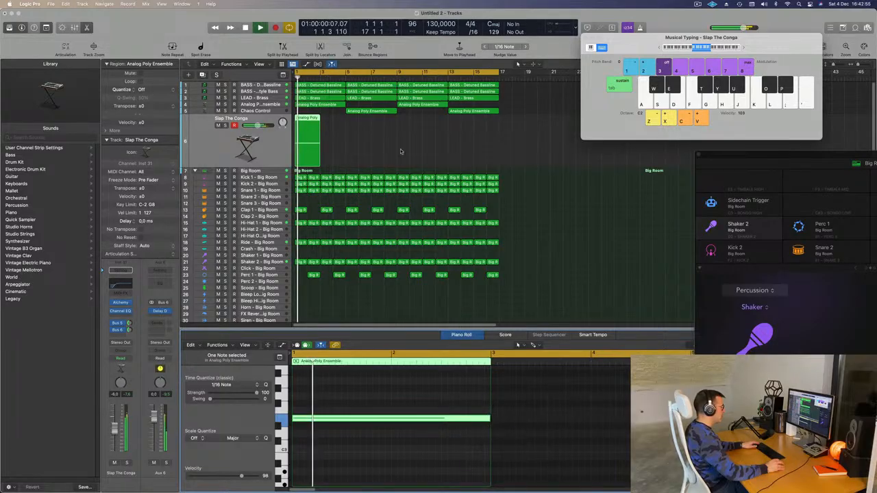
Repeat the two-bar Slap The Conga region up to bar 17, undo the extra copy, and select all the track's regions
{"action": "key", "text": "super+r"}
{"action": "key", "text": "super+r"}
{"action": "key", "text": "super+r"}
{"action": "key", "text": "super+r"}
{"action": "key", "text": "super+r"}
{"action": "key", "text": "super+r"}
{"action": "key", "text": "super+r"}
{"action": "key", "text": "super+r"}
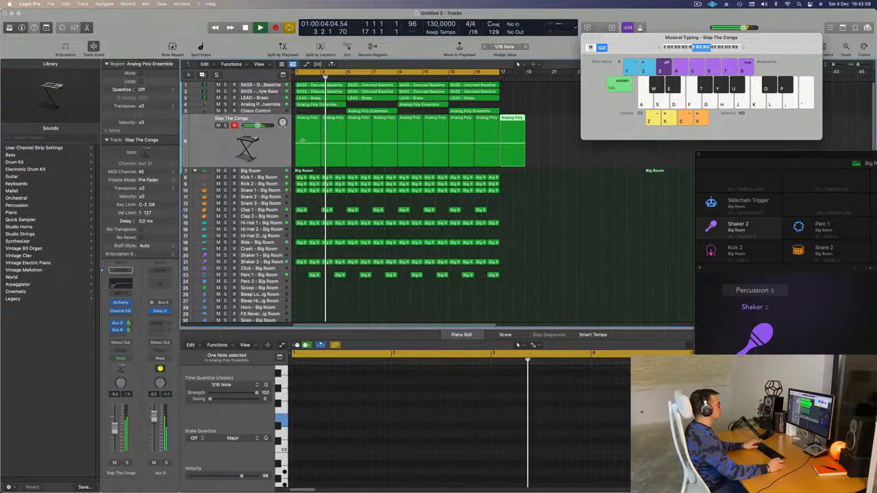
{"action": "key", "text": "super+z"}
{"action": "left_click", "coordinate": [246, 140]}
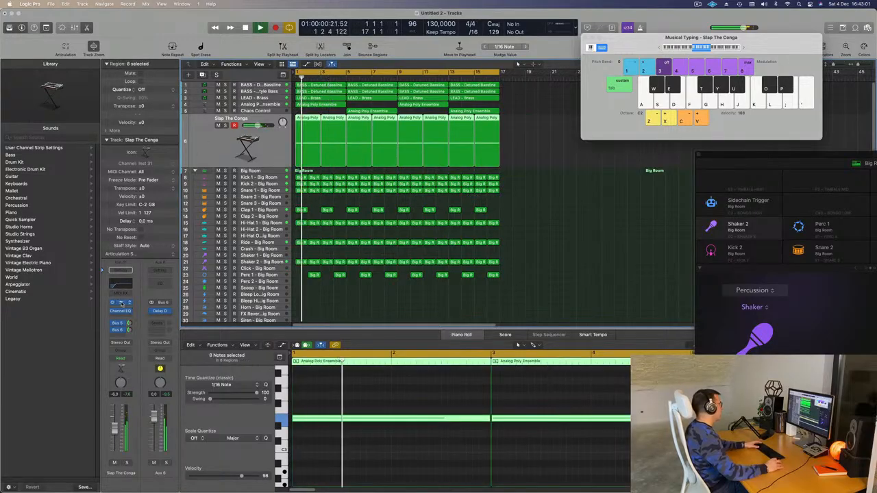
Audition the Sliced Approach and Soundscape 1992 presets in Alchemy, and load Spring Boing on the track
{"action": "left_click", "coordinate": [120, 302]}
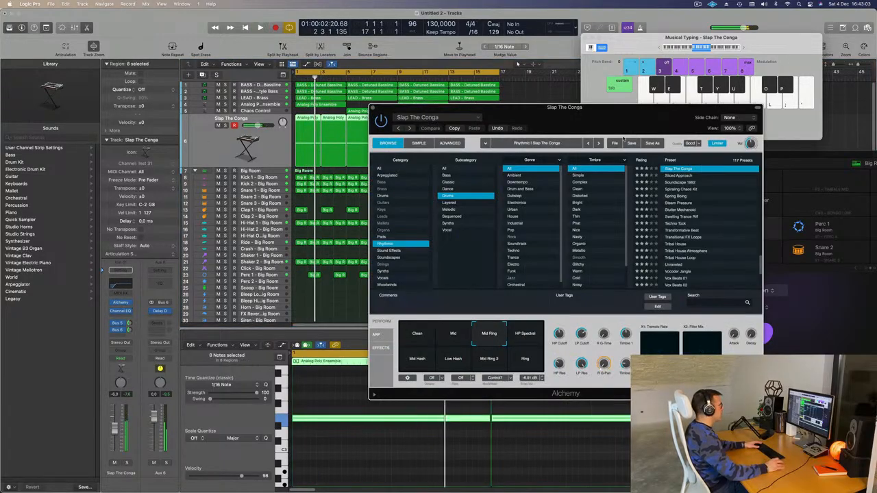
{"action": "left_click_drag", "start_coordinate": [480, 108], "coordinate": [332, 114]}
{"action": "left_click", "coordinate": [529, 182]}
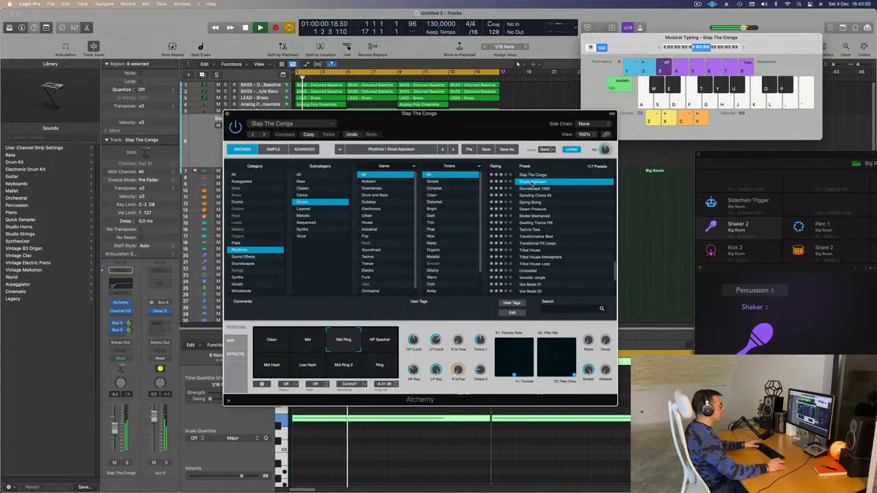
{"action": "left_click_drag", "start_coordinate": [473, 114], "coordinate": [525, 119]}
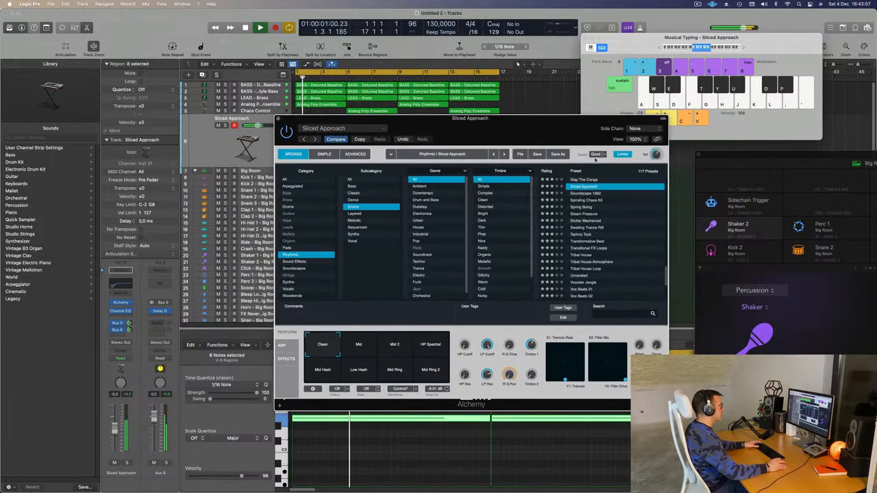
{"action": "left_click", "coordinate": [573, 194]}
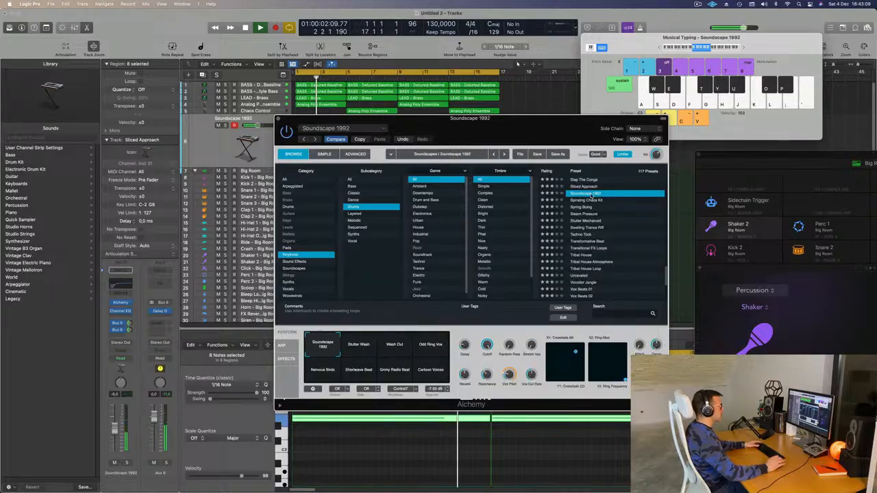
{"action": "left_click_drag", "start_coordinate": [511, 123], "coordinate": [533, 120]}
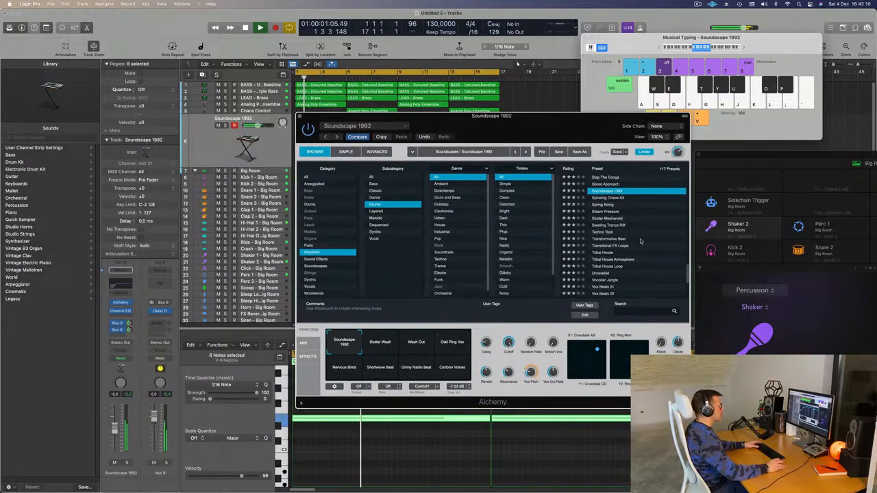
{"action": "left_click", "coordinate": [600, 205]}
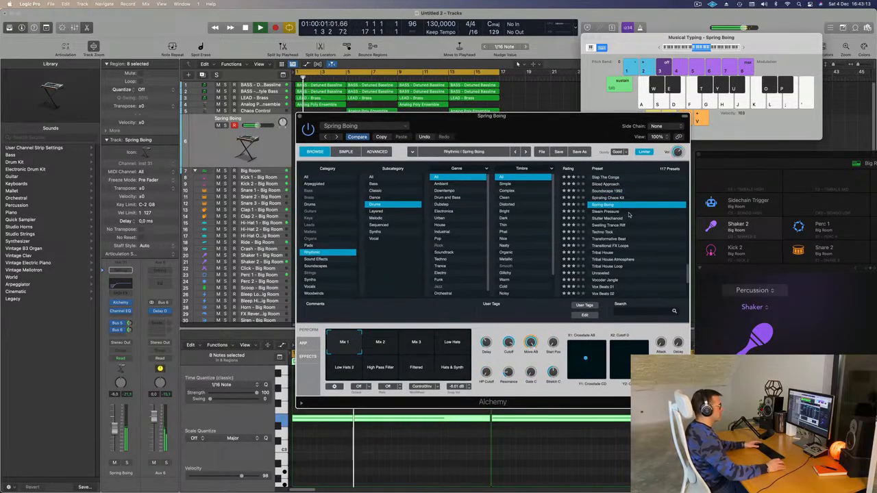
Listen to the Spring Boing track soloed and together with the full beat
{"action": "left_click", "coordinate": [127, 464]}
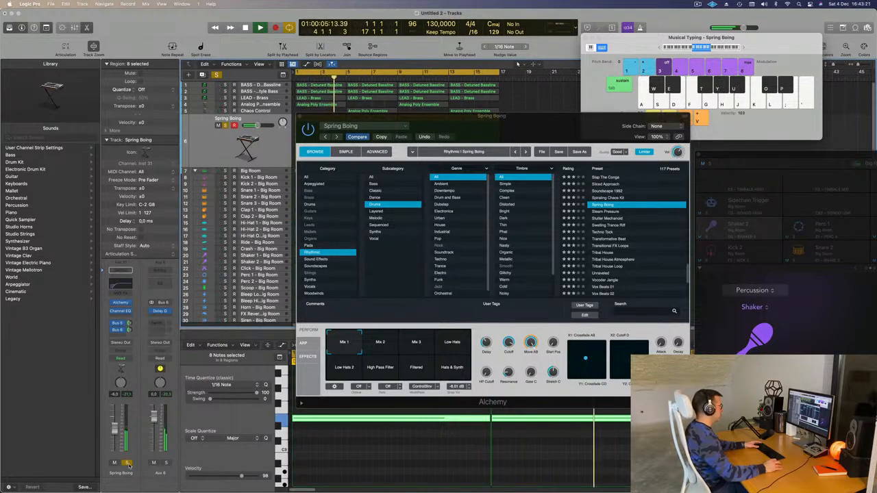
{"action": "left_click", "coordinate": [127, 464]}
{"action": "left_click_drag", "start_coordinate": [574, 132], "coordinate": [751, 134]}
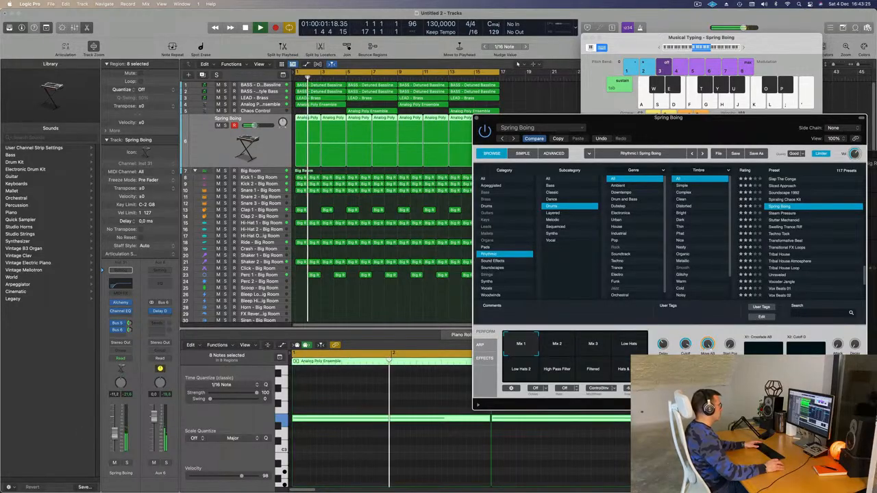
{"action": "left_click", "coordinate": [124, 468]}
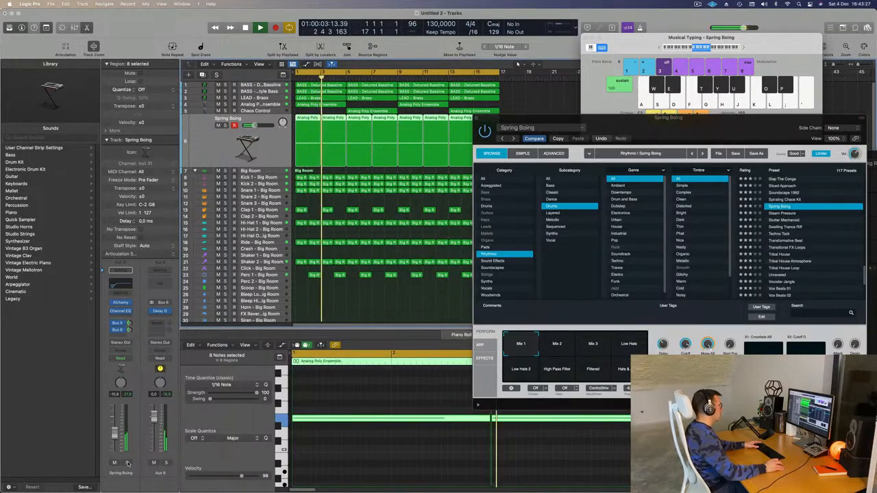
{"action": "key", "text": "Return"}
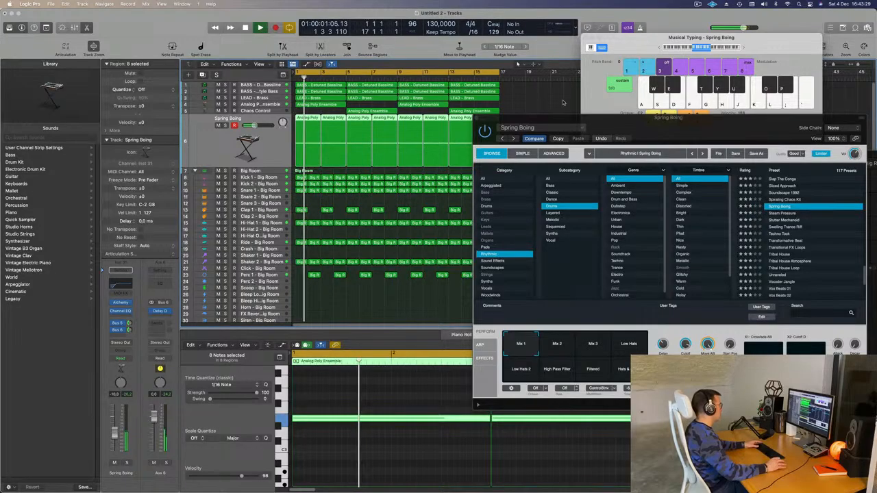
{"action": "left_click_drag", "start_coordinate": [576, 131], "coordinate": [586, 132]}
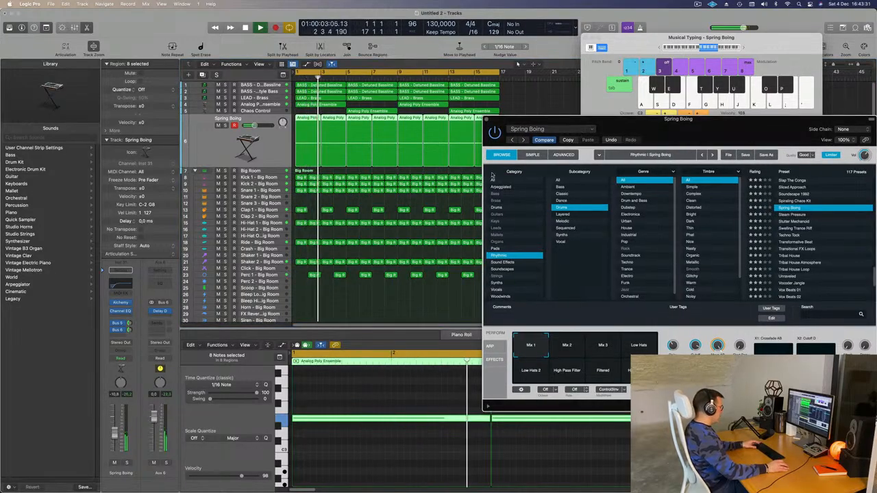
Deselect the regions, hide the Musical Typing keyboard, and show the mixer
{"action": "left_click", "coordinate": [406, 318]}
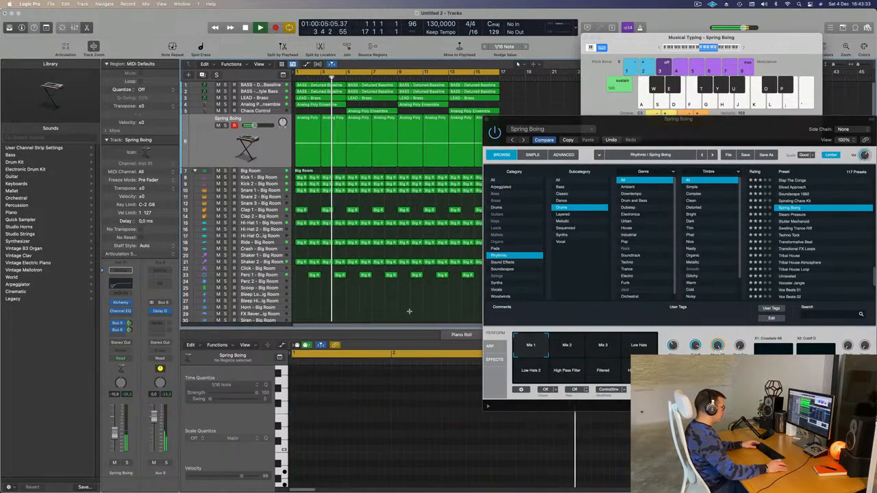
{"action": "key", "text": "super+k"}
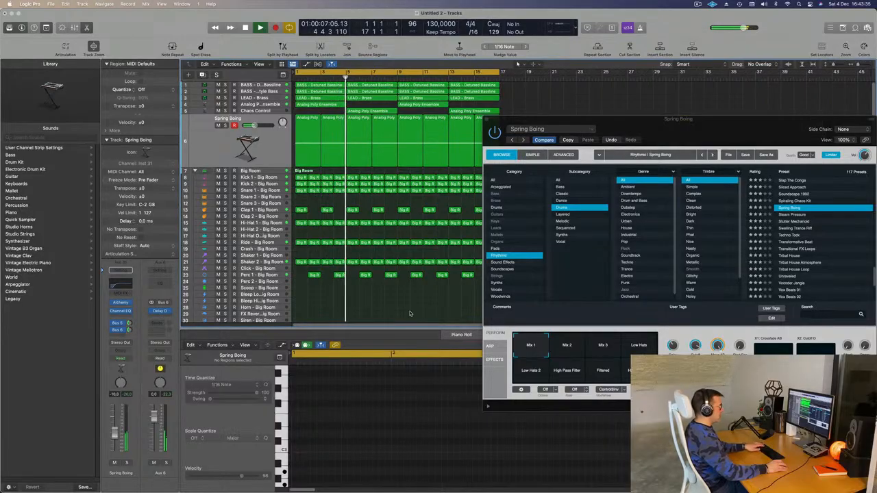
{"action": "key", "text": "x"}
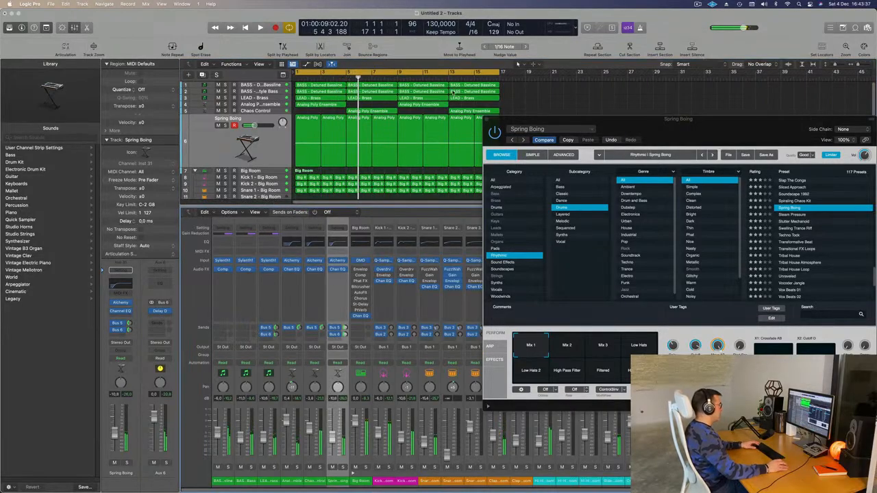
Copy the Spring Boing plug-in setting and briefly solo the track to compare it with the beat
{"action": "left_click", "coordinate": [541, 129]}
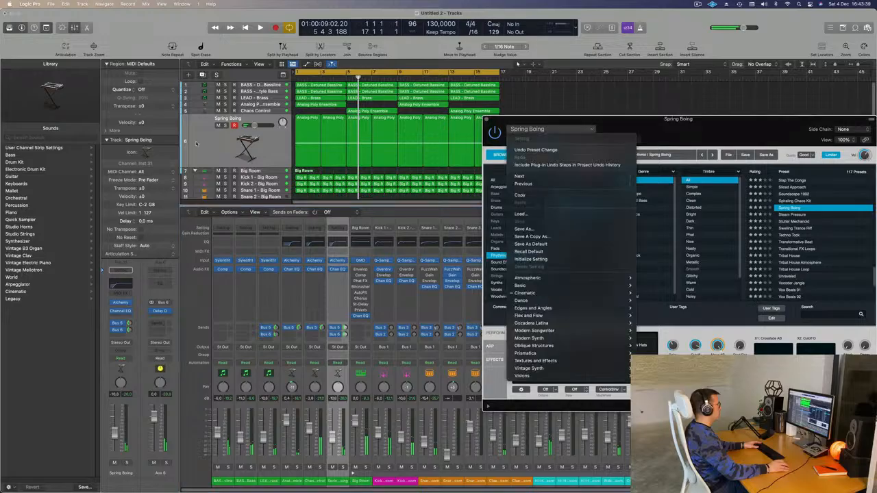
{"action": "left_click", "coordinate": [521, 177]}
{"action": "left_click", "coordinate": [225, 125]}
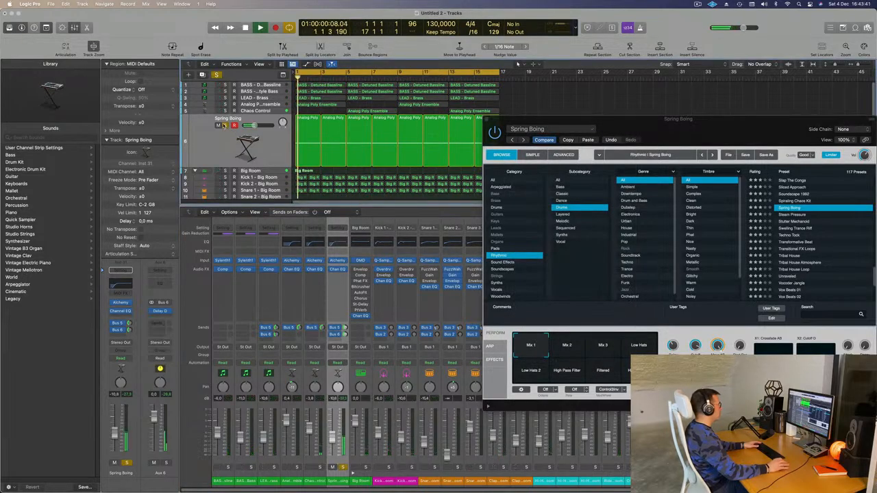
{"action": "left_click", "coordinate": [224, 125]}
{"action": "left_click_drag", "start_coordinate": [579, 116], "coordinate": [564, 163]}
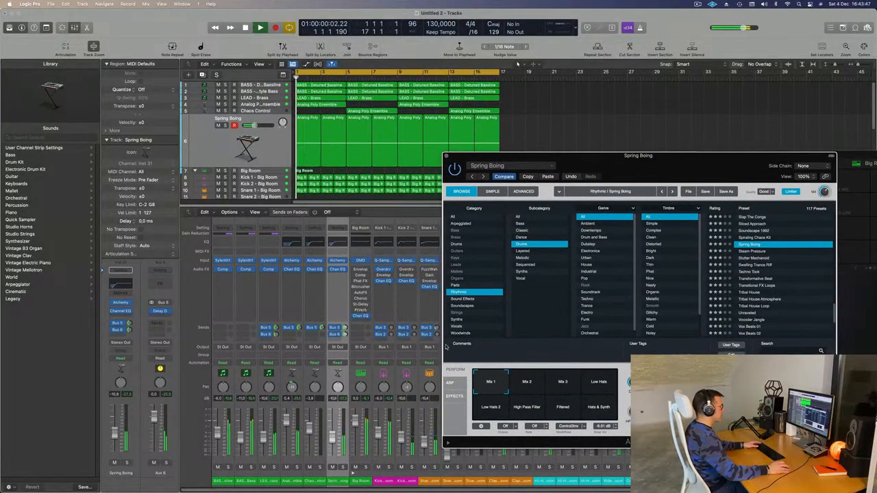
Compare Spring Boing's Mix 2, Mix 3, Low Hats and Low Hats 2 snapshots, return to Mix 1, and set the track volume to -6.2 dB
{"action": "left_click", "coordinate": [526, 383]}
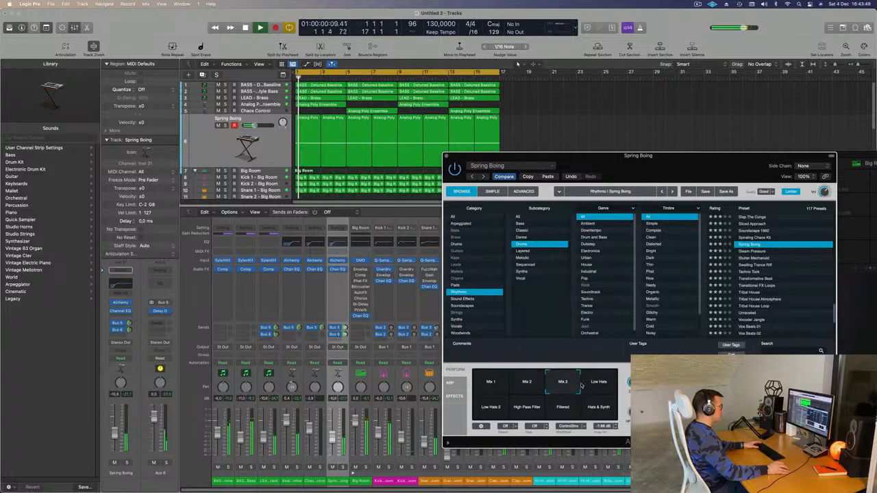
{"action": "left_click", "coordinate": [126, 463]}
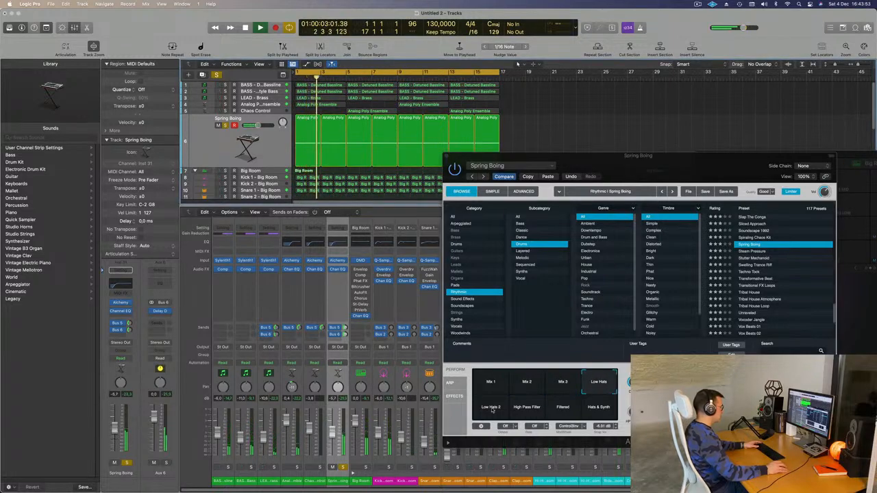
{"action": "left_click", "coordinate": [492, 410]}
{"action": "left_click", "coordinate": [490, 380]}
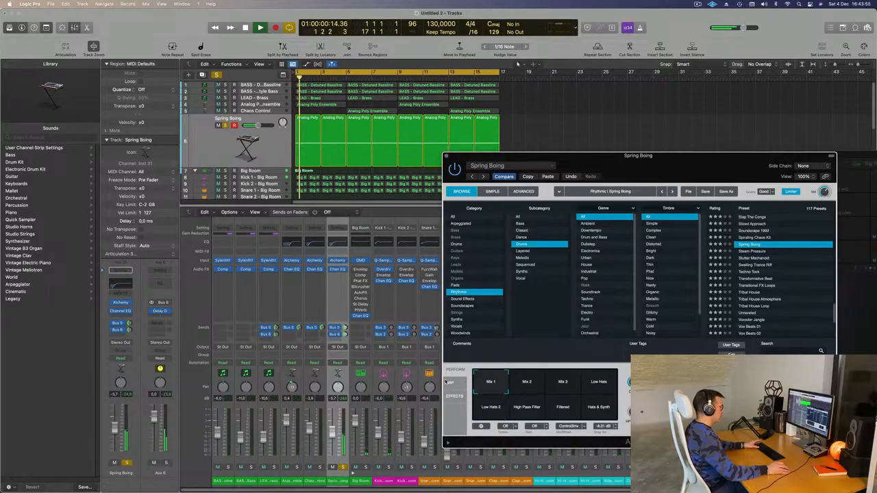
{"action": "left_click", "coordinate": [127, 463]}
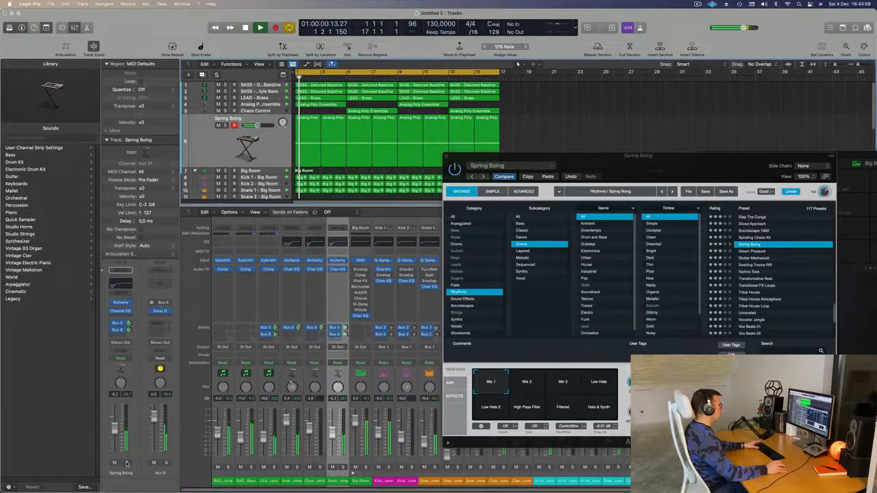
{"action": "key", "text": "space"}
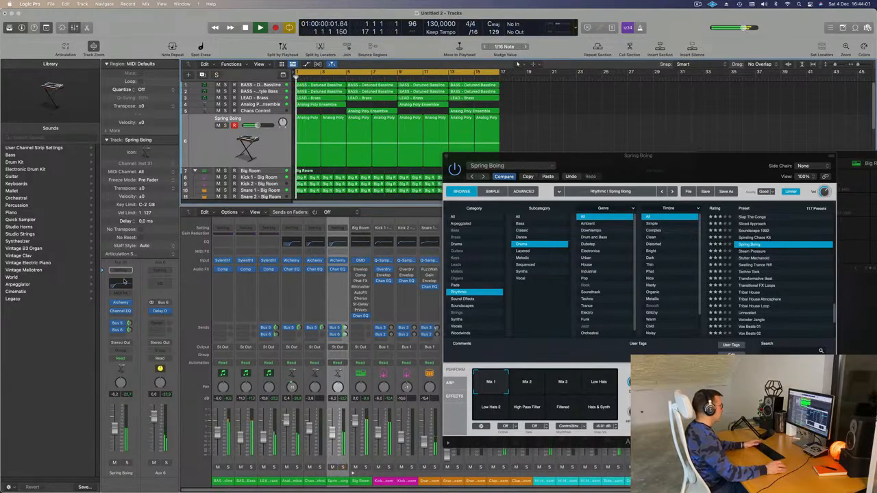
Adjust the Channel EQ curve on the Spring Boing track and close the EQ
{"action": "left_click", "coordinate": [120, 283]}
{"action": "left_click_drag", "start_coordinate": [439, 226], "coordinate": [529, 219]}
{"action": "key", "text": "super+w"}
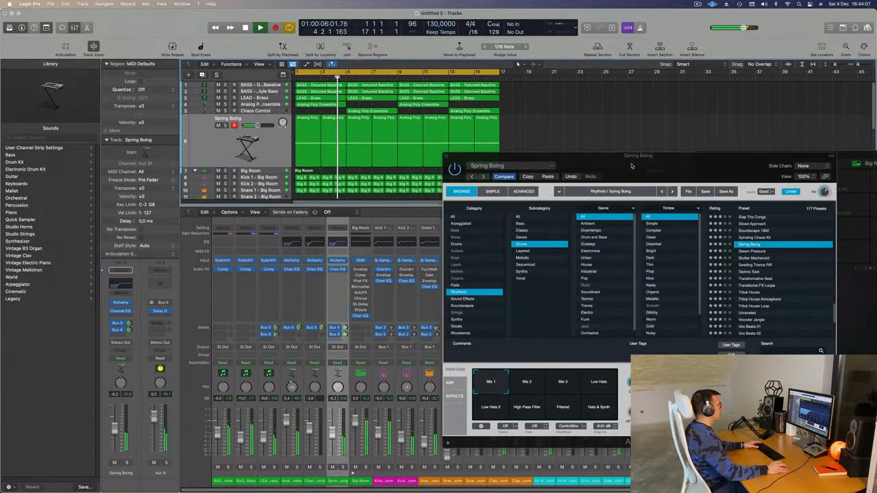
Select the Chaos Control track and lower its volume to about -7 dB
{"action": "left_click_drag", "start_coordinate": [703, 101], "coordinate": [656, 147]}
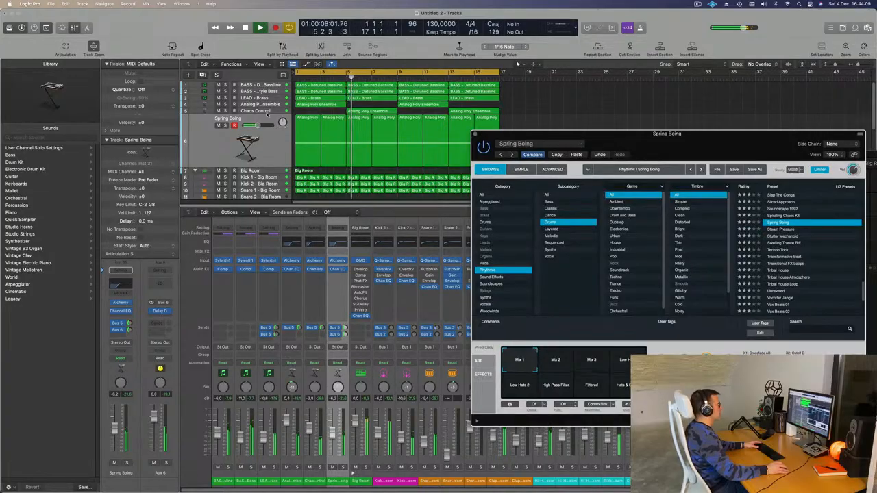
{"action": "left_click", "coordinate": [266, 112]}
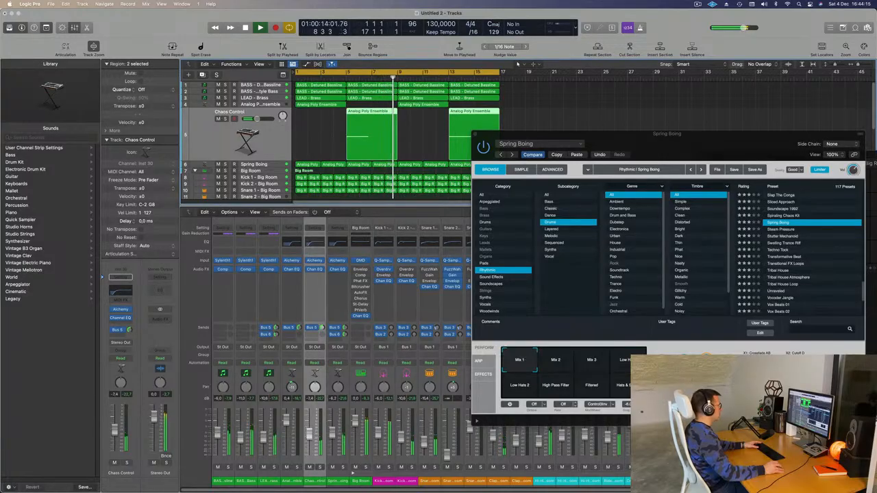
{"action": "left_click_drag", "start_coordinate": [475, 136], "coordinate": [168, 200]}
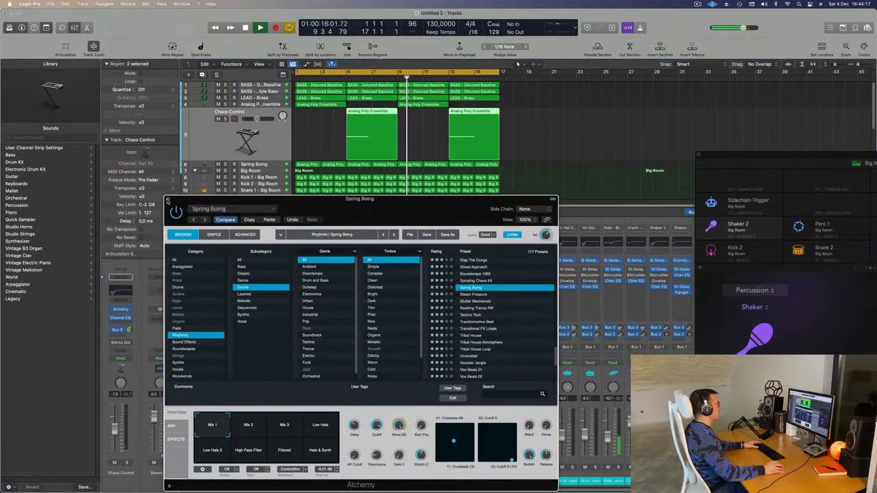
Close the Spring Boing Alchemy window and the mixer, and briefly solo the Spring Boing track from the song start
{"action": "left_click", "coordinate": [168, 200]}
{"action": "key", "text": "x"}
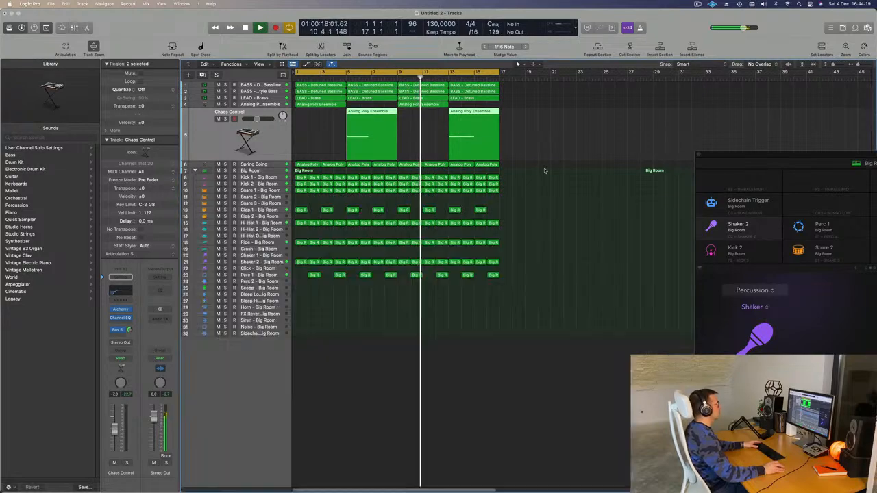
{"action": "key", "text": "Return"}
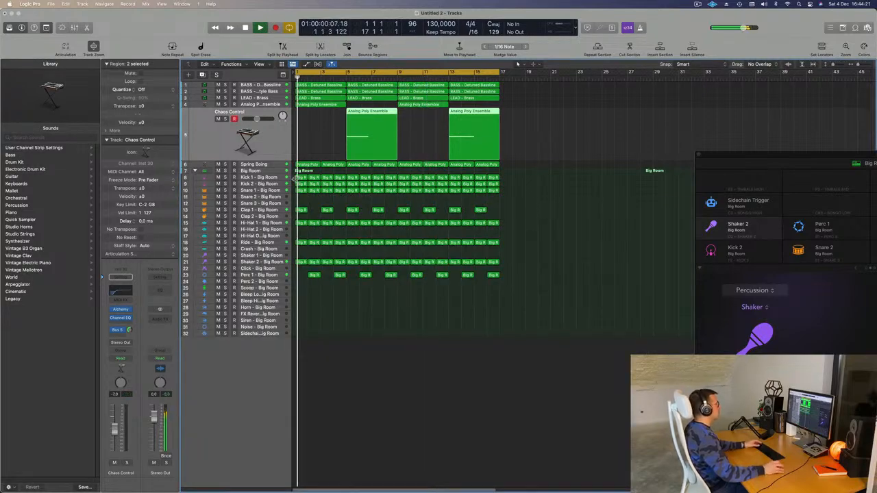
{"action": "left_click", "coordinate": [262, 164]}
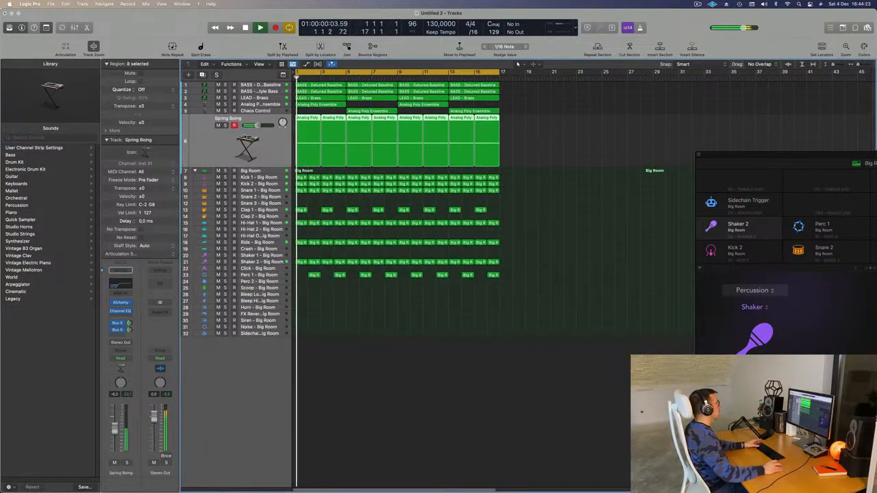
{"action": "left_click", "coordinate": [226, 125]}
{"action": "left_click", "coordinate": [226, 126]}
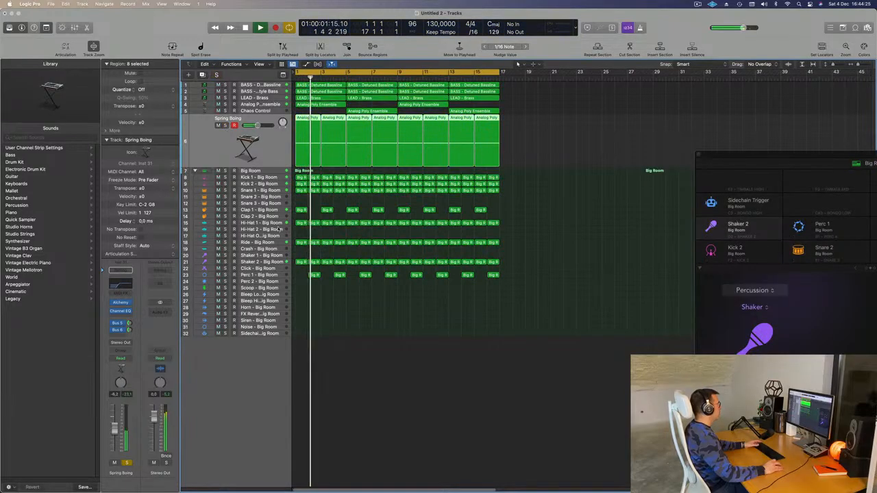
Add a Compressor with the Inst 2 side chain to the Spring Boing track and solo the track to check it
{"action": "key", "text": "x"}
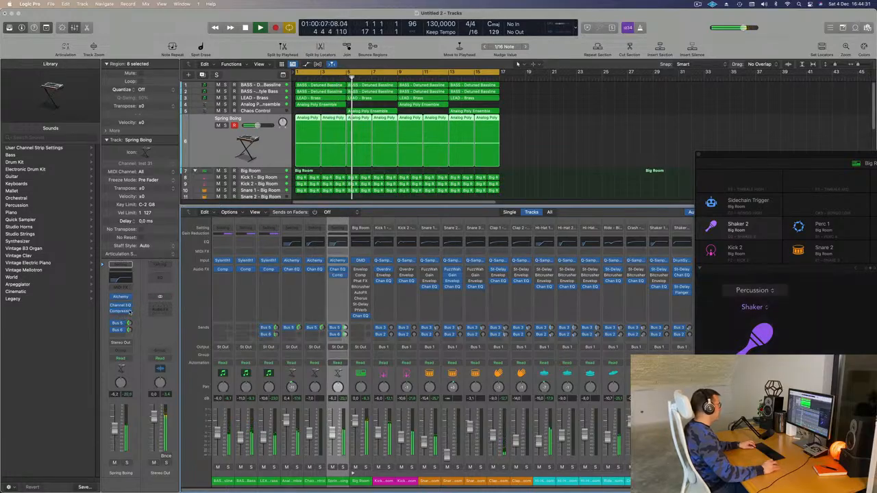
{"action": "left_click", "coordinate": [121, 311]}
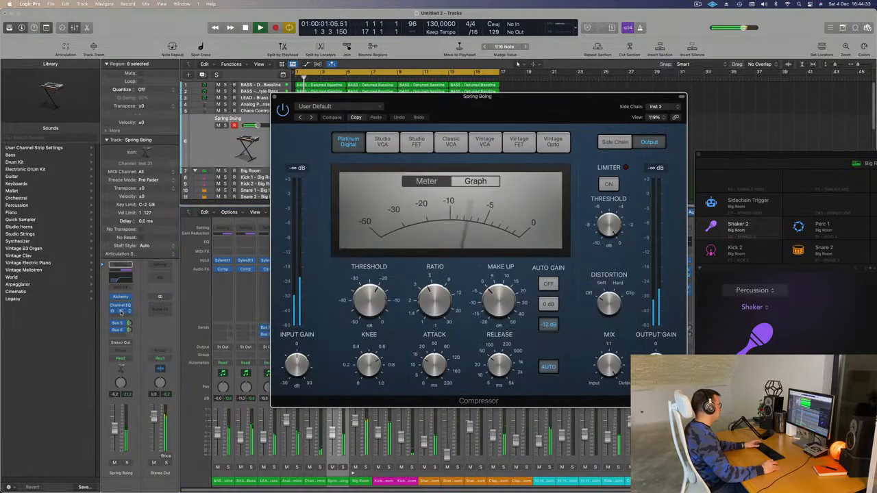
{"action": "left_click_drag", "start_coordinate": [569, 96], "coordinate": [810, 185]}
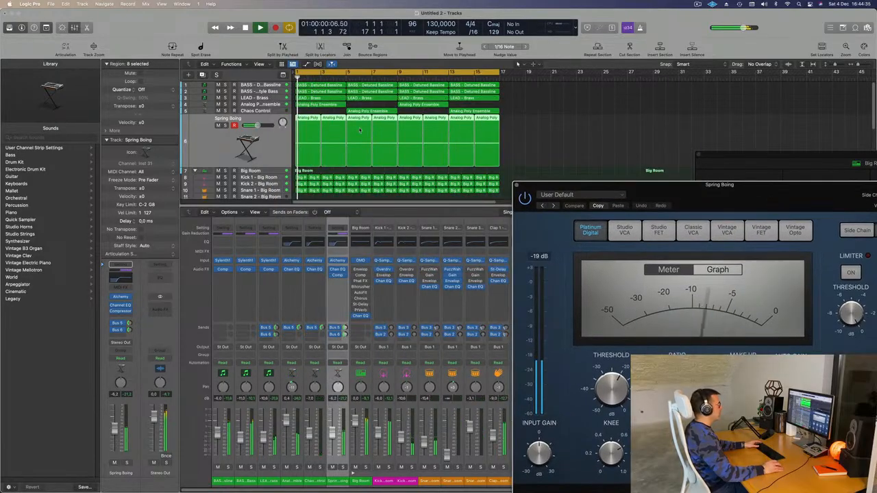
{"action": "left_click", "coordinate": [517, 63]}
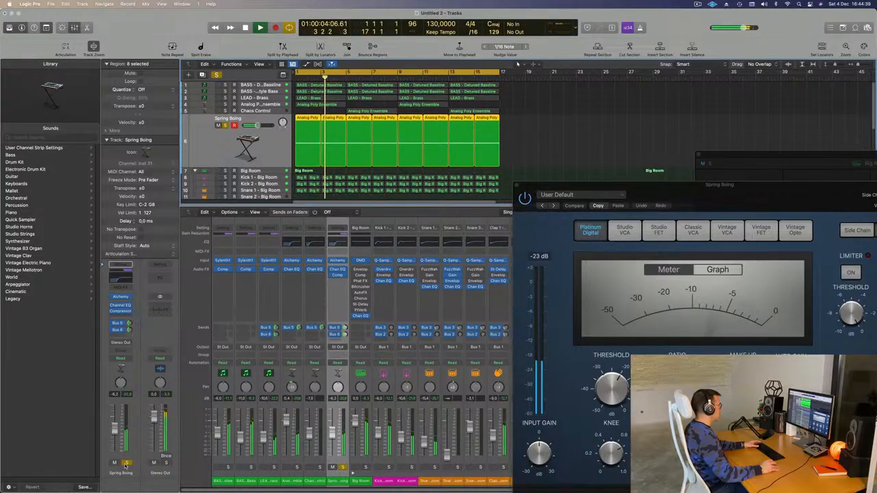
Adjust the Bus 6 send on Spring Boing, compare it soloed and in the mix, and set the track volume to -4.7 dB
{"action": "left_click", "coordinate": [129, 325]}
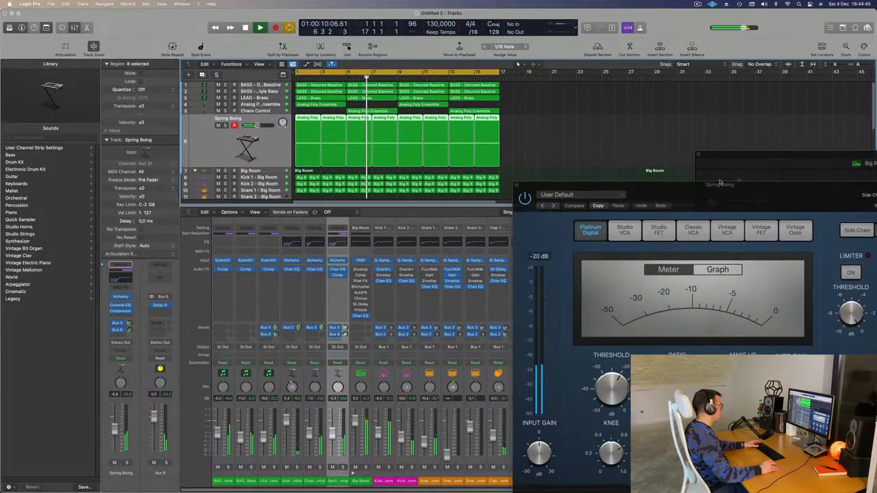
{"action": "left_click_drag", "start_coordinate": [720, 183], "coordinate": [574, 124]}
{"action": "left_click", "coordinate": [126, 463]}
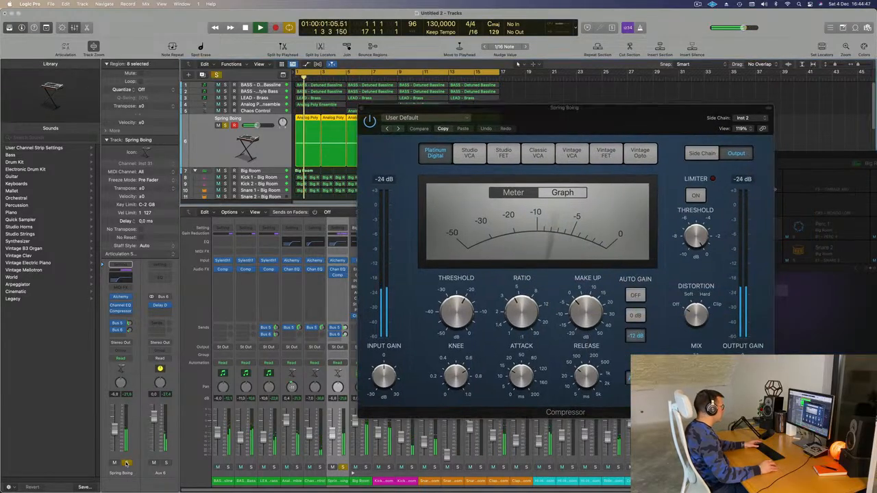
{"action": "left_click", "coordinate": [126, 463]}
{"action": "key", "text": "Return"}
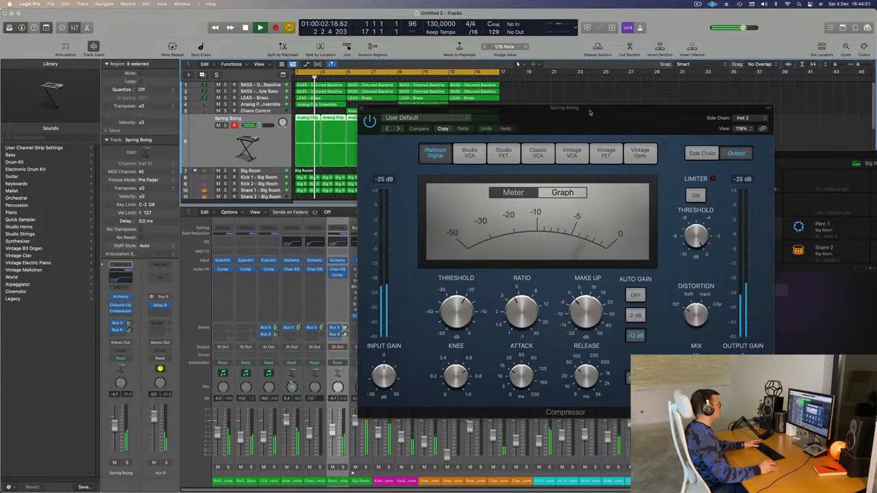
Close the Compressor and the mixer, deselect the Spring Boing regions, and play the full arrangement
{"action": "left_click_drag", "start_coordinate": [589, 112], "coordinate": [397, 135]}
{"action": "left_click", "coordinate": [227, 124]}
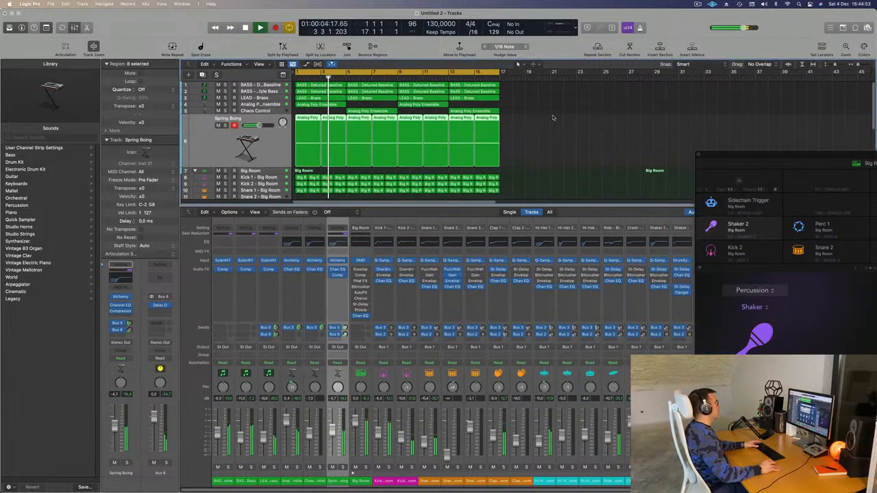
{"action": "left_click", "coordinate": [551, 126]}
{"action": "key", "text": "x"}
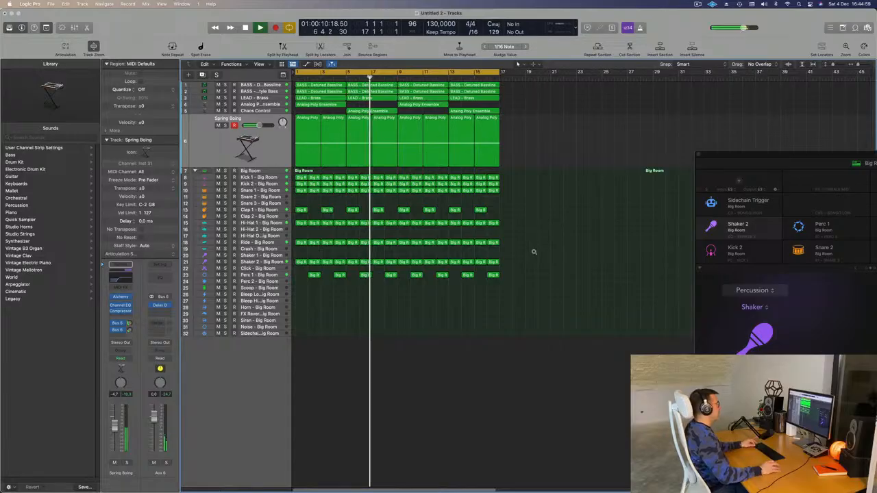
{"action": "scroll", "coordinate": [533, 252], "scroll_direction": "up", "scroll_amount": 2}
{"action": "scroll", "coordinate": [534, 252], "scroll_direction": "left", "scroll_amount": 4}
{"action": "scroll", "coordinate": [534, 252], "scroll_direction": "right", "scroll_amount": 5}
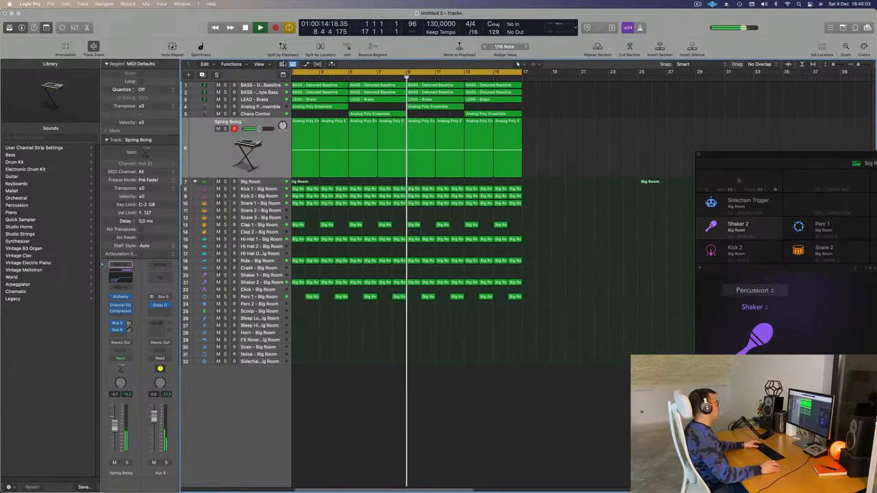
Briefly solo the two bass tracks together from the song start, and clear both solos
{"action": "left_click", "coordinate": [225, 86]}
{"action": "left_click", "coordinate": [226, 93]}
{"action": "key", "text": "Return"}
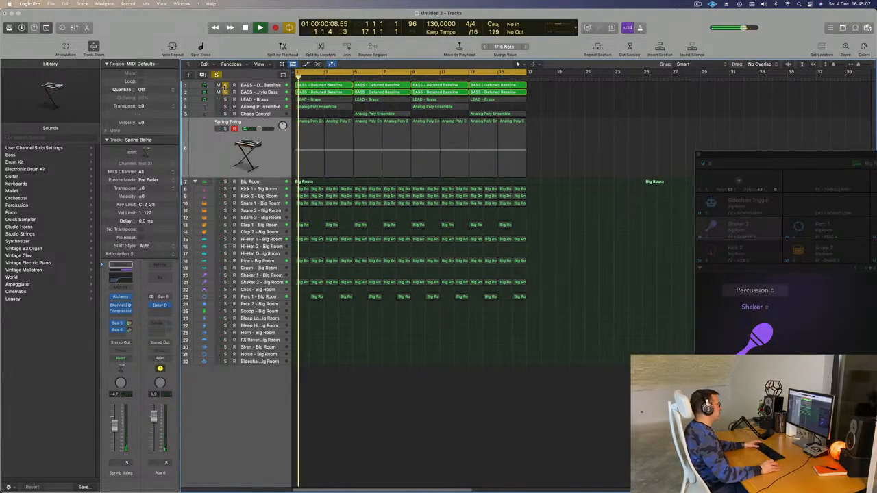
{"action": "left_click", "coordinate": [226, 86]}
{"action": "left_click", "coordinate": [225, 93]}
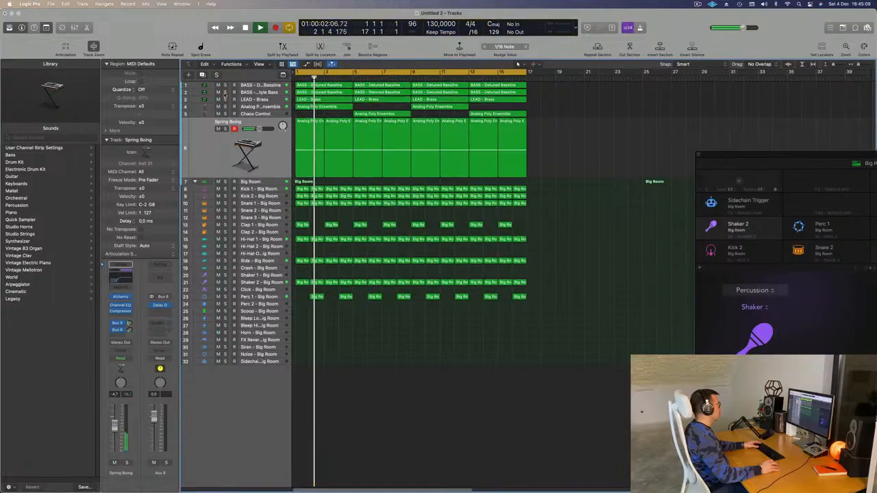
Solo both bass tracks again, with BASS - Detuned Bassline selected, and play them
{"action": "left_click", "coordinate": [224, 85]}
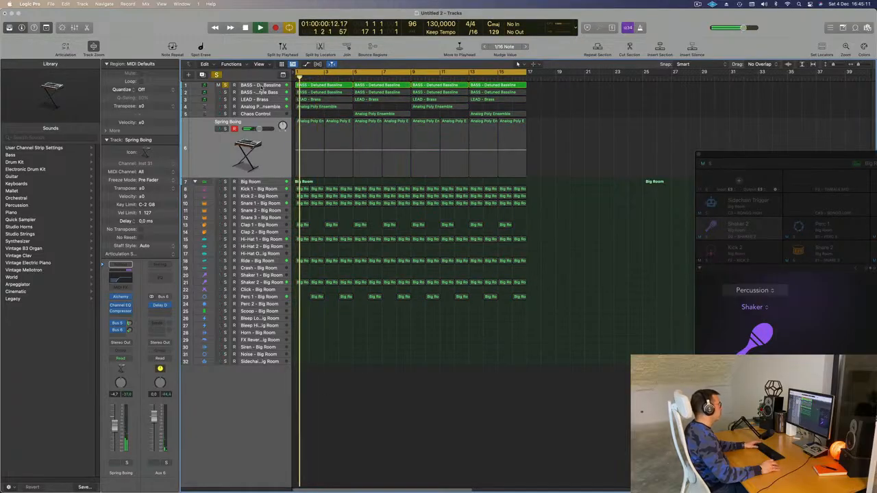
{"action": "left_click", "coordinate": [232, 86]}
{"action": "key", "text": "space"}
{"action": "left_click", "coordinate": [225, 145]}
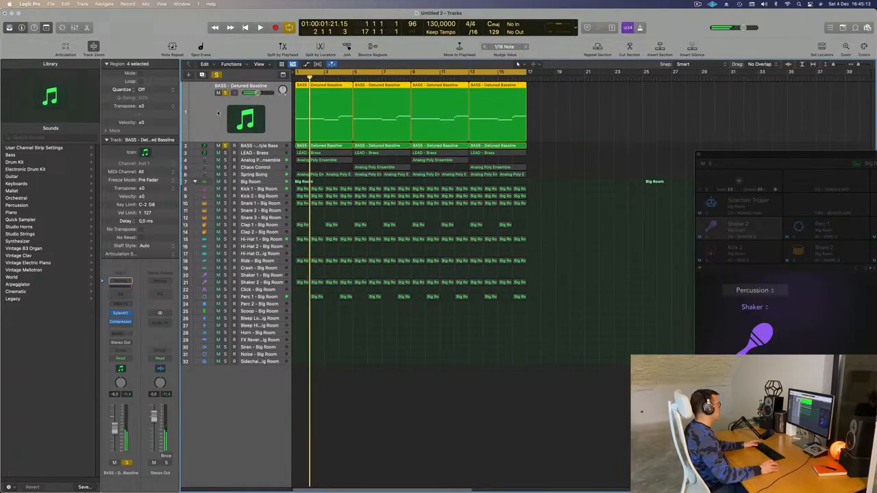
{"action": "key", "text": "space"}
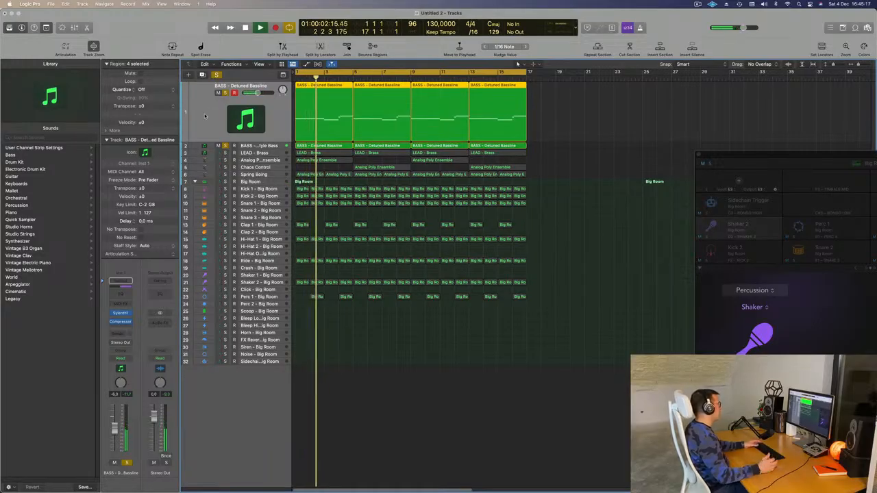
Solo LEAD - Brass together with the two bass tracks and set its volume to -9.4 dB
{"action": "left_click", "coordinate": [275, 154]}
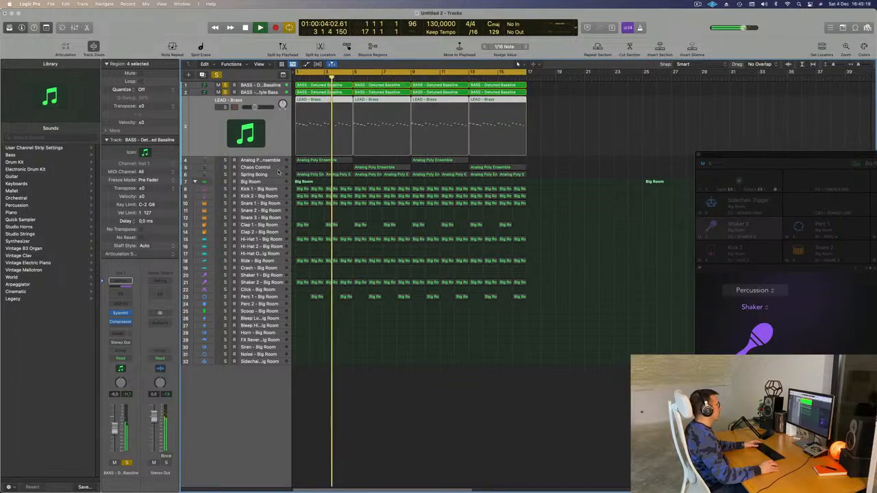
{"action": "key", "text": "Return"}
{"action": "left_click", "coordinate": [268, 158]}
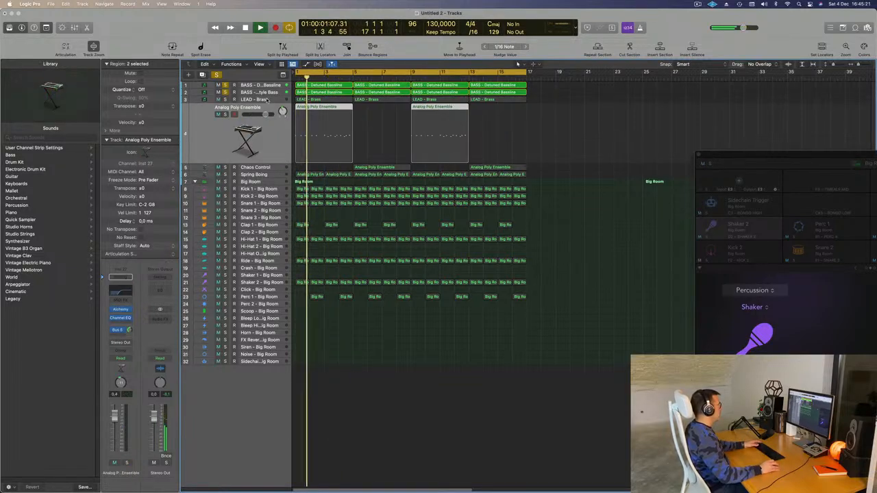
{"action": "left_click", "coordinate": [236, 100]}
{"action": "key", "text": "space"}
{"action": "key", "text": "Return"}
{"action": "left_click", "coordinate": [226, 108]}
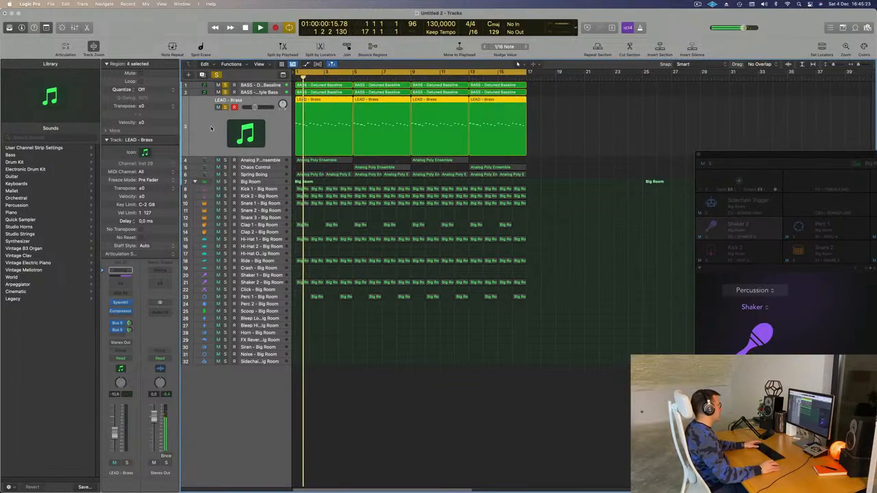
{"action": "key", "text": "space"}
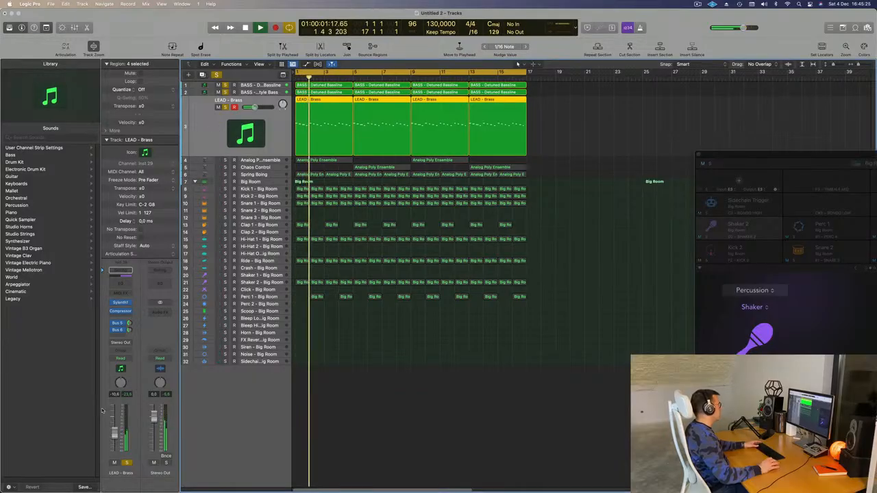
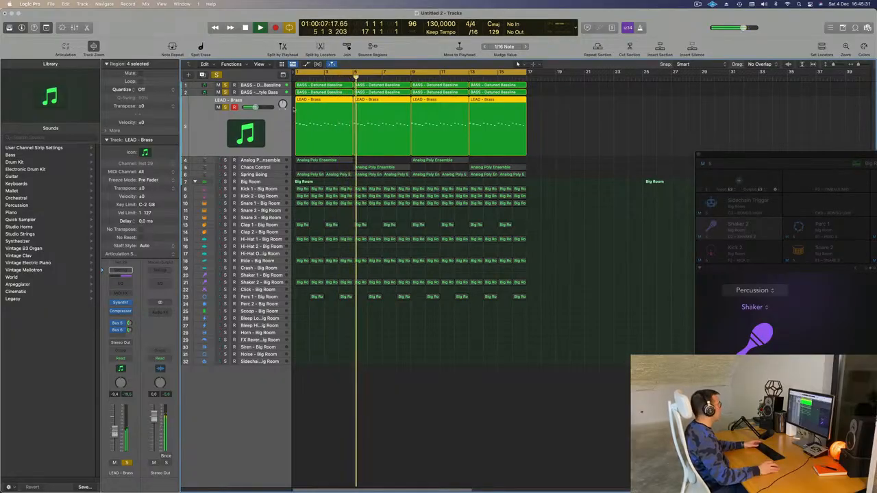
Clear all solos and play the full beat from the start
{"action": "left_click", "coordinate": [216, 74]}
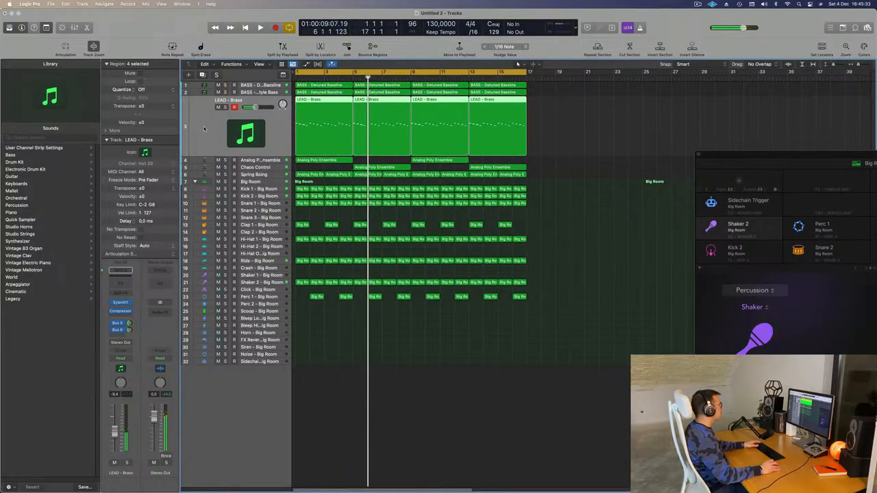
{"action": "key", "text": "space"}
{"action": "scroll", "coordinate": [398, 373], "scroll_direction": "up", "scroll_amount": 1}
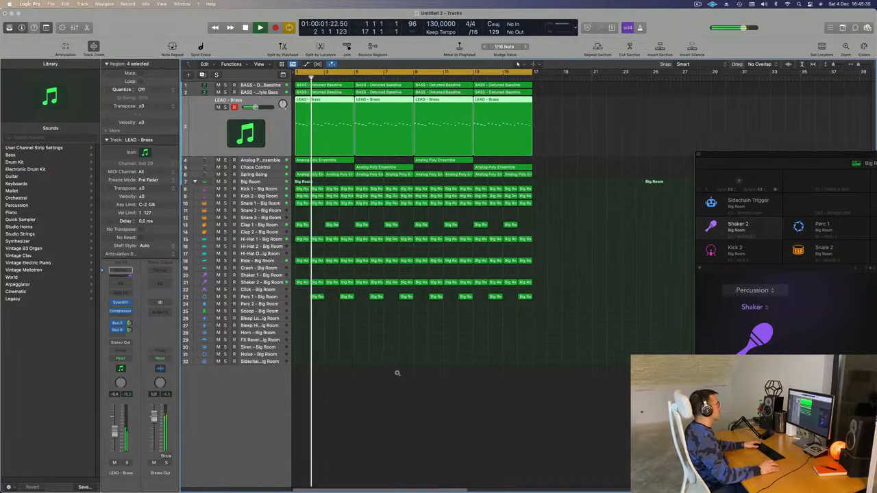
{"action": "scroll", "coordinate": [398, 373], "scroll_direction": "down", "scroll_amount": 2}
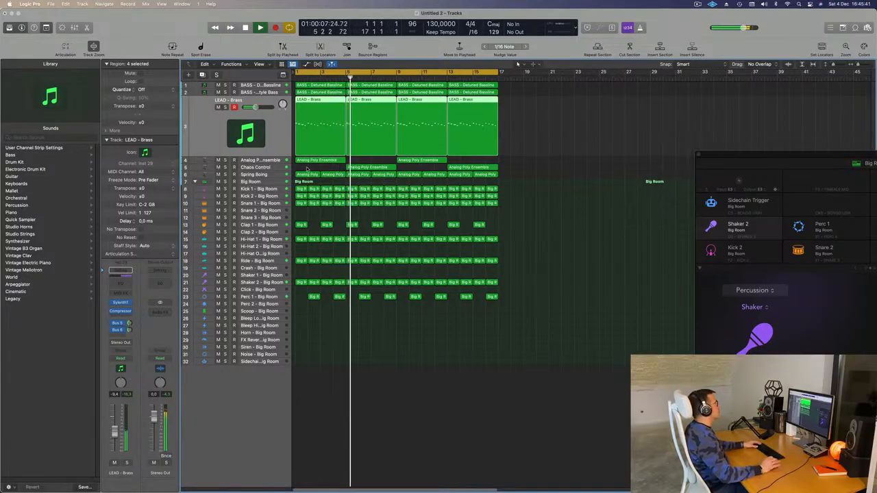
Open Alchemy on the Chaos Control track, load the Chaos Vortex preset, and start playback
{"action": "left_click", "coordinate": [261, 169]}
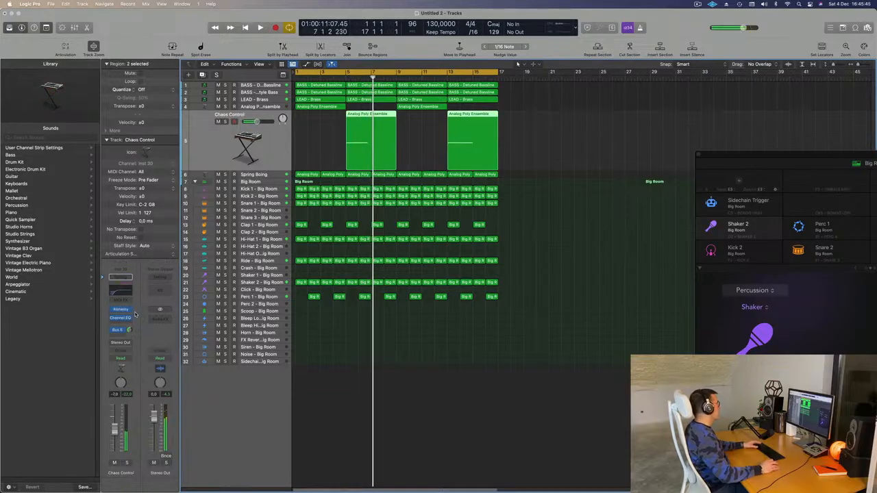
{"action": "left_click", "coordinate": [120, 309]}
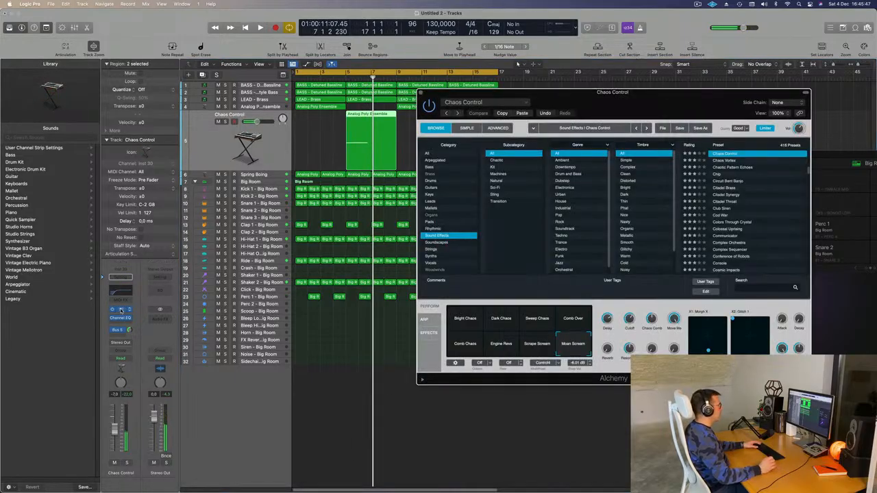
{"action": "left_click_drag", "start_coordinate": [655, 106], "coordinate": [665, 121]}
{"action": "key", "text": "Down"}
{"action": "key", "text": "space"}
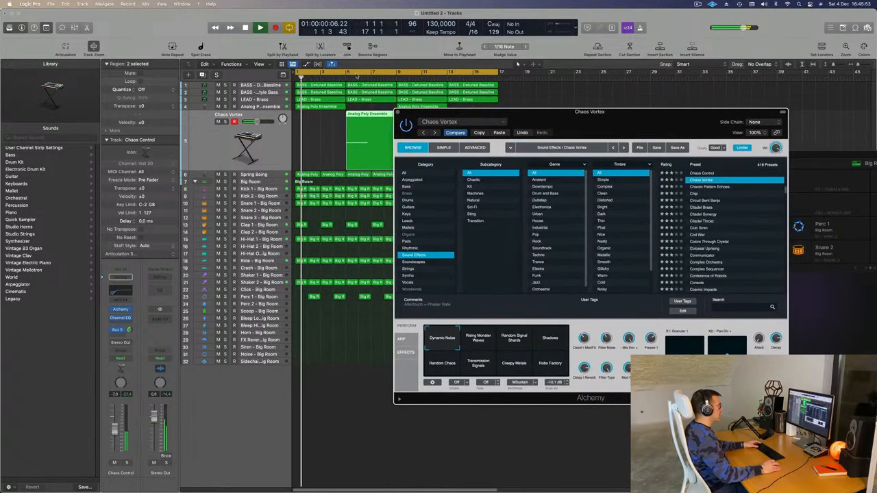
Move the cycle start to bar 5 and play the section containing the Chaos Vortex region
{"action": "left_click_drag", "start_coordinate": [296, 71], "coordinate": [346, 73]}
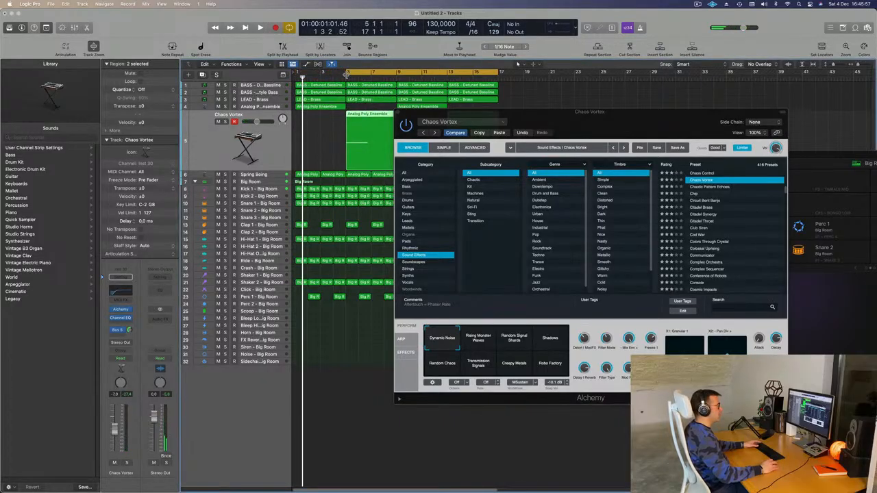
{"action": "key", "text": "space"}
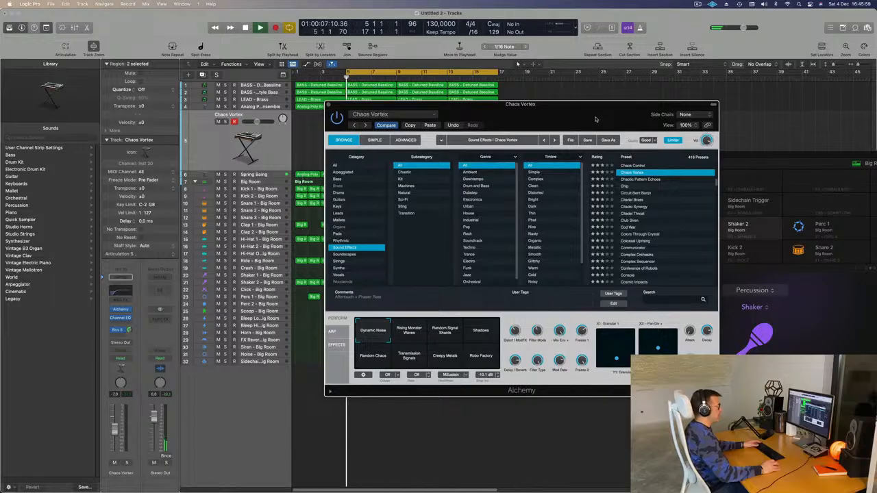
{"action": "left_click_drag", "start_coordinate": [596, 119], "coordinate": [642, 155]}
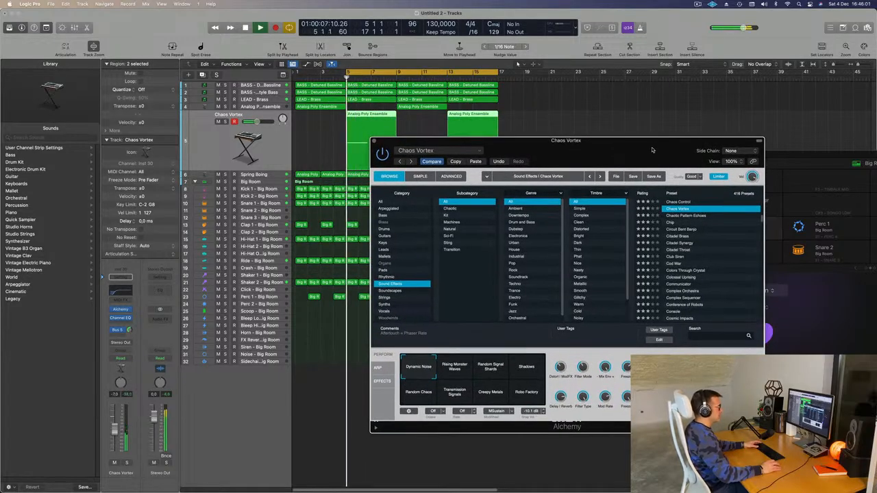
Load the Circuit Bent Banjo preset in Alchemy and audition it with the track's solo
{"action": "left_click", "coordinate": [684, 230]}
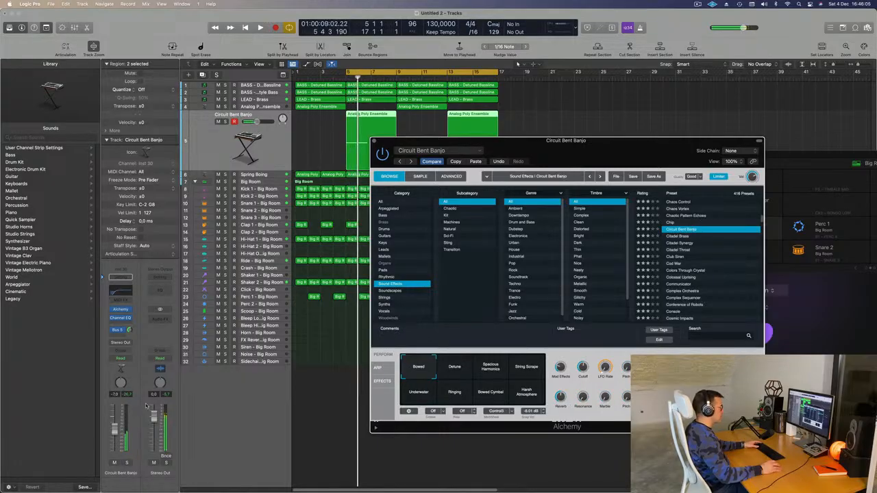
{"action": "key", "text": "space"}
{"action": "left_click", "coordinate": [127, 464]}
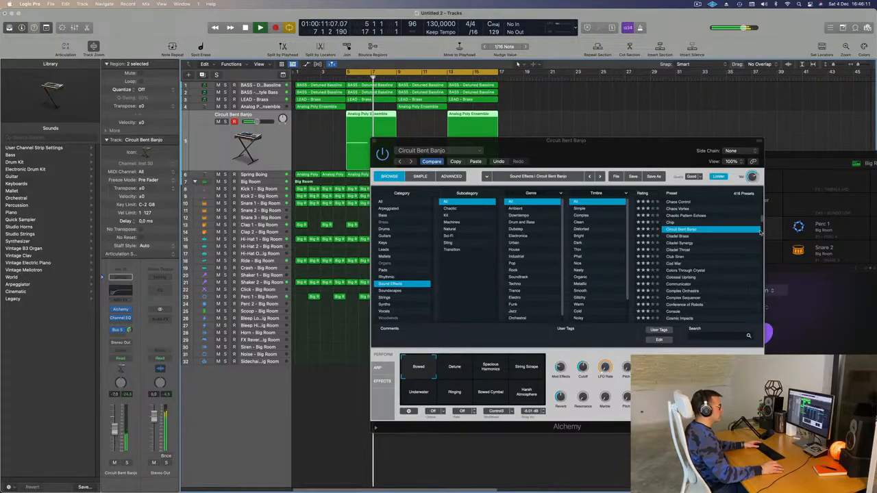
Load the Citadel Throat preset in Alchemy and audition it over the beat from bar 5
{"action": "left_click", "coordinate": [683, 251]}
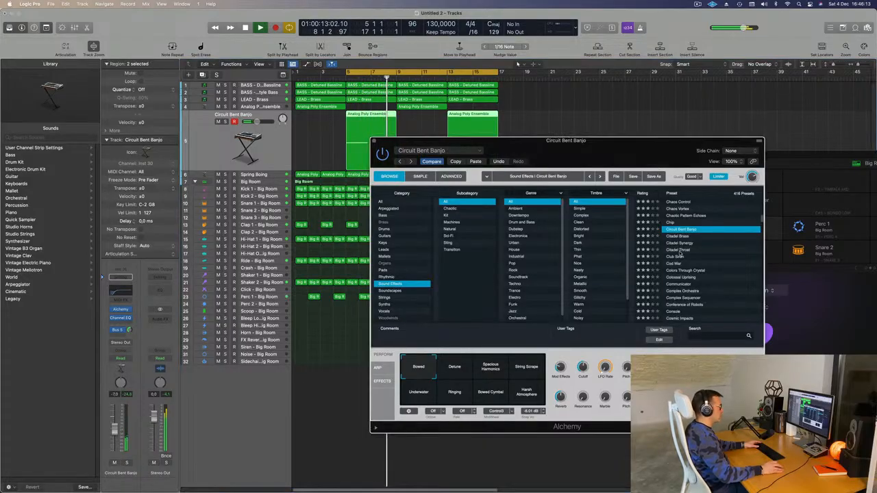
{"action": "left_click", "coordinate": [681, 252]}
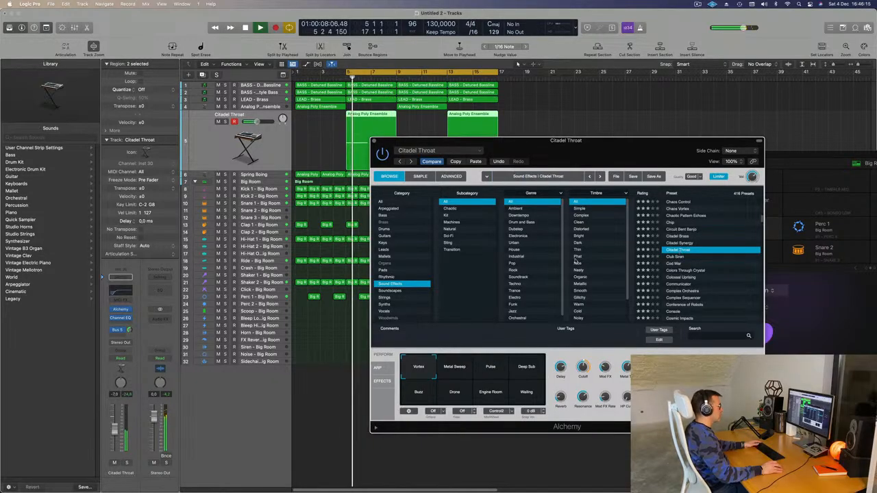
{"action": "key", "text": "space"}
{"action": "key", "text": "space"}
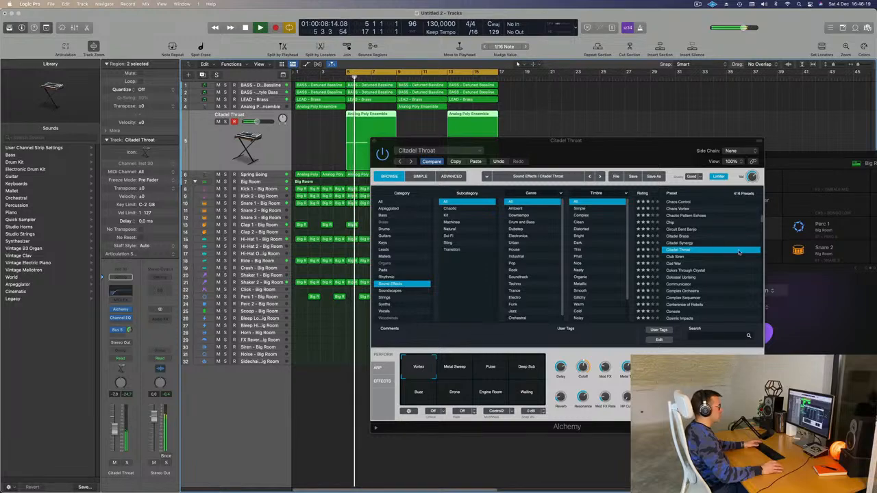
Load the Club Siren preset in Alchemy and audition its Sustained and Inverted variations with the beat
{"action": "left_click", "coordinate": [679, 259]}
{"action": "left_click", "coordinate": [680, 258]}
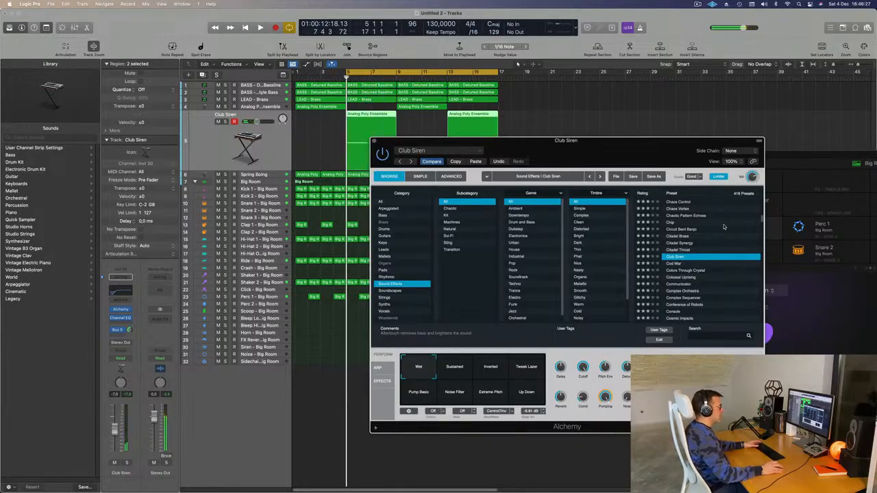
{"action": "key", "text": "space"}
{"action": "left_click", "coordinate": [455, 369]}
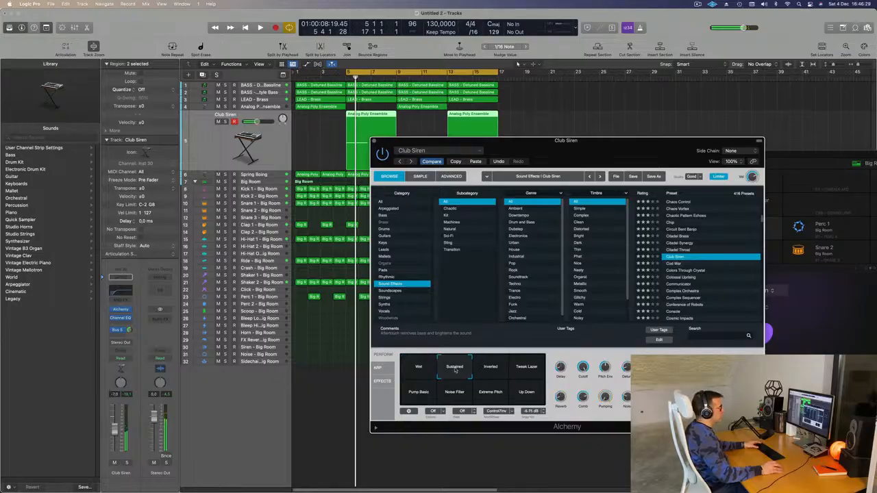
{"action": "key", "text": "space"}
{"action": "left_click", "coordinate": [492, 369]}
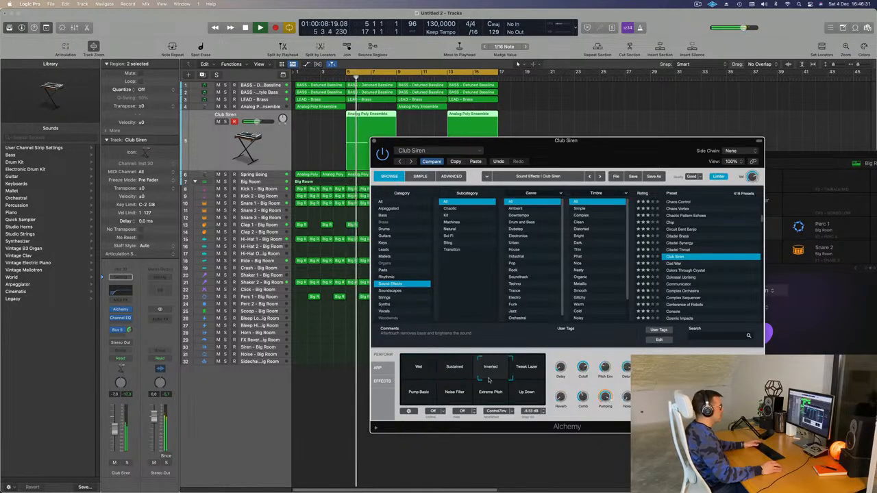
{"action": "key", "text": "space"}
{"action": "key", "text": "space"}
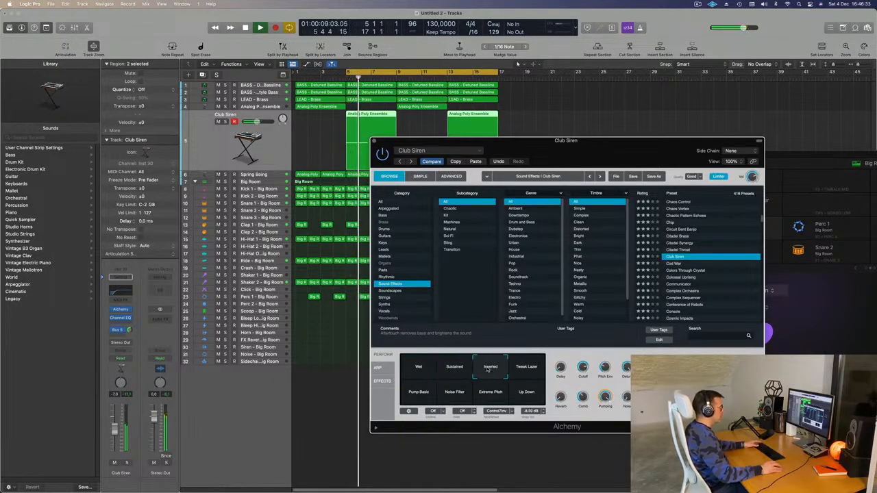
Audition Club Siren's Tweak Lazer, Pump Basic, Noise Filter, Extreme Pitch and Up Down variations, then return to Wet
{"action": "left_click", "coordinate": [528, 369]}
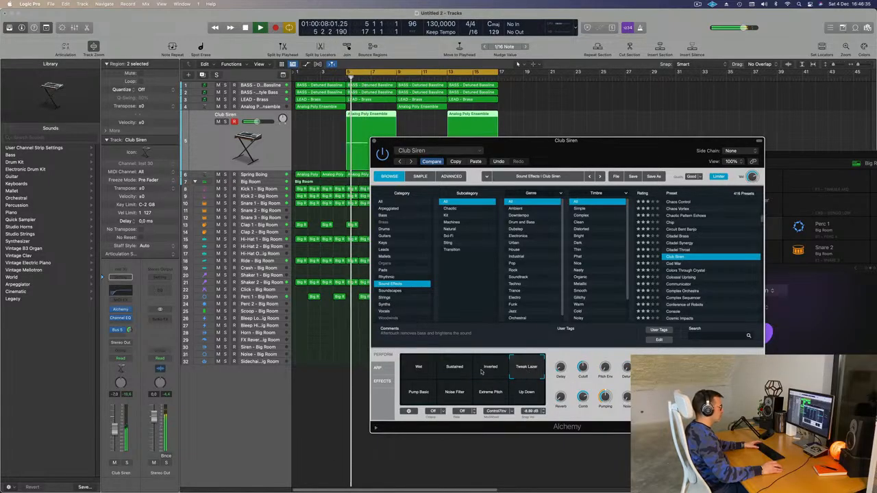
{"action": "left_click", "coordinate": [409, 399]}
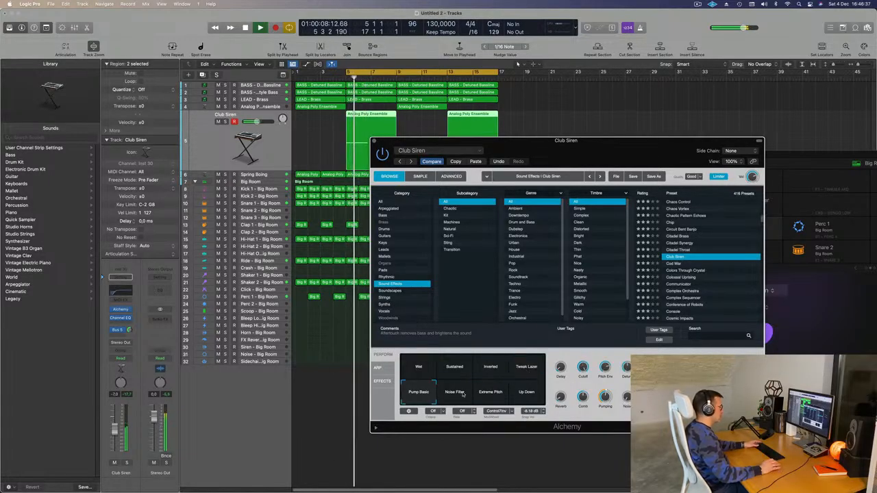
{"action": "left_click", "coordinate": [463, 394]}
{"action": "key", "text": "space"}
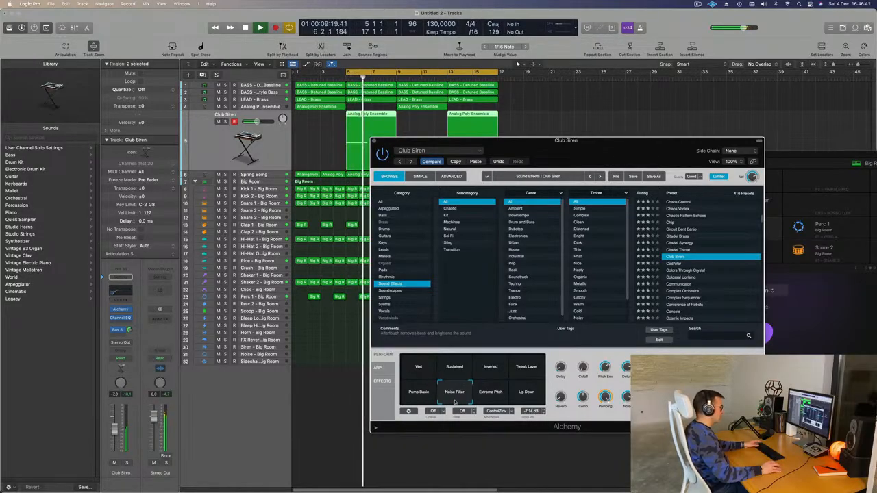
{"action": "left_click", "coordinate": [494, 400]}
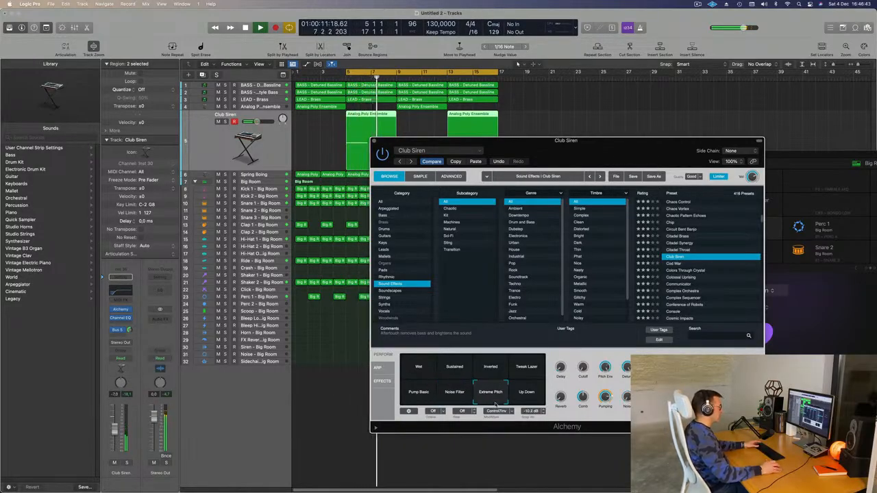
{"action": "left_click", "coordinate": [532, 396]}
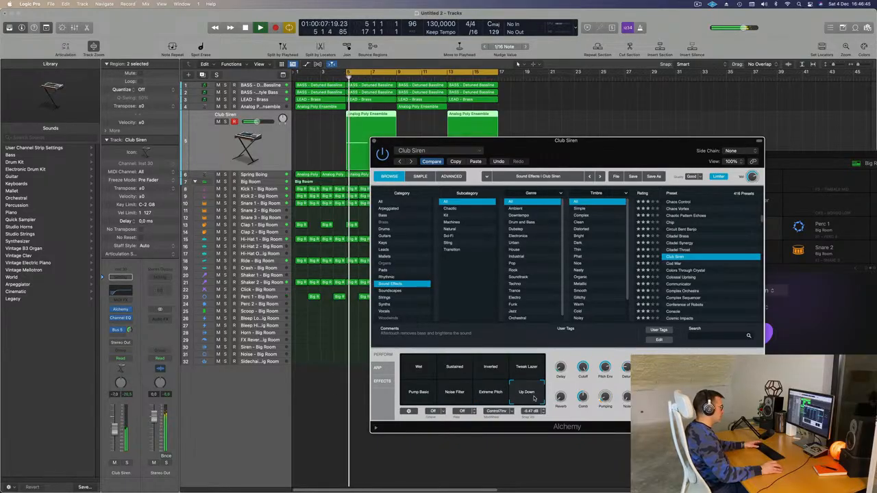
{"action": "left_click", "coordinate": [418, 368]}
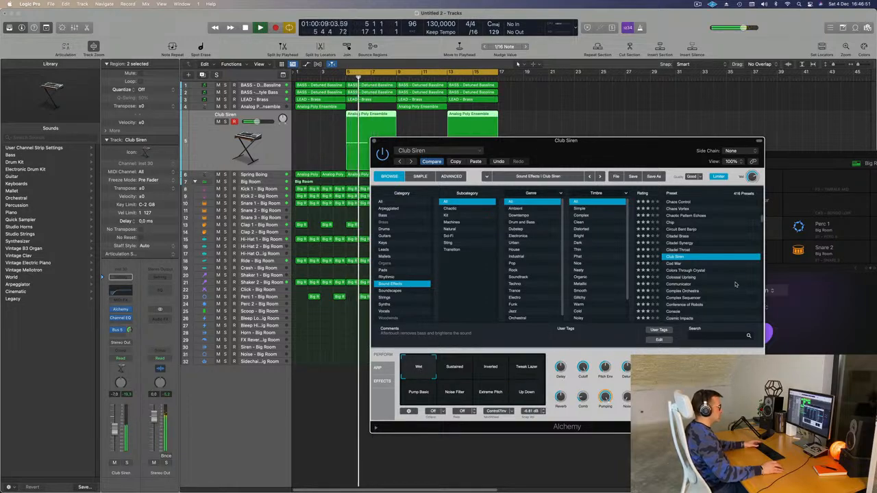
Reposition the Alchemy window and audition the Cod War and Colors Through Crystal presets
{"action": "mouse_move", "coordinate": [618, 155]}
{"action": "left_mouse_down"}
{"action": "mouse_move", "coordinate": [675, 161]}
{"action": "mouse_move", "coordinate": [639, 200]}
{"action": "mouse_move", "coordinate": [655, 148]}
{"action": "mouse_move", "coordinate": [624, 156]}
{"action": "mouse_move", "coordinate": [620, 150]}
{"action": "left_mouse_up"}
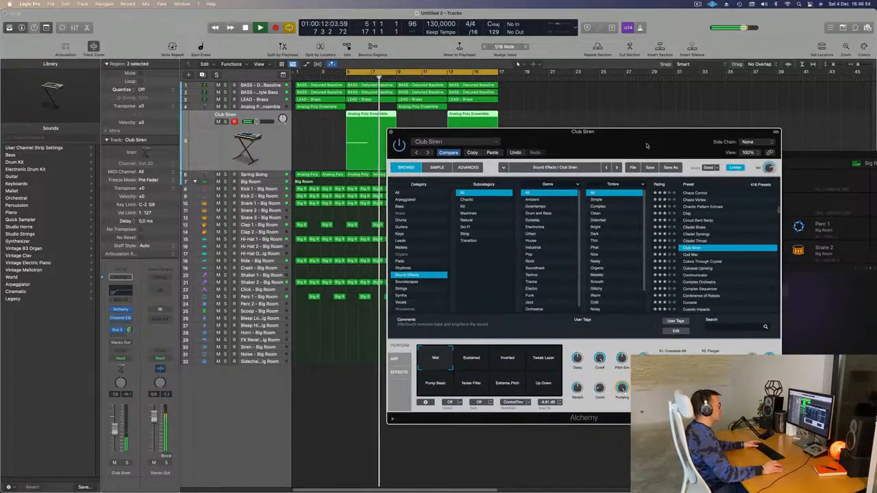
{"action": "left_click", "coordinate": [691, 258]}
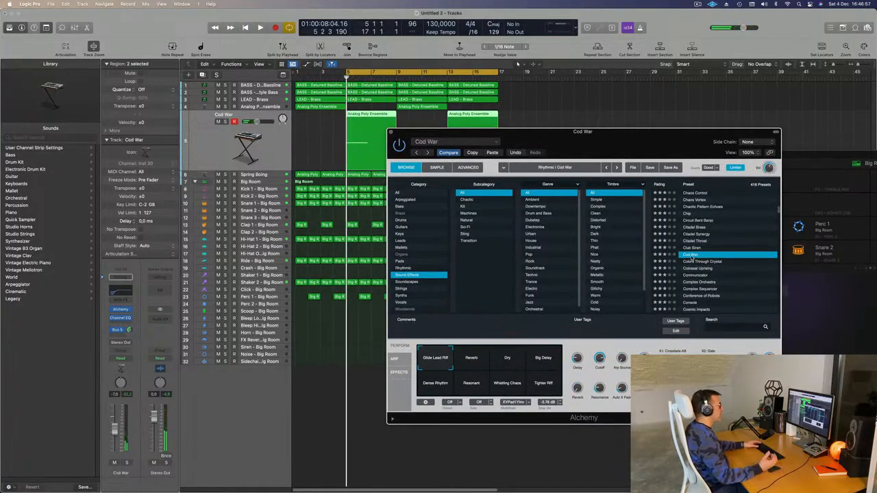
{"action": "left_click", "coordinate": [695, 262]}
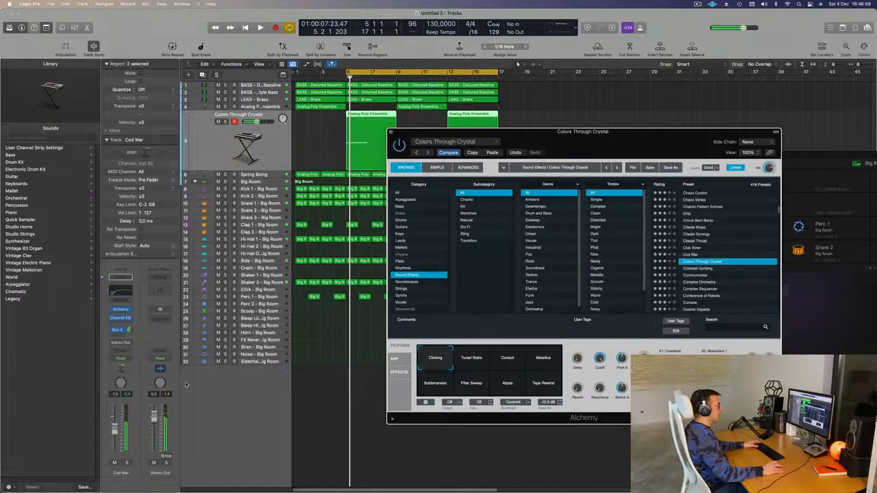
{"action": "left_click", "coordinate": [519, 63]}
{"action": "key", "text": "space"}
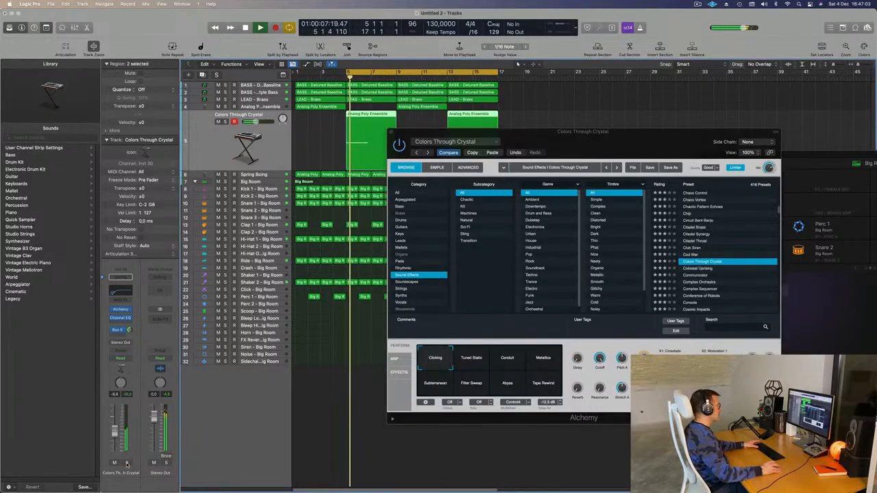
Audition the Communicator and Complex Orchestra presets, briefly soloing the track to hear Complex Orchestra alone
{"action": "left_click", "coordinate": [700, 275]}
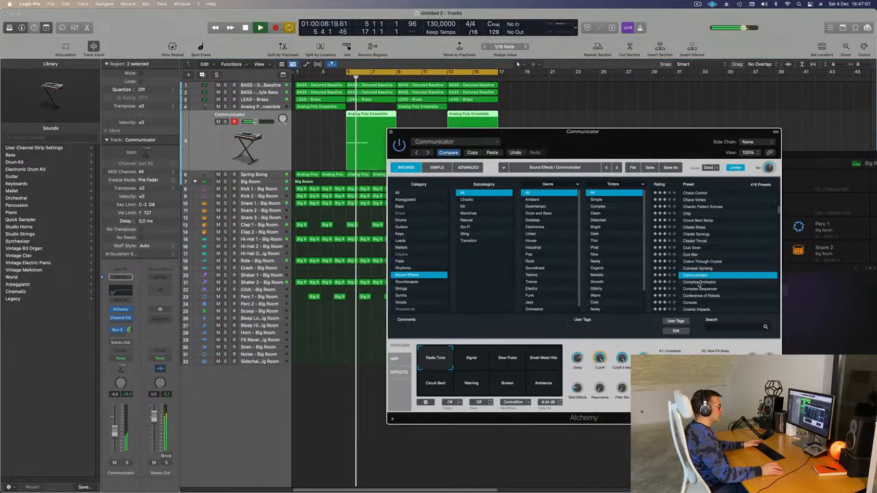
{"action": "left_click", "coordinate": [698, 282]}
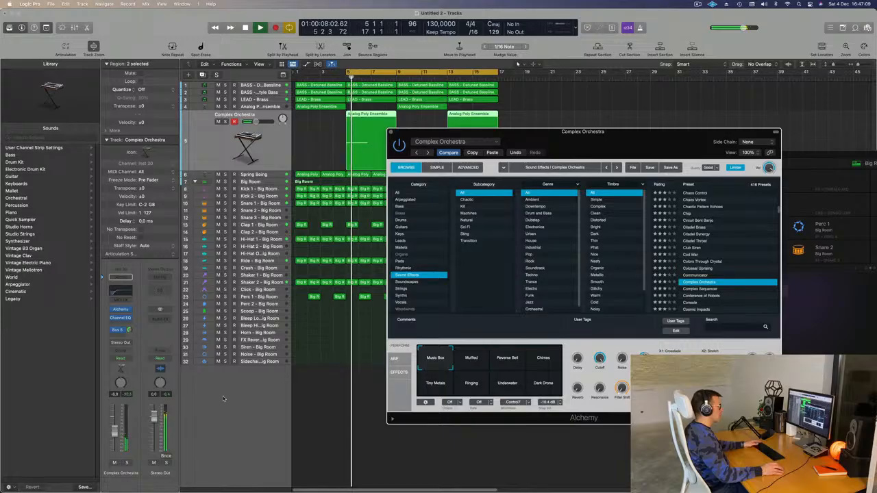
{"action": "left_click", "coordinate": [126, 463]}
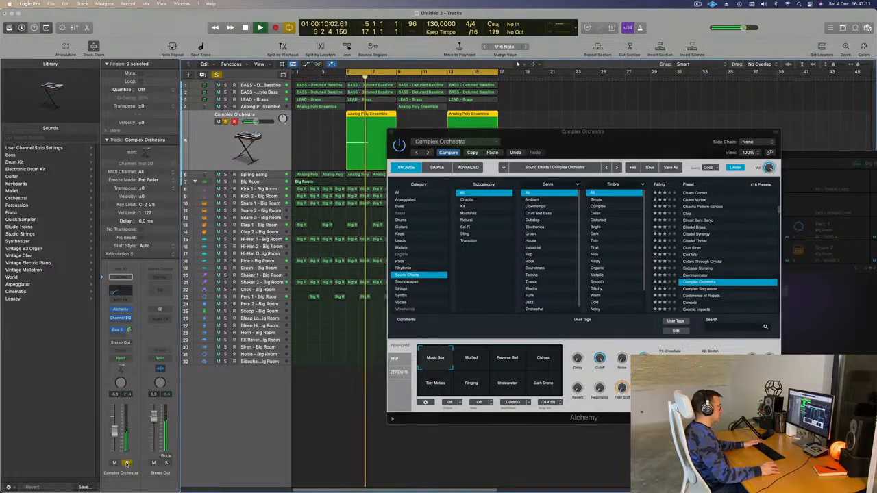
{"action": "left_click", "coordinate": [126, 464]}
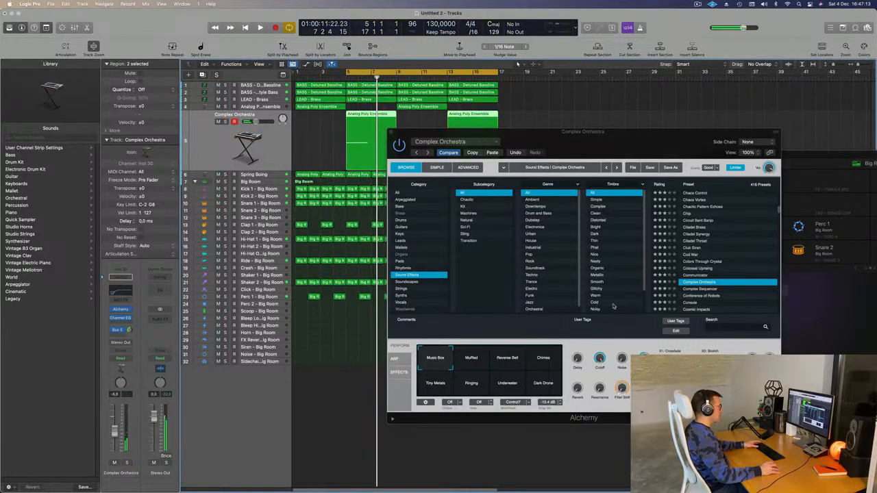
Audition the Complex Sequencer and Conference of Robots presets against the playing beat
{"action": "left_click", "coordinate": [699, 289]}
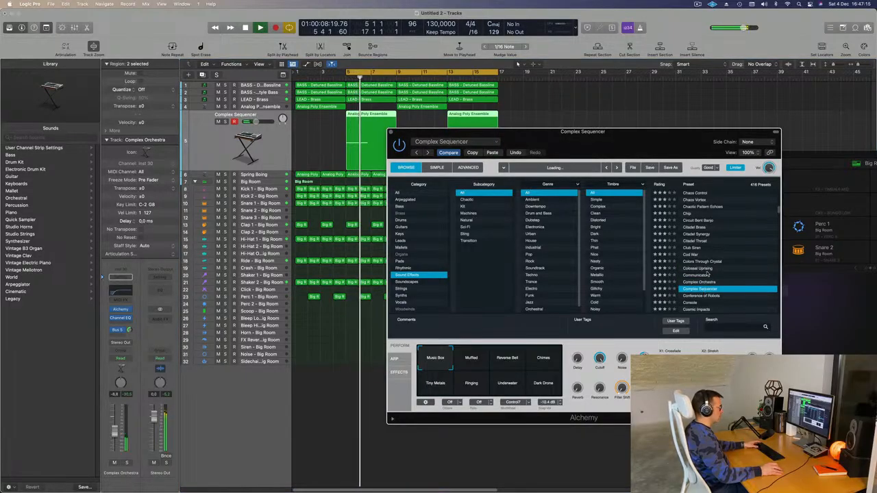
{"action": "scroll", "coordinate": [730, 275], "scroll_direction": "down", "scroll_amount": 1}
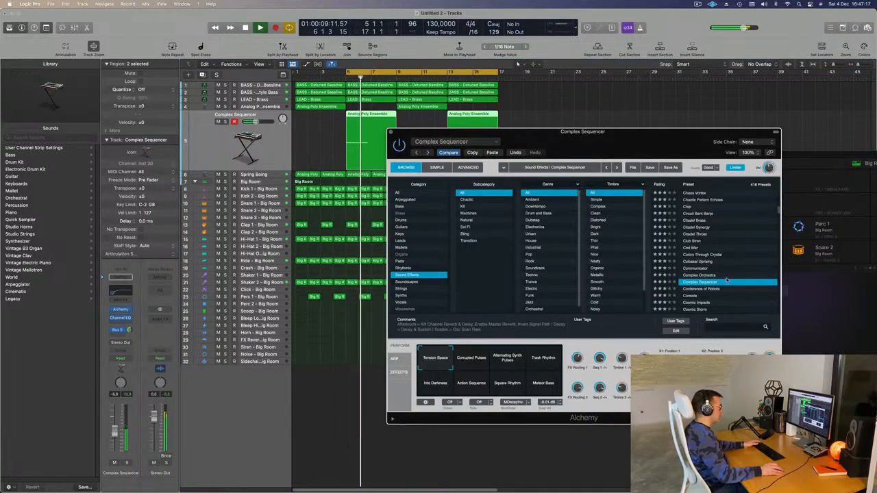
{"action": "left_click", "coordinate": [705, 289]}
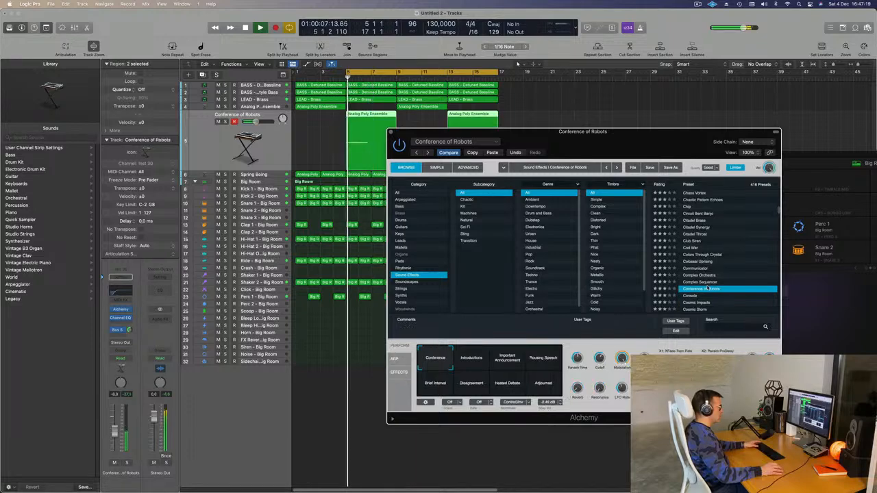
Audition the Cosmic Impacts, Cosmic Storm and Dark Eruption presets against the playing beat
{"action": "scroll", "coordinate": [740, 265], "scroll_direction": "down", "scroll_amount": 6}
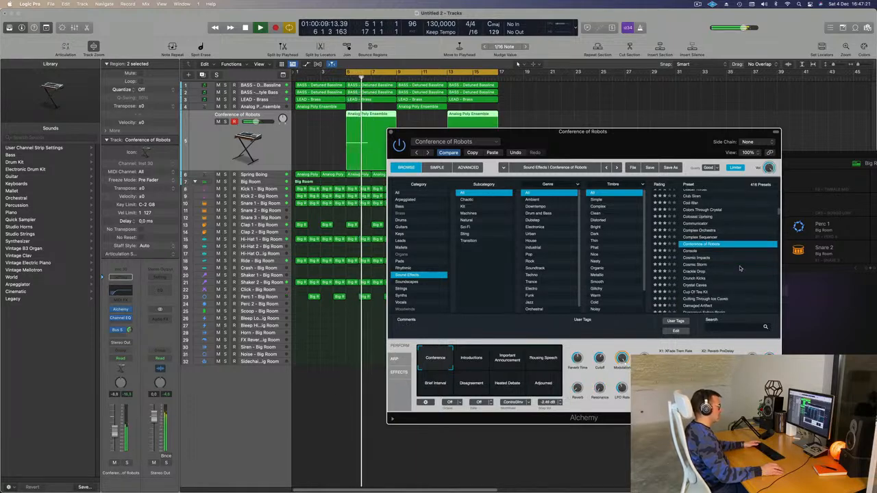
{"action": "left_click", "coordinate": [699, 258]}
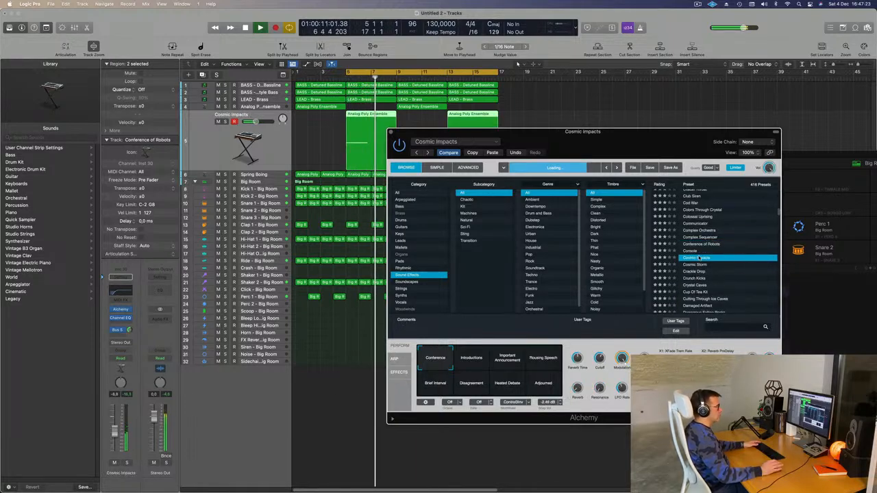
{"action": "scroll", "coordinate": [728, 262], "scroll_direction": "down", "scroll_amount": 1}
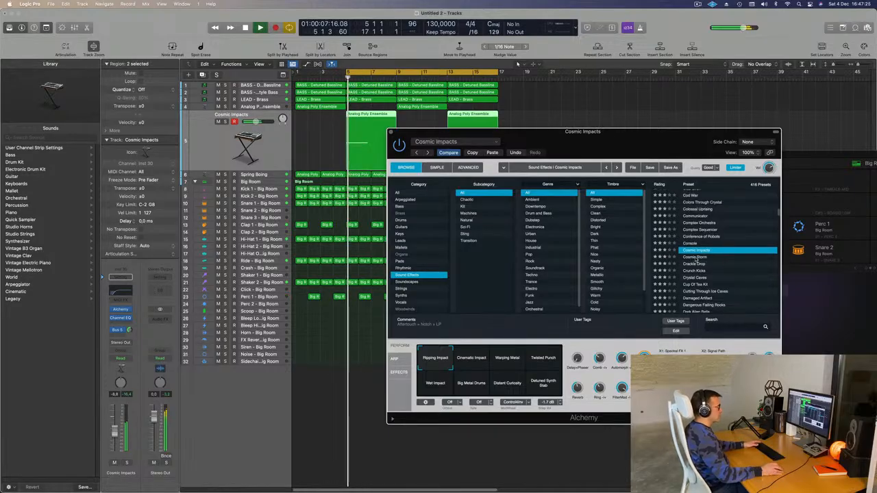
{"action": "left_click", "coordinate": [696, 258]}
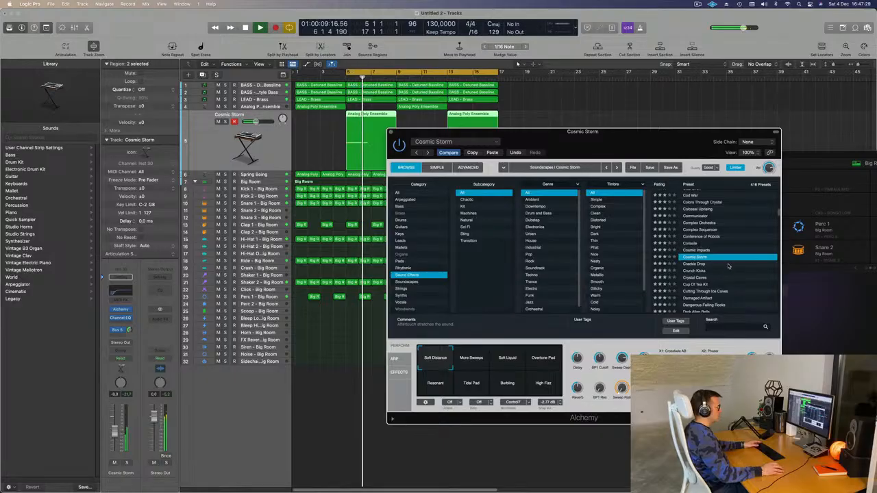
{"action": "scroll", "coordinate": [739, 261], "scroll_direction": "down", "scroll_amount": 6}
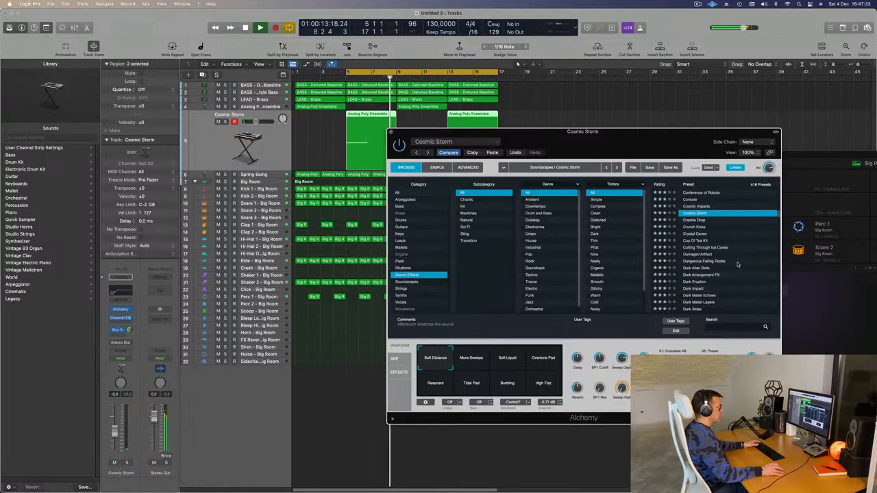
{"action": "left_click", "coordinate": [697, 282]}
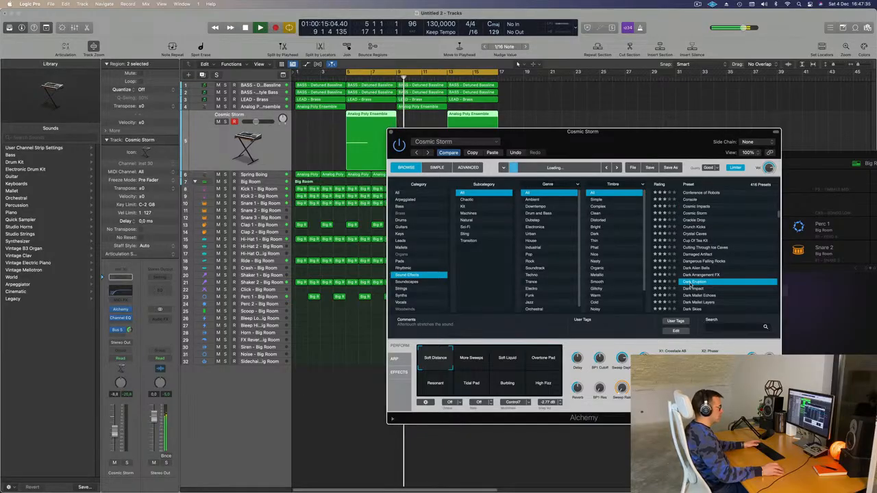
Load the Dark Mallet Echoes preset, compare its Darker, Harmonics and Ice Note variations, and select Pitch FX
{"action": "scroll", "coordinate": [740, 277], "scroll_direction": "down", "scroll_amount": 3}
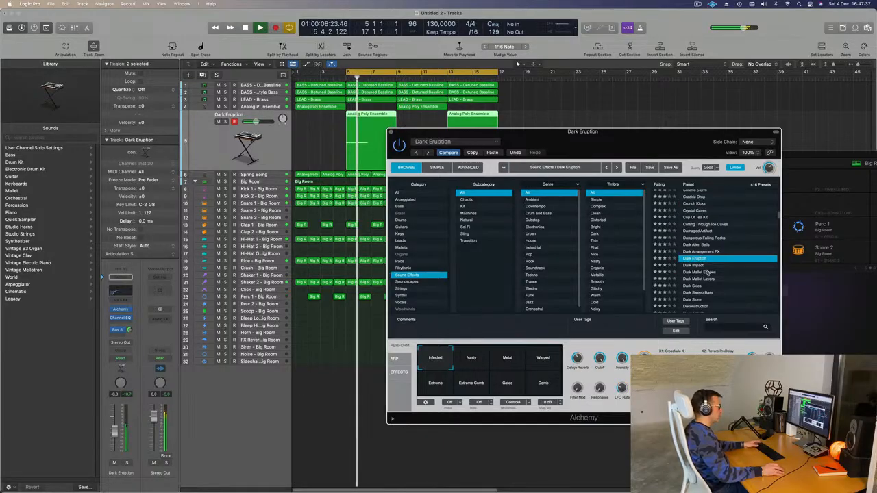
{"action": "left_click", "coordinate": [708, 272]}
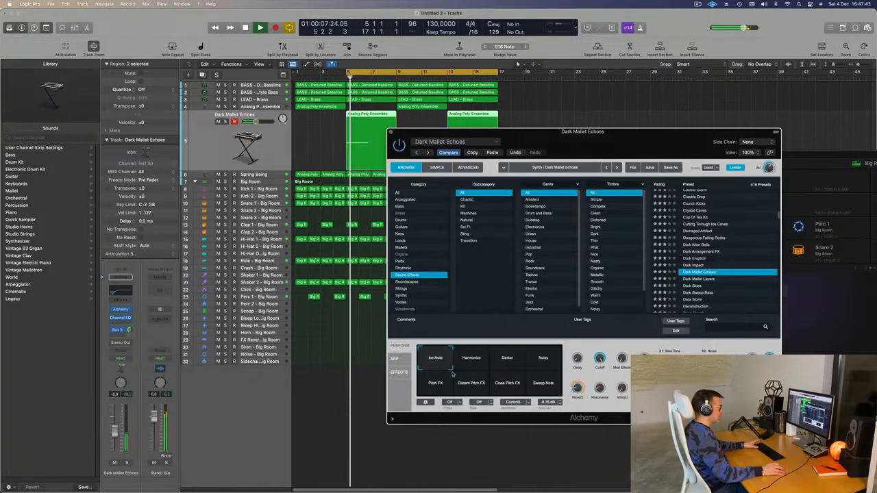
{"action": "left_click", "coordinate": [516, 364]}
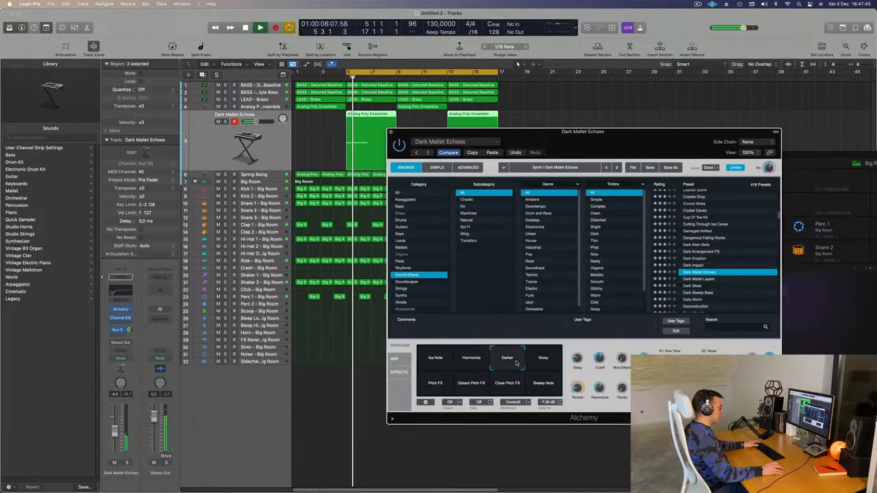
{"action": "left_click", "coordinate": [469, 363]}
{"action": "left_click", "coordinate": [436, 361]}
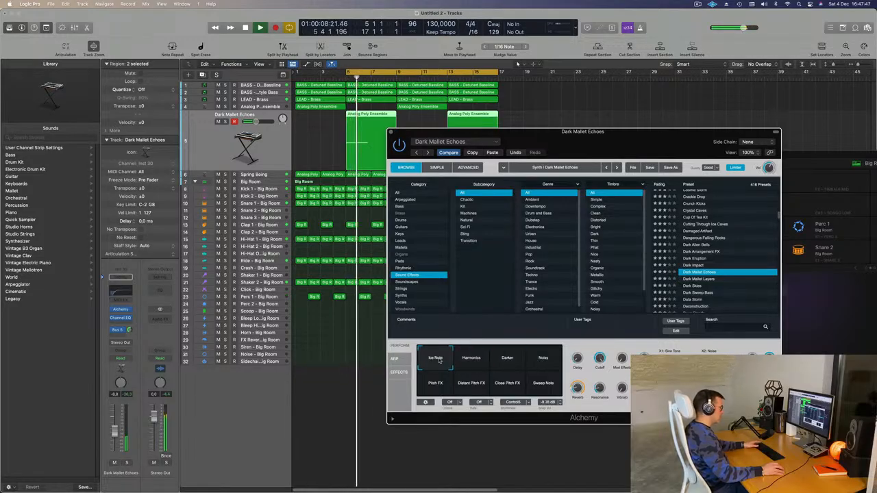
{"action": "left_click", "coordinate": [432, 387]}
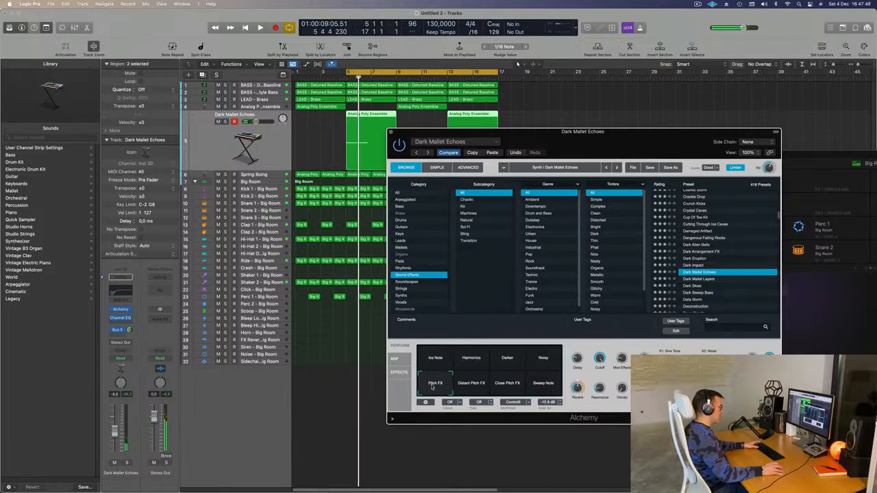
Compare the Pitch FX, Distant Pitch FX and Close Pitch FX variations of Dark Mallet Echoes, select Ice Note and close Alchemy
{"action": "left_click", "coordinate": [518, 64]}
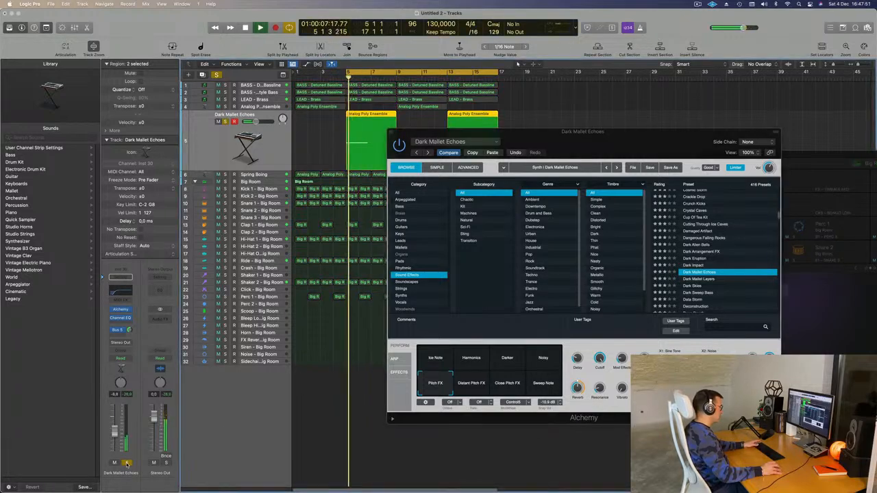
{"action": "left_click", "coordinate": [127, 464]}
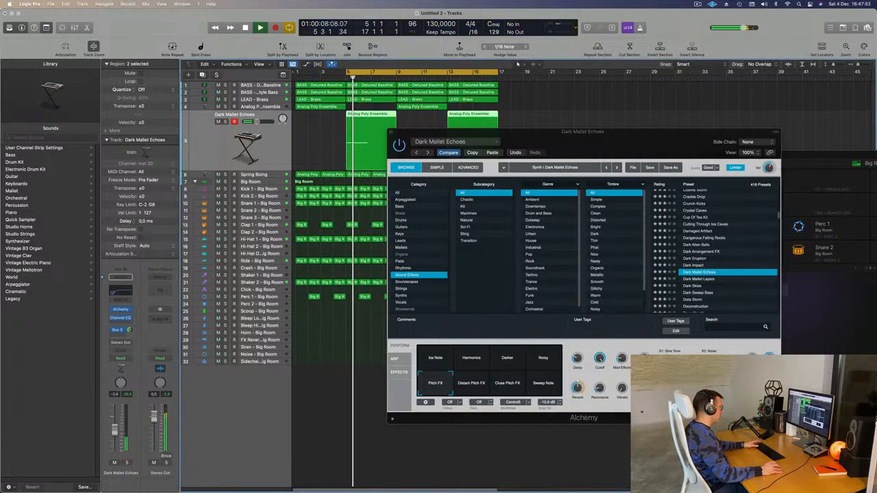
{"action": "left_click", "coordinate": [474, 379]}
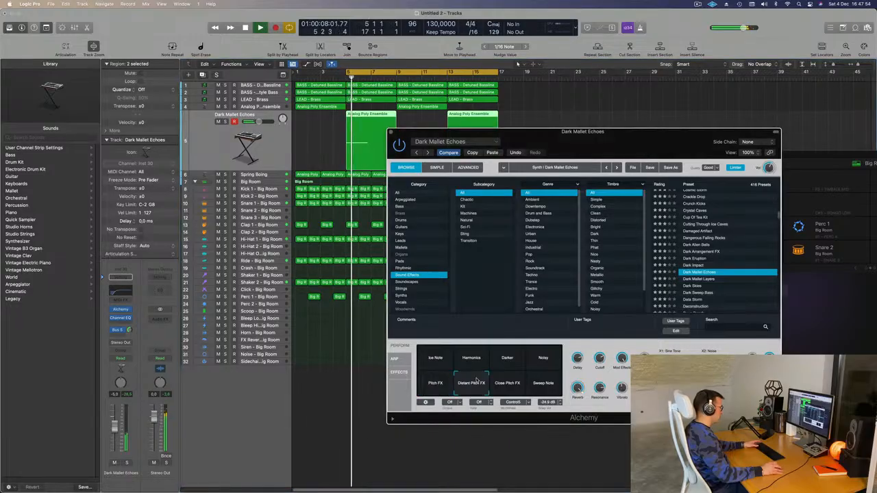
{"action": "left_click", "coordinate": [511, 386]}
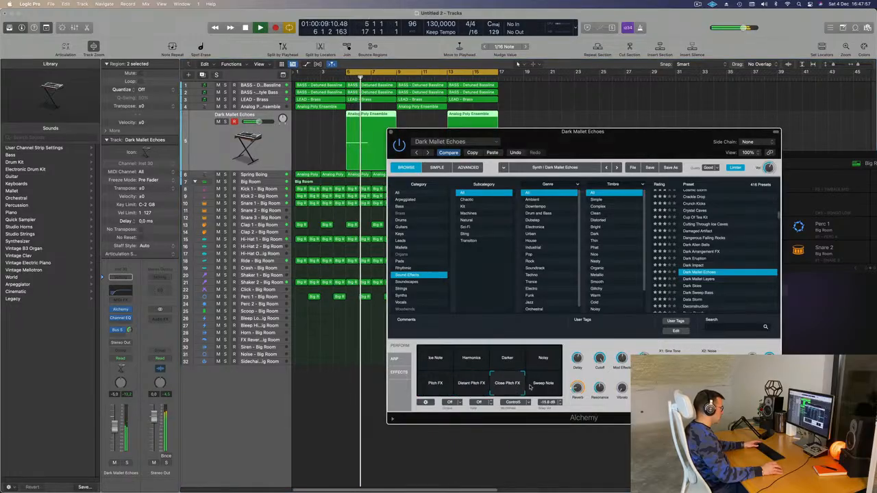
{"action": "left_click", "coordinate": [436, 357]}
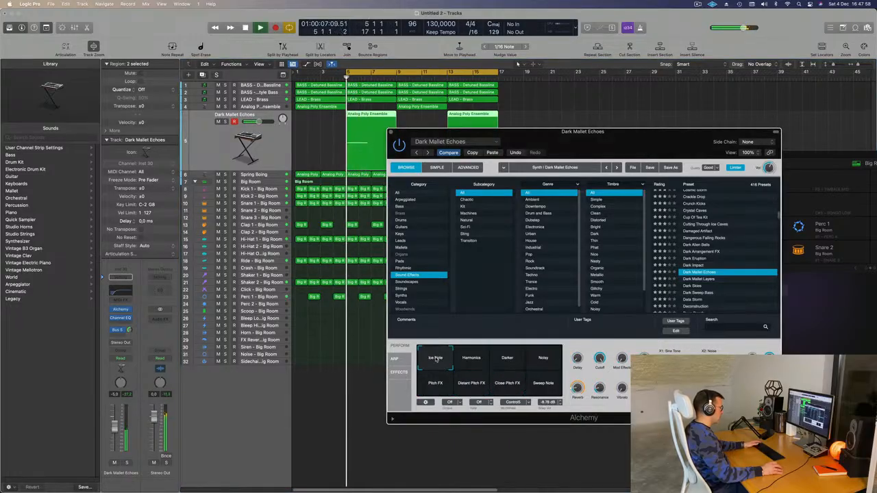
{"action": "left_click", "coordinate": [357, 143]}
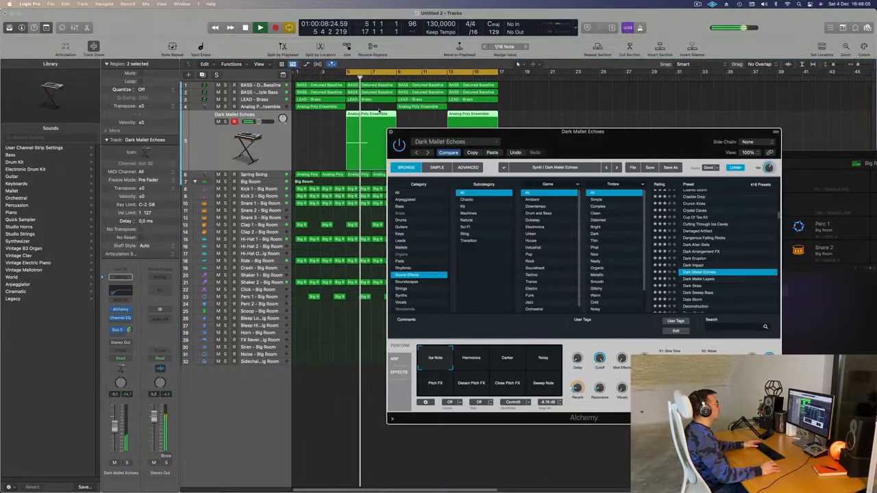
{"action": "left_click", "coordinate": [392, 131]}
{"action": "key", "text": "space"}
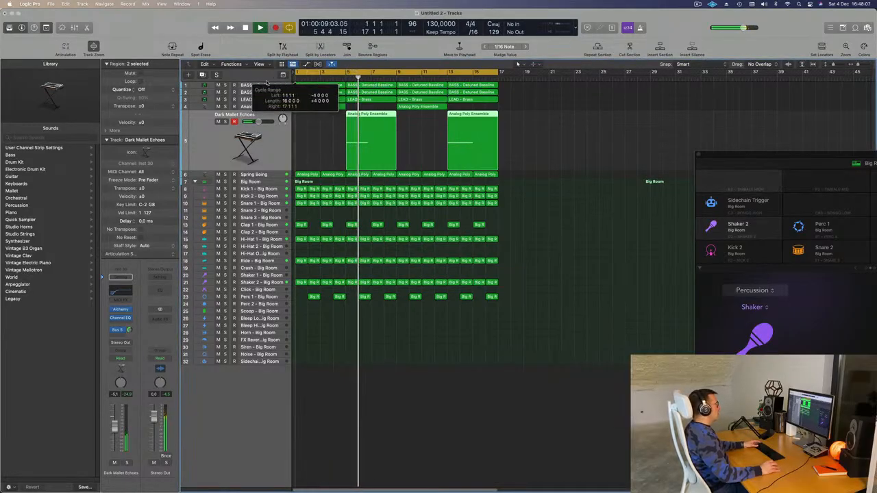
Boost the high shelf in the Analog Poly Ensemble track's Channel EQ by 5.6 dB at 4220 Hz while listening from the start
{"action": "left_click", "coordinate": [255, 103]}
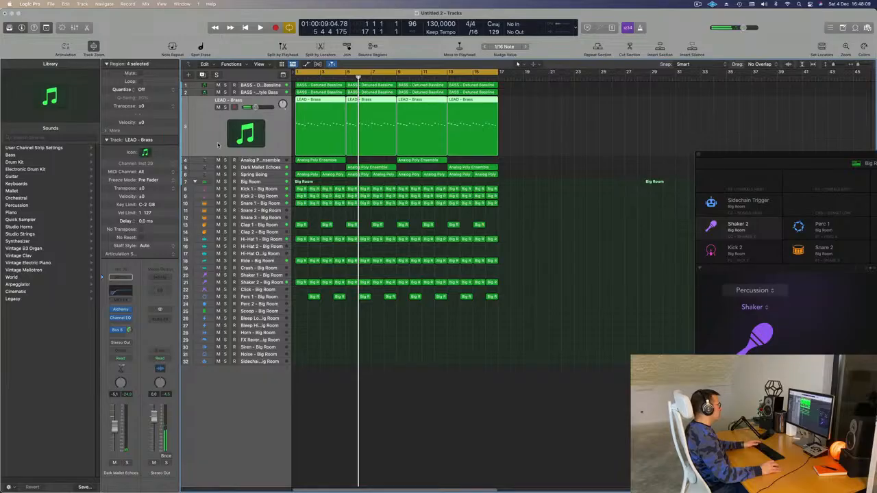
{"action": "key", "text": "Return"}
{"action": "key", "text": "space"}
{"action": "left_click", "coordinate": [260, 162]}
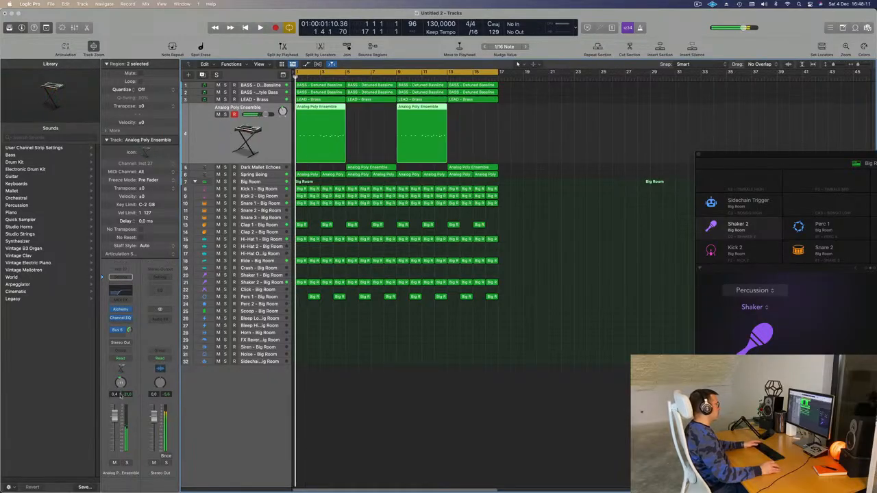
{"action": "key", "text": "Return"}
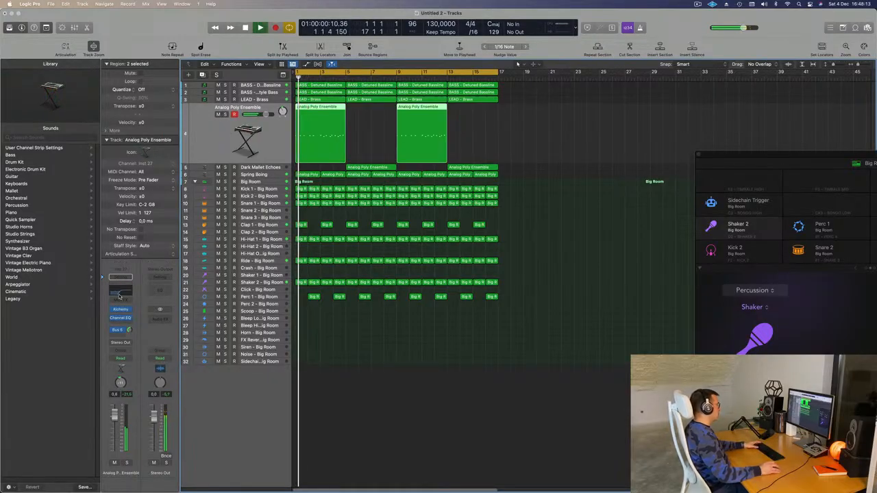
{"action": "left_click", "coordinate": [121, 318]}
{"action": "left_click_drag", "start_coordinate": [667, 233], "coordinate": [623, 219]}
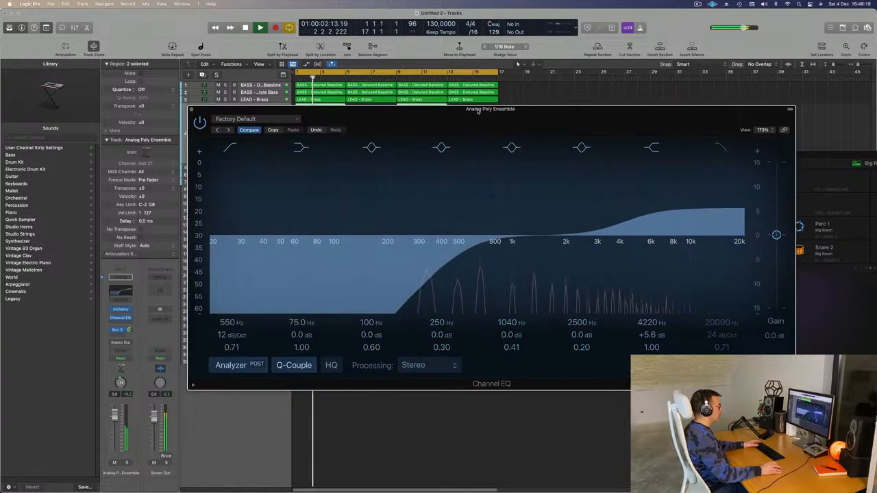
{"action": "left_click_drag", "start_coordinate": [192, 110], "coordinate": [262, 115]}
{"action": "left_click", "coordinate": [261, 112]}
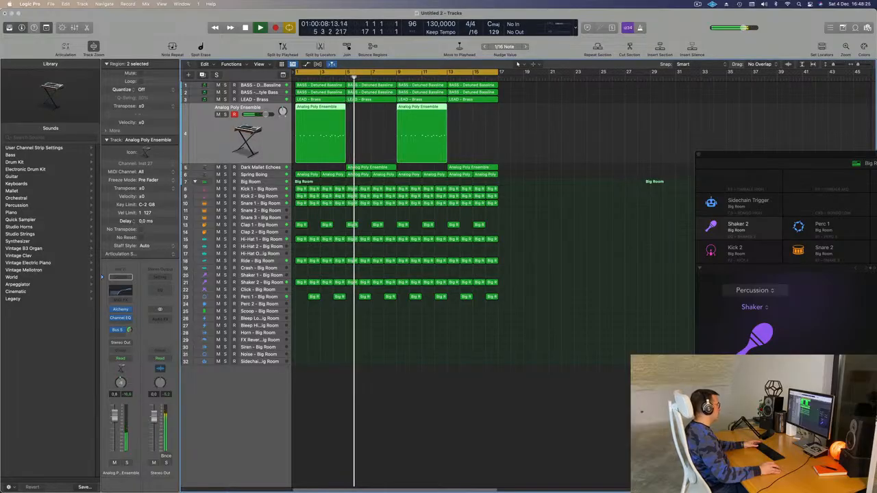
Lower the Ride - Big Room track's volume to -16.2 dB while the beat plays from the start
{"action": "left_click", "coordinate": [262, 168]}
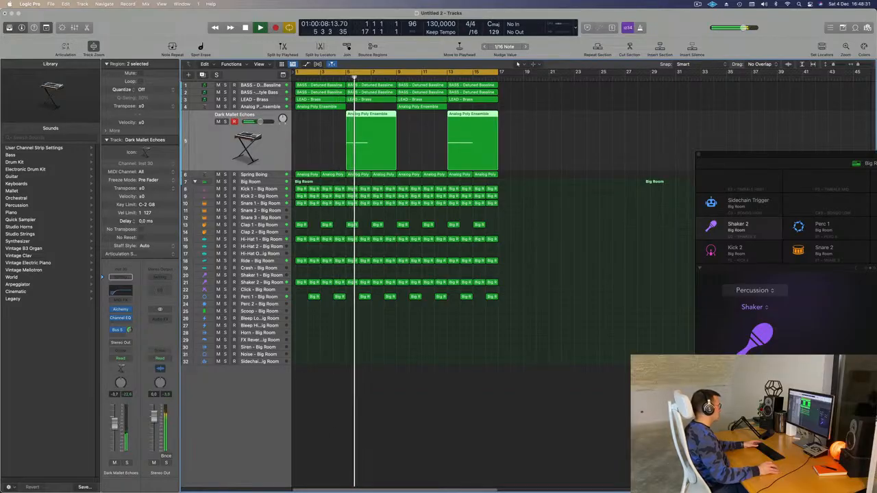
{"action": "left_click", "coordinate": [438, 401]}
{"action": "scroll", "coordinate": [423, 399], "scroll_direction": "down", "scroll_amount": 3}
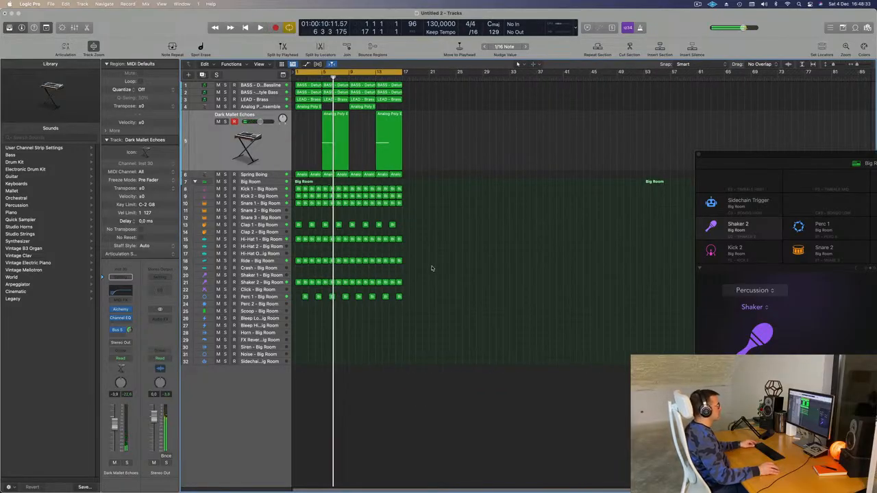
{"action": "key", "text": "Return"}
{"action": "left_click", "coordinate": [272, 260]}
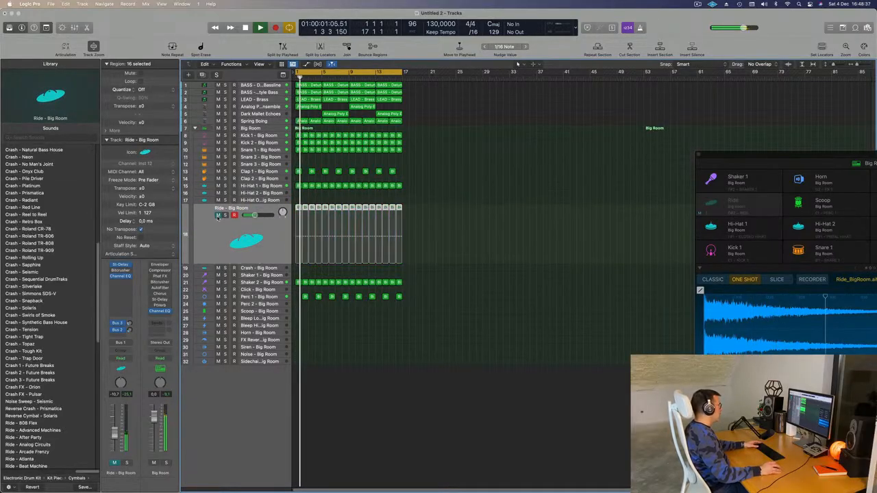
{"action": "left_click_drag", "start_coordinate": [255, 216], "coordinate": [252, 217]}
{"action": "left_click", "coordinate": [464, 103]}
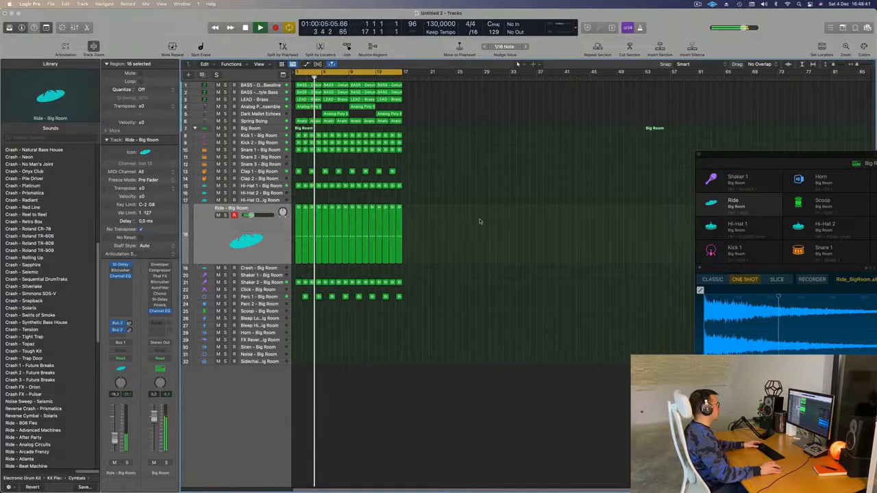
{"action": "key", "text": "space"}
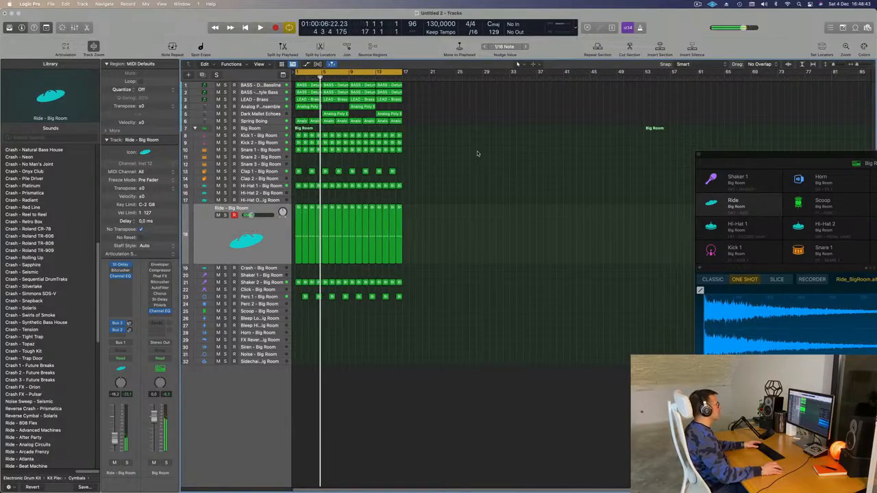
Repeat all the 16-bar regions three times and extend the cycle range to bar 65
{"action": "key", "text": "ctrl+super+r"}
{"action": "key", "text": "ctrl+super+r"}
{"action": "key", "text": "ctrl+super+r"}
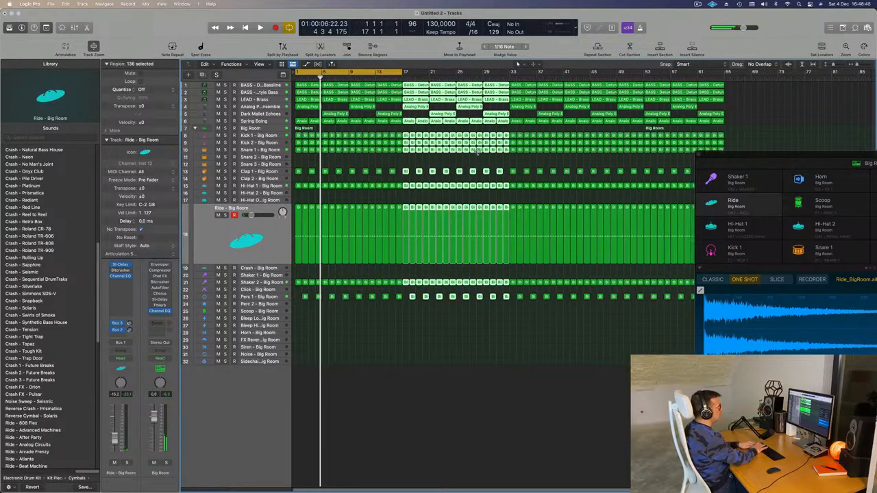
{"action": "key", "text": "space"}
{"action": "key", "text": "super+Left"}
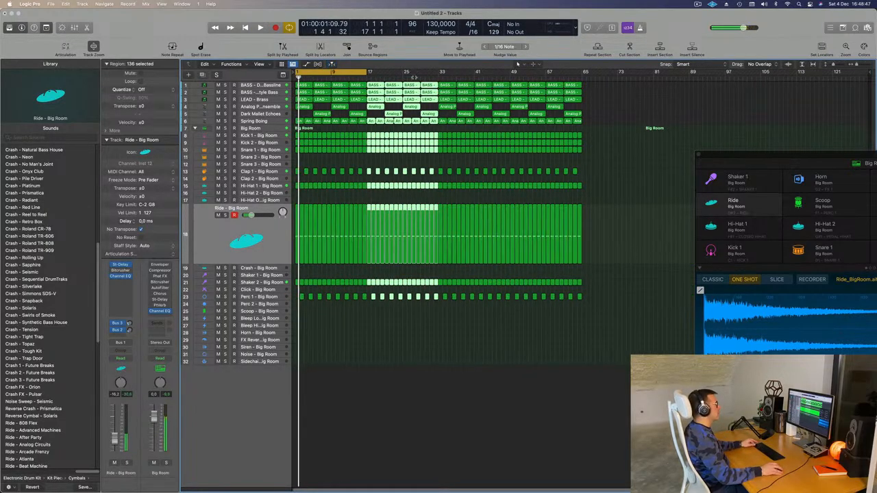
{"action": "left_click_drag", "start_coordinate": [363, 71], "coordinate": [580, 101]}
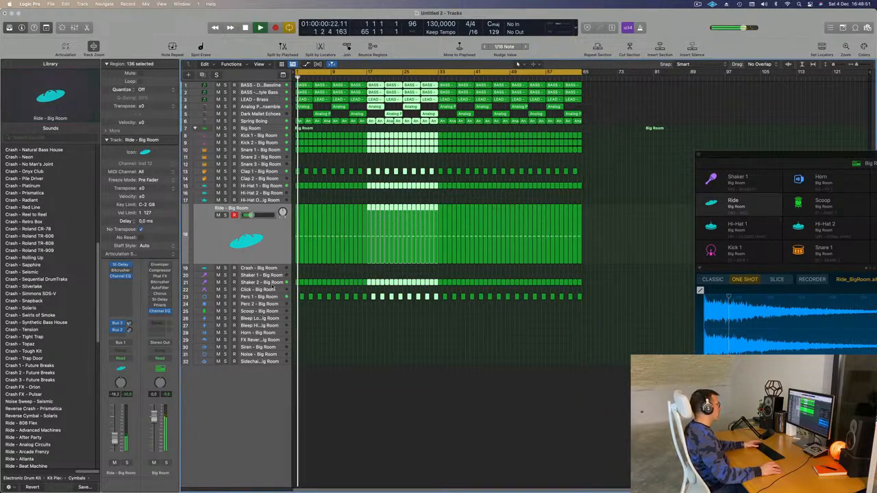
Color all regions by their tracks and name them by their tracks
{"action": "left_click", "coordinate": [250, 282]}
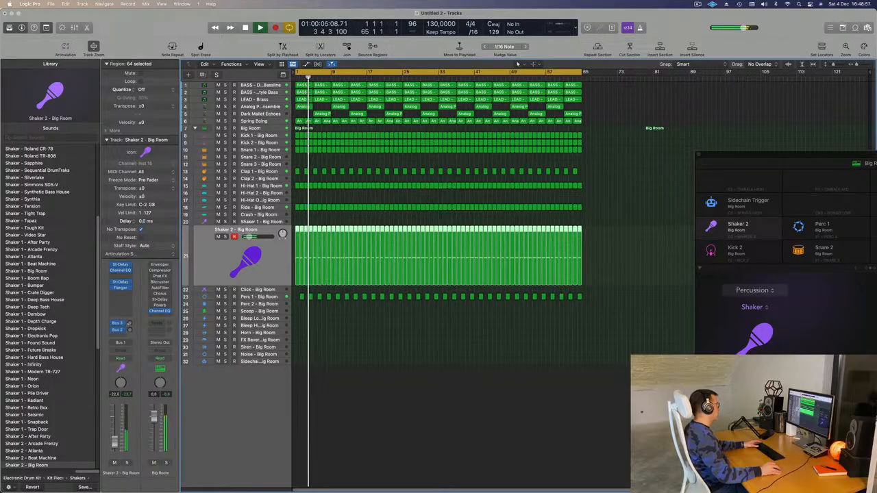
{"action": "left_click", "coordinate": [405, 386]}
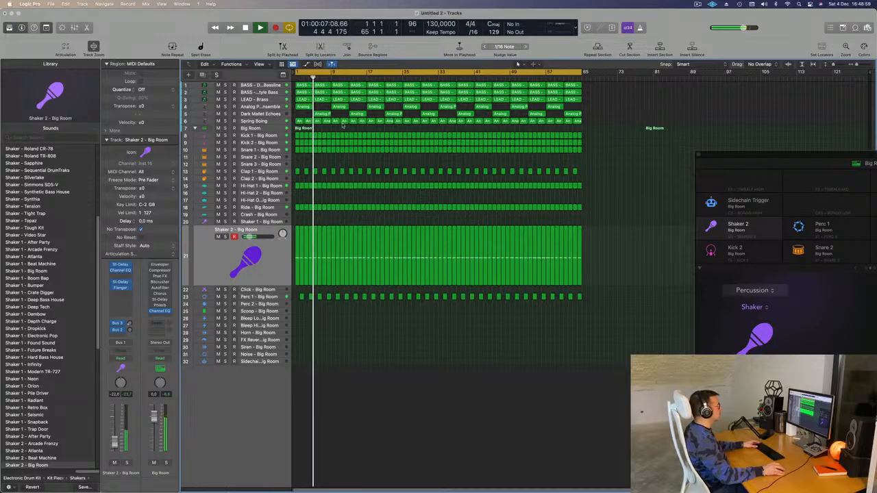
{"action": "scroll", "coordinate": [372, 199], "scroll_direction": "right", "scroll_amount": 3}
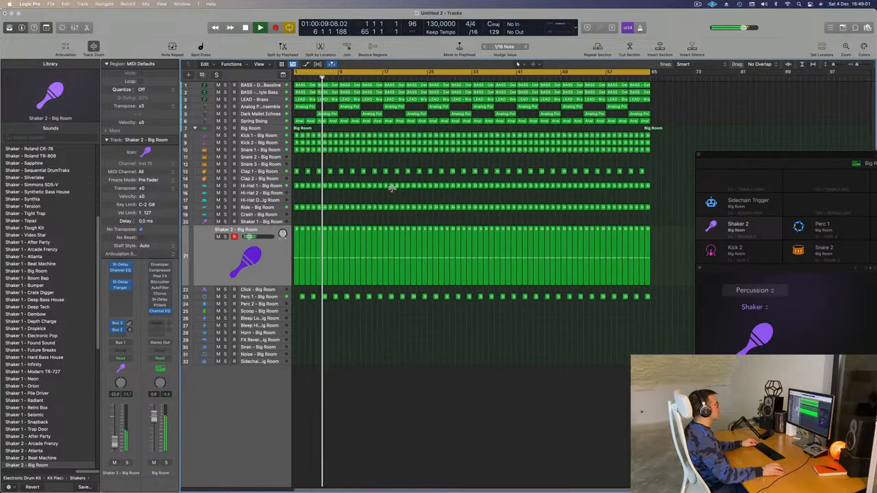
{"action": "scroll", "coordinate": [392, 190], "scroll_direction": "up", "scroll_amount": 1}
{"action": "key", "text": "super+a"}
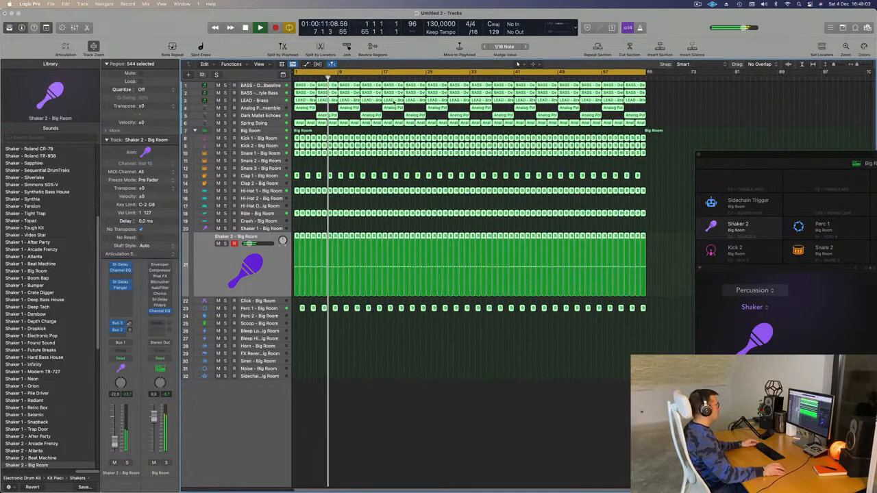
{"action": "right_click", "coordinate": [397, 101]}
{"action": "left_click", "coordinate": [423, 103]}
{"action": "right_click", "coordinate": [400, 100]}
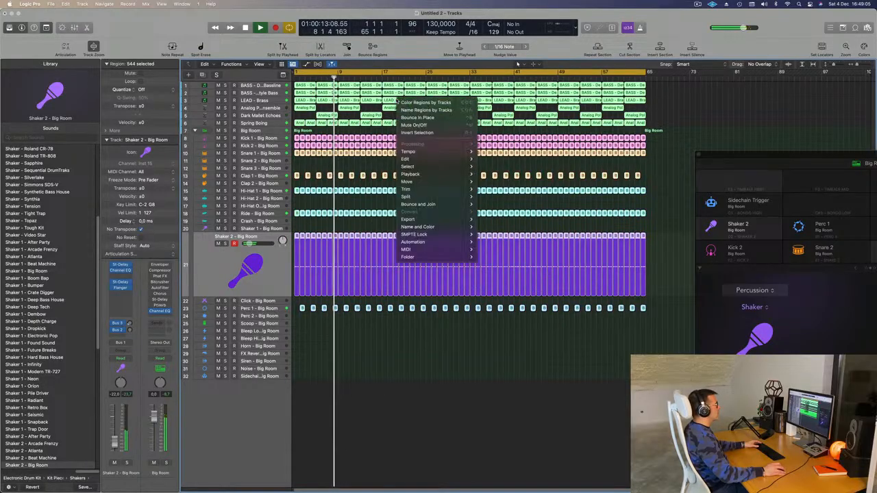
{"action": "left_click", "coordinate": [425, 110]}
{"action": "key", "text": "shift+super+a"}
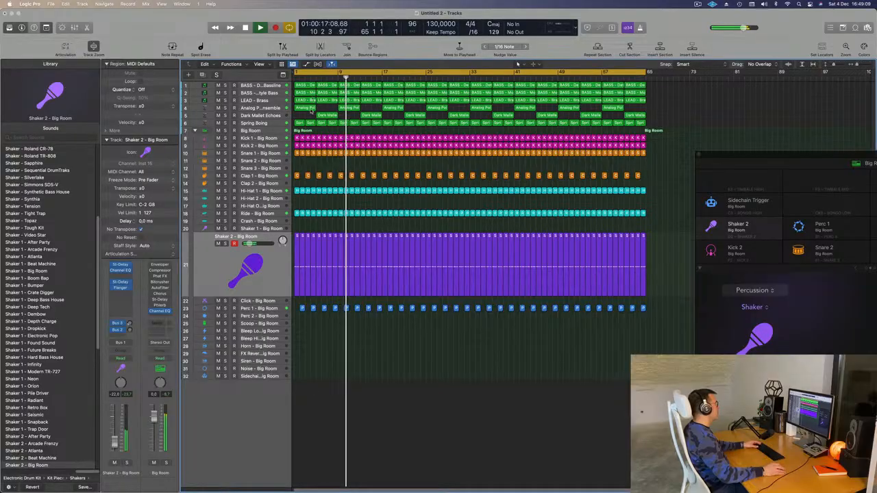
Delete the LEAD - Brass, Analog Poly Ensemble and Dark Mallet Echoes regions before bar 17, plus the Spring Boing region at bar 3
{"action": "key", "text": "Return"}
{"action": "key", "text": "space"}
{"action": "left_click", "coordinate": [310, 100]}
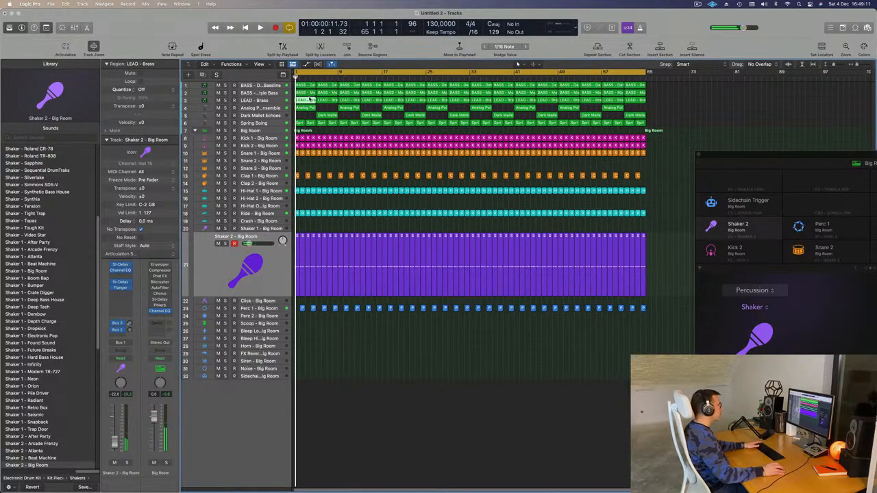
{"action": "left_click_drag", "start_coordinate": [347, 117], "coordinate": [381, 118]}
{"action": "key", "text": "Delete"}
{"action": "key", "text": "space"}
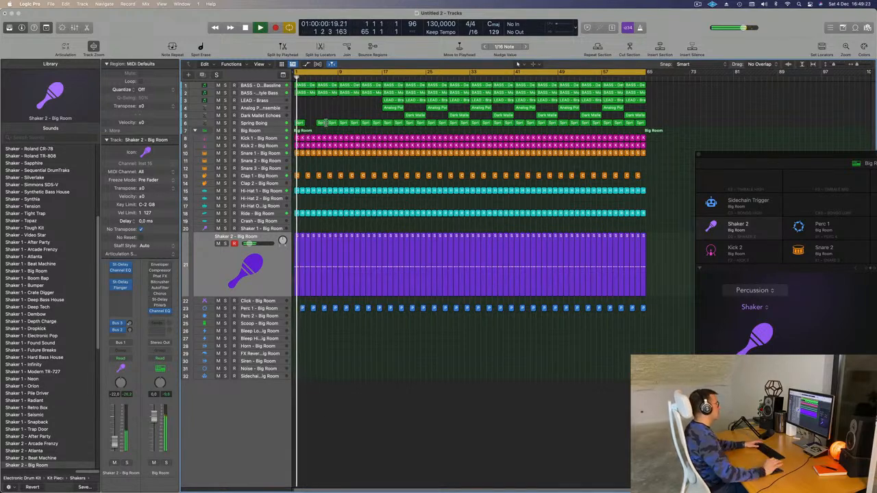
Listen to the new intro and compare the Detuned Bassline with the Moog Style Bass using solo and mute
{"action": "key", "text": "super+Right"}
{"action": "key", "text": "space"}
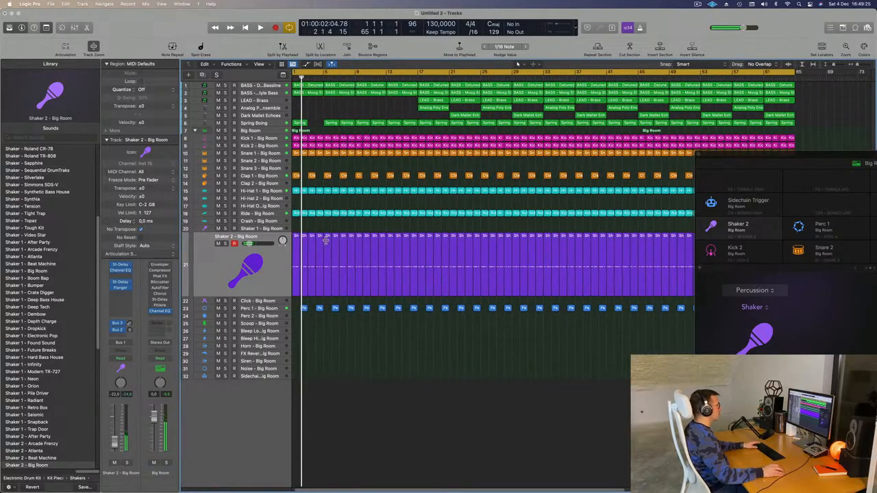
{"action": "key", "text": "space"}
{"action": "key", "text": "super+Left"}
{"action": "left_click", "coordinate": [263, 83]}
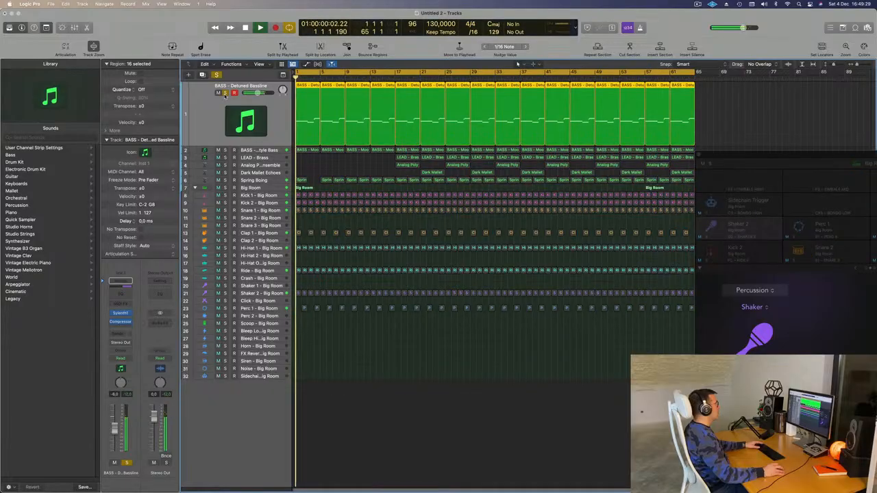
{"action": "key", "text": "Return"}
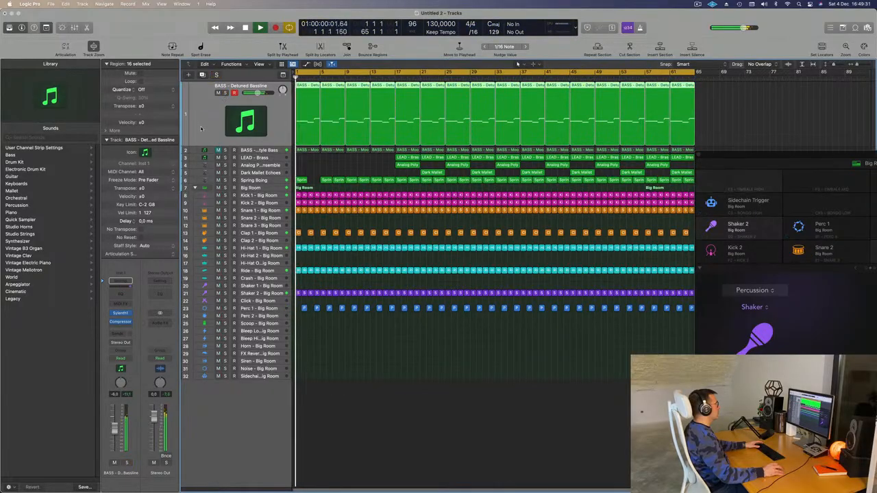
{"action": "left_click", "coordinate": [259, 150]}
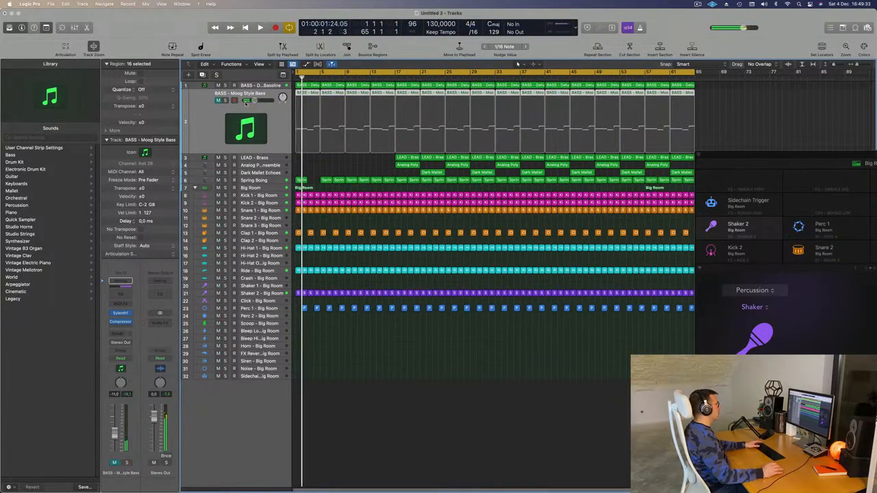
{"action": "left_click", "coordinate": [218, 101]}
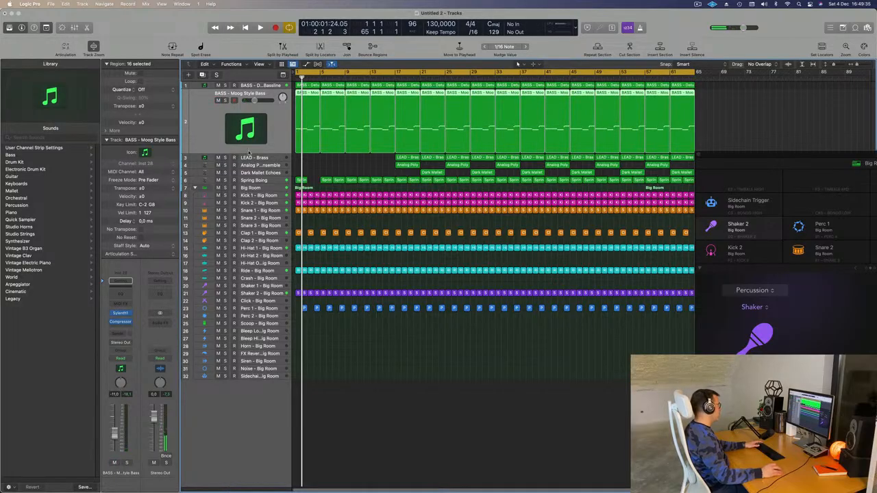
Set the Moog Style Bass to Touch automation, open its Sylenth1 instrument and sweep the filter cutoff during playback
{"action": "left_click", "coordinate": [127, 359]}
{"action": "left_click", "coordinate": [121, 313]}
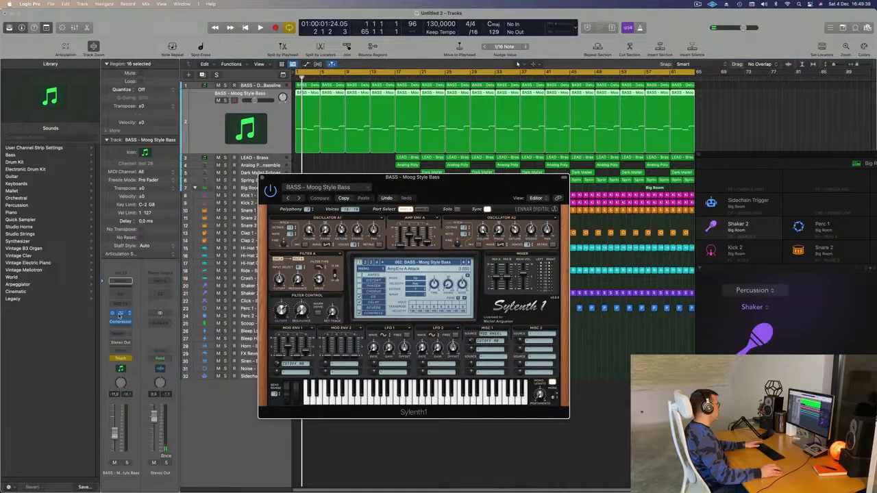
{"action": "key", "text": "space"}
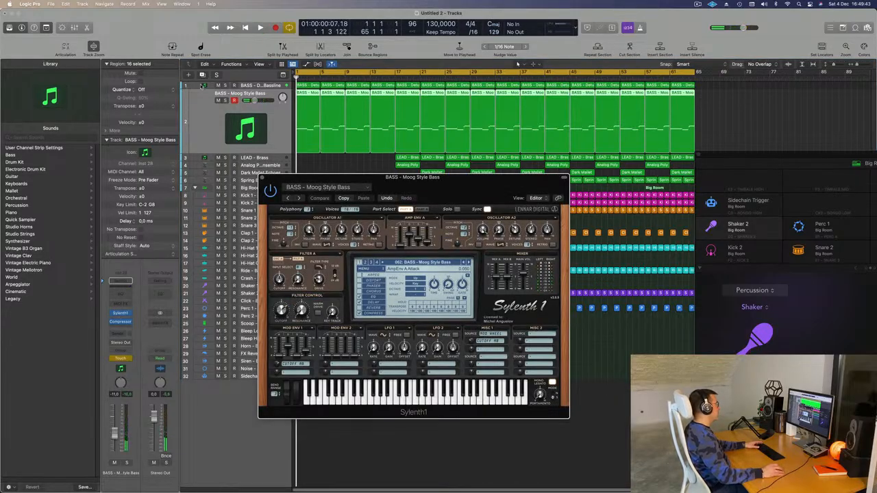
{"action": "key", "text": "space"}
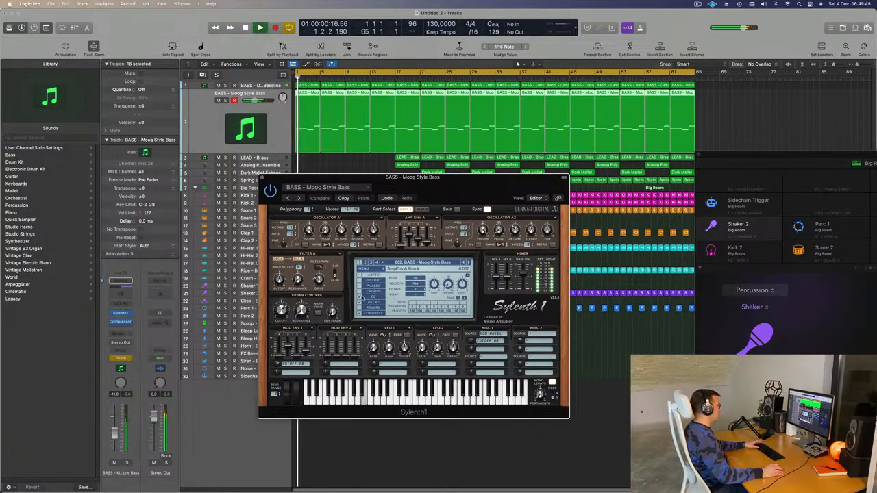
{"action": "key", "text": "space"}
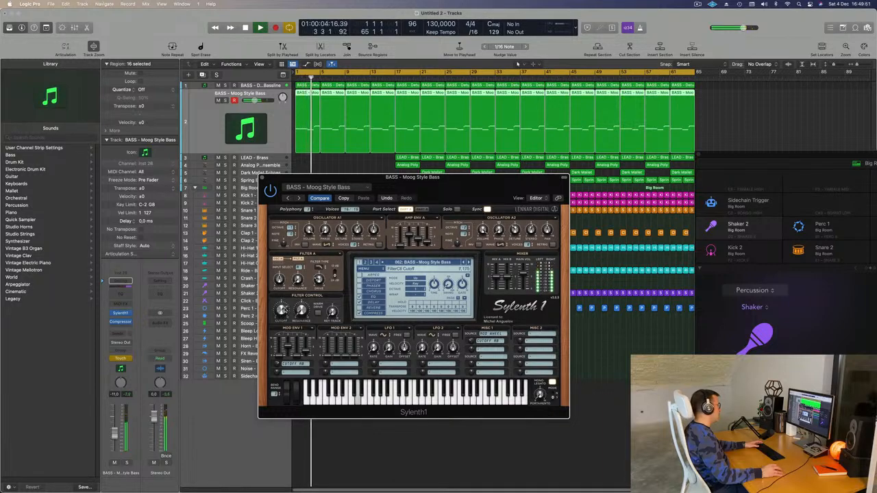
{"action": "key", "text": "space"}
Show track automation and record a pass of Sylenth1 filter cutoff moves on the Moog Style Bass from bar 1
{"action": "left_click", "coordinate": [208, 120]}
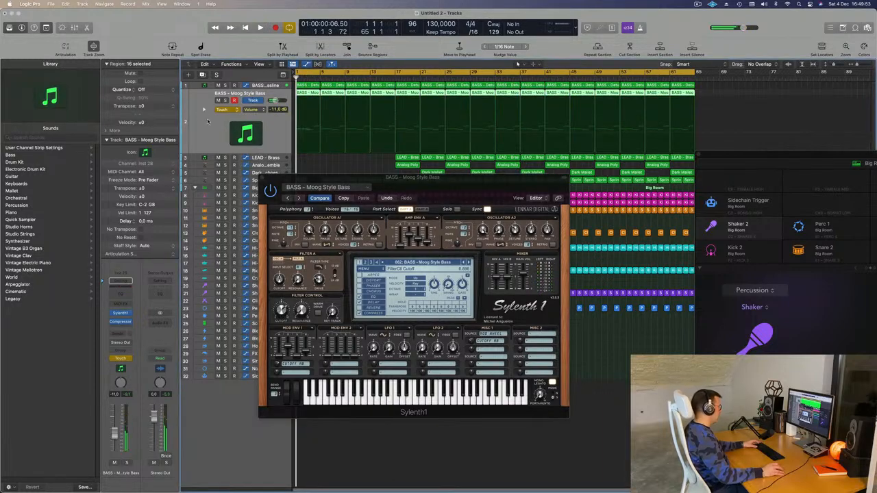
{"action": "left_click", "coordinate": [235, 111]}
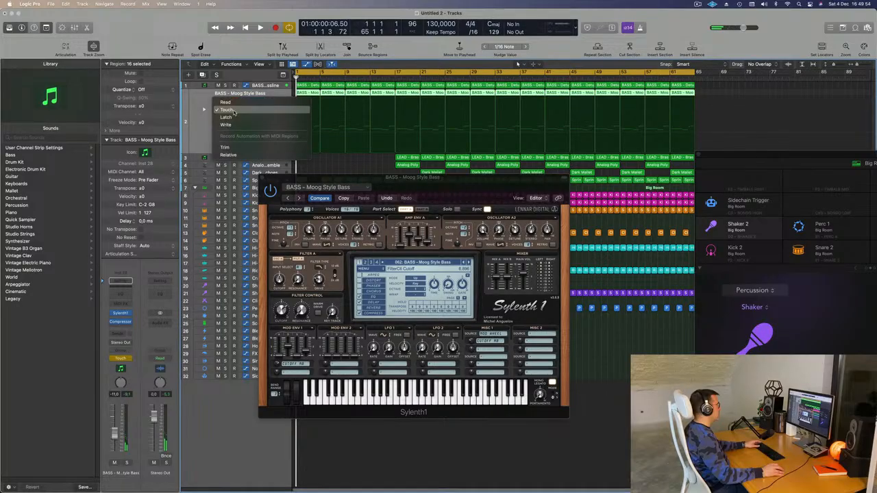
{"action": "left_click", "coordinate": [206, 139]}
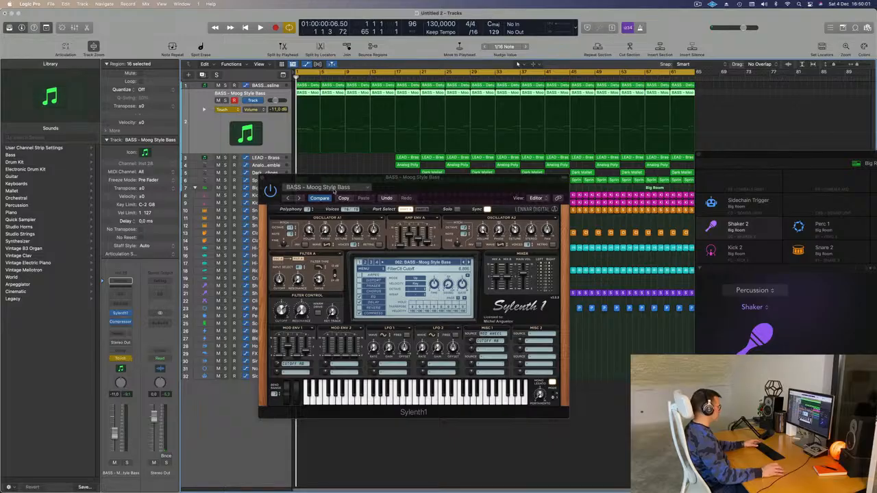
{"action": "key", "text": "space"}
{"action": "left_click_drag", "start_coordinate": [396, 183], "coordinate": [427, 179]}
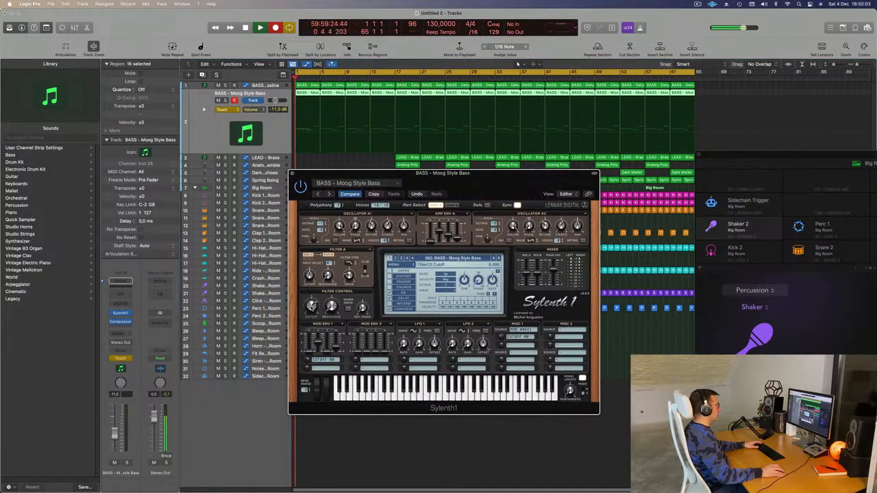
{"action": "key", "text": "space"}
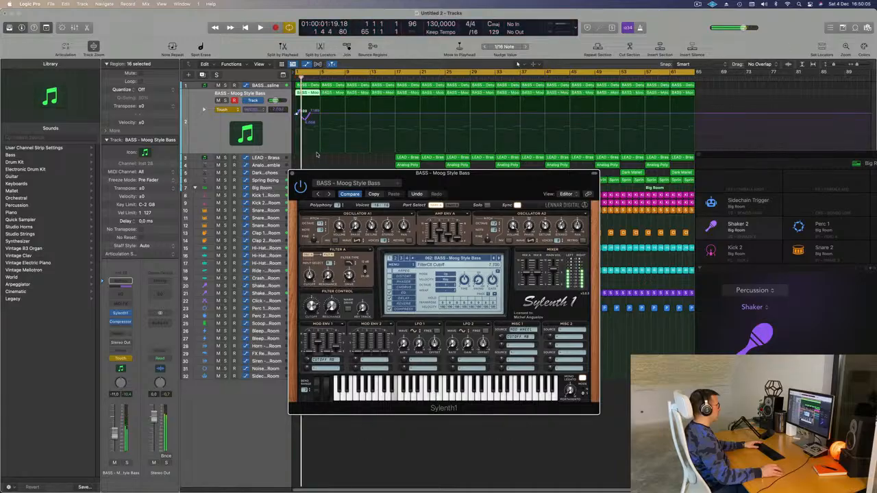
Close Sylenth1, flatten the recorded Moog Style Bass cutoff automation to about 2.99 and set its automation mode to Read
{"action": "left_click", "coordinate": [292, 174]}
{"action": "left_click_drag", "start_coordinate": [310, 114], "coordinate": [294, 114]}
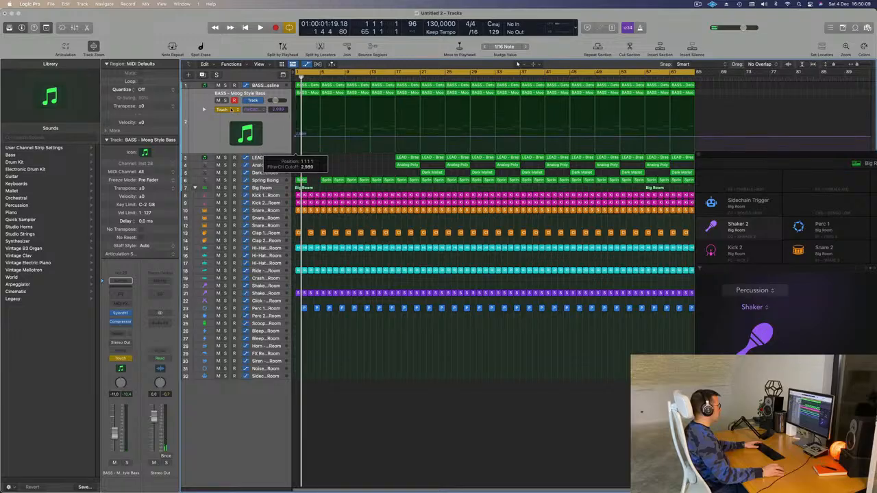
{"action": "key", "text": "space"}
{"action": "left_click", "coordinate": [228, 109]}
{"action": "left_click", "coordinate": [226, 102]}
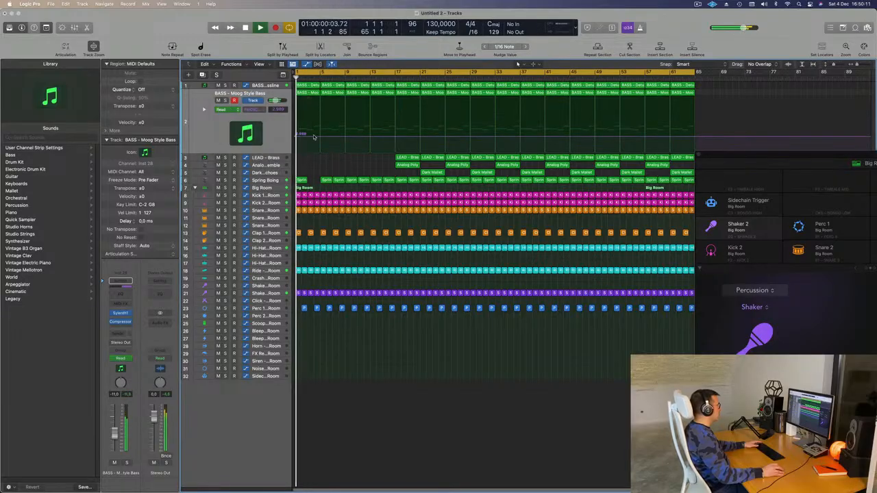
Draw two rising filter cutoff ramps on the Moog Style Bass over bars 1–5 and 5–9, each dropping back at its end
{"action": "left_click", "coordinate": [320, 137]}
{"action": "left_click_drag", "start_coordinate": [295, 137], "coordinate": [321, 141]}
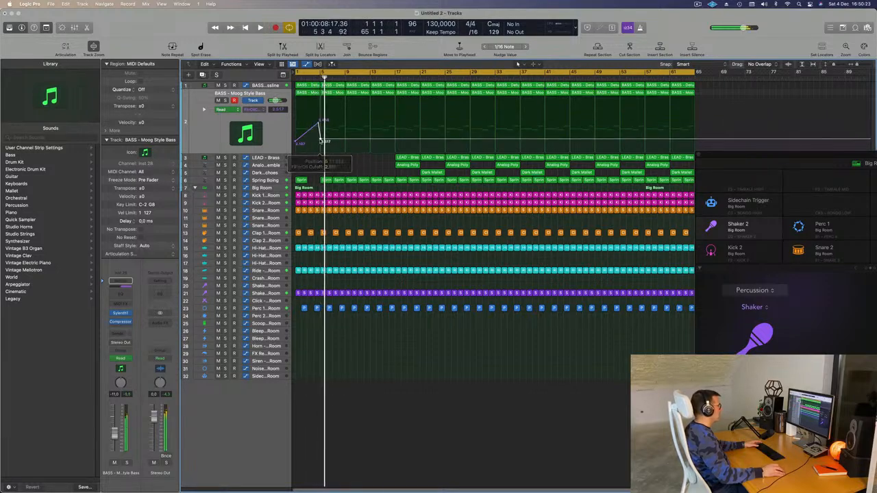
{"action": "key", "text": "space"}
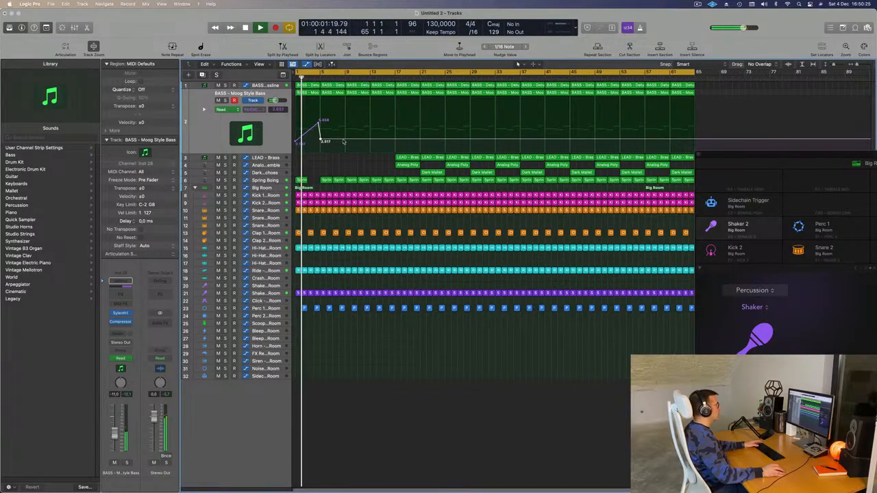
{"action": "left_click_drag", "start_coordinate": [343, 141], "coordinate": [344, 117]}
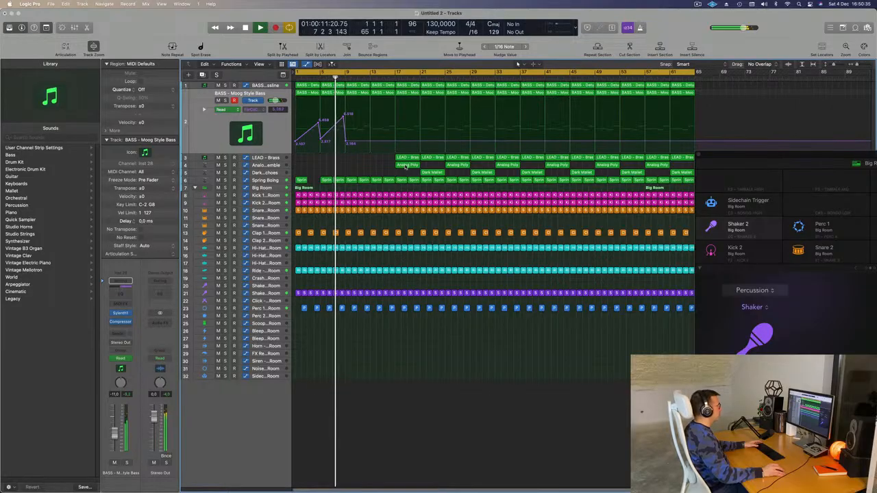
Move the Analog Poly Ensemble region from bar 17 to bar 9, listen to it and delete it
{"action": "left_click", "coordinate": [407, 166]}
{"action": "left_click_drag", "start_coordinate": [408, 166], "coordinate": [358, 166]}
{"action": "scroll", "coordinate": [331, 169], "scroll_direction": "left", "scroll_amount": 2}
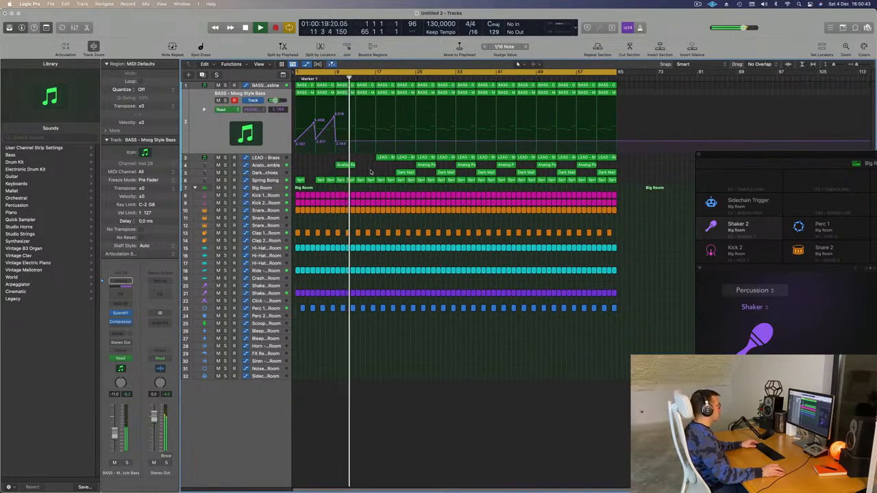
{"action": "key", "text": "space"}
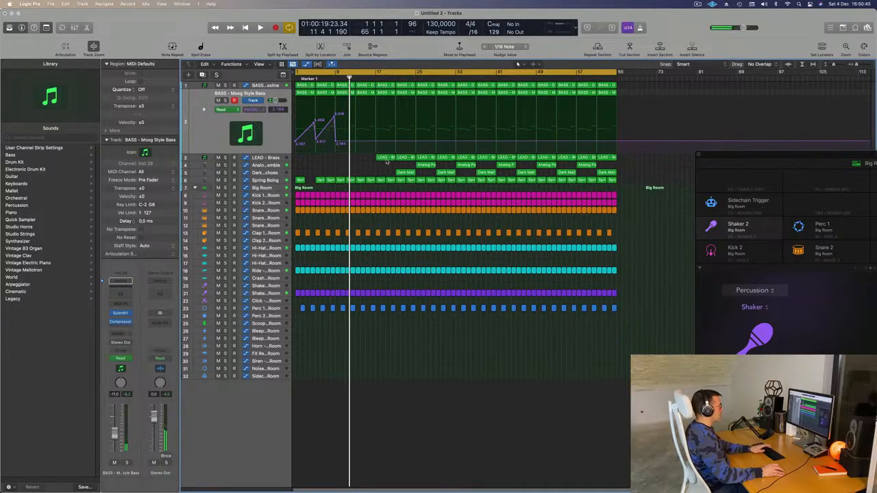
Restart playback from bar 1 and copy the LEAD - Brass region at bar 17 to bar 9
{"action": "key", "text": "Return"}
{"action": "key", "text": "space"}
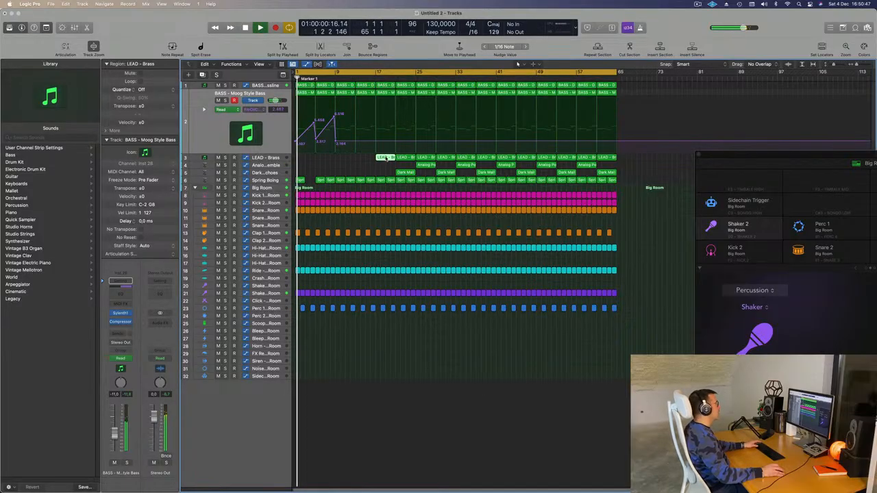
{"action": "left_click_drag", "start_coordinate": [366, 159], "coordinate": [346, 162]}
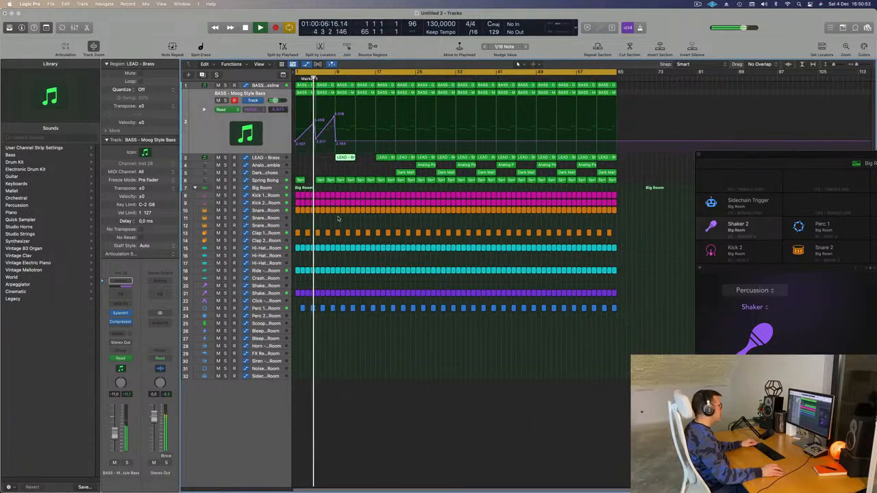
Delete the snare, clap, hi-hat, ride, shaker and percussion regions in bars 9–12, keeping both kicks
{"action": "left_click_drag", "start_coordinate": [336, 209], "coordinate": [353, 210]}
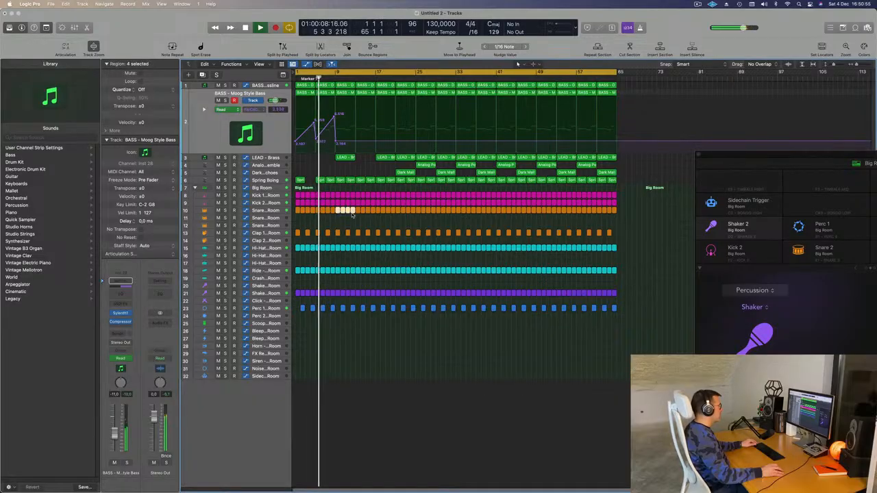
{"action": "key", "text": "Delete"}
{"action": "left_click_drag", "start_coordinate": [335, 224], "coordinate": [353, 367]}
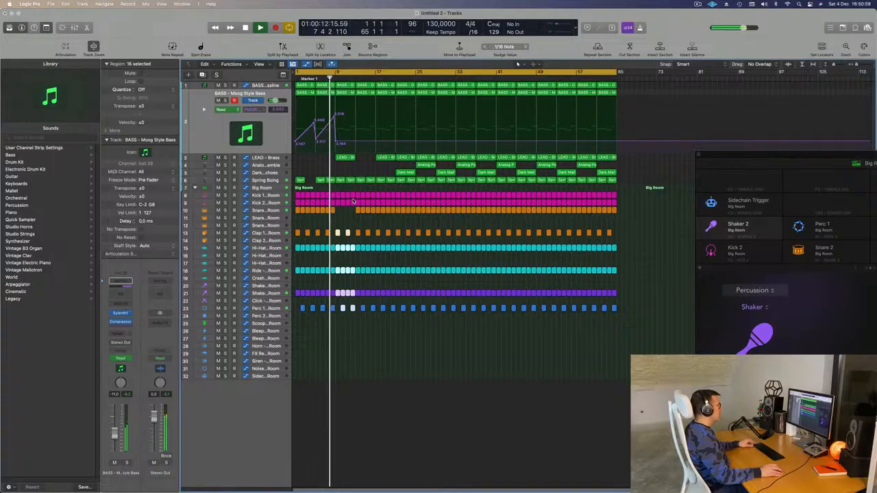
{"action": "key", "text": "Delete"}
Delete the snare, clap, hi-hat, ride, shaker and percussion regions in bars 13–16, keeping both kicks
{"action": "scroll", "coordinate": [339, 197], "scroll_direction": "up", "scroll_amount": 4}
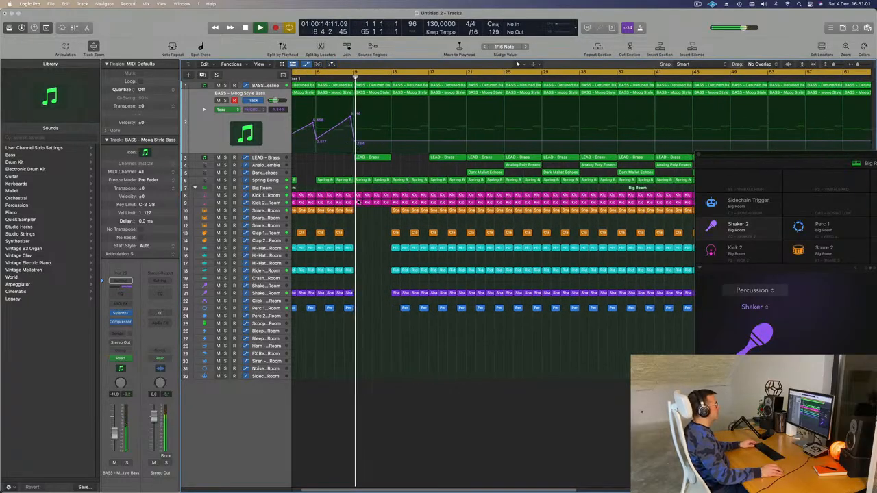
{"action": "scroll", "coordinate": [362, 189], "scroll_direction": "down", "scroll_amount": 3}
{"action": "key", "text": "Down"}
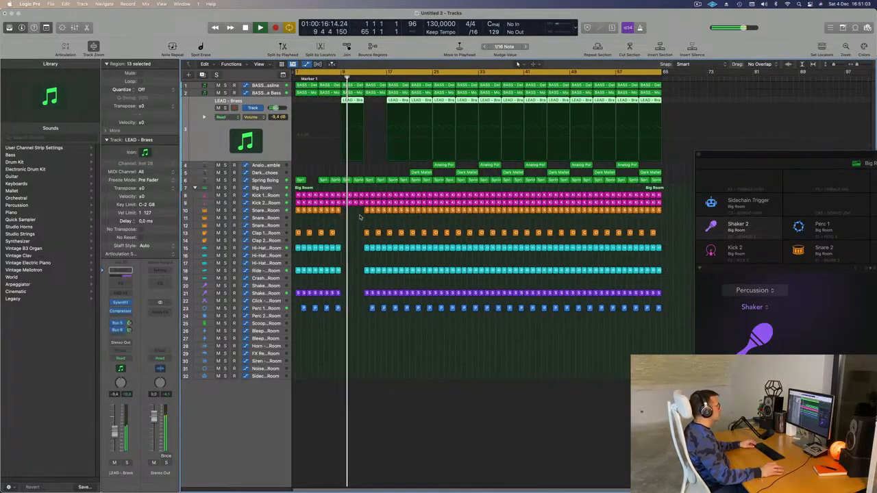
{"action": "left_click_drag", "start_coordinate": [362, 207], "coordinate": [385, 323]}
{"action": "key", "text": "Delete"}
Listen to the transition into bar 9, delete the Spring Boing regions in bars 9–16 and move the LEAD - Brass region from bar 9 to 13
{"action": "key", "text": "Return"}
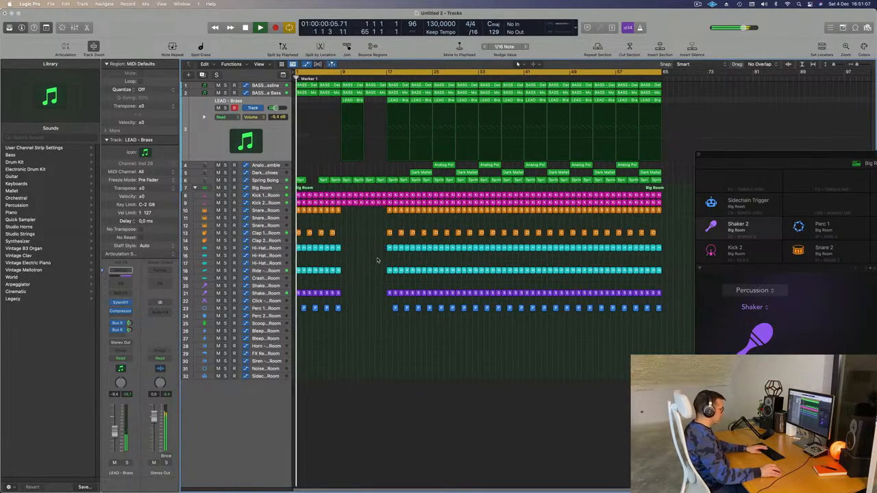
{"action": "left_click", "coordinate": [341, 80]}
{"action": "key", "text": "super+Left"}
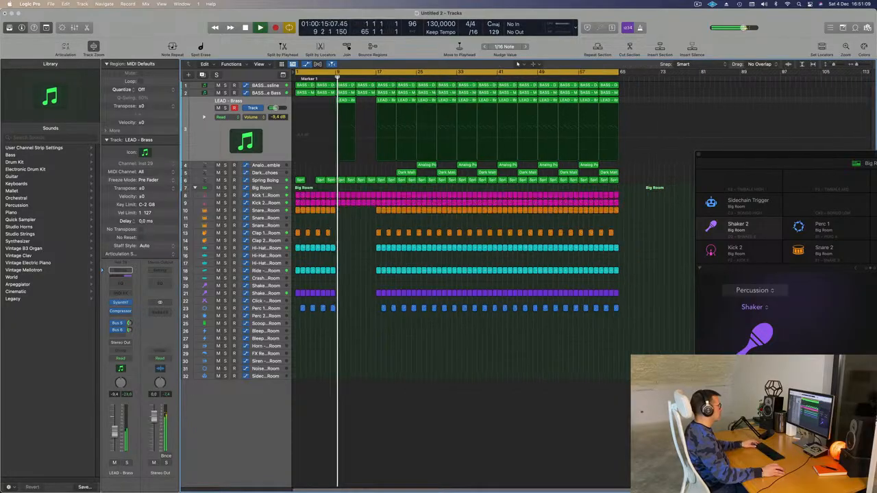
{"action": "key", "text": "super+Right"}
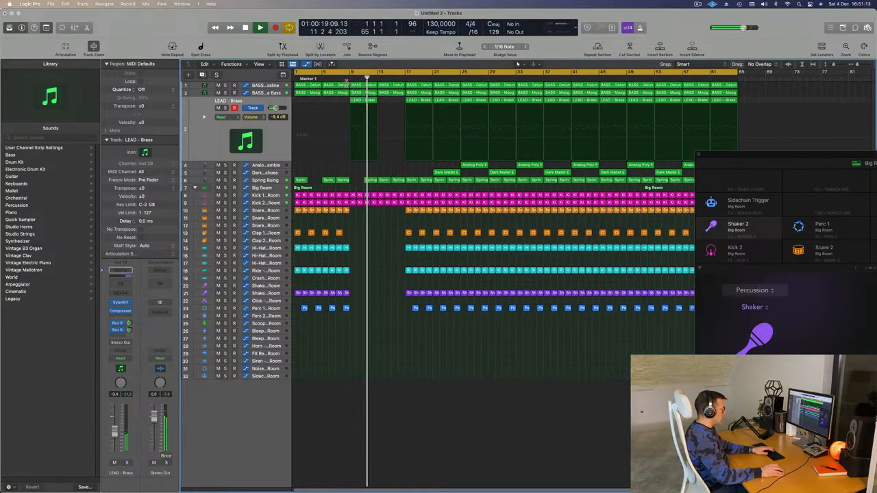
{"action": "left_click", "coordinate": [342, 79]}
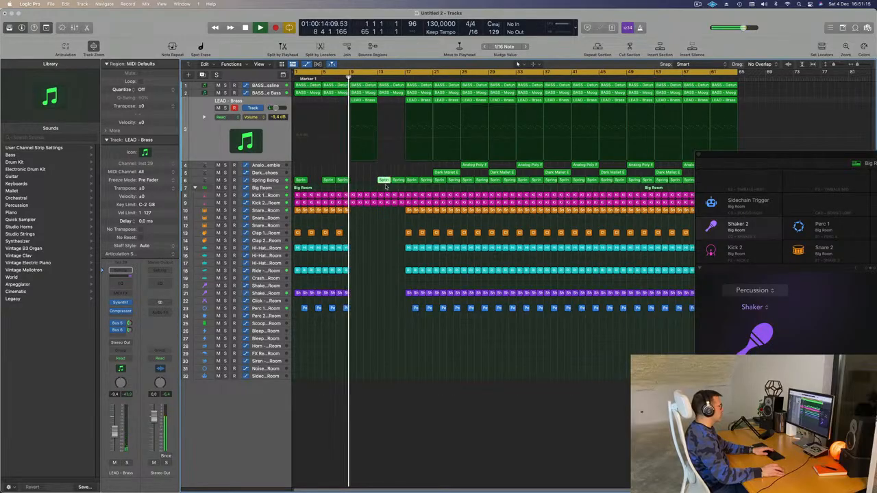
{"action": "key", "text": "super+Left"}
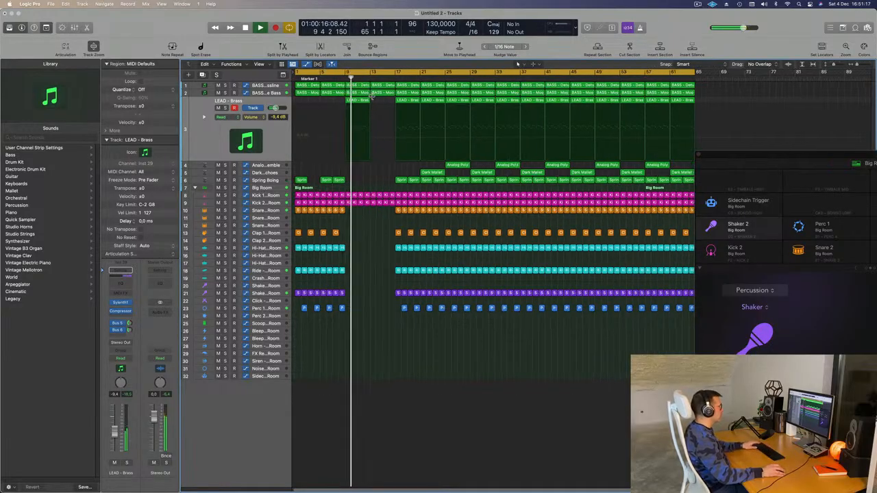
{"action": "left_click_drag", "start_coordinate": [357, 101], "coordinate": [384, 105]}
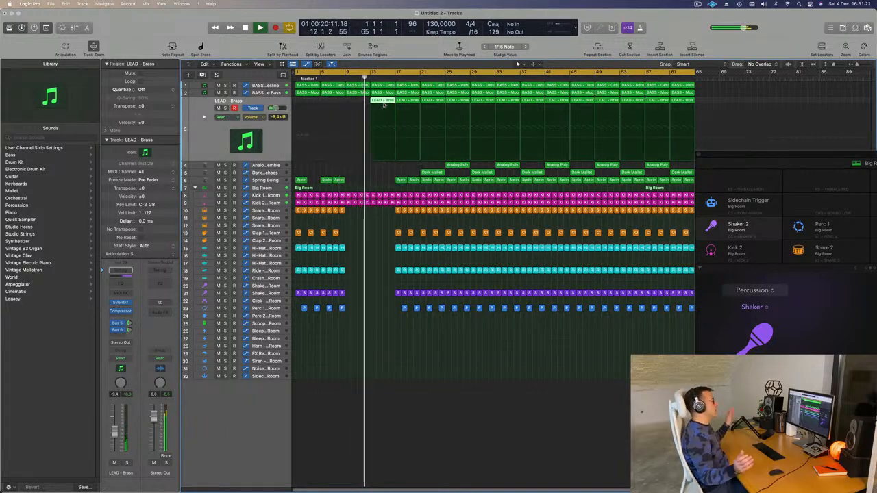